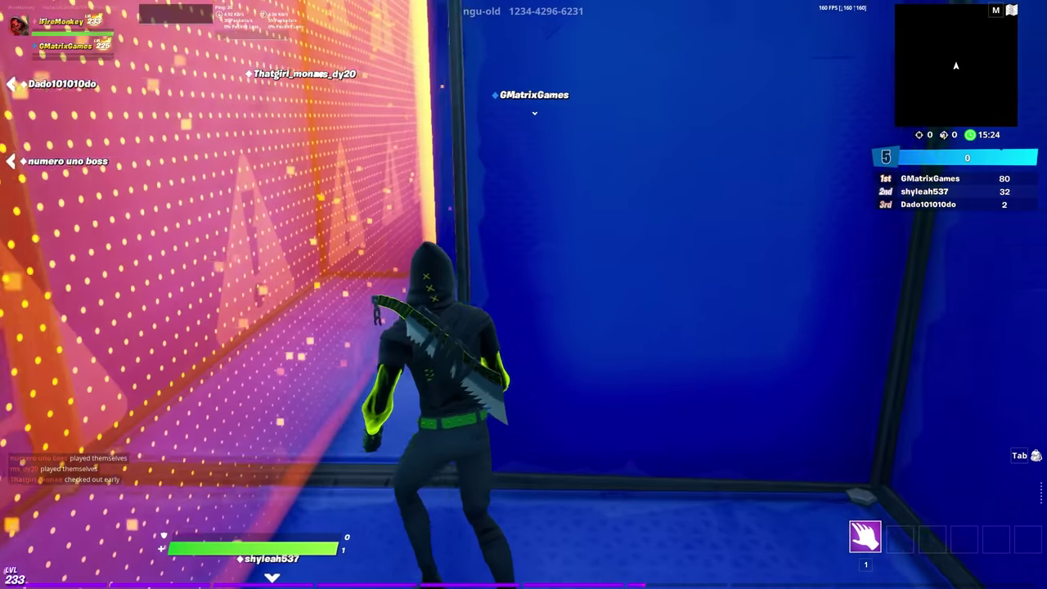
key("w")
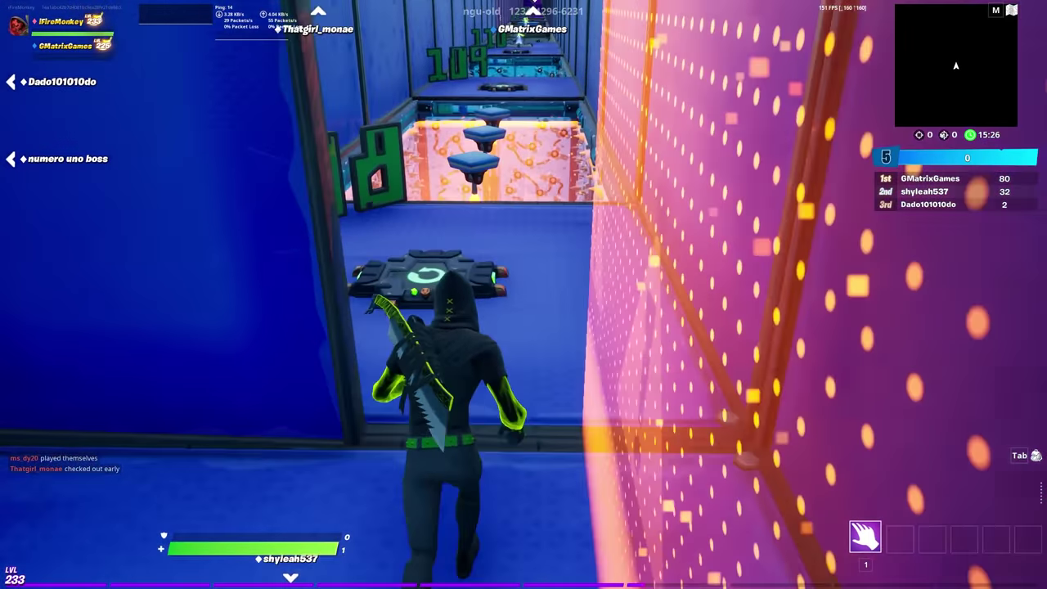
key("w")
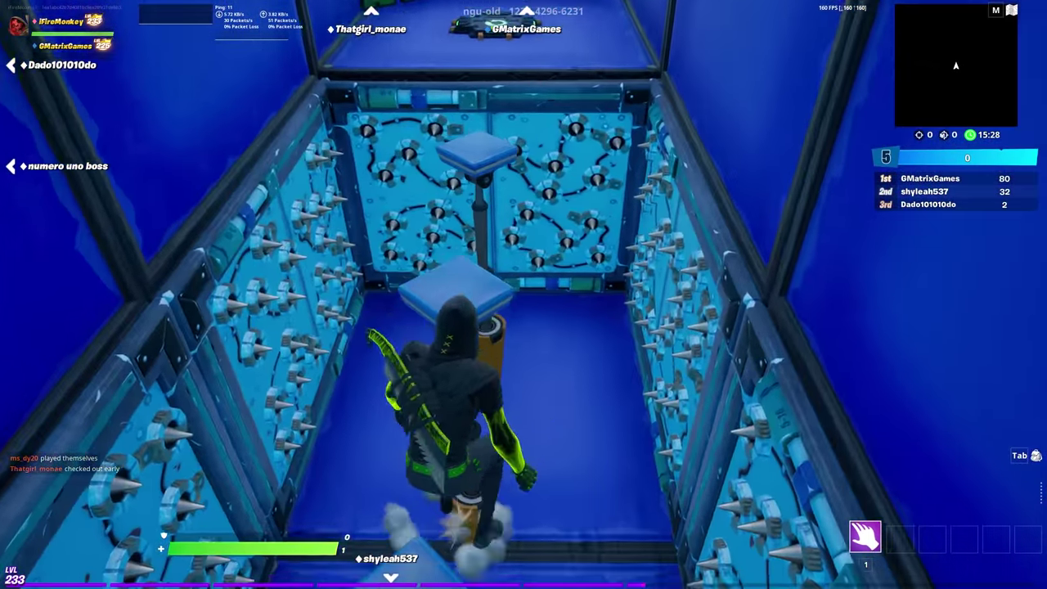
key("w")
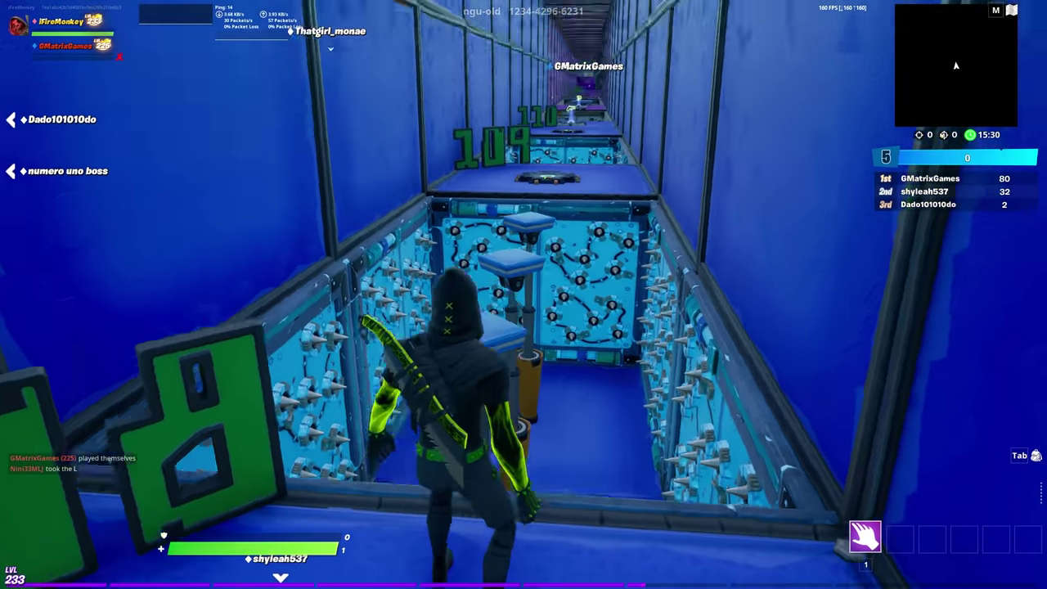
key("w")
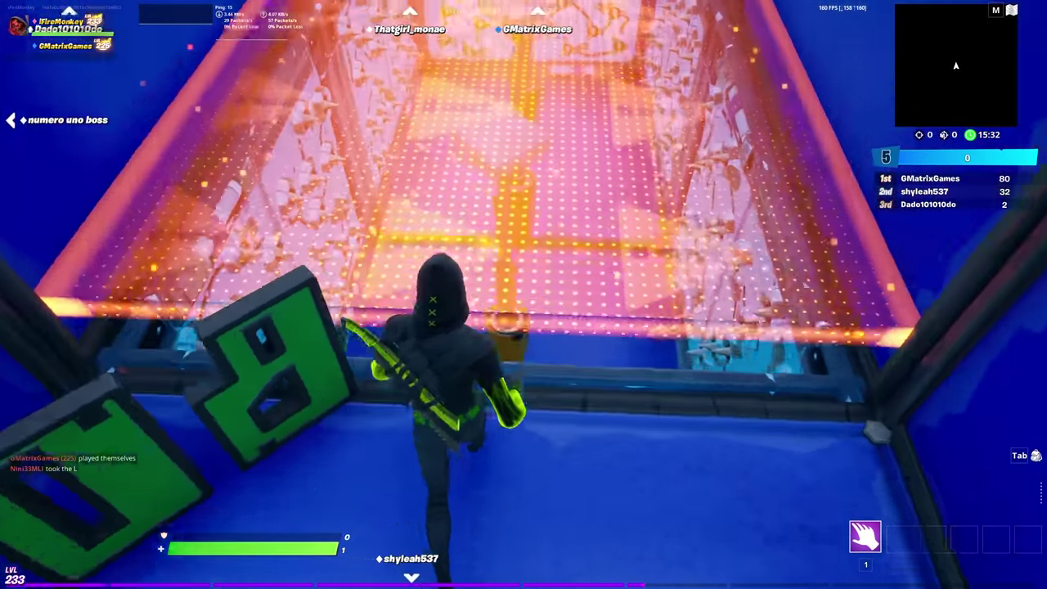
key("w")
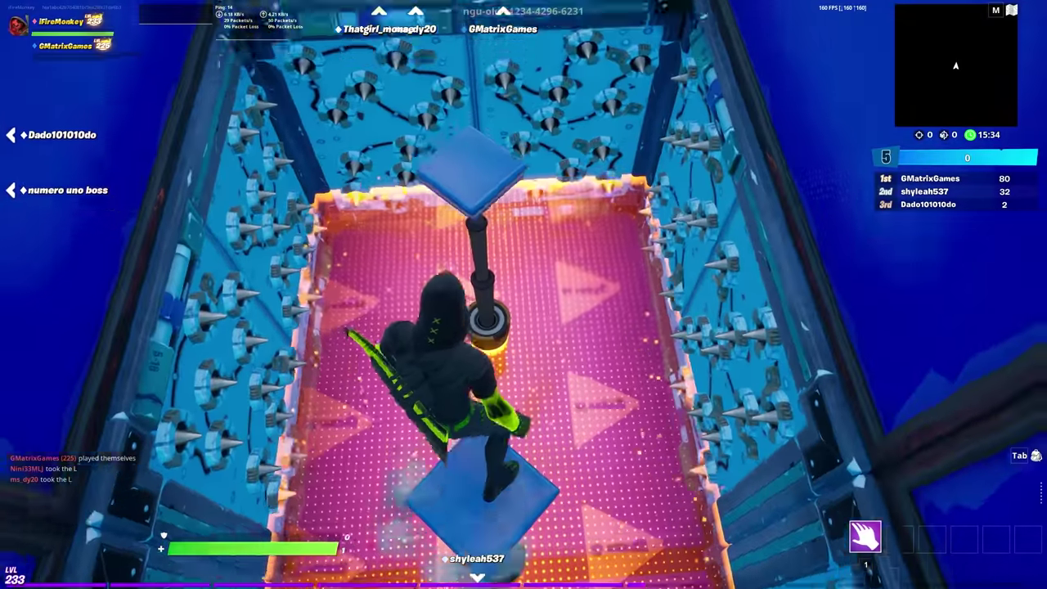
key("w")
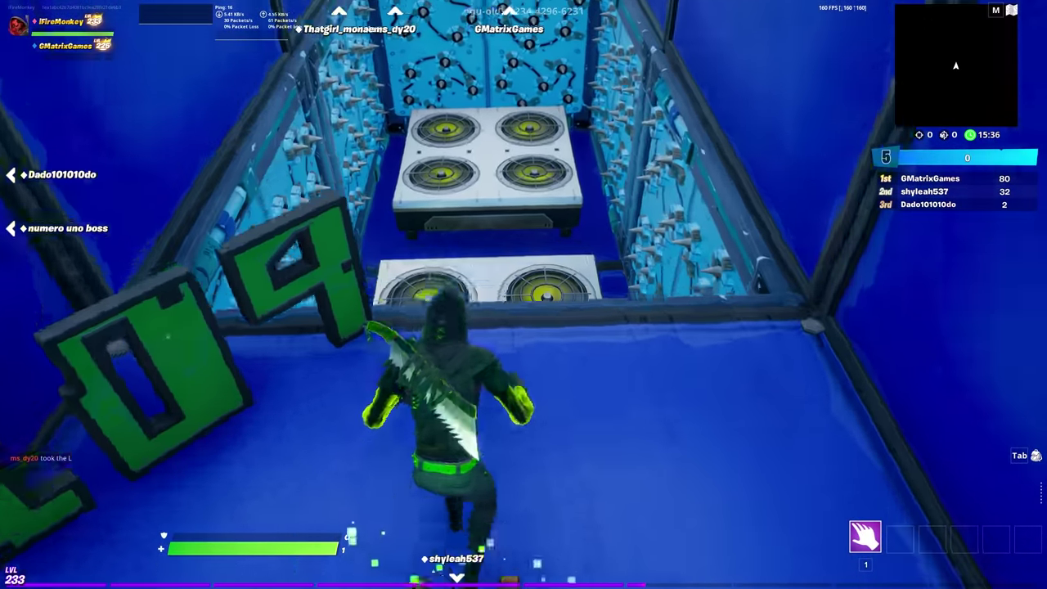
key("w")
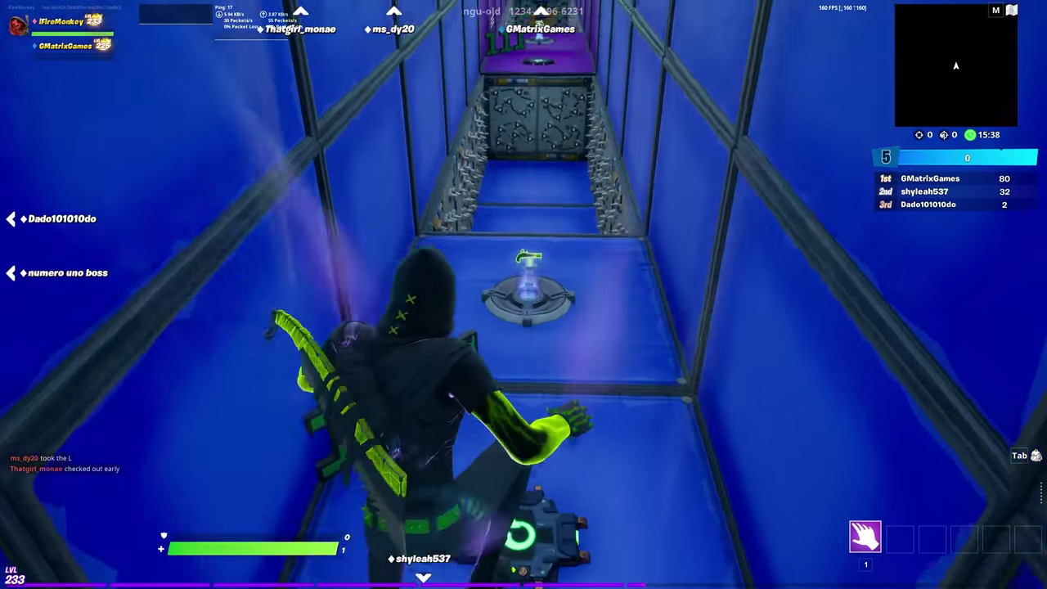
key("w")
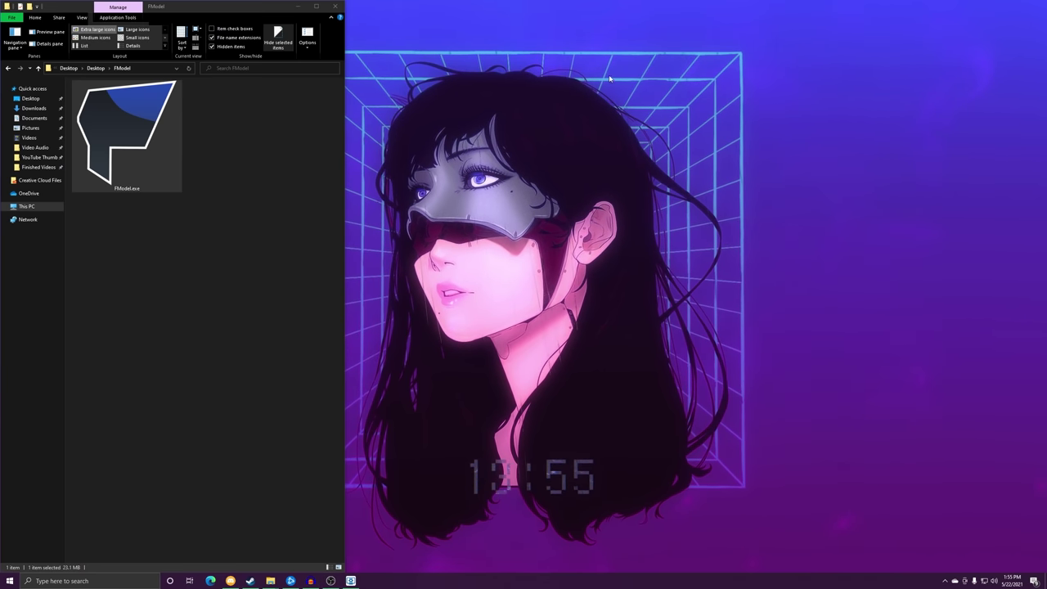
Launch FModel.exe and confirm Fortnite as the detected game in the directory selector.
left_click(300, 297)
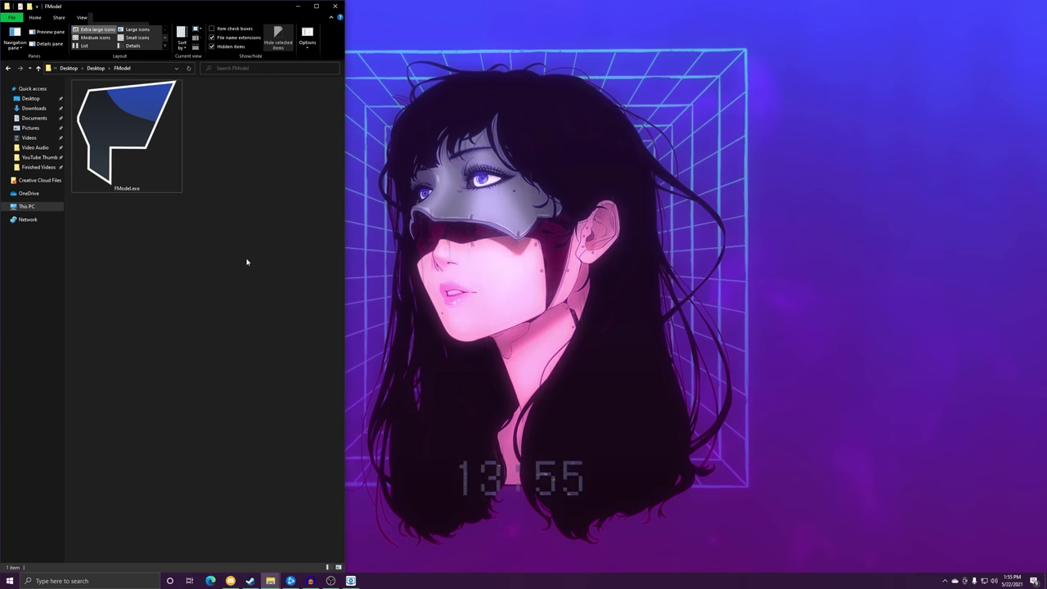
double_click(106, 170)
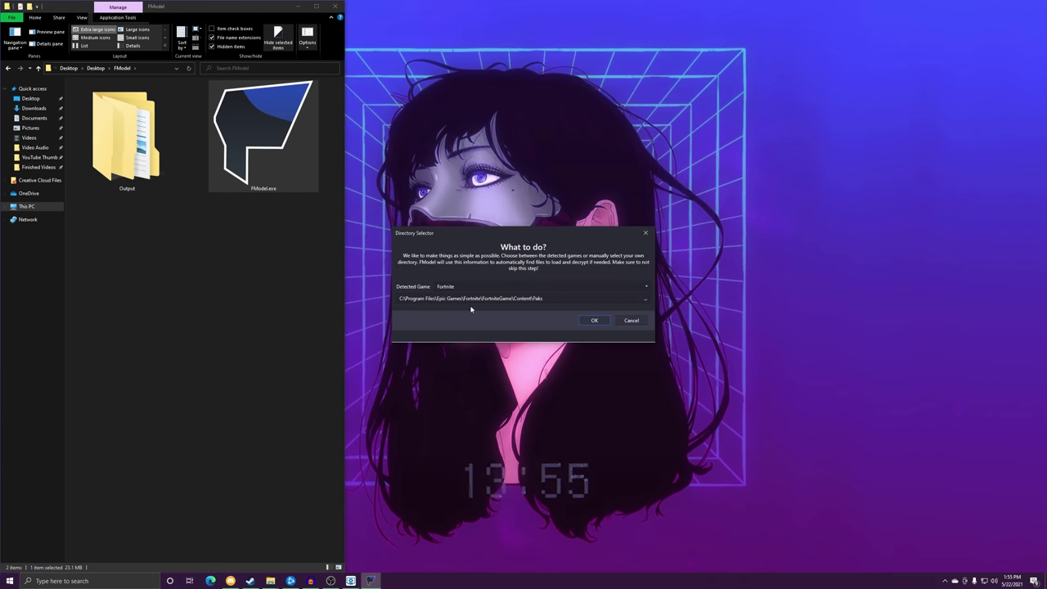
left_click(502, 290)
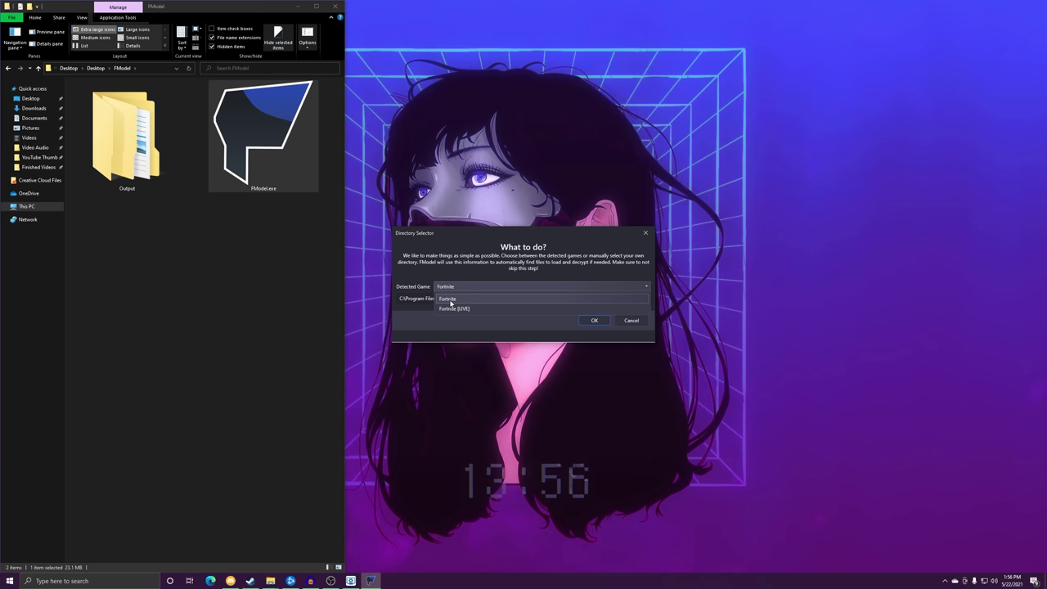
left_click(448, 300)
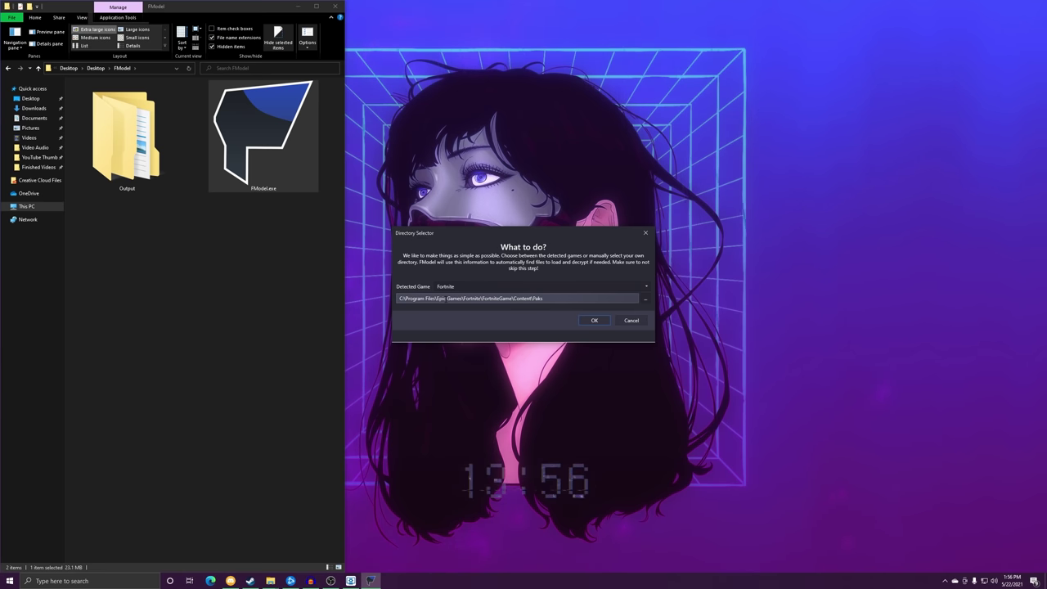
left_click(593, 319)
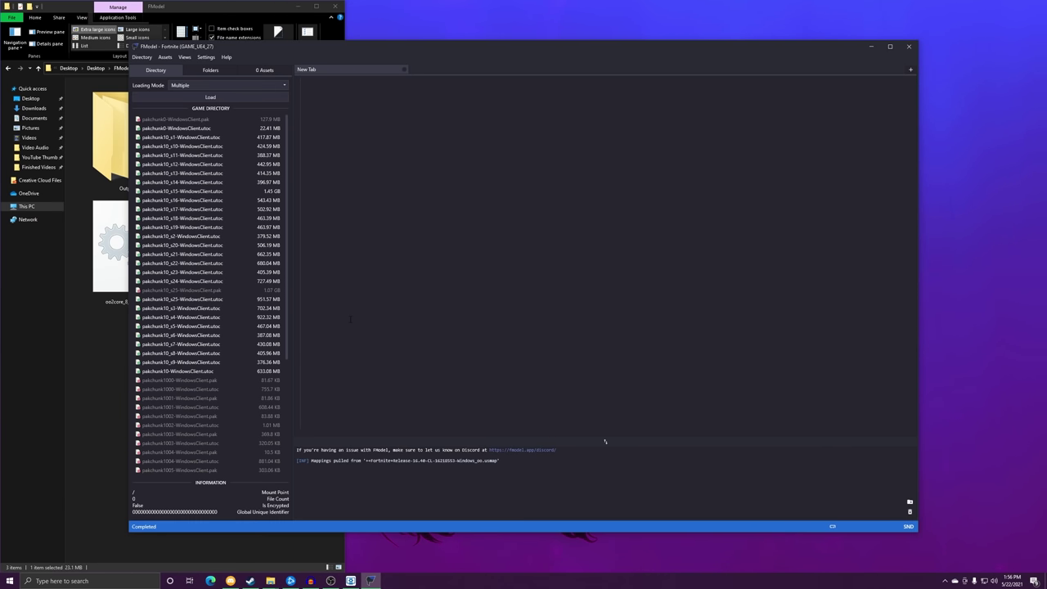
Refresh the AES keys for the game archives in the AES Manager, apply them, and review the archive list.
scroll(235, 458, "down", 6)
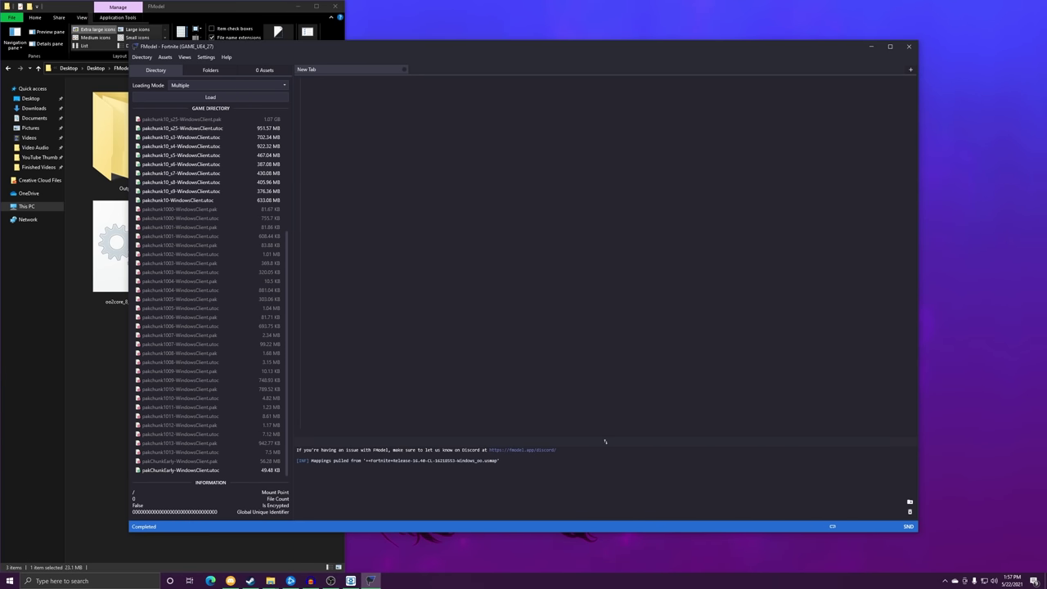
scroll(221, 209, "up", 6)
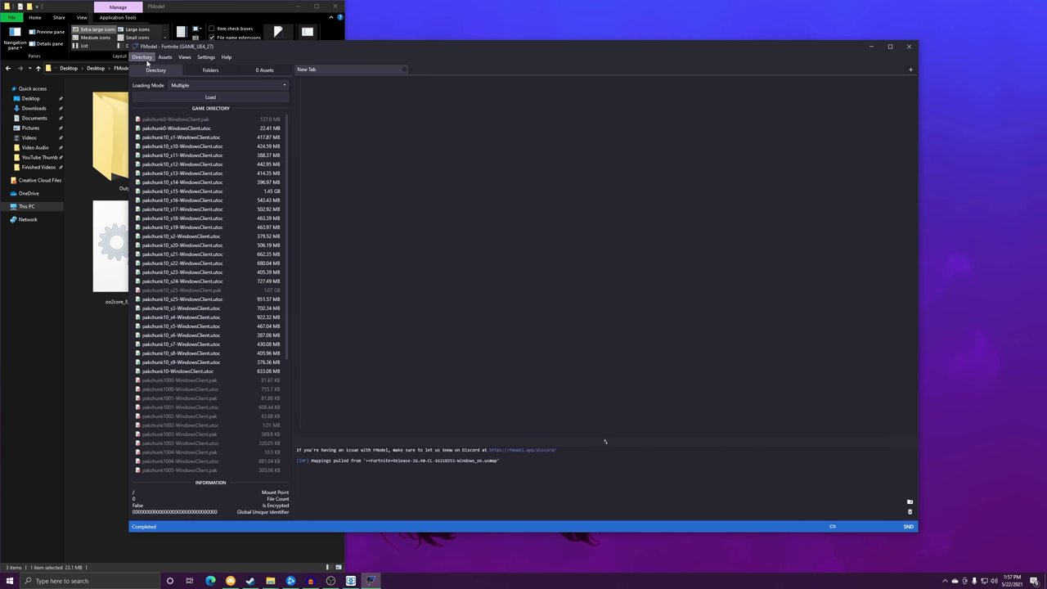
left_click(142, 57)
left_click(154, 80)
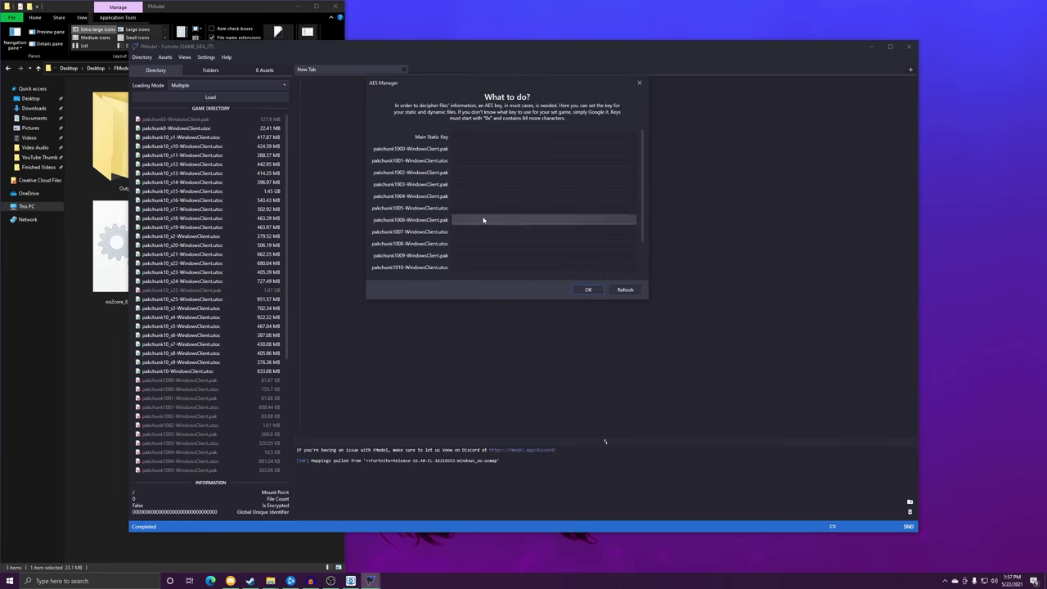
left_click(625, 291)
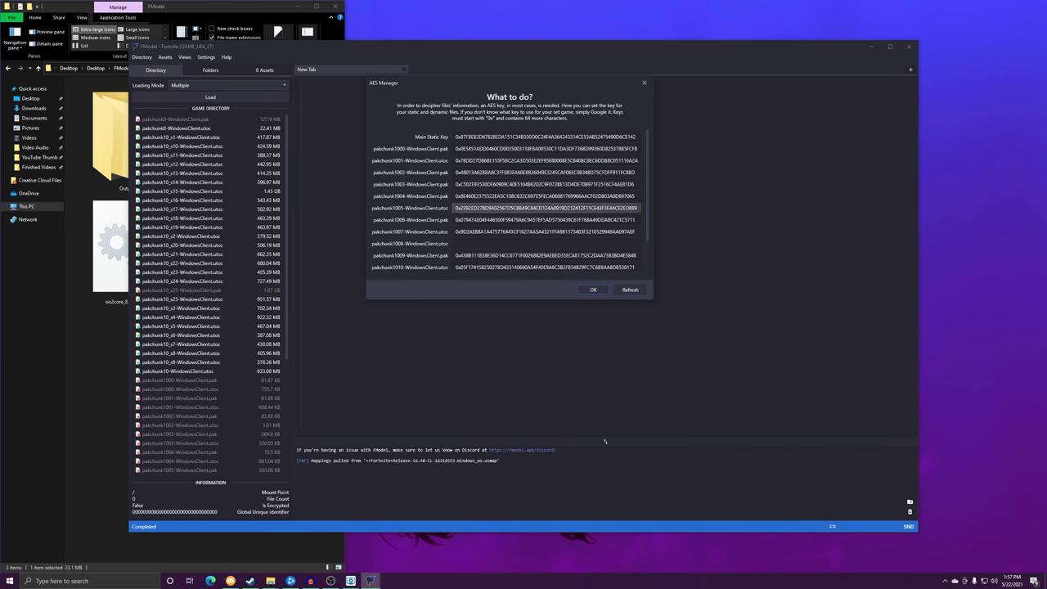
scroll(417, 244, "down", 3)
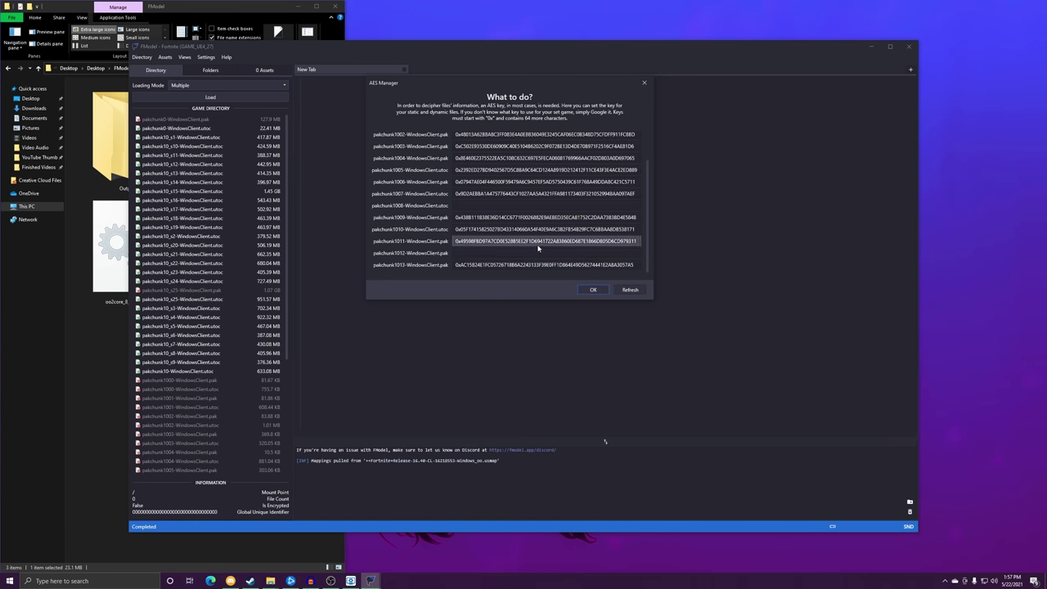
scroll(540, 237, "up", 1)
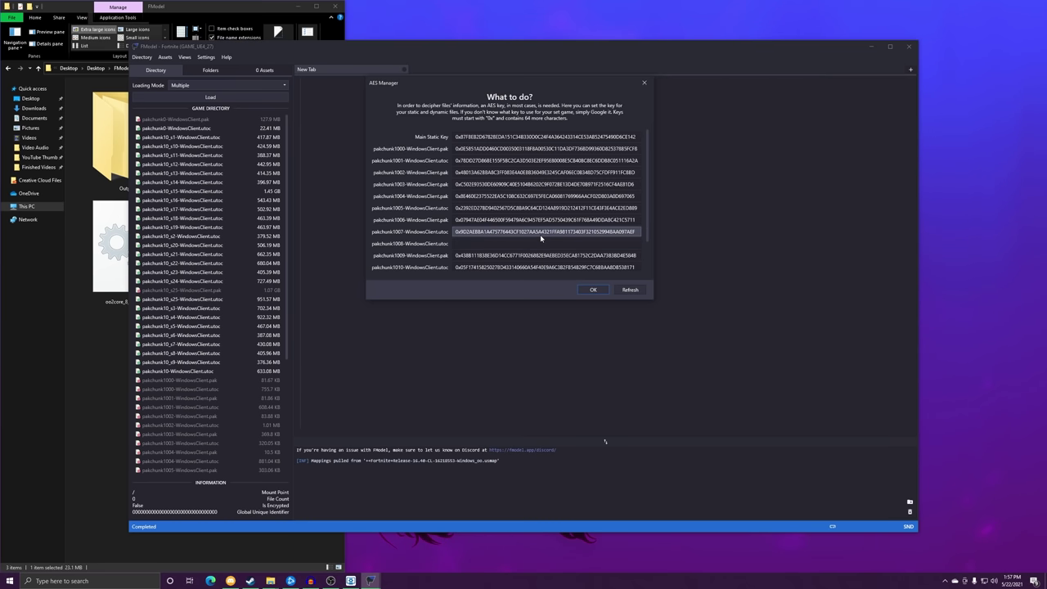
scroll(541, 238, "down", 1)
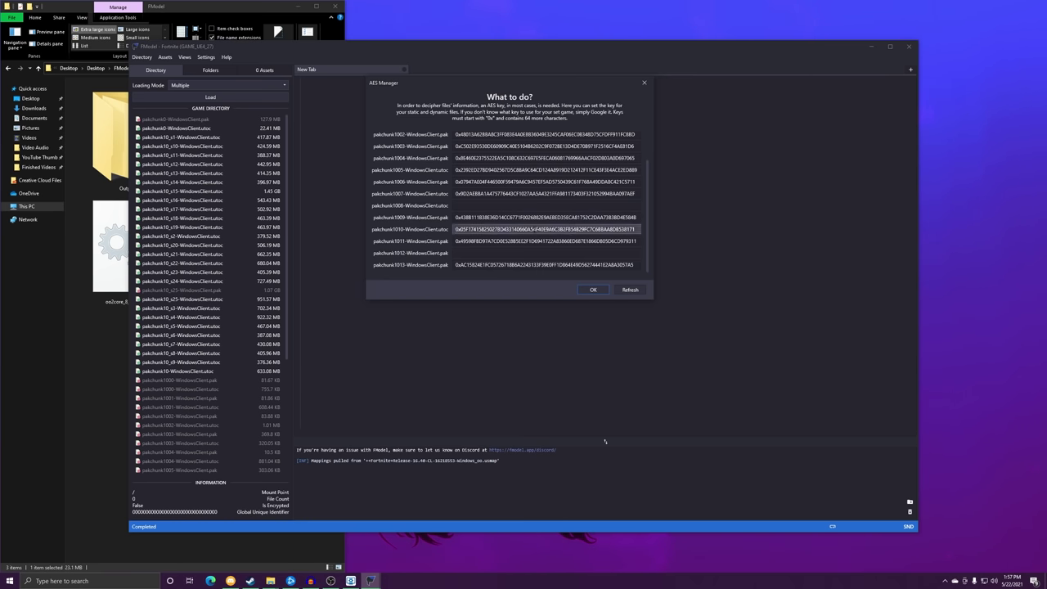
left_click(594, 290)
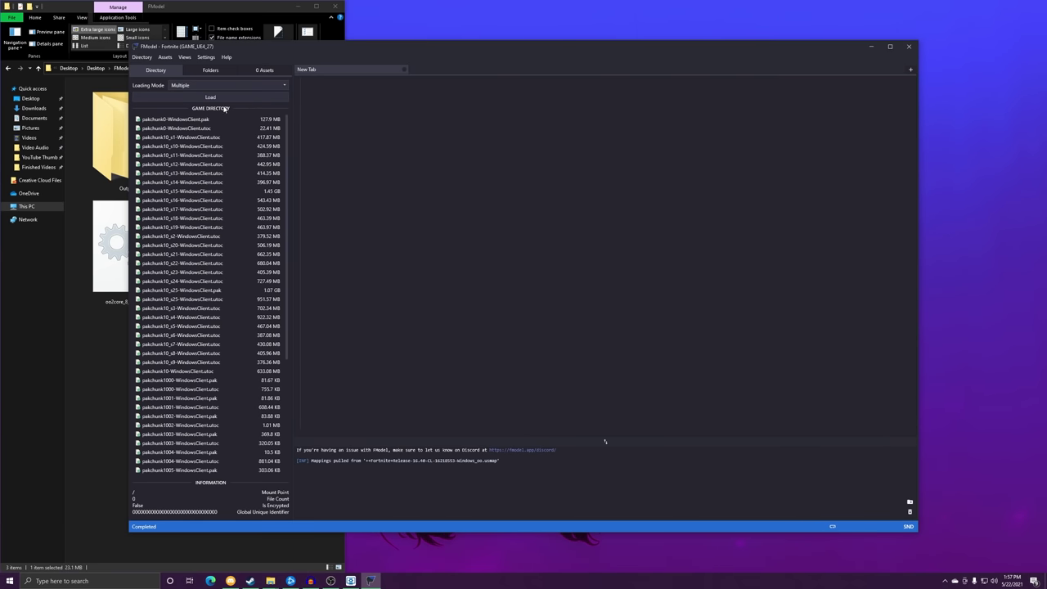
scroll(209, 376, "down", 6)
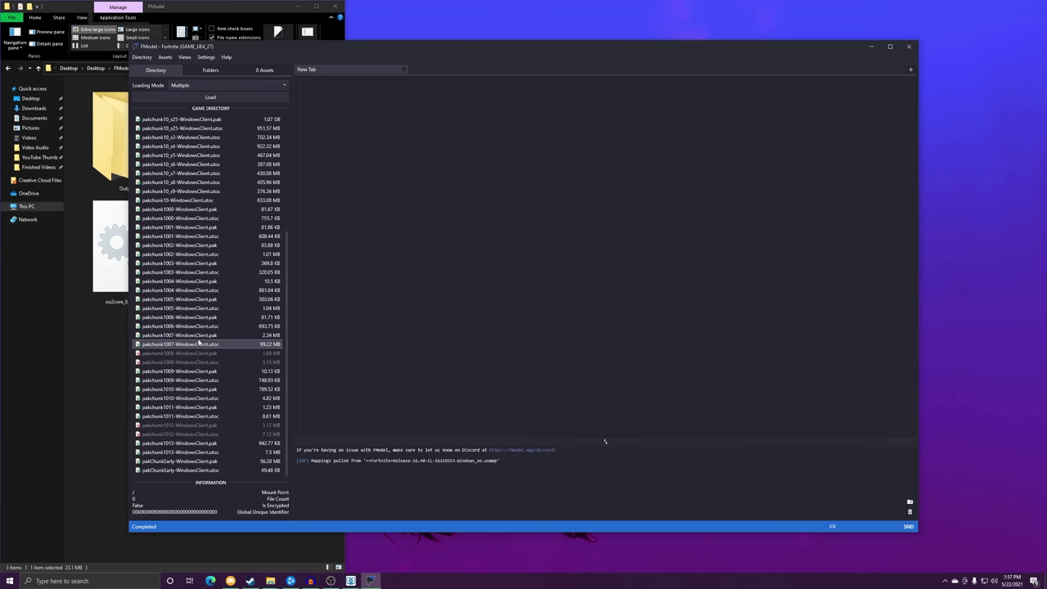
scroll(199, 342, "up", 6)
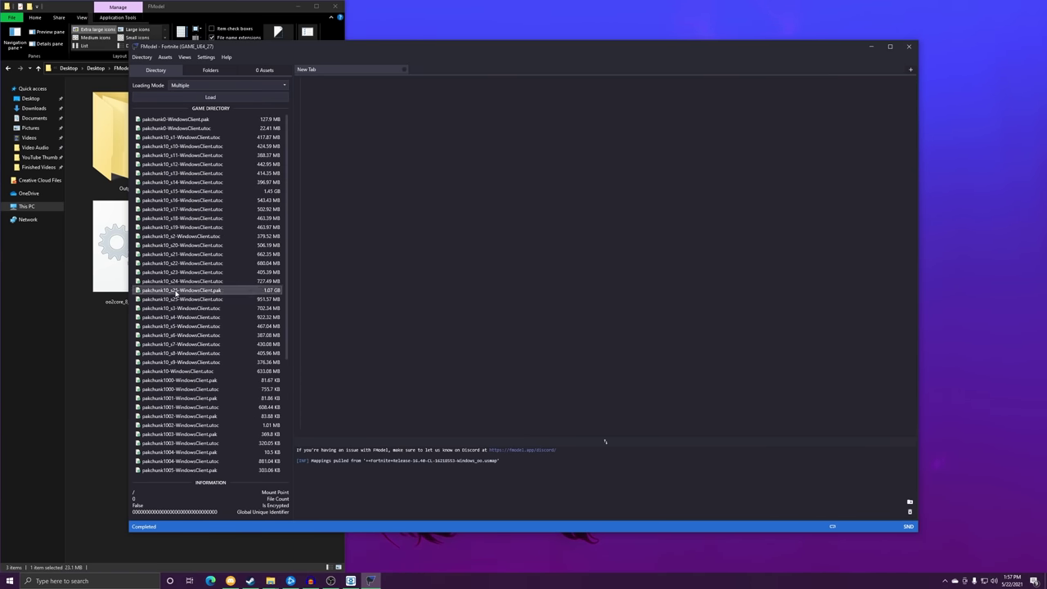
Open FModel's settings and examine the contents of the Output folder in File Explorer.
left_click(206, 58)
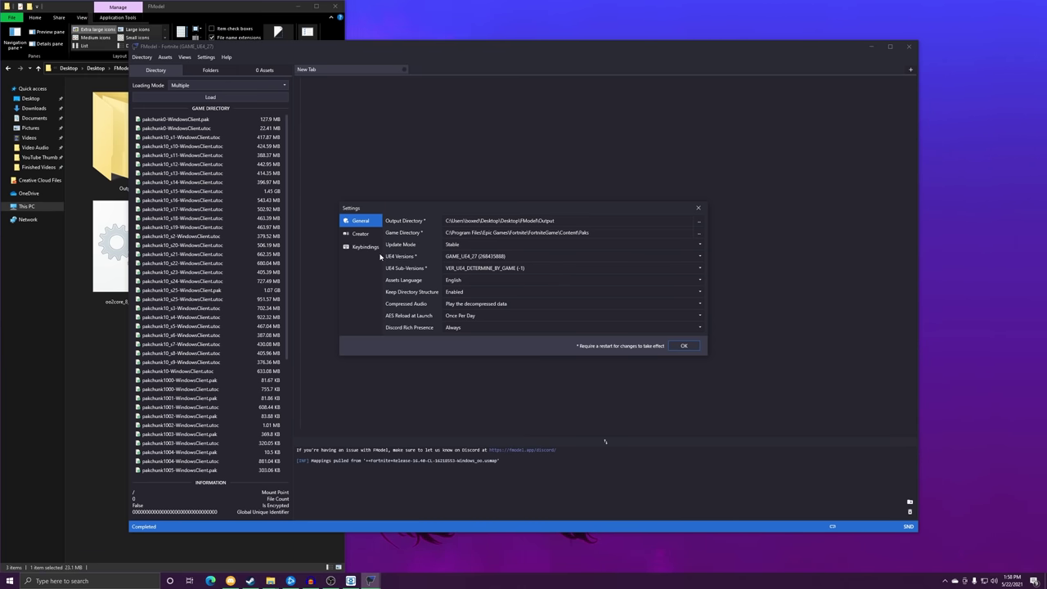
left_click(89, 369)
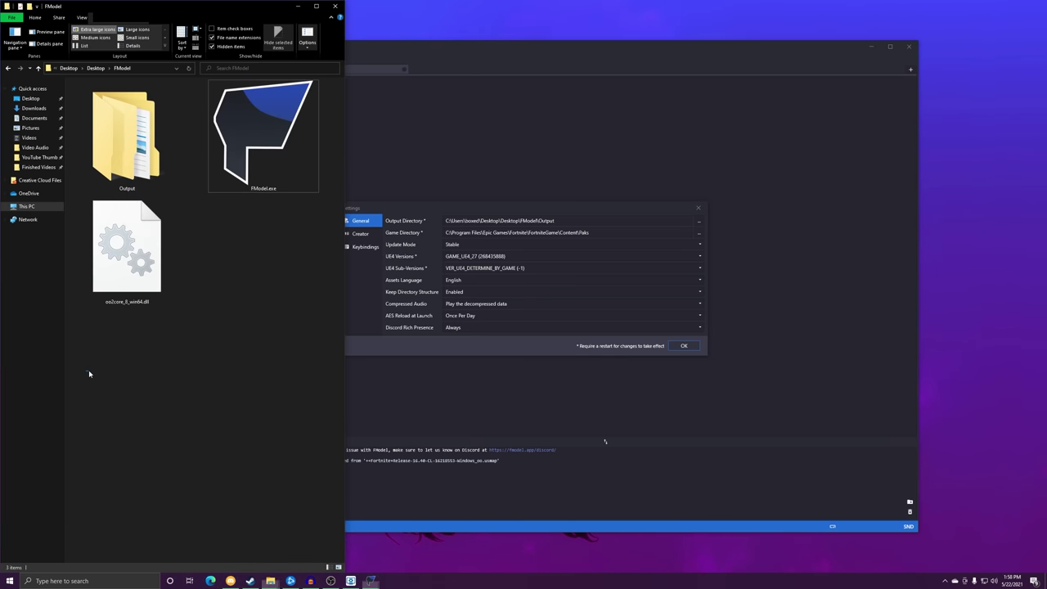
double_click(118, 159)
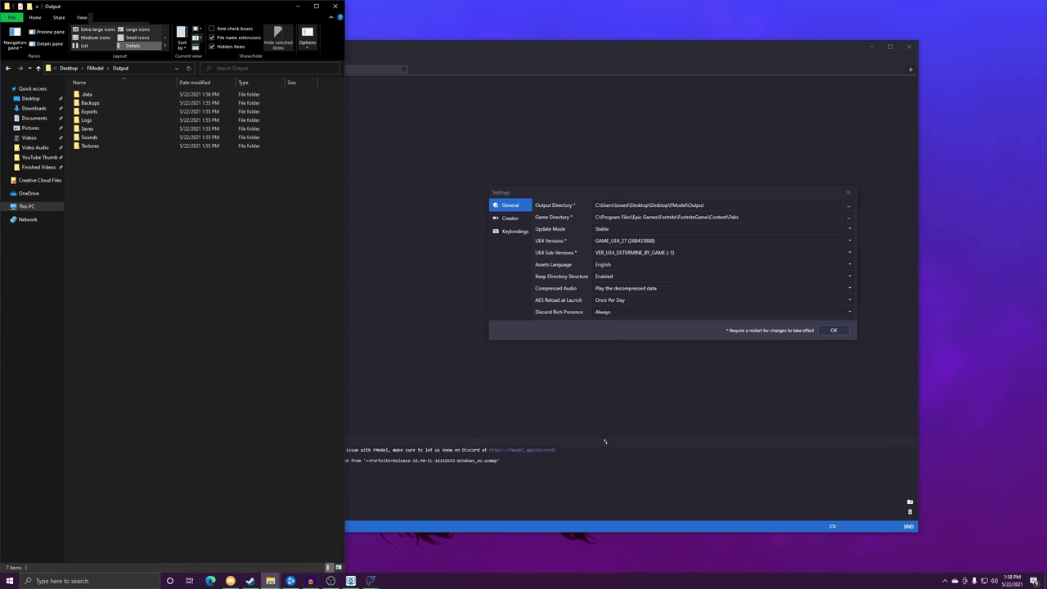
left_click(95, 67)
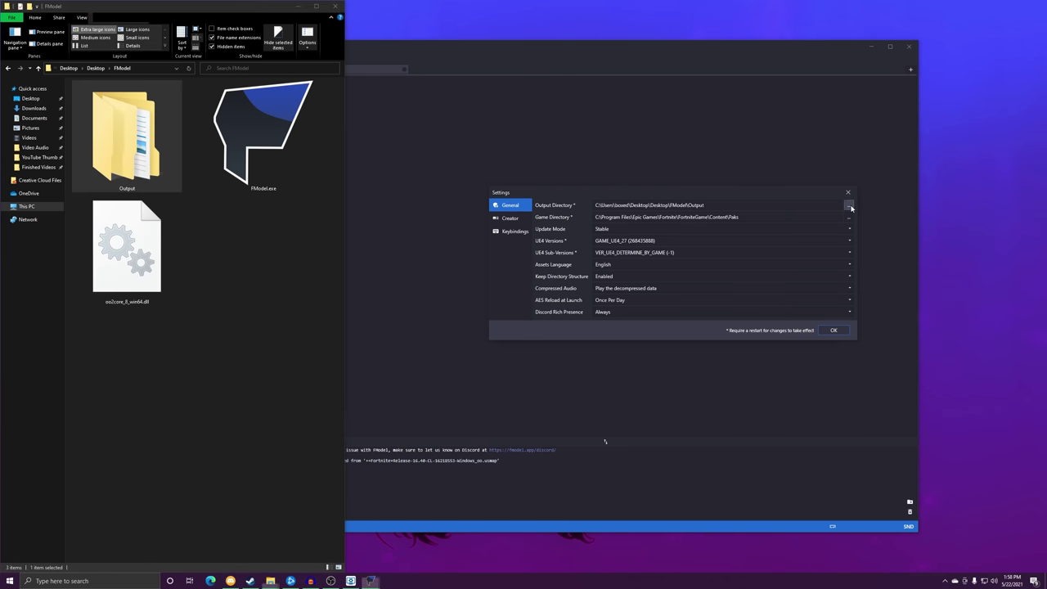
Create a folder named FModel in Documents and set it as the output directory.
left_click(849, 205)
right_click(453, 365)
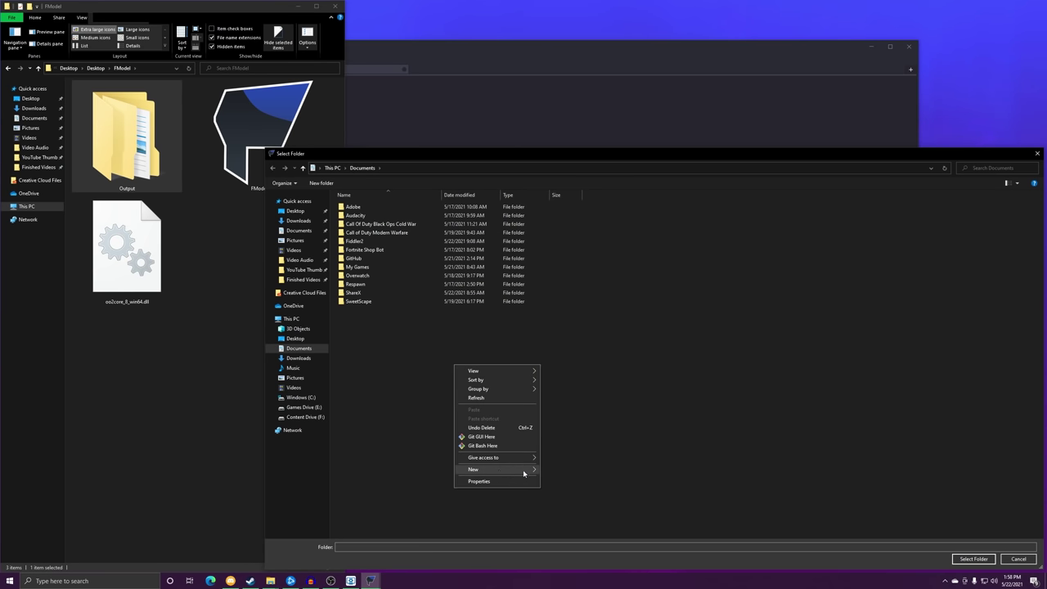
left_click(552, 469)
type("FModel")
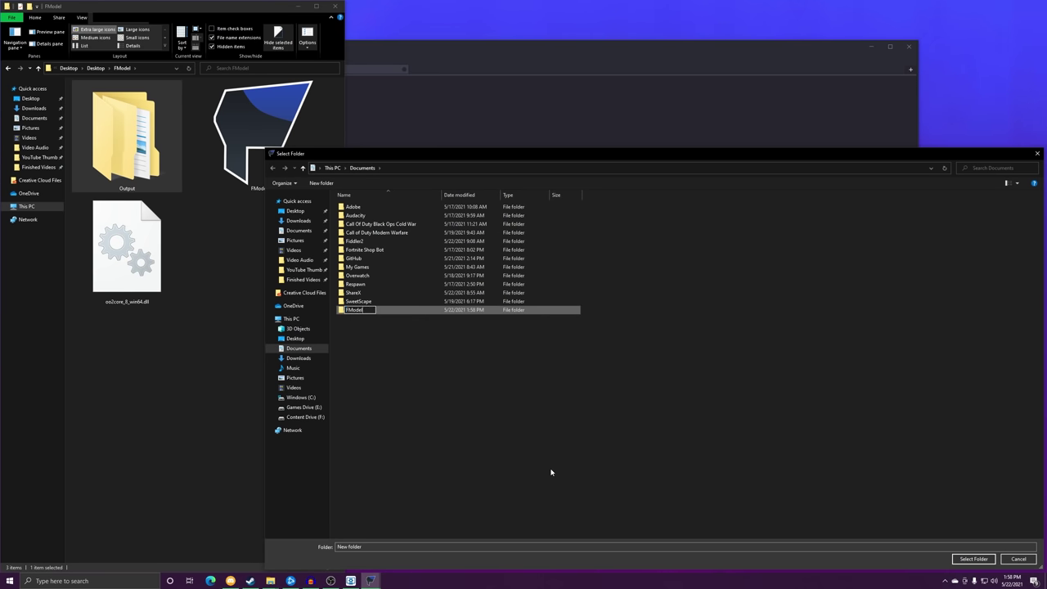
key("Return")
double_click(488, 310)
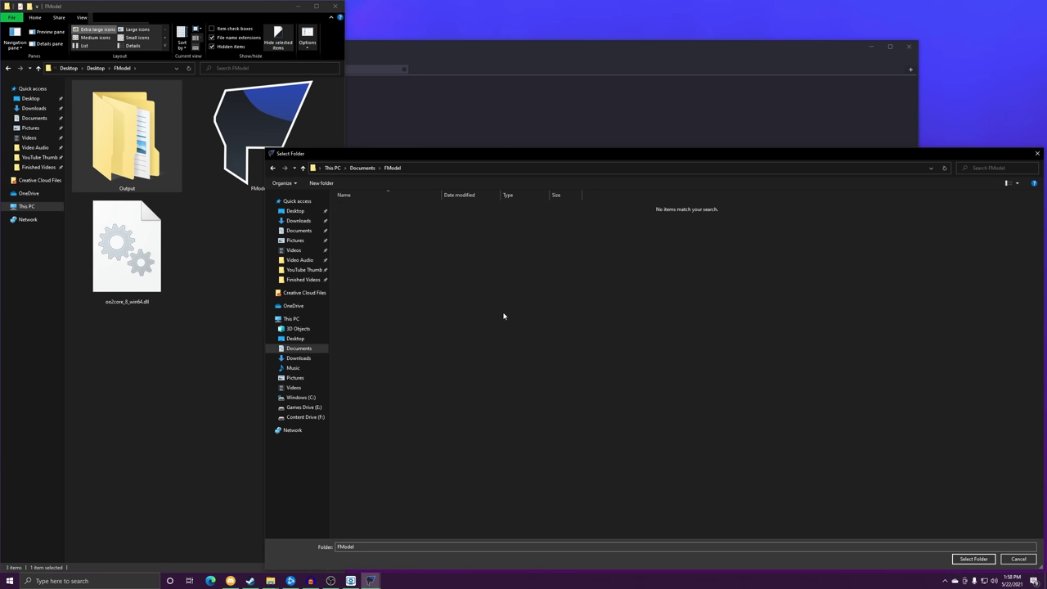
left_click(973, 559)
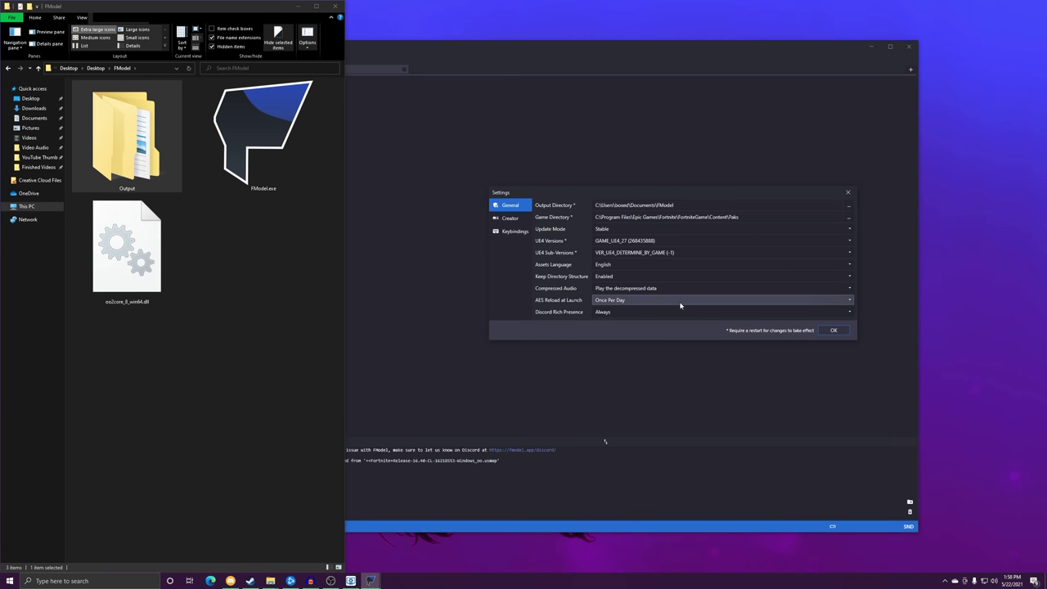
Examine the available options for Update Mode and Assets Language in the general settings.
left_click(116, 151)
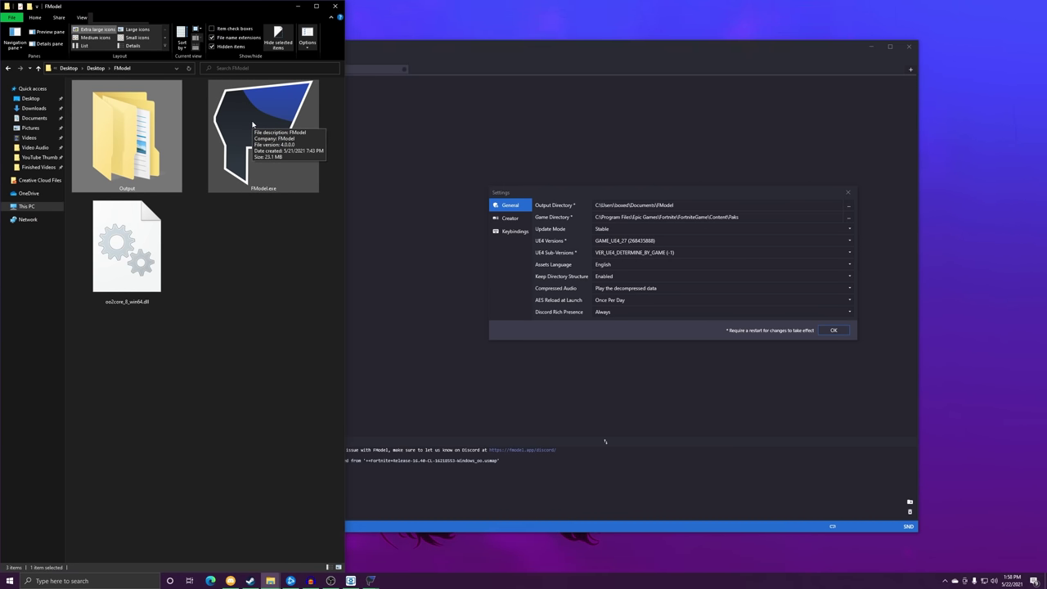
left_click(613, 230)
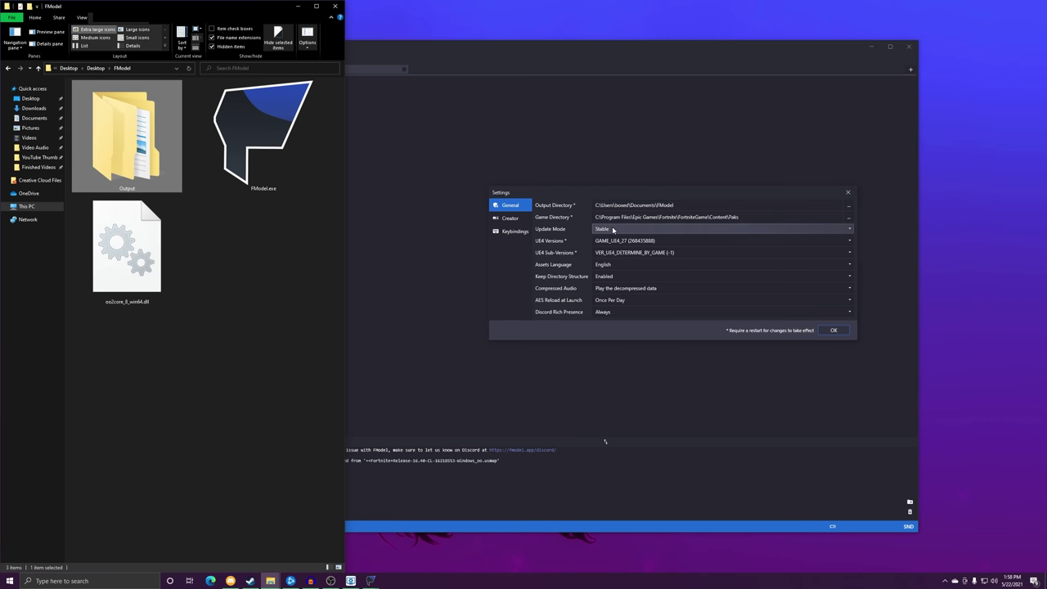
left_click(612, 230)
left_click(592, 229)
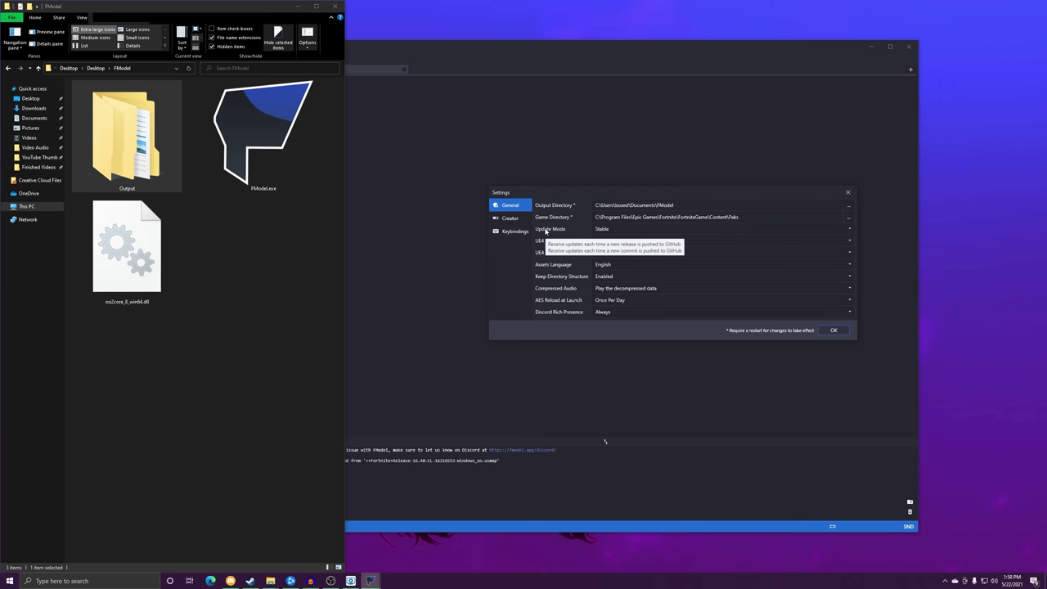
left_click(613, 230)
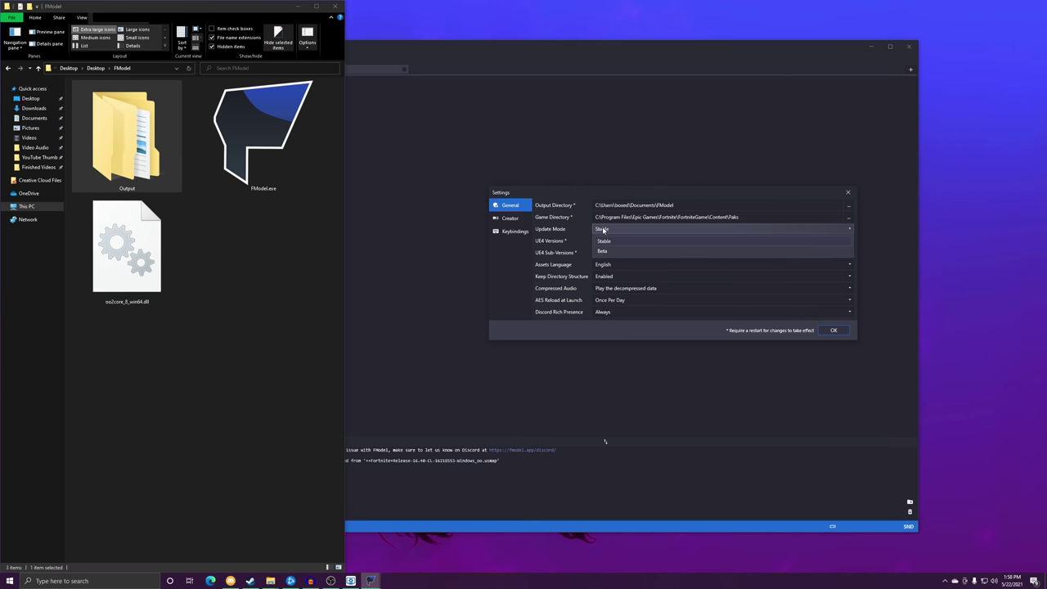
left_click(608, 233)
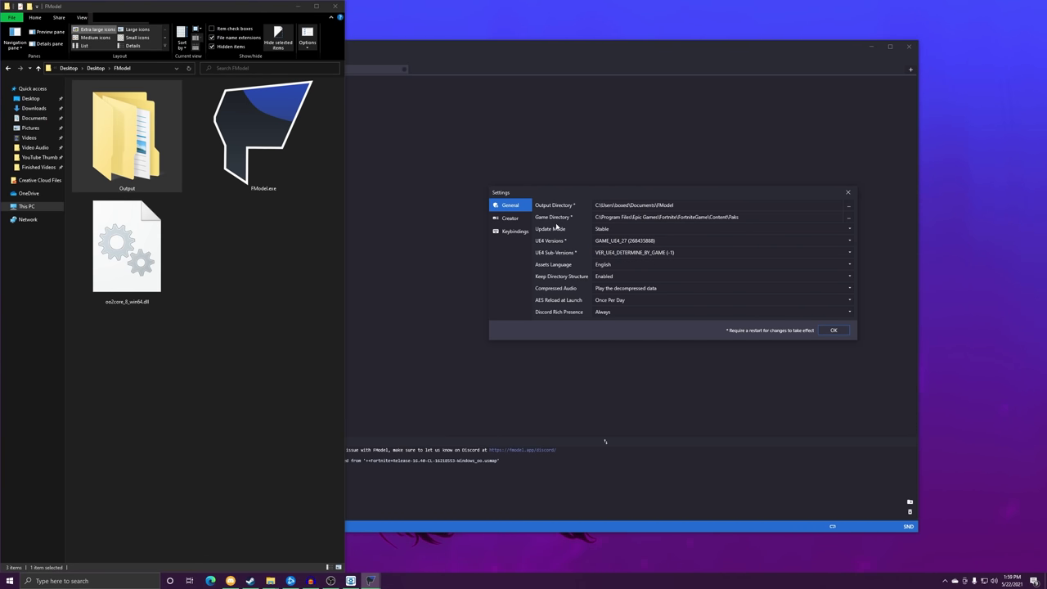
left_click(606, 267)
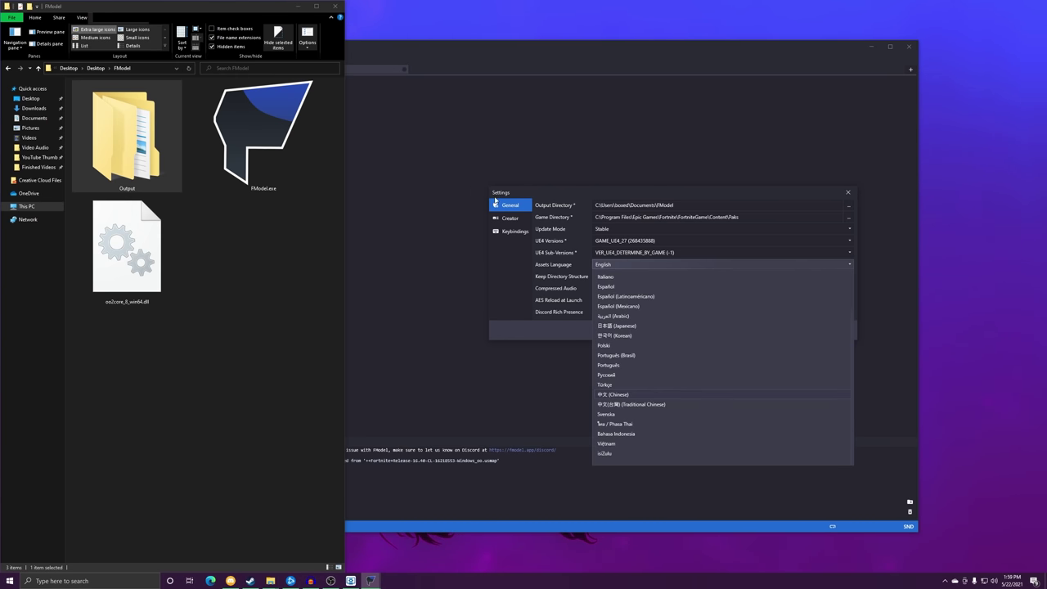
left_click(523, 198)
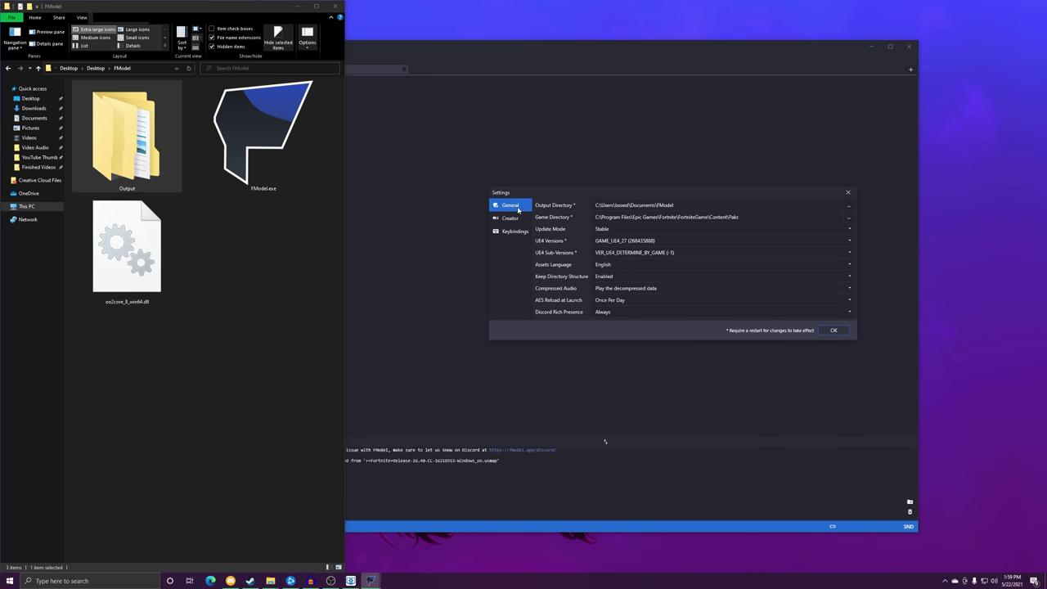
left_click(610, 267)
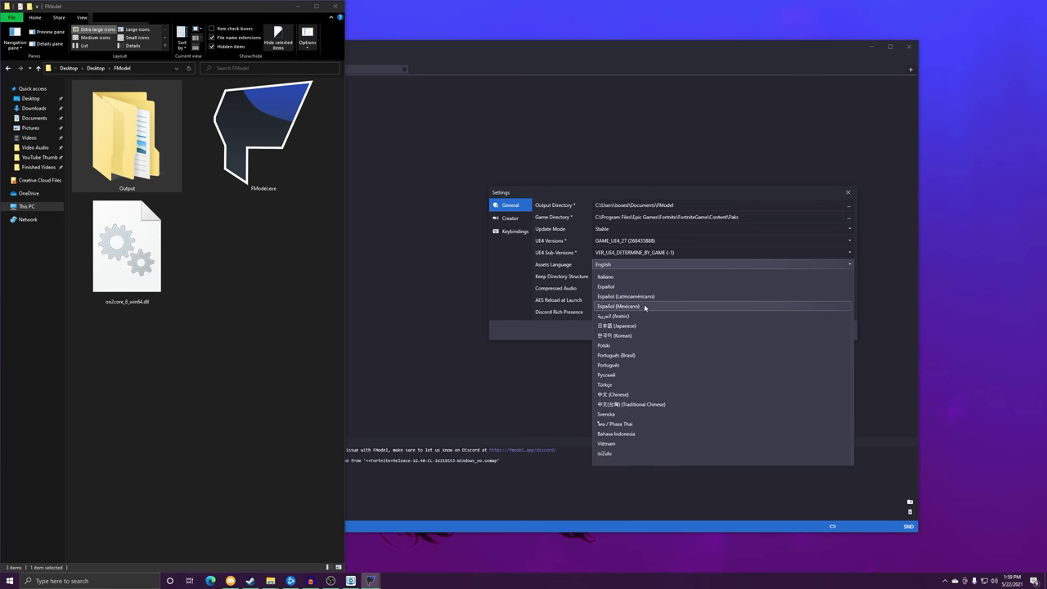
left_click(577, 284)
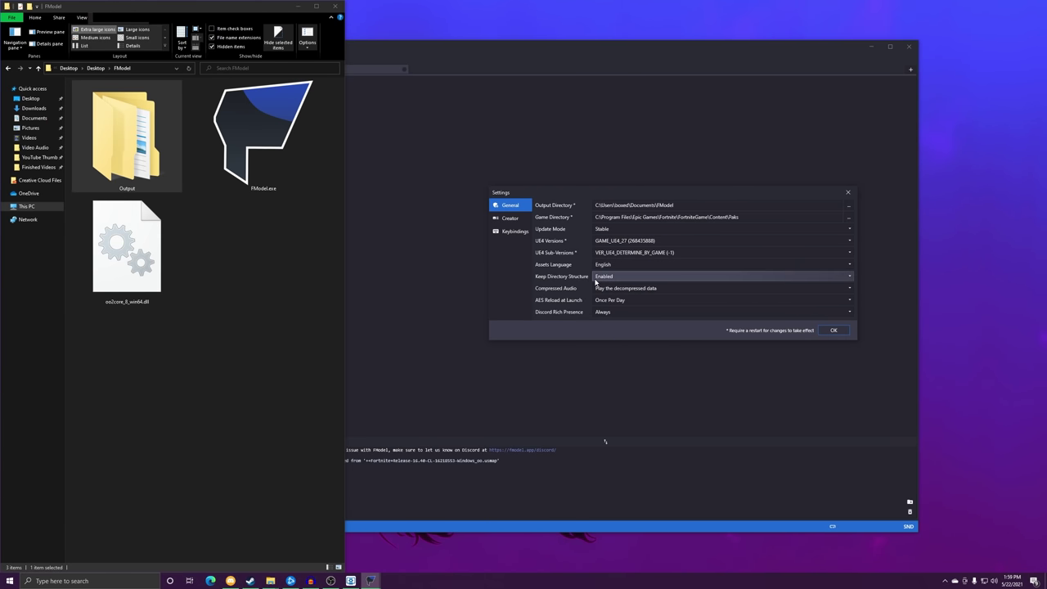
Check the description of Keep Directory Structure and inspect the Textures folder inside Output in File Explorer.
mouse_move(583, 279)
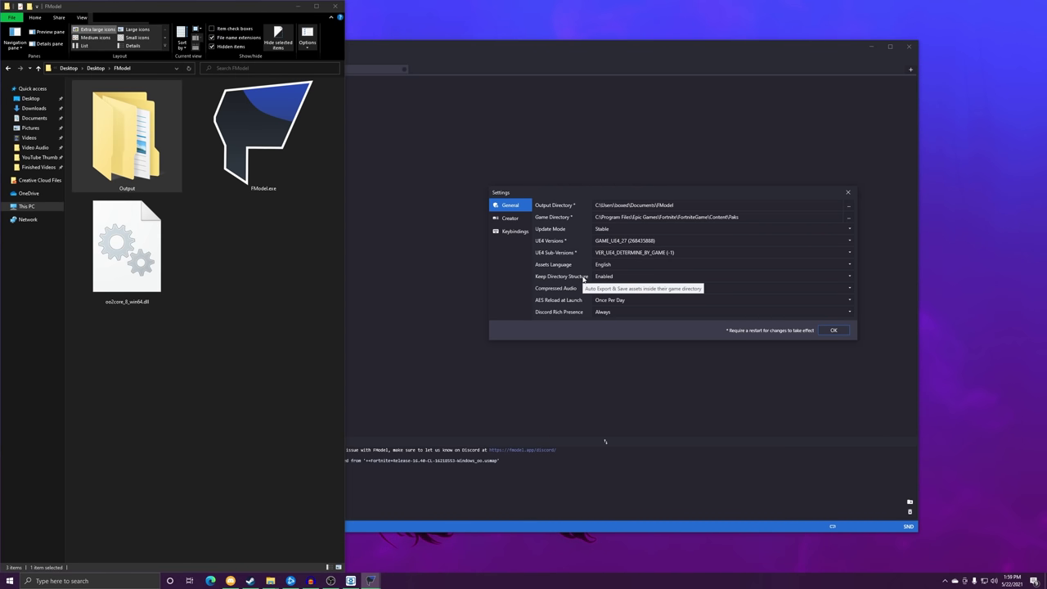
double_click(145, 160)
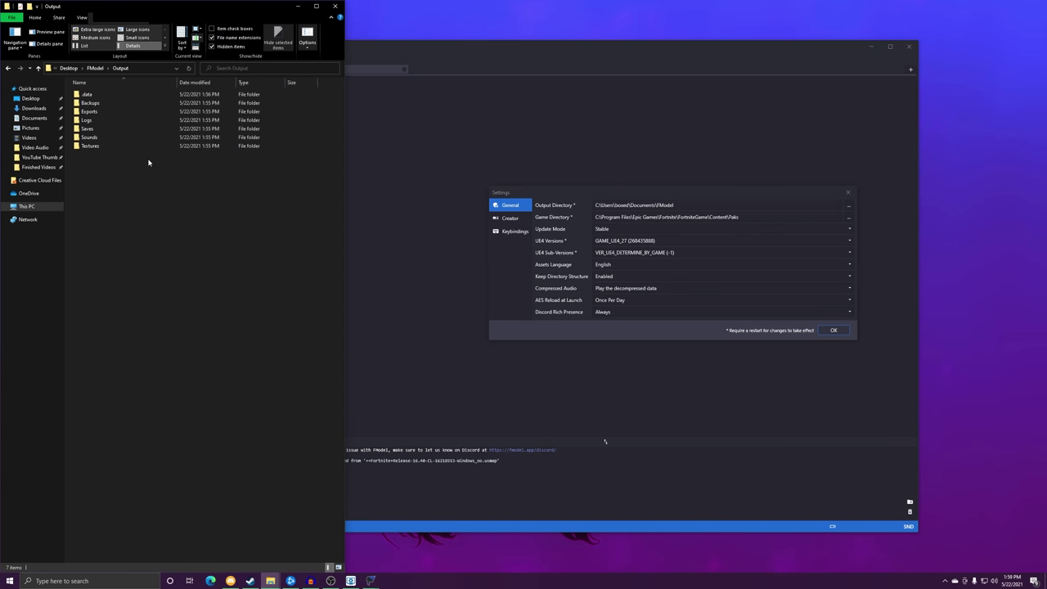
double_click(123, 147)
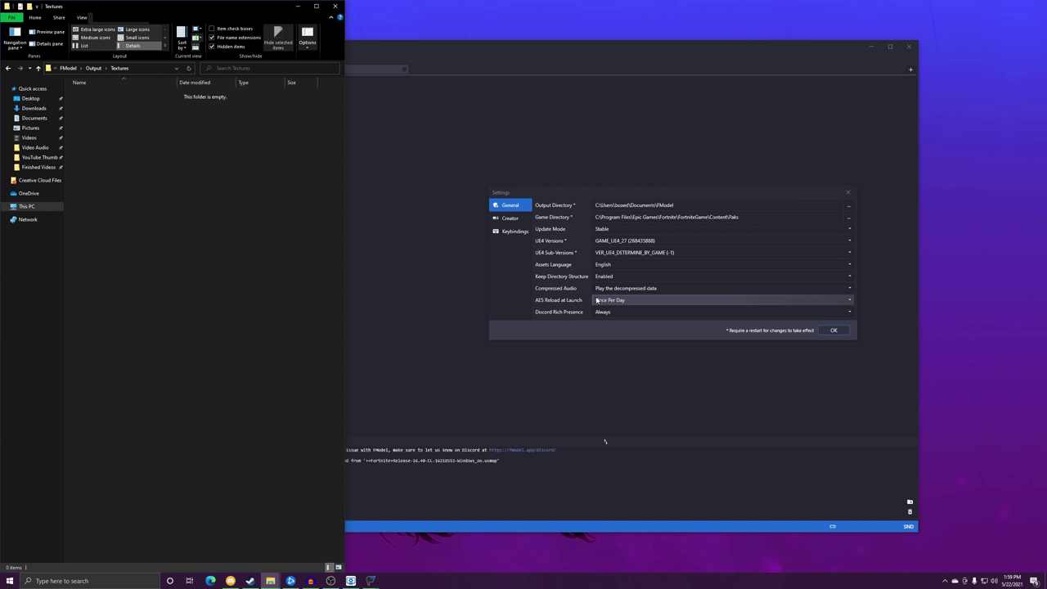
Set AES Reload at Launch to Always and Discord Rich Presence to Never.
left_click(598, 302)
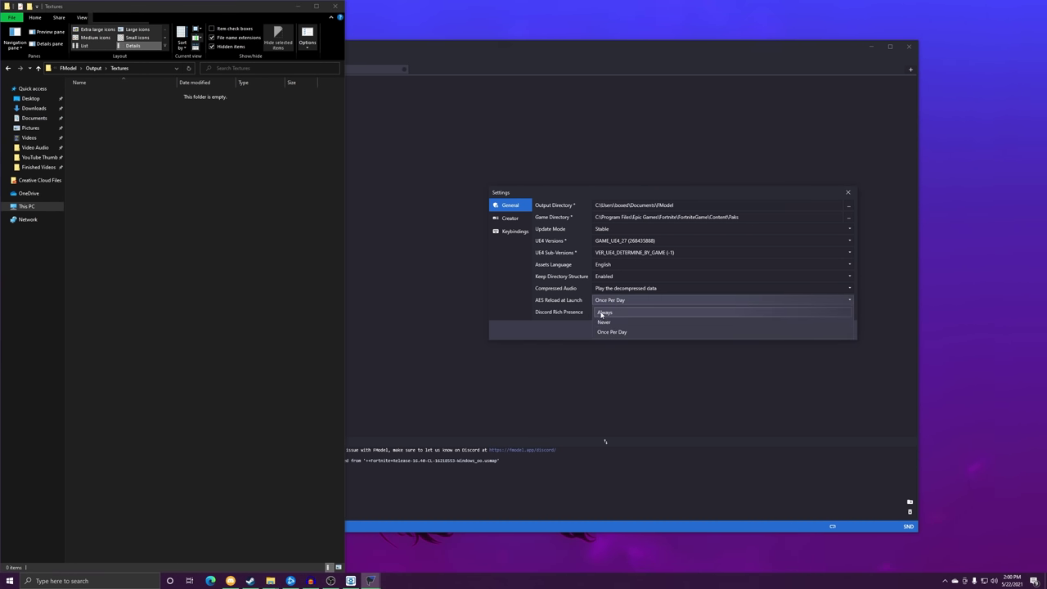
left_click(603, 312)
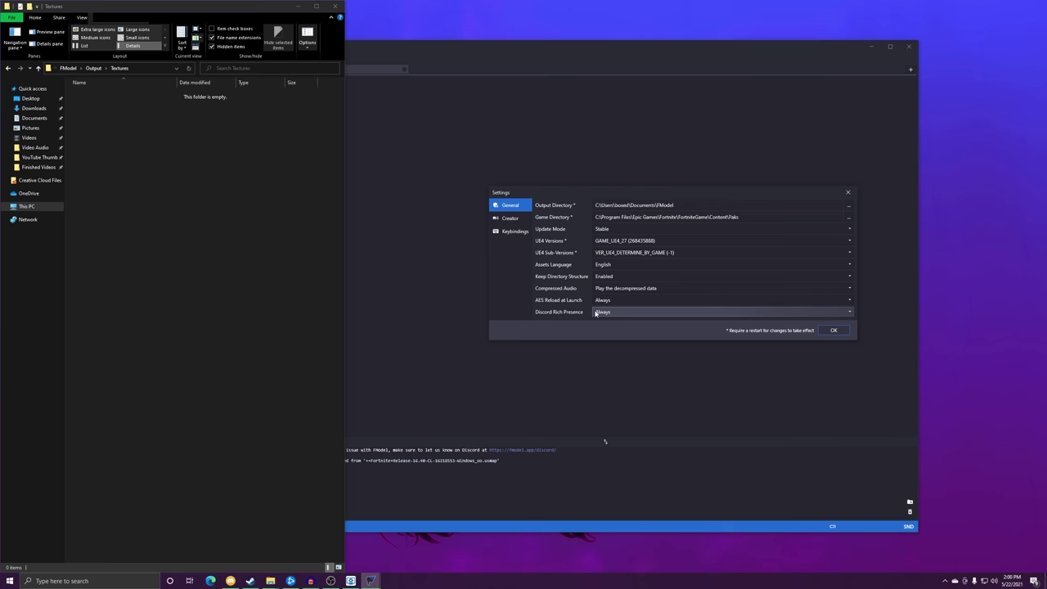
left_click(596, 313)
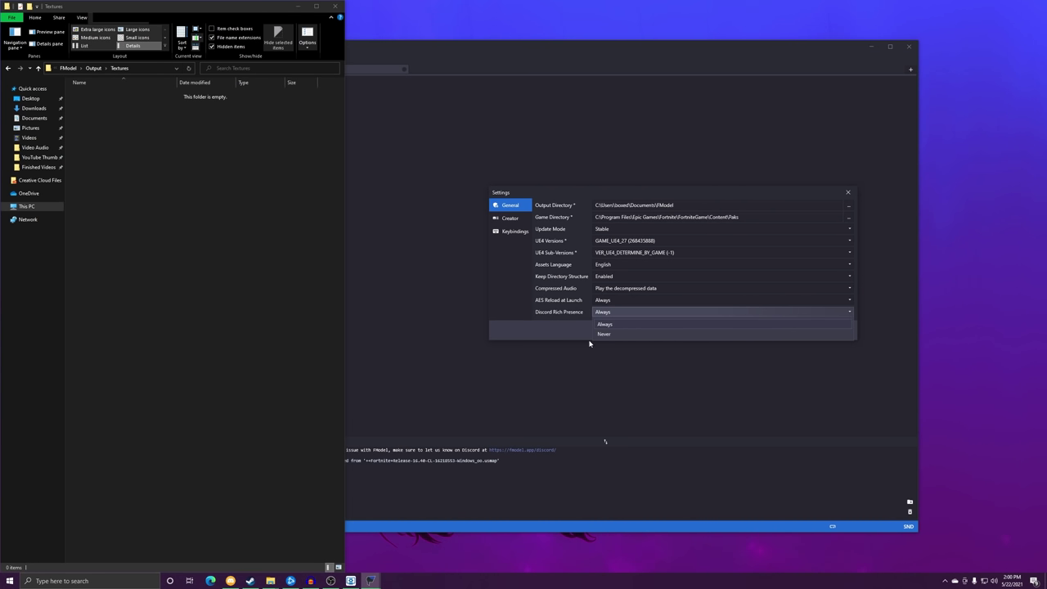
left_click(606, 334)
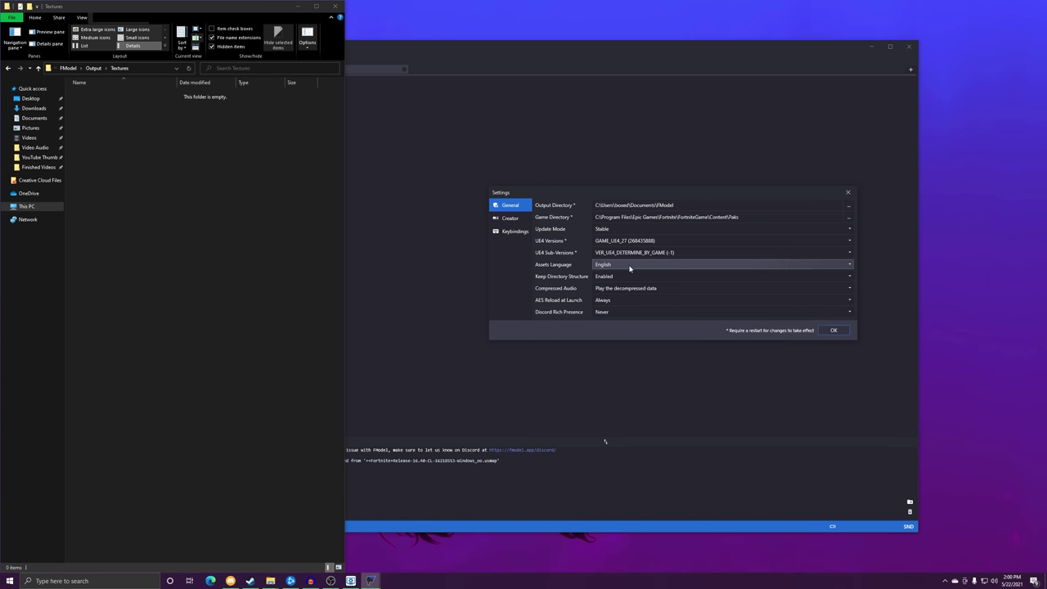
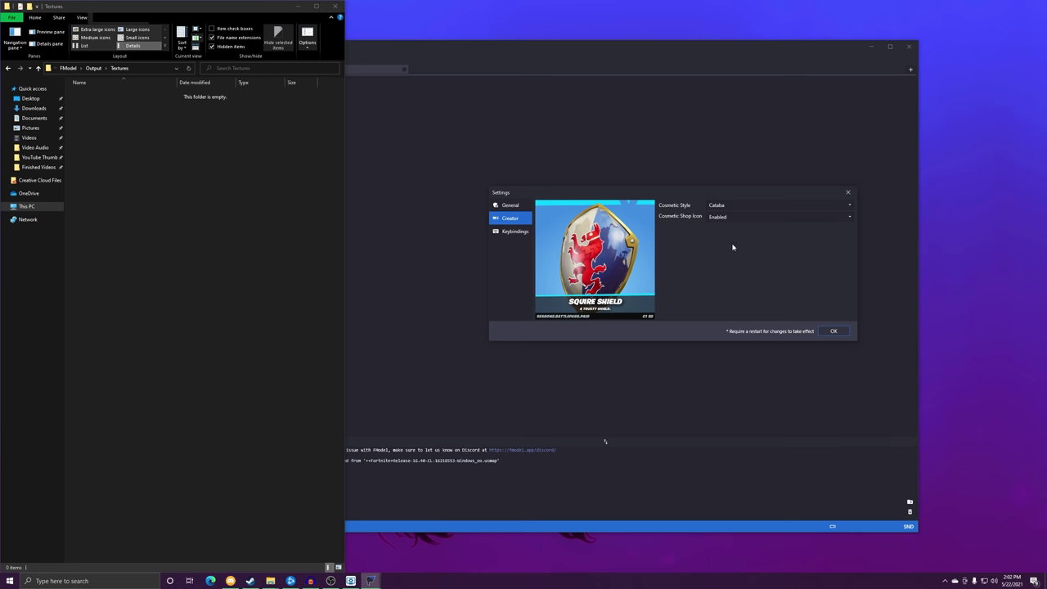
Review the keybindings, return to the general settings and save the configuration.
left_click(512, 232)
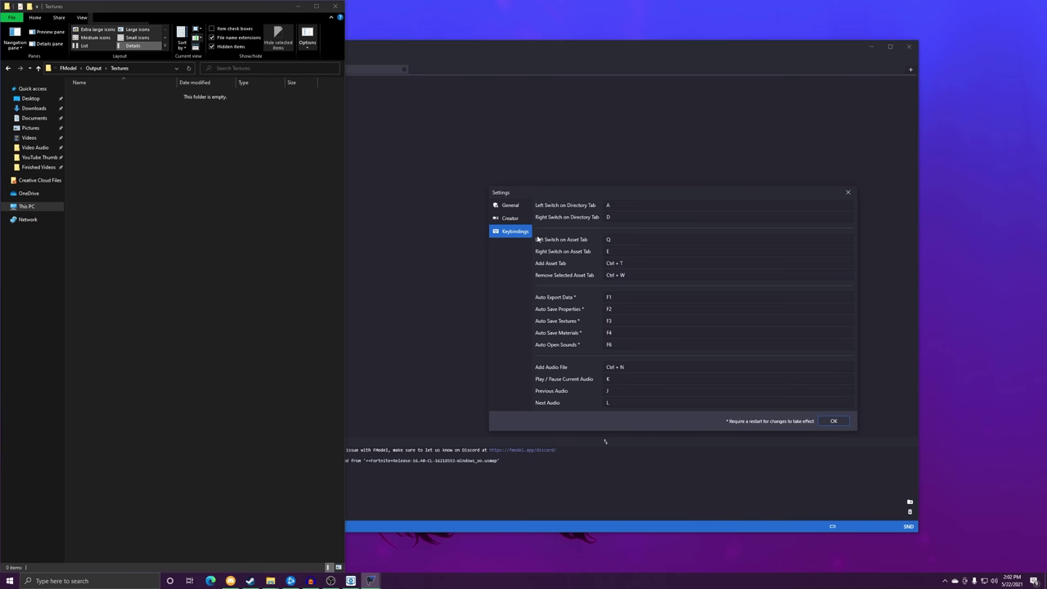
left_click(630, 238)
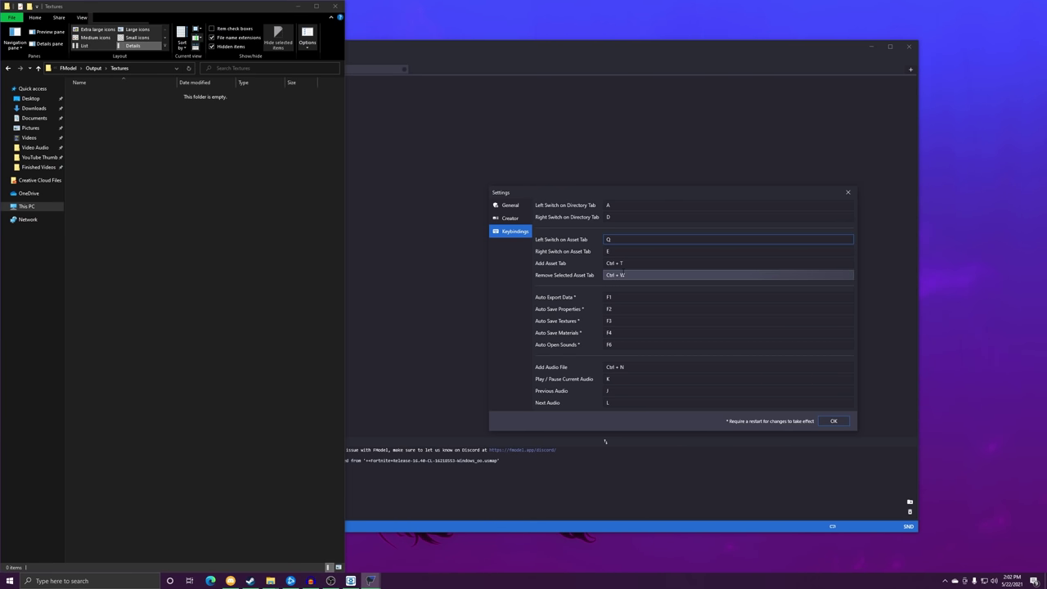
left_click(510, 205)
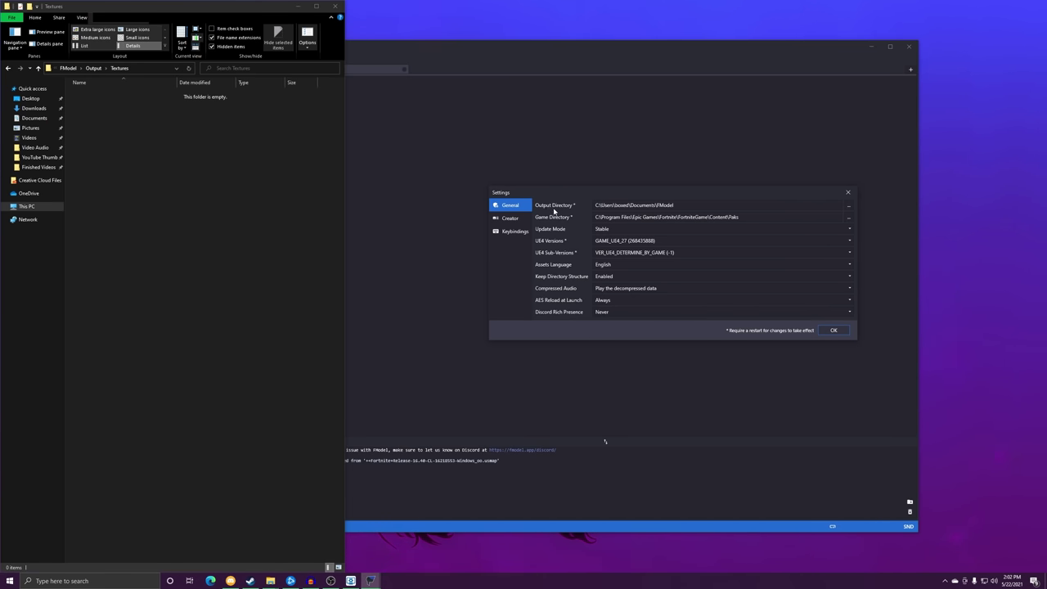
left_click(833, 331)
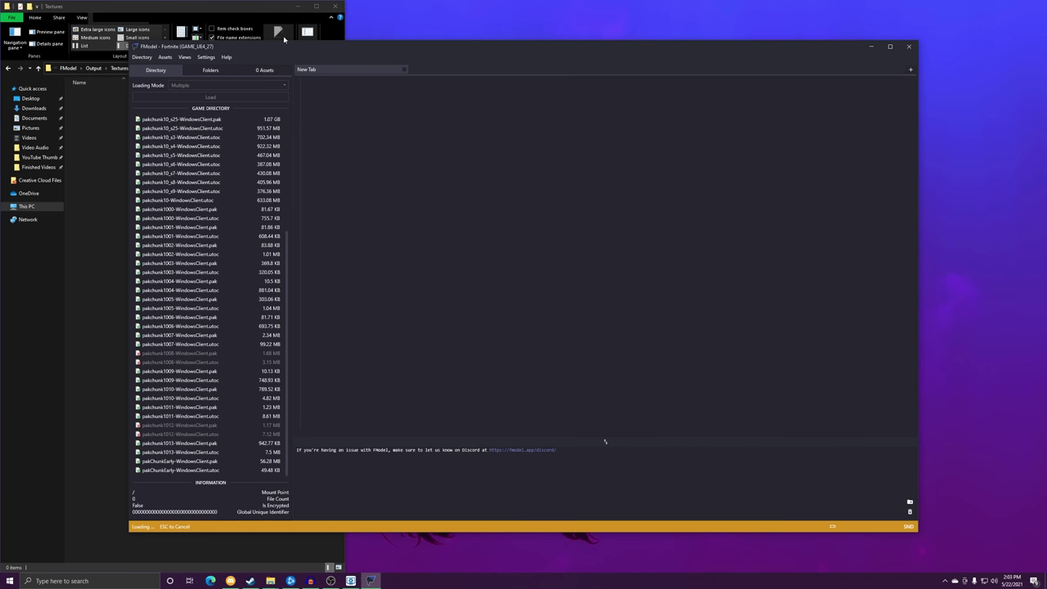
left_click_drag(174, 528, 266, 497)
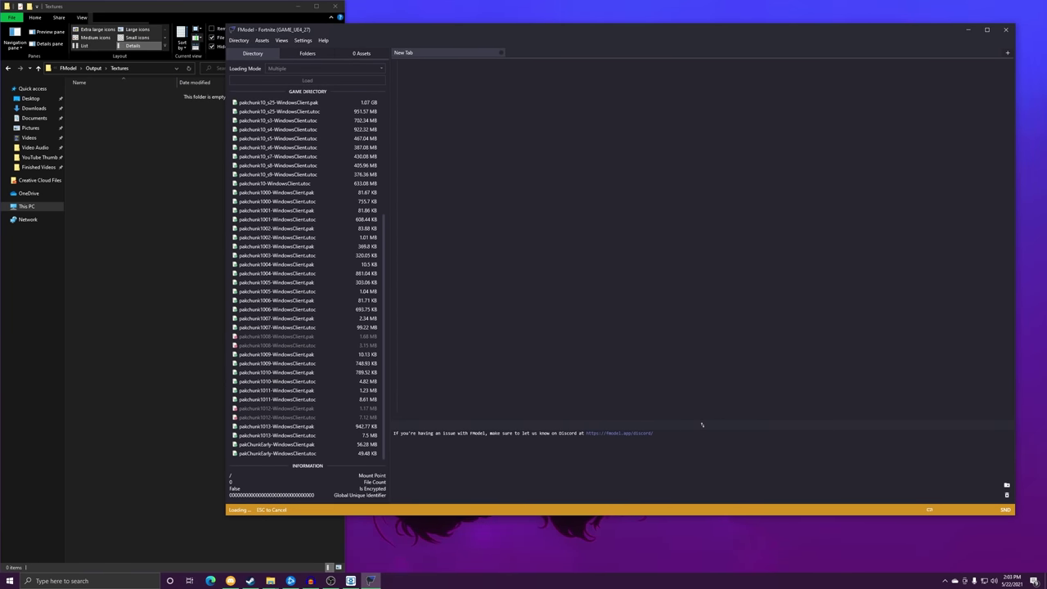
left_click(307, 54)
left_click(252, 53)
left_click(239, 40)
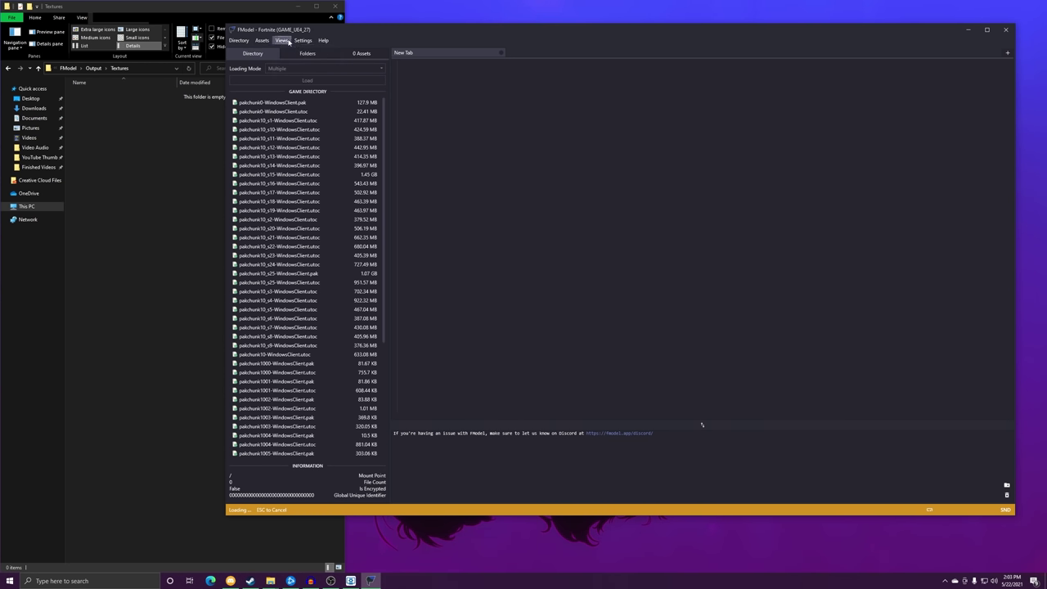
mouse_move(288, 41)
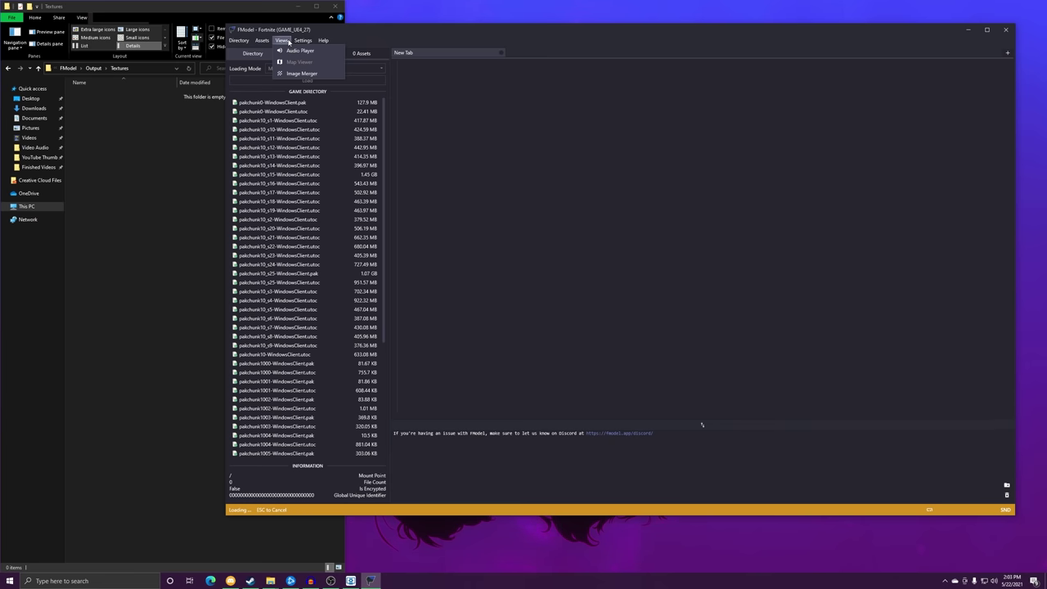
left_click(239, 40)
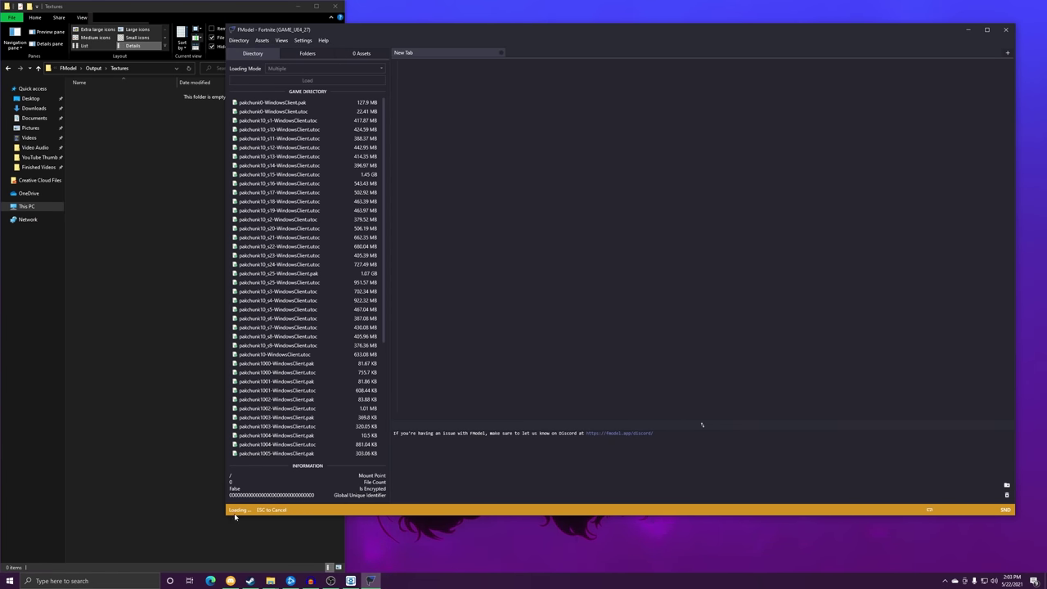
Close FModel and relaunch FModel.exe from its desktop folder.
left_click(1005, 29)
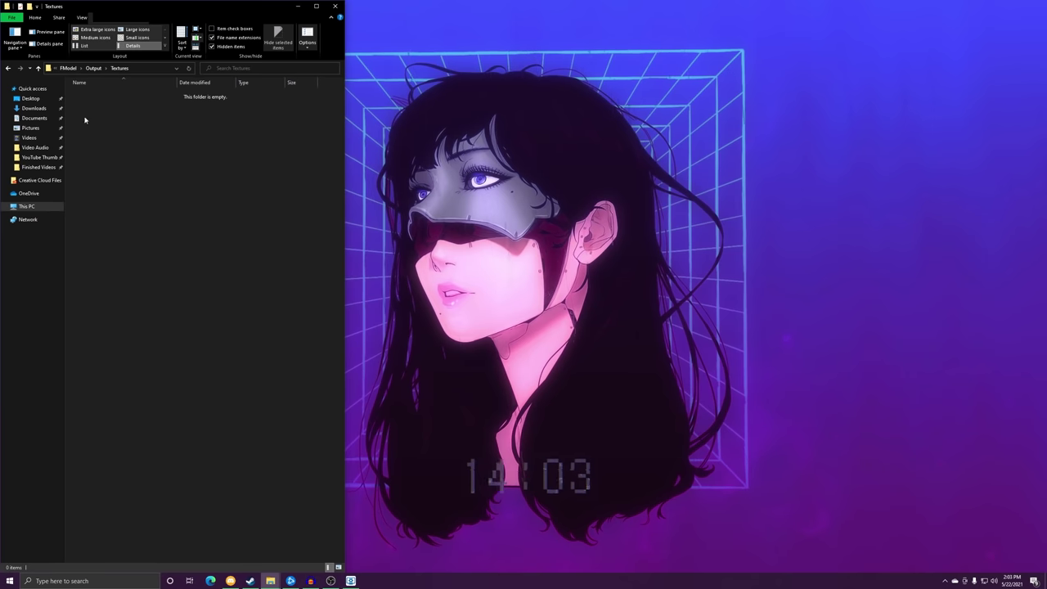
left_click(68, 68)
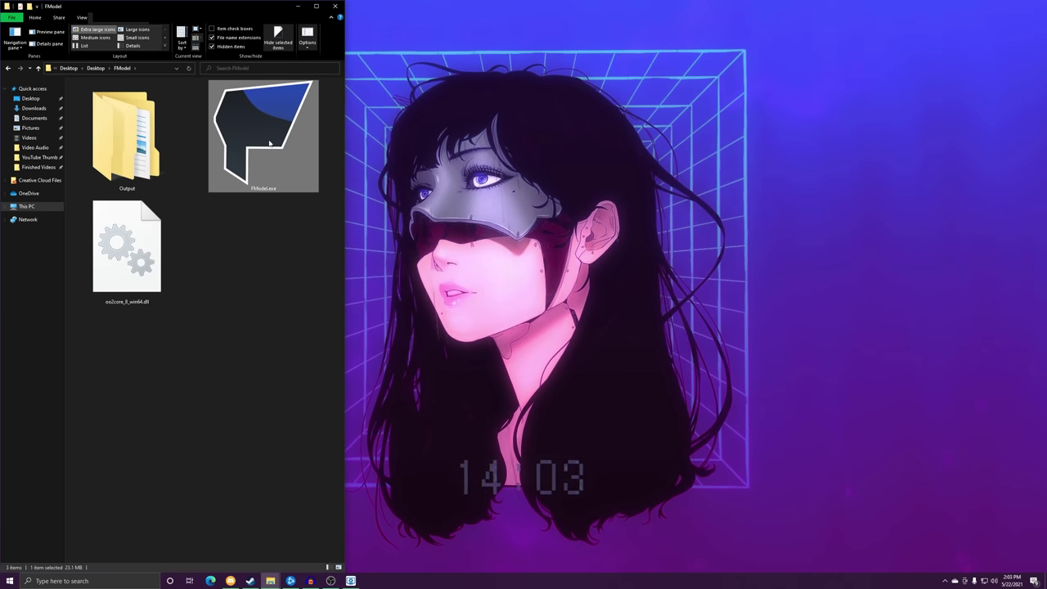
double_click(269, 144)
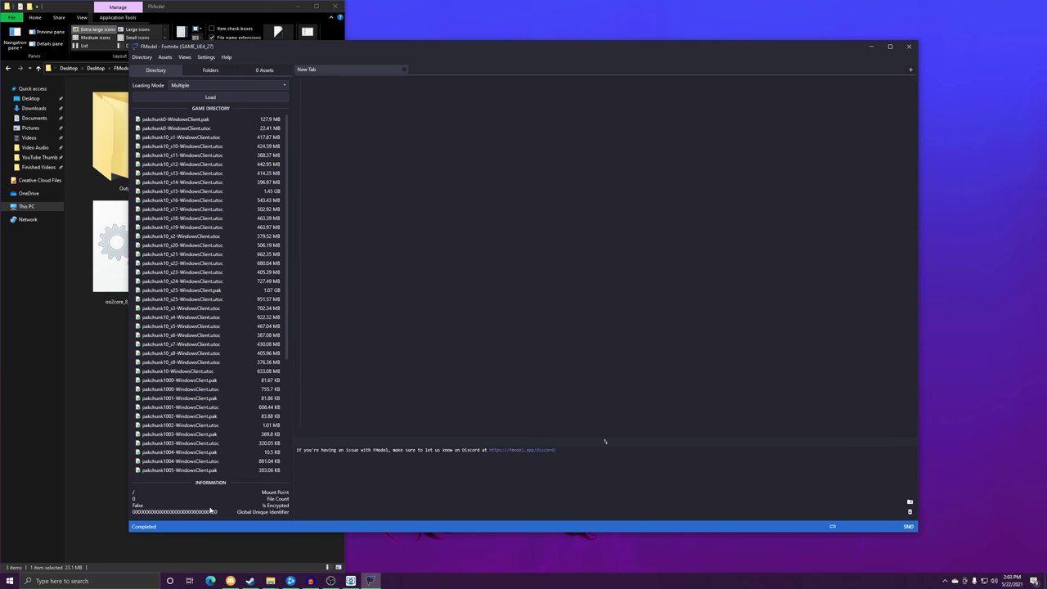
left_click(193, 70)
left_click(154, 70)
scroll(276, 363, "down", 3)
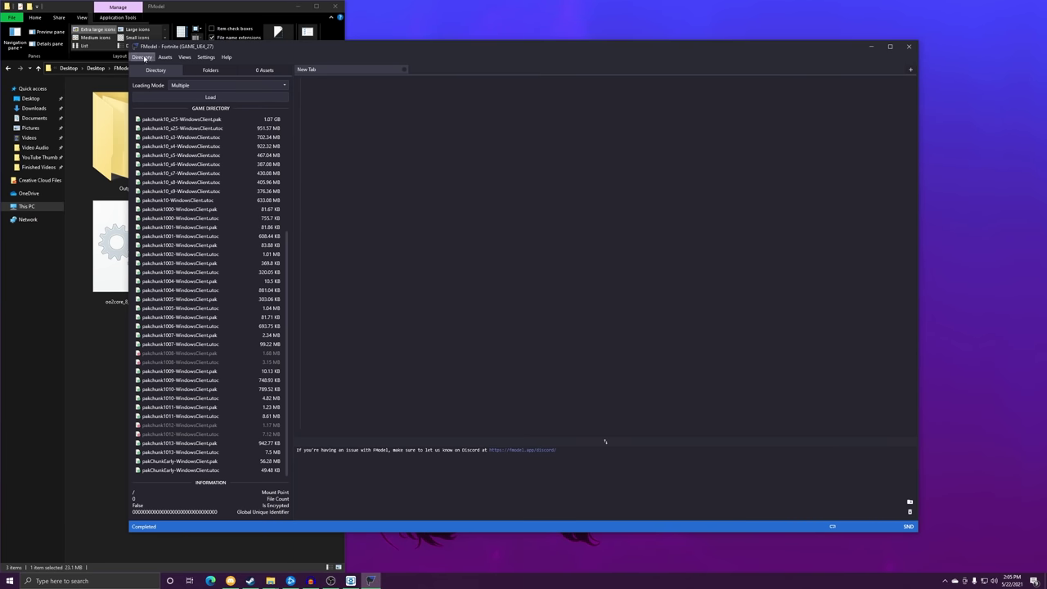
left_click(144, 58)
left_click(185, 57)
Set the loading mode to All and load the game archives.
left_click(213, 85)
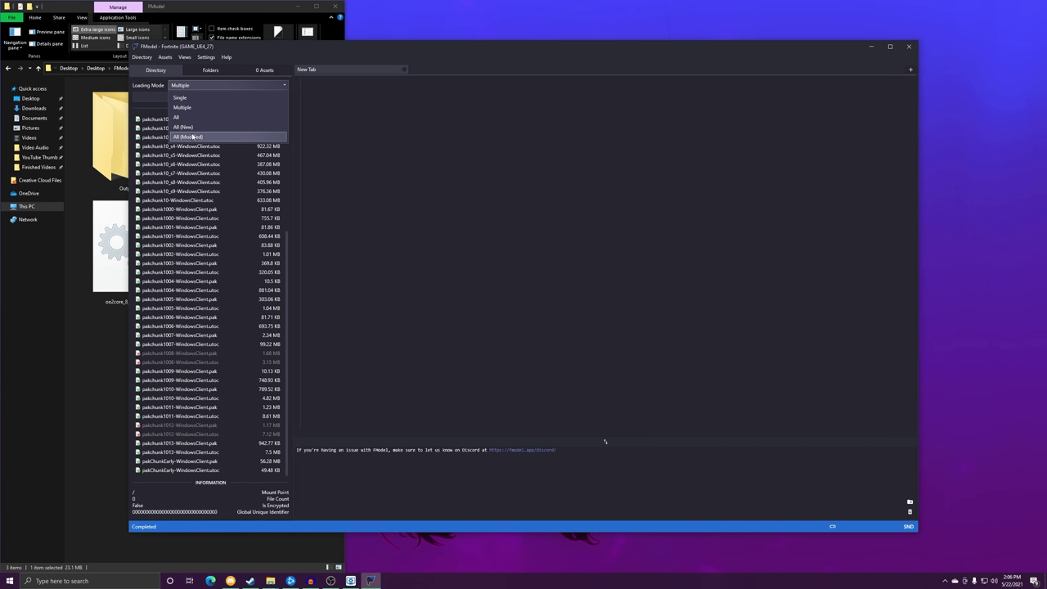
left_click(185, 119)
left_click(233, 217)
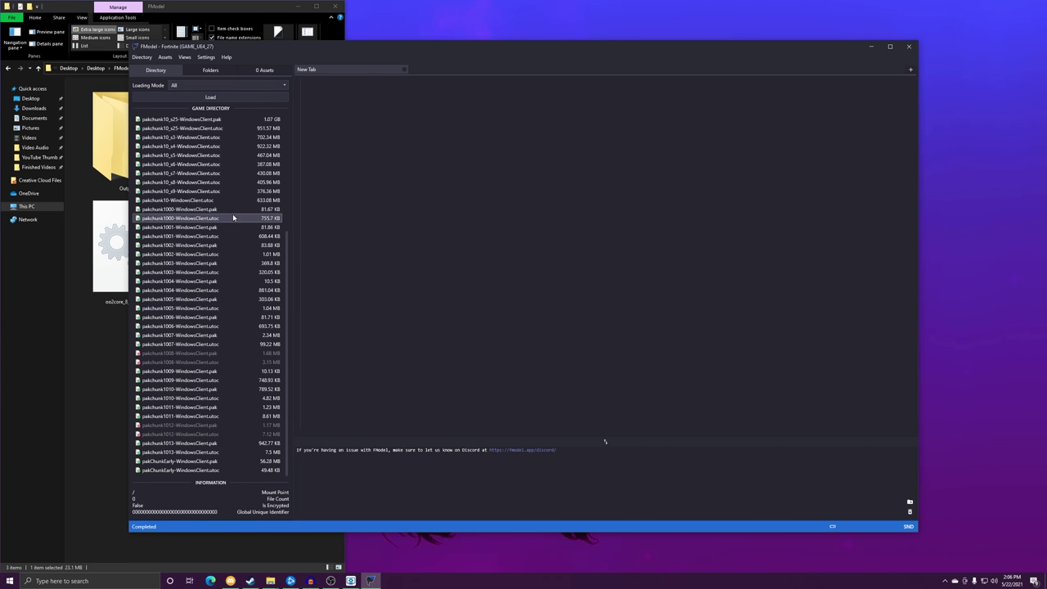
left_click(209, 344)
scroll(204, 269, "up", 6)
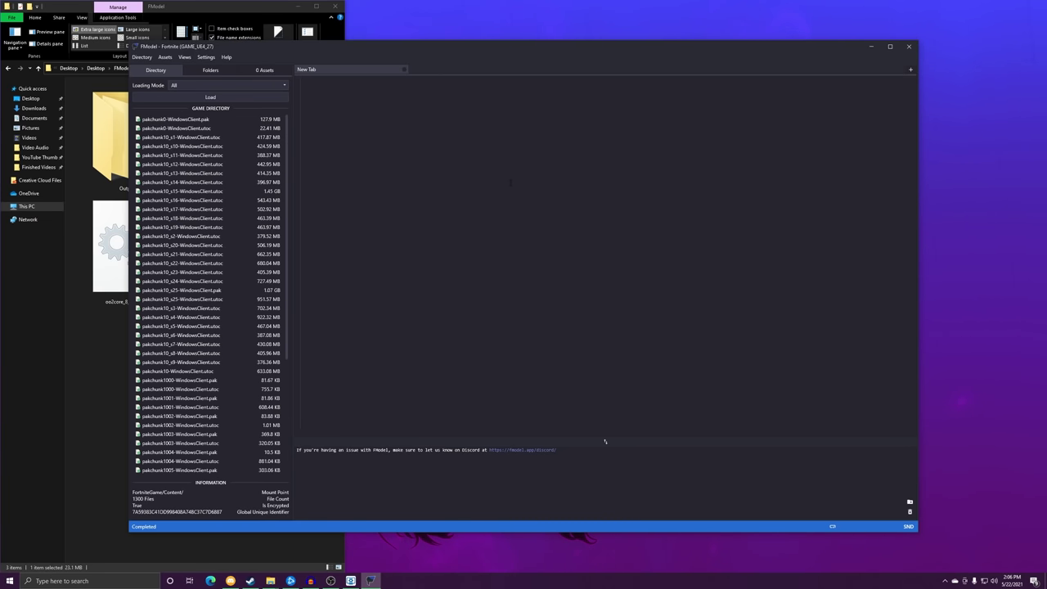
left_click(177, 98)
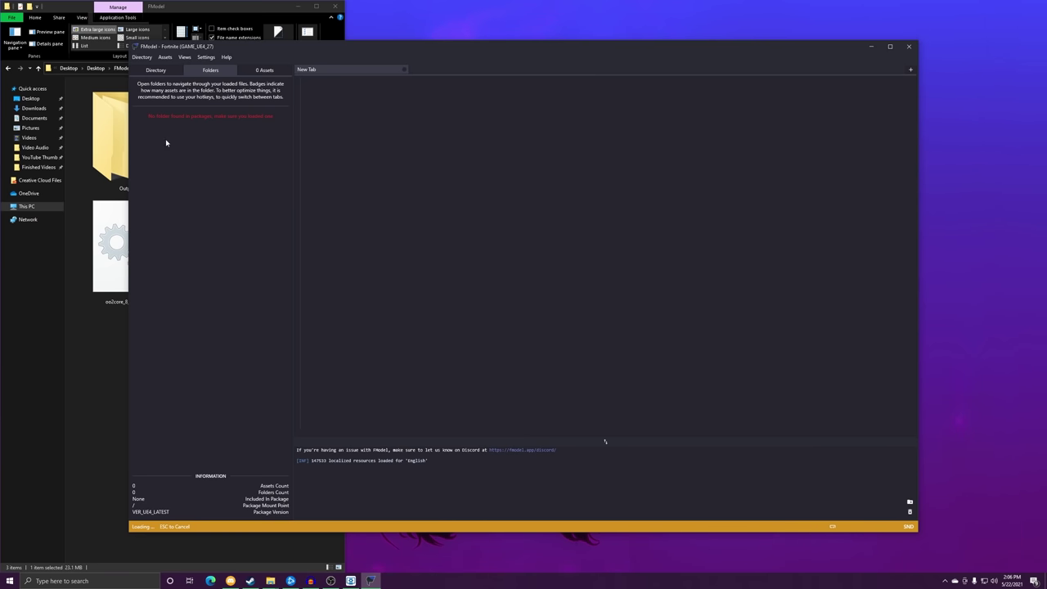
Expand the loaded game folders, browse the content subfolders, and return to the archive list.
left_click(136, 126)
left_click(154, 145)
left_click(148, 144)
scroll(215, 287, "down", 3)
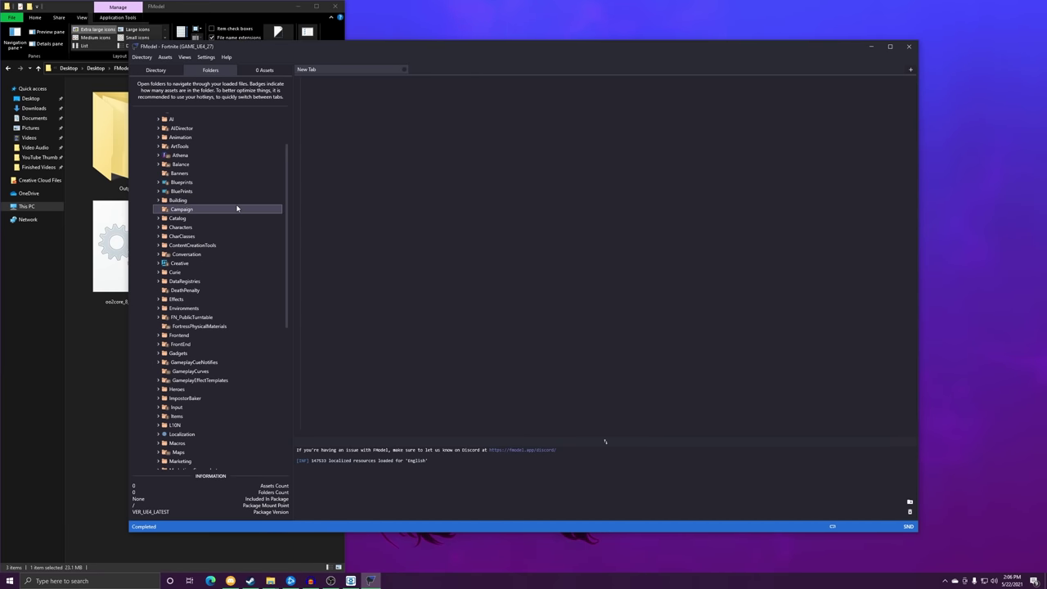
left_click(164, 71)
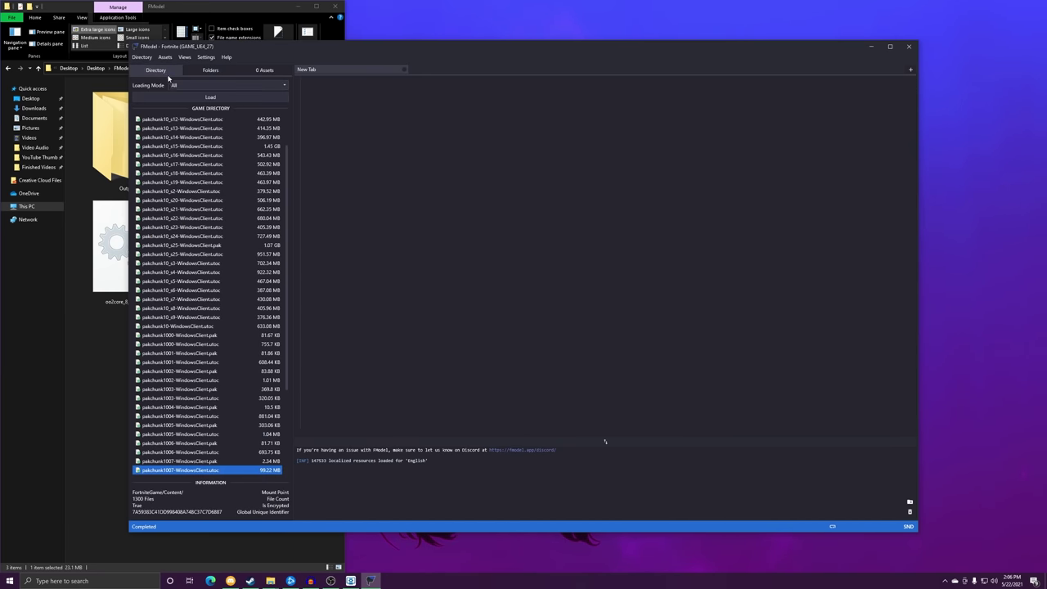
Set the loading mode to Multiple and load both pakchunk0-WindowsClient archives plus the pakchunk10_s15, s18 and s25 .utoc archives.
left_click(193, 90)
left_click(194, 110)
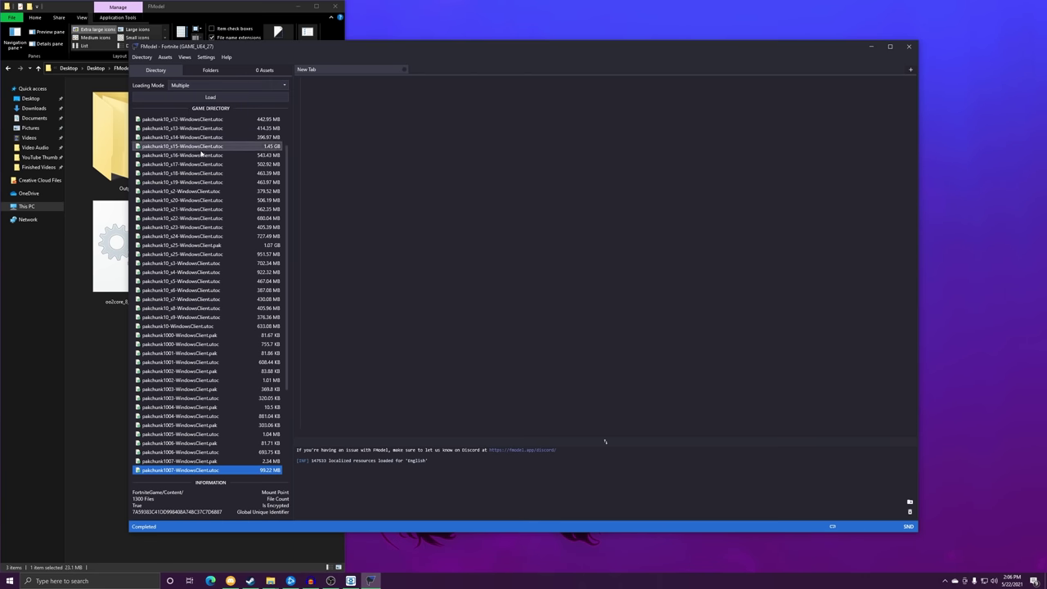
left_click(203, 148)
scroll(200, 163, "up", 2)
left_click(180, 119)
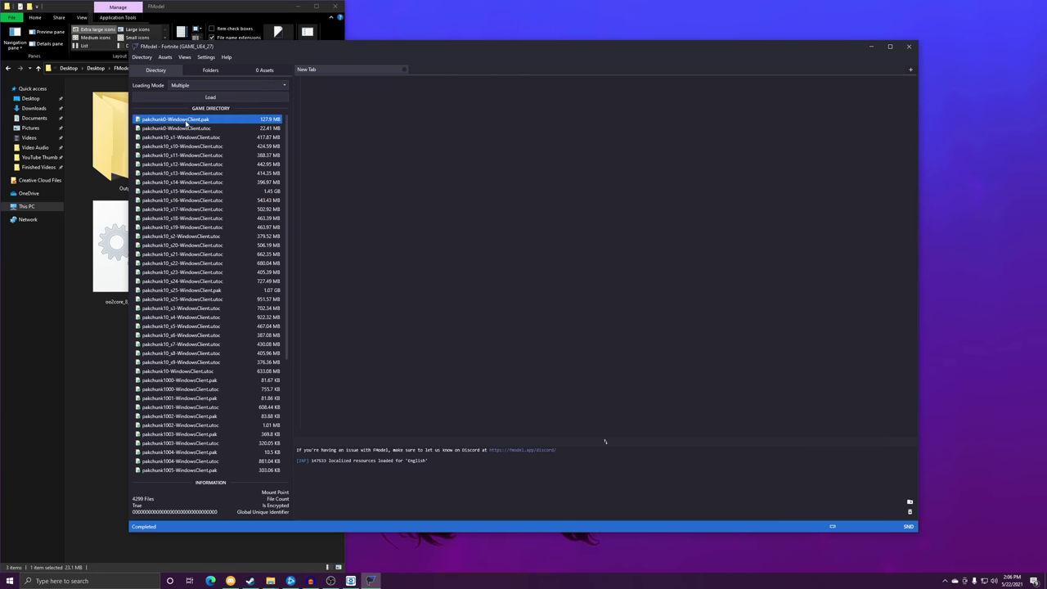
left_click(180, 129, "ctrl")
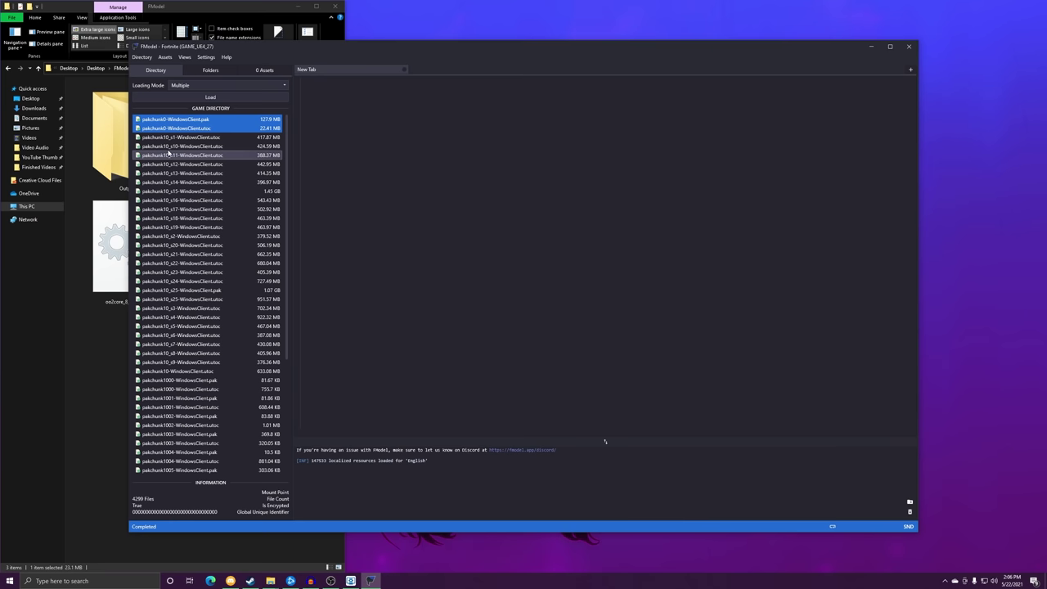
left_click(221, 190, "ctrl")
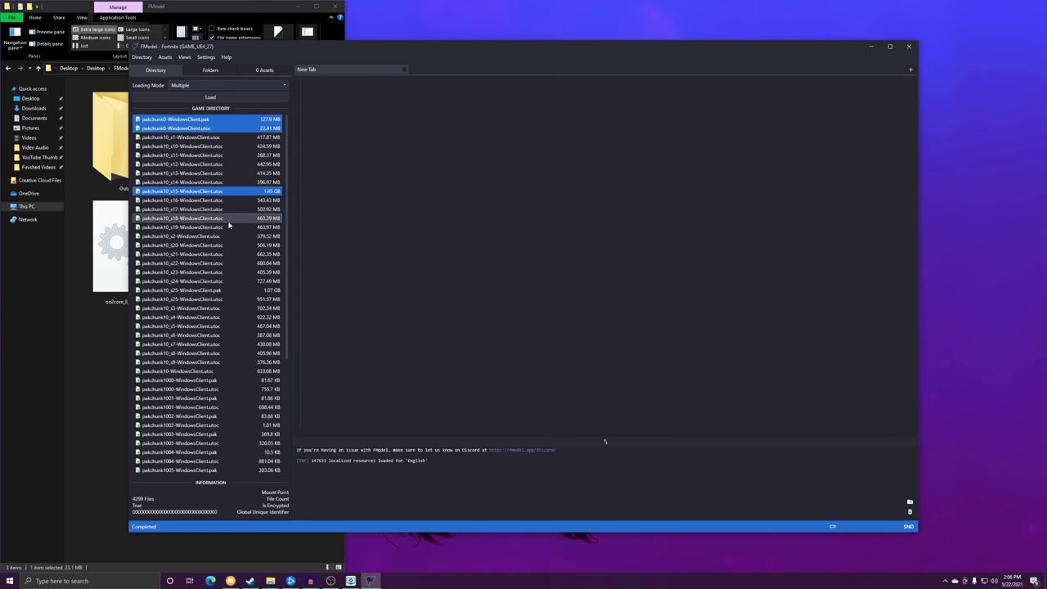
left_click(219, 299, "ctrl")
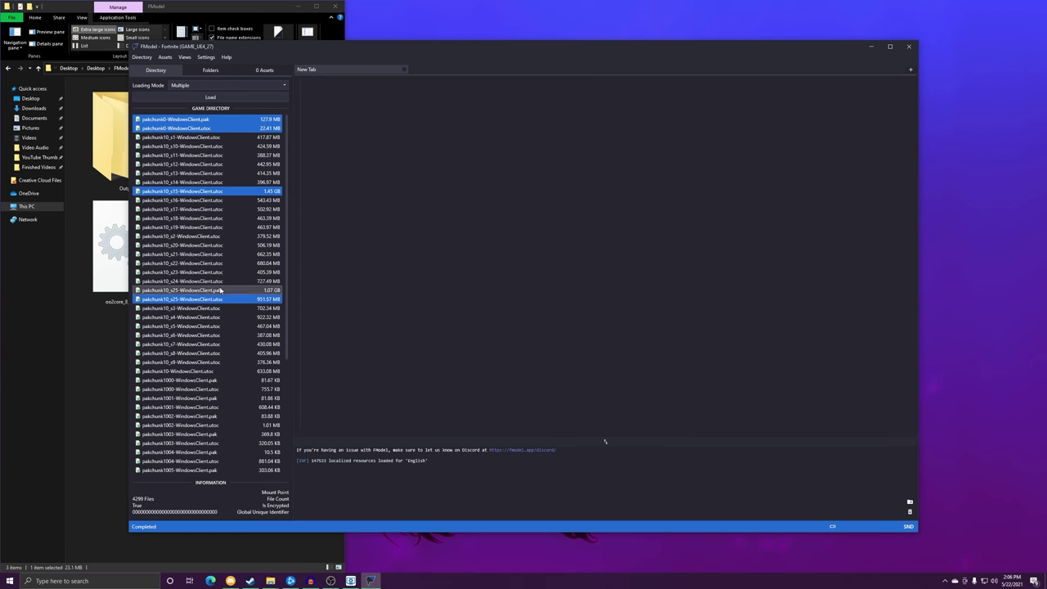
left_click(215, 95)
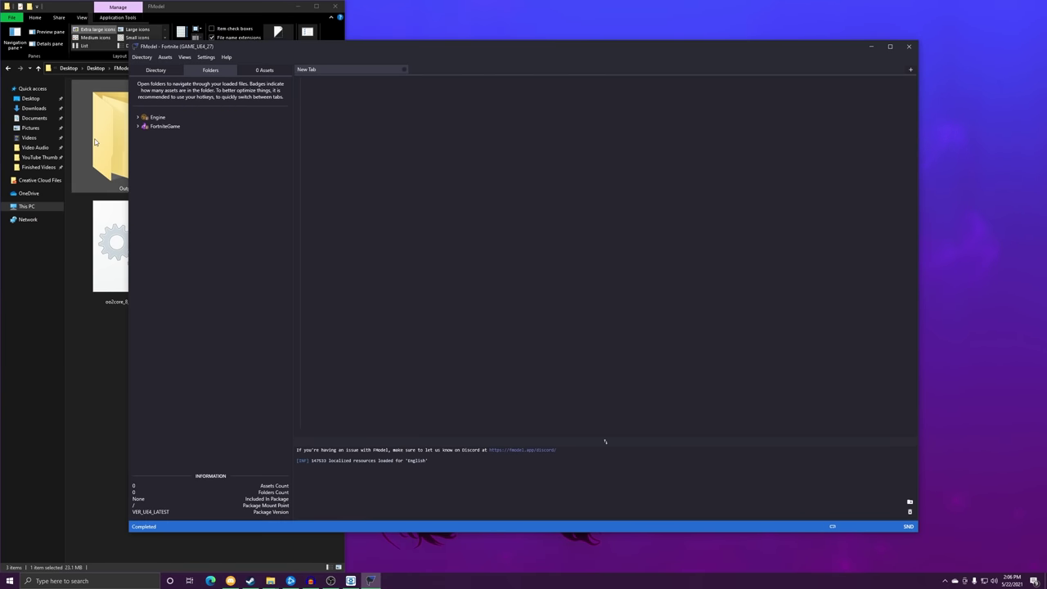
Expand FortniteGame with its Content and Plugins folders, look through their subfolders, and return to the archive list.
double_click(140, 127)
double_click(169, 144)
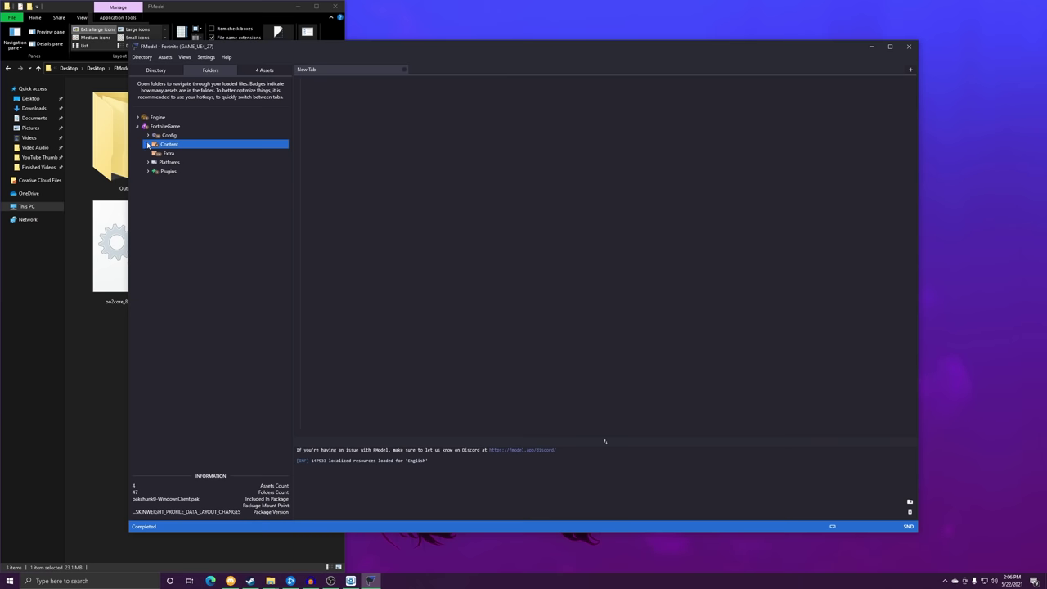
scroll(209, 244, "down", 2)
scroll(203, 252, "down", 1)
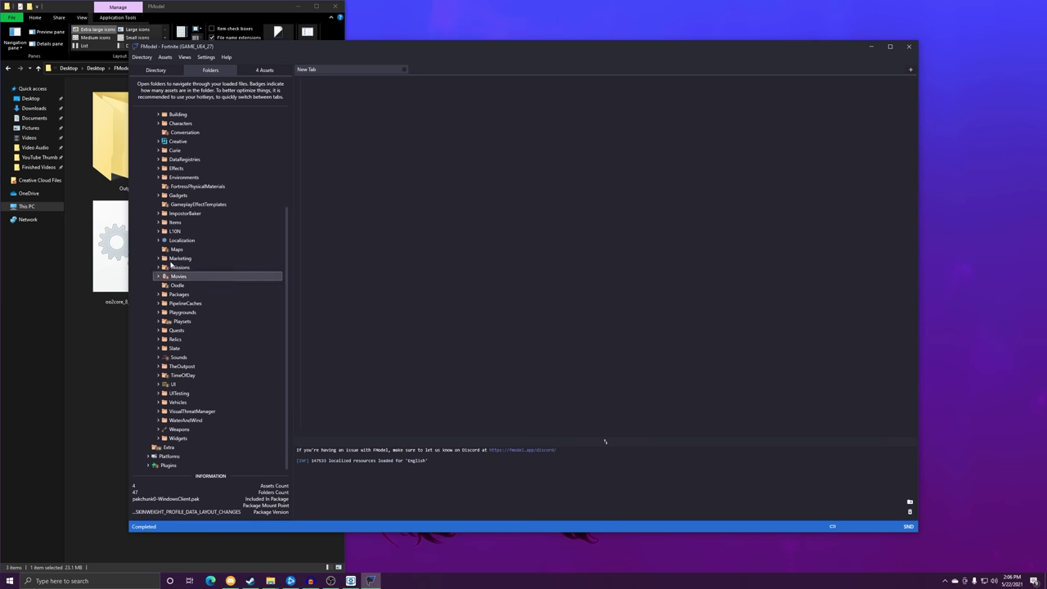
left_click(150, 466)
left_click(149, 466)
scroll(196, 300, "down", 10)
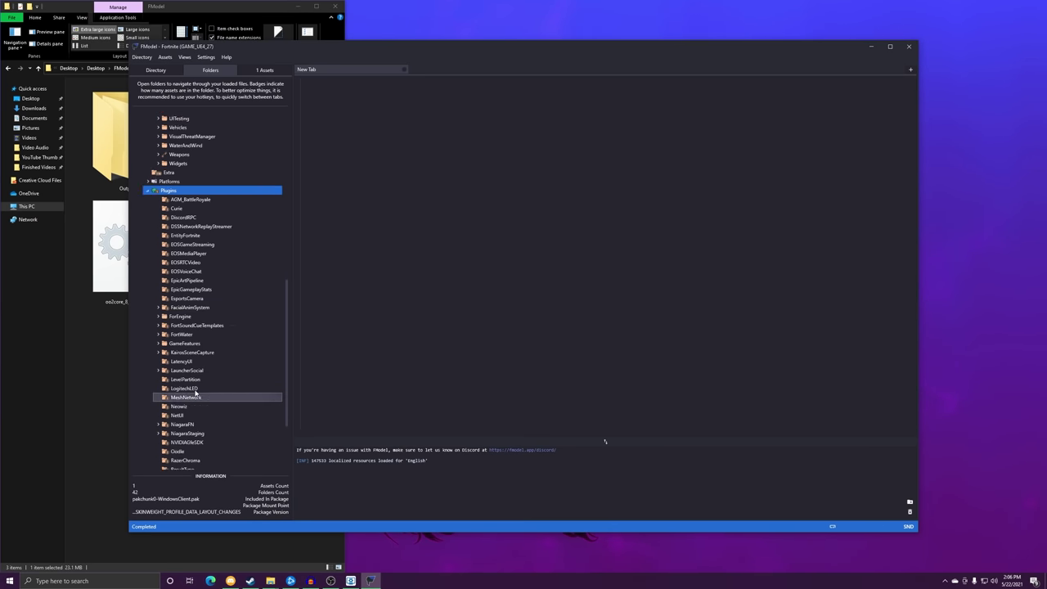
left_click(155, 69)
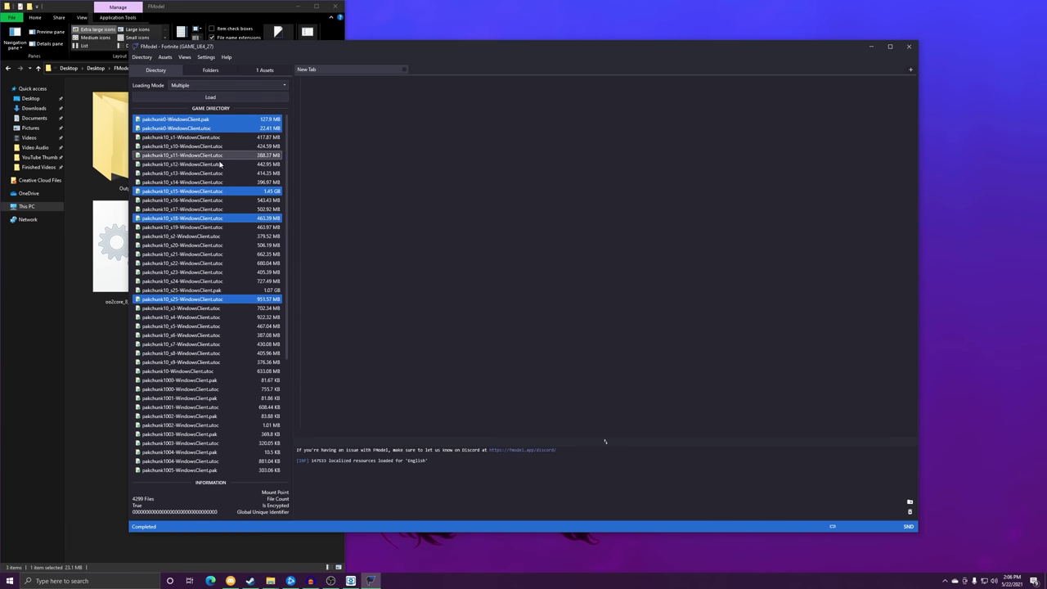
Set the loading mode to Single and step through individual archives from pakchunk0-WindowsClient.pak down to pakchunk10_s18-WindowsClient.utoc.
scroll(224, 331, "up", 1)
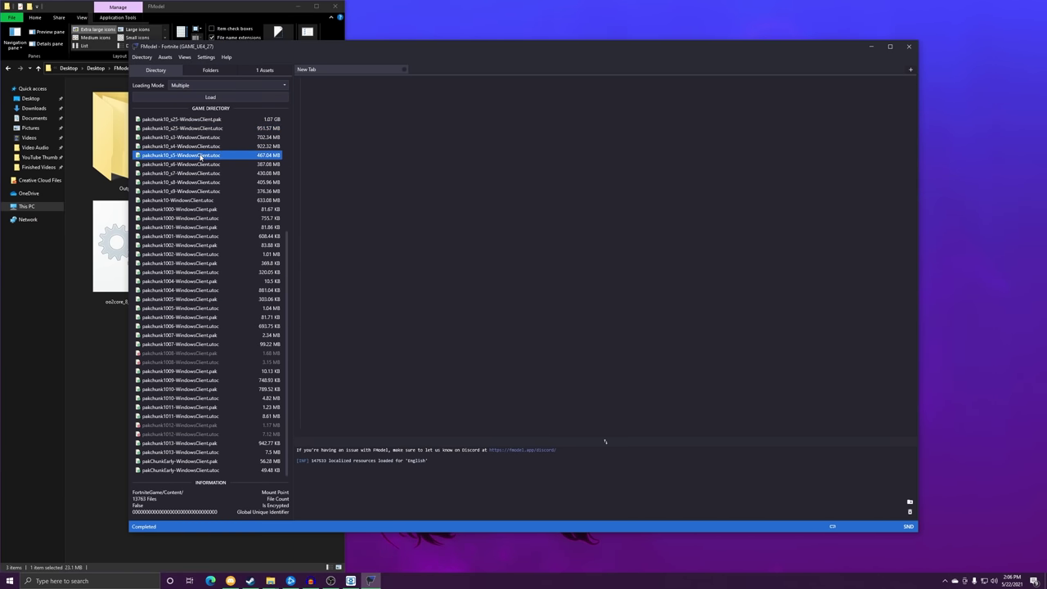
left_click(222, 325)
left_click(209, 86)
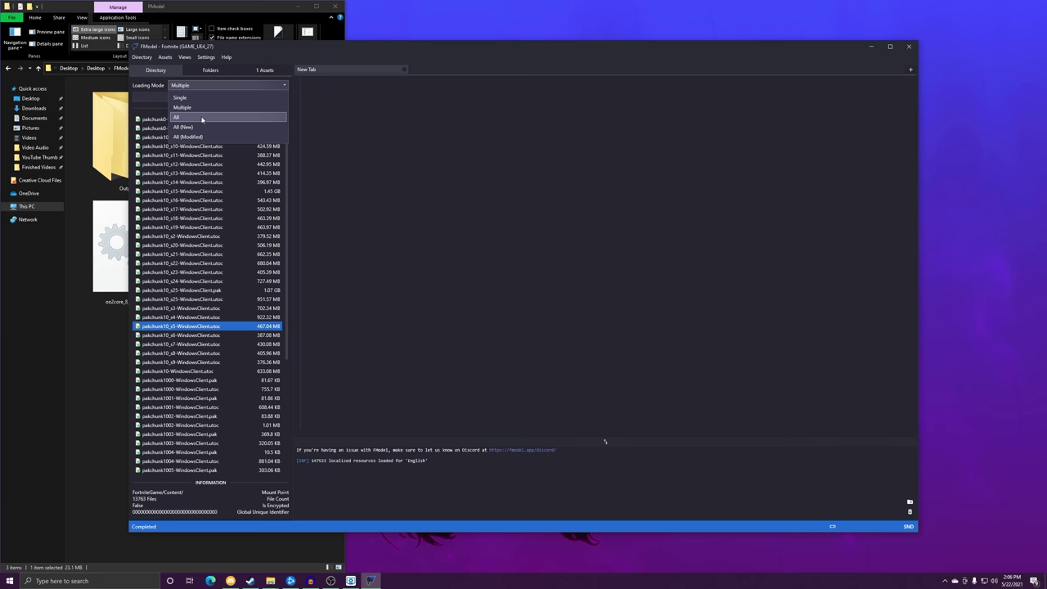
left_click(196, 99)
left_click(175, 119)
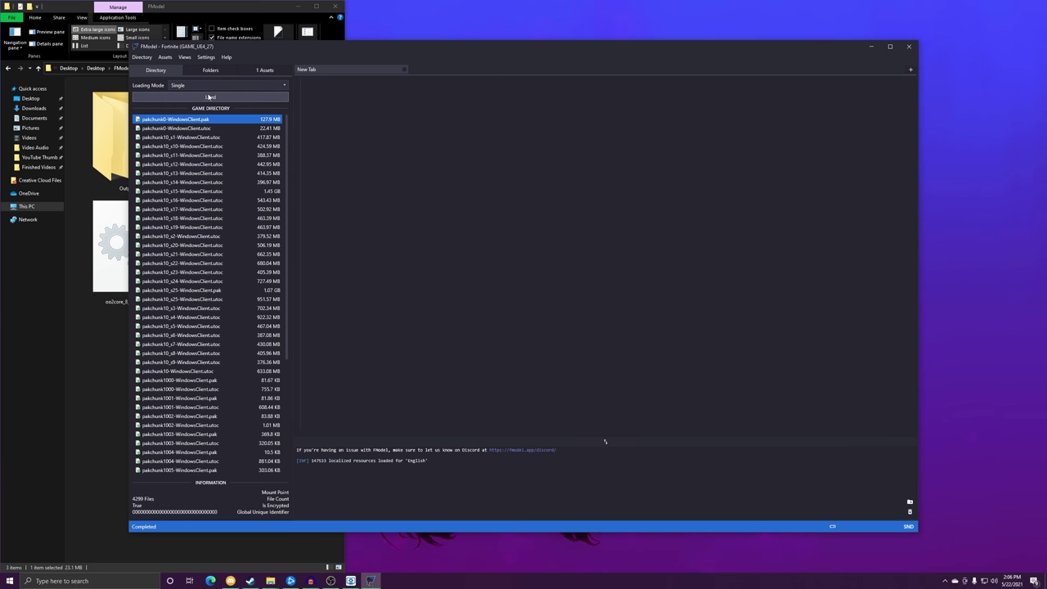
key("Down")
key("Down")
key("Down")
key("Down")
key("Down")
key("Down")
key("Down")
key("Down")
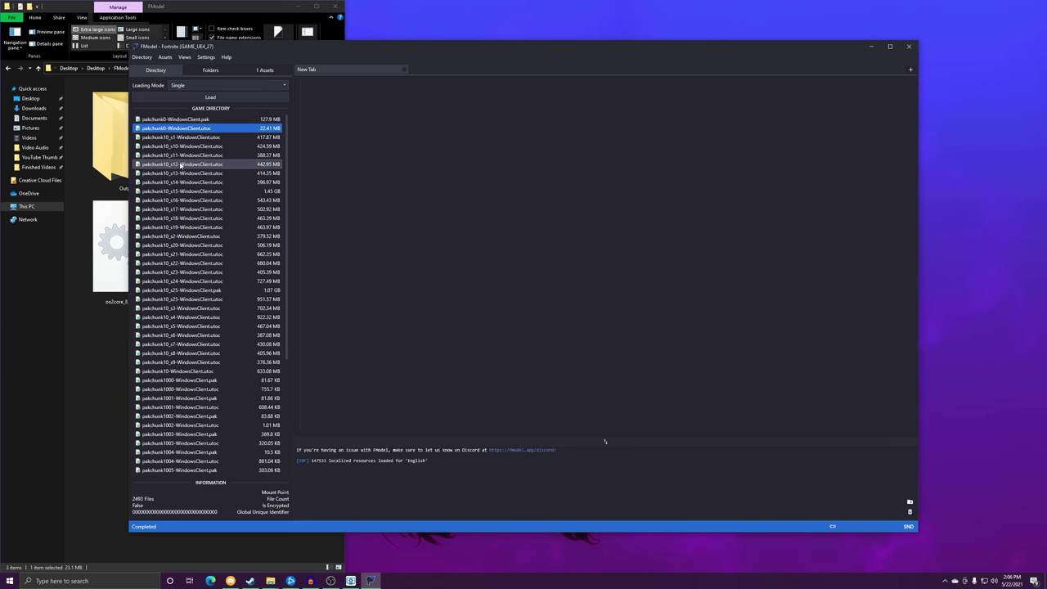
key("Down")
key("Down")
key("Down")
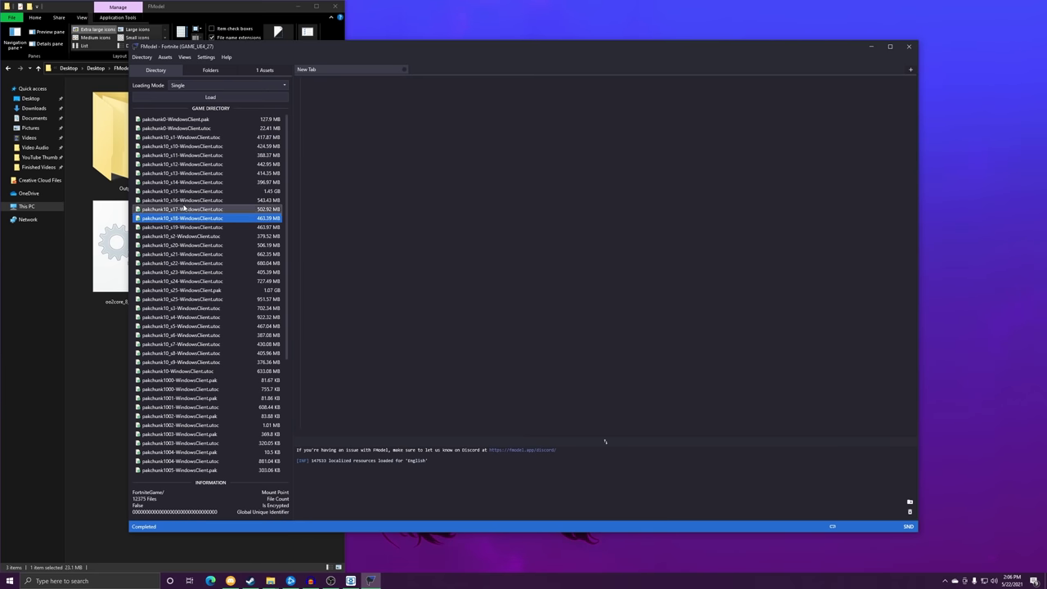
Set the loading mode to All (New).
left_click(190, 86)
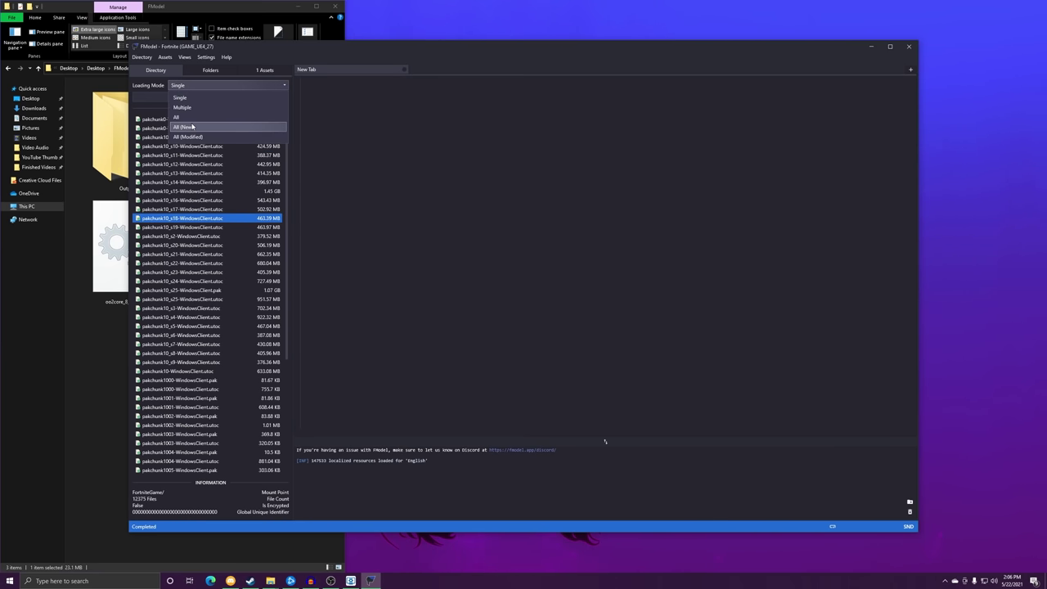
left_click(197, 128)
left_click(200, 85)
left_click(197, 128)
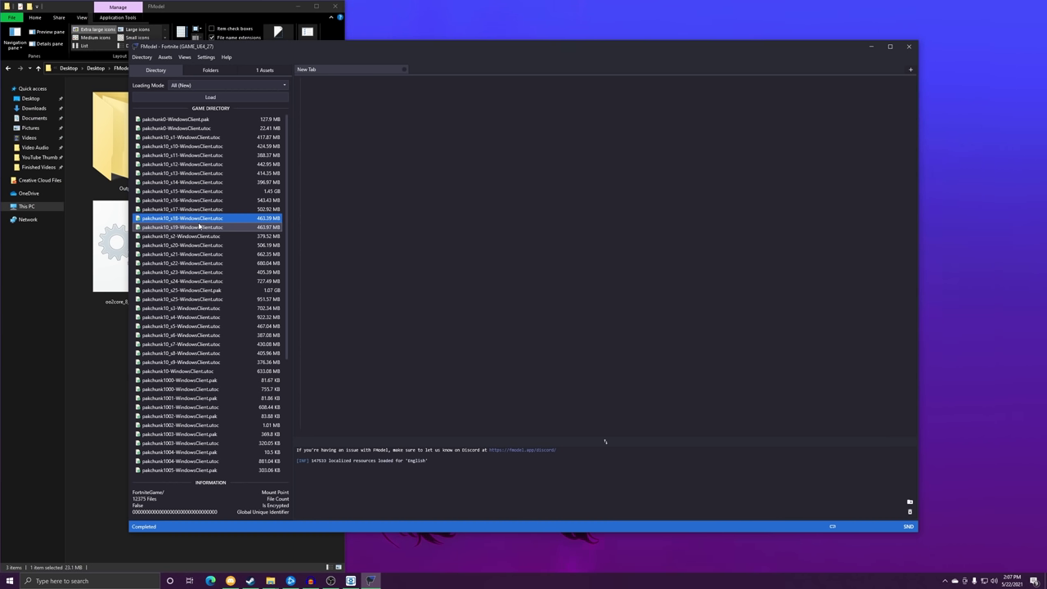
Try the All (Modified) loading mode and return to All (New).
left_click(237, 85)
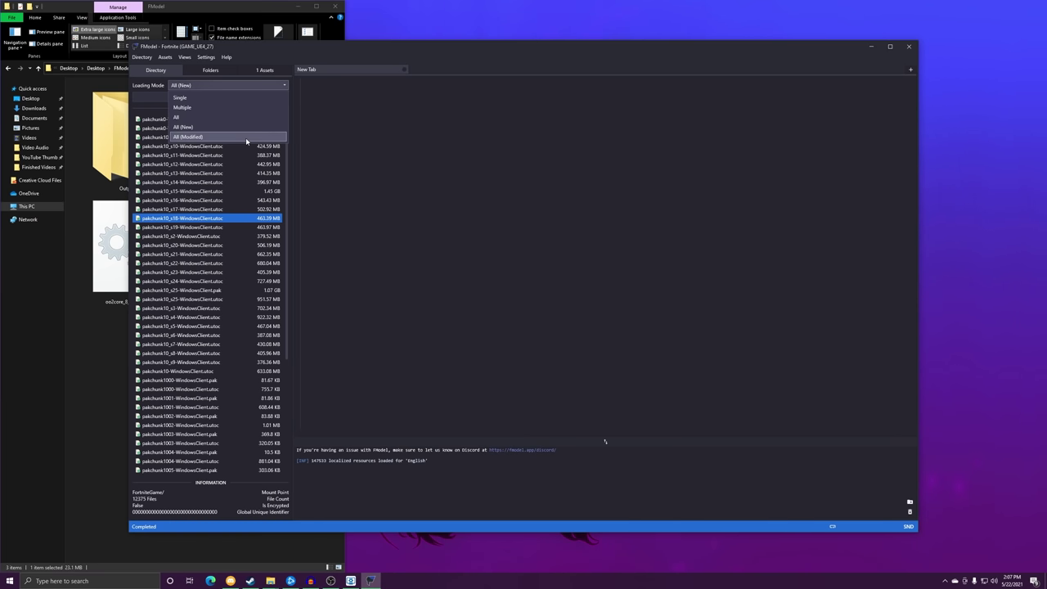
left_click(246, 137)
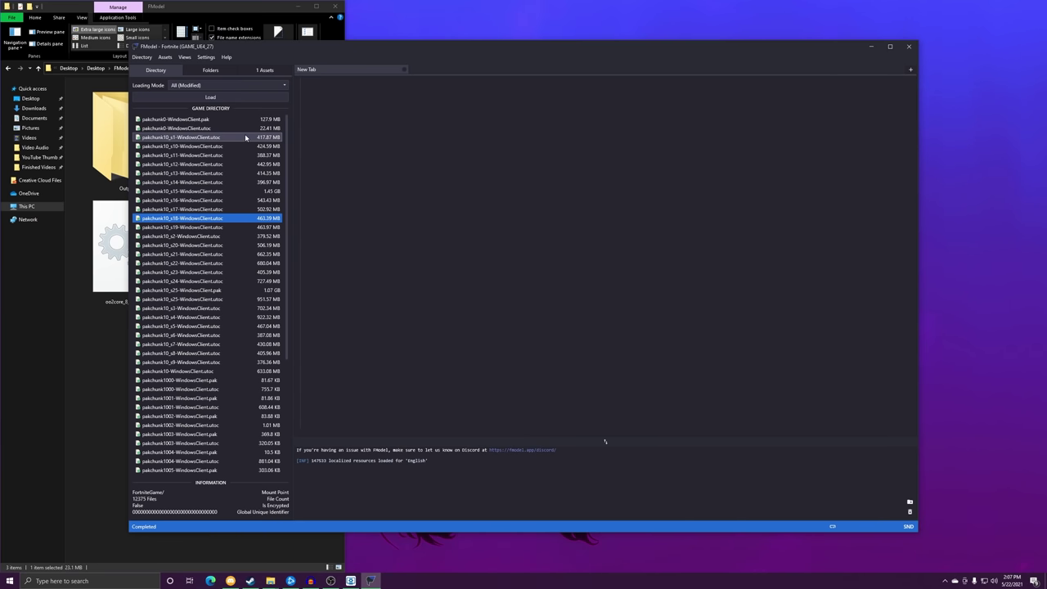
left_click(178, 87)
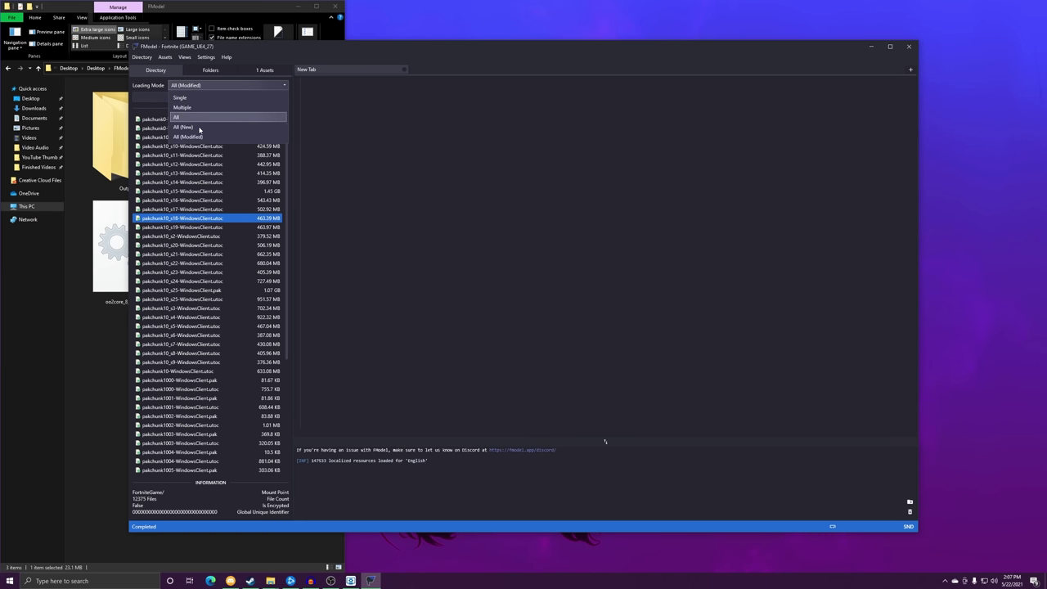
left_click(192, 128)
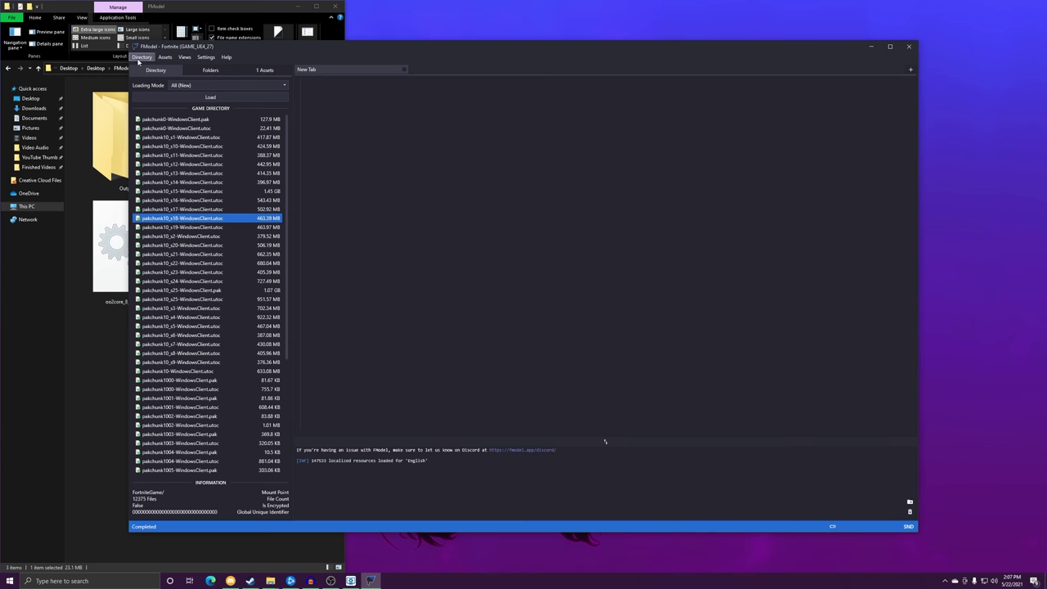
Open the Backup Manager and download the pre-created backup FortniteGame_16_30.fbkp.
left_click(141, 57)
left_click(148, 90)
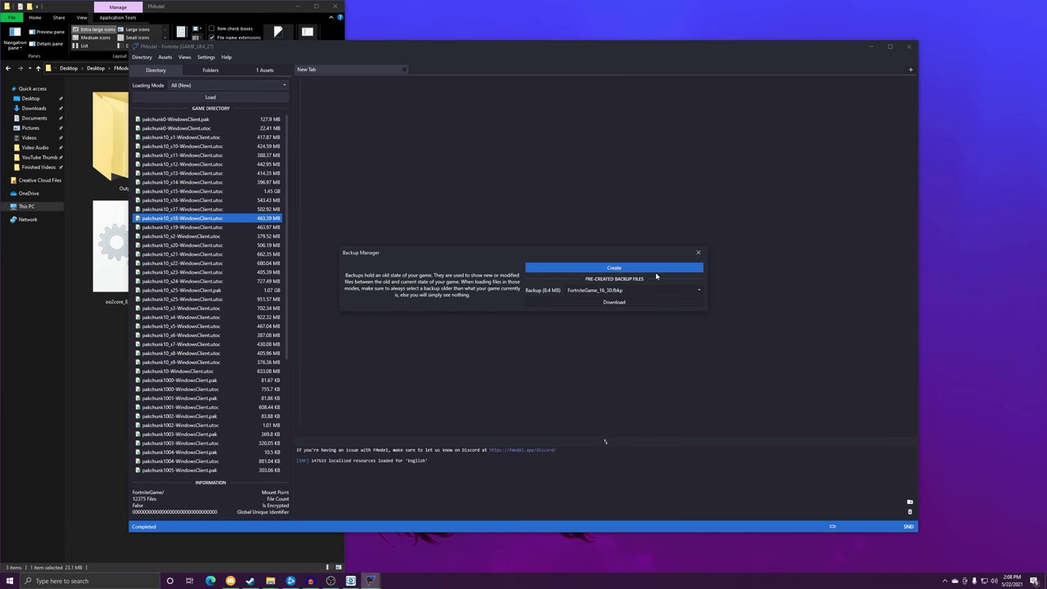
left_click(609, 291)
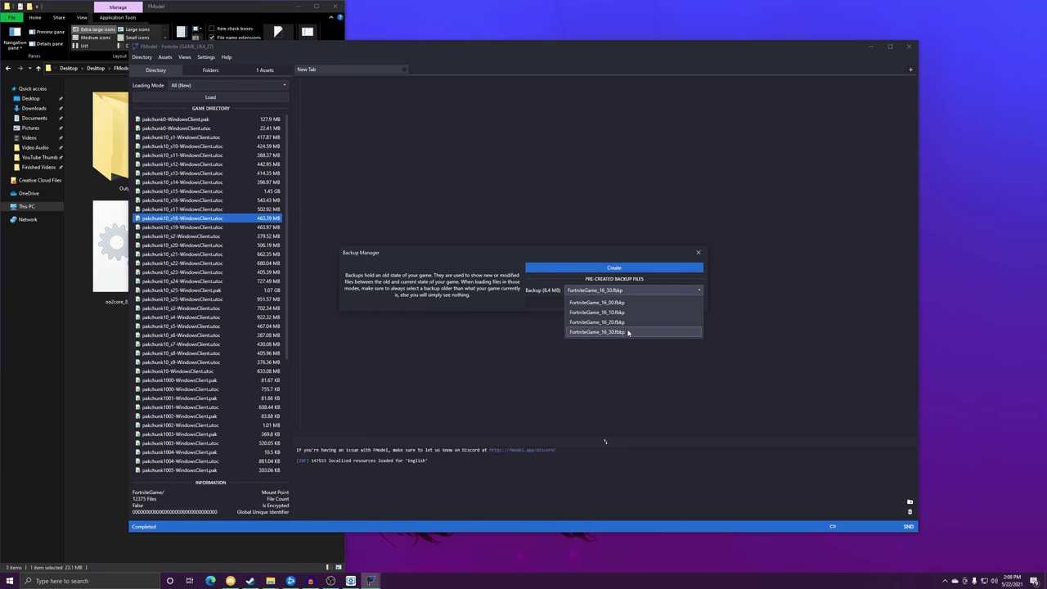
left_click(626, 332)
left_click(605, 301)
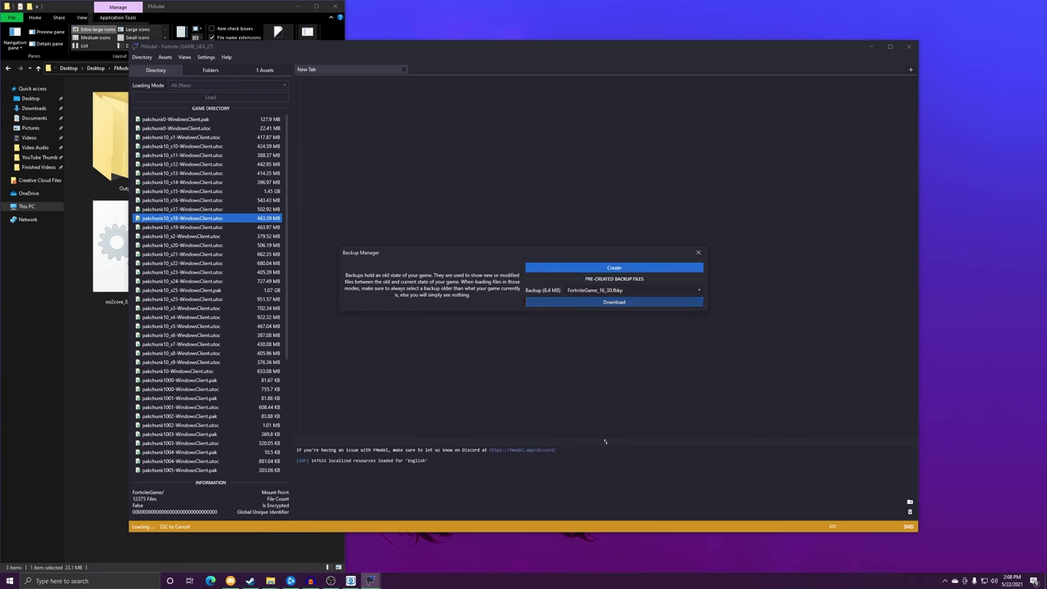
Switch to File Explorer and delete the Output folder from the desktop FModel folder.
left_click(270, 581)
left_click(143, 172)
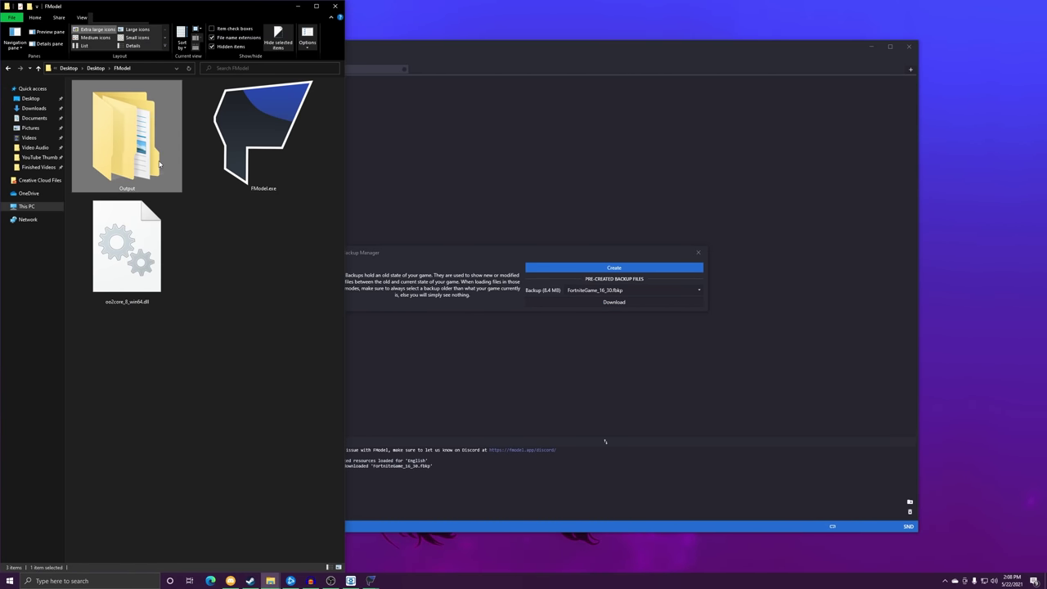
key("Delete")
Open the Backups folder inside the FModel folder in Documents to check for the downloaded backup file.
left_click(34, 118)
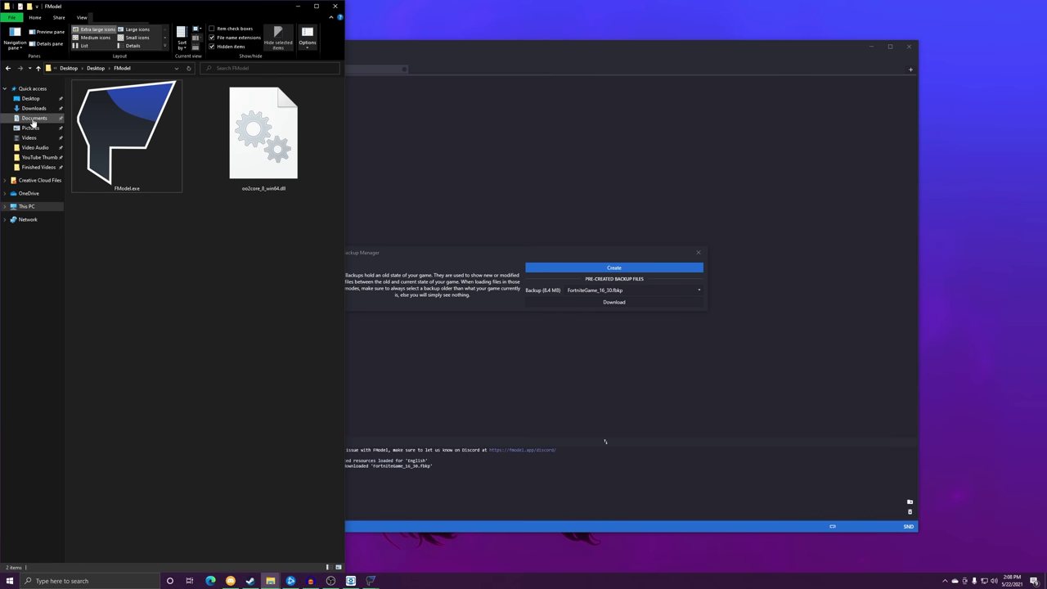
double_click(260, 364)
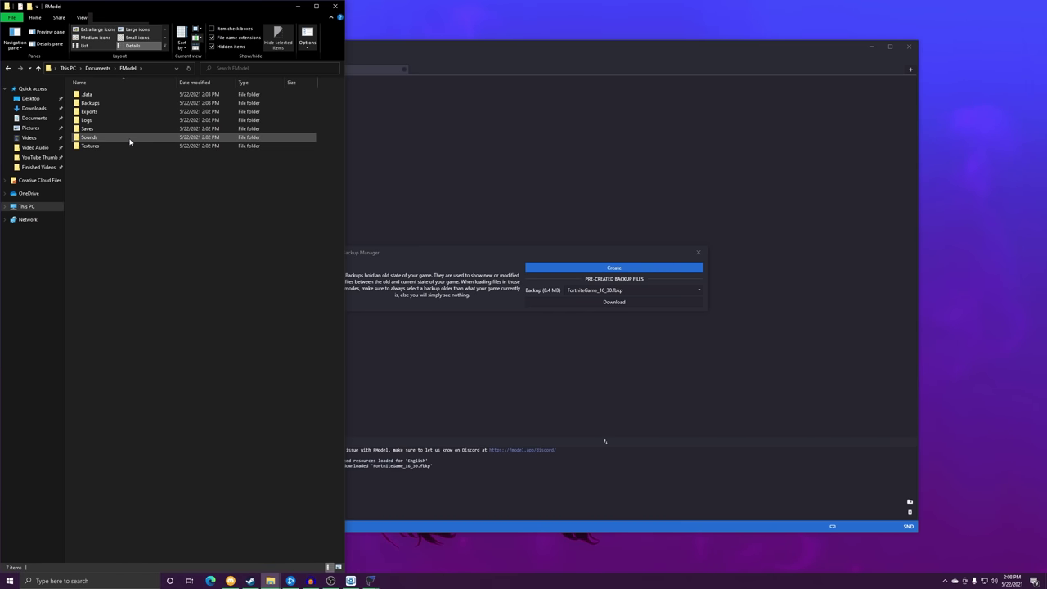
double_click(103, 102)
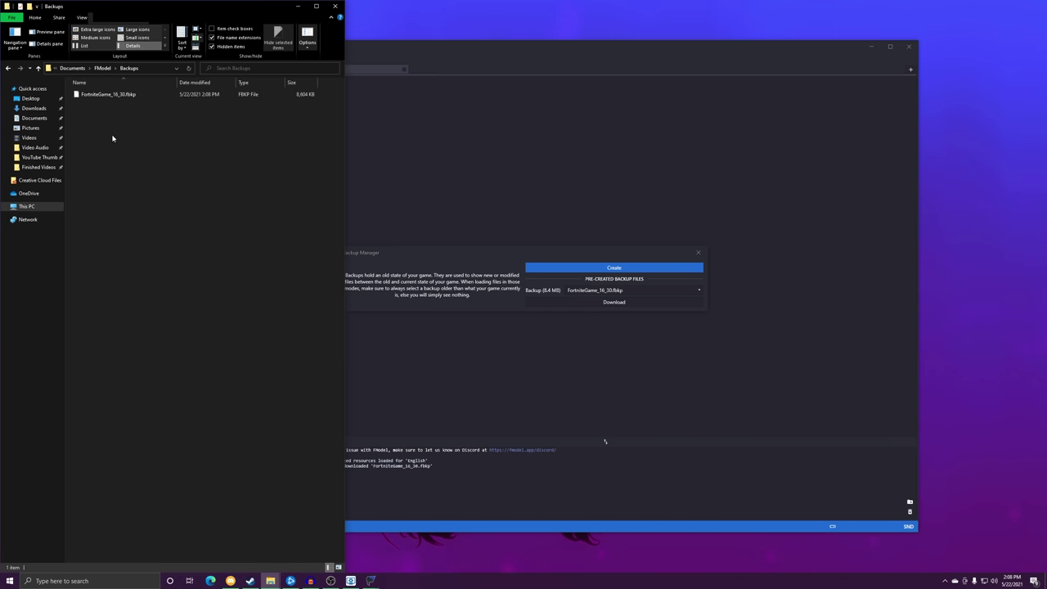
Return to FModel, close the Backup Manager and load the new files using FortniteGame_16_30.fbkp as the older backup.
left_click(327, 544)
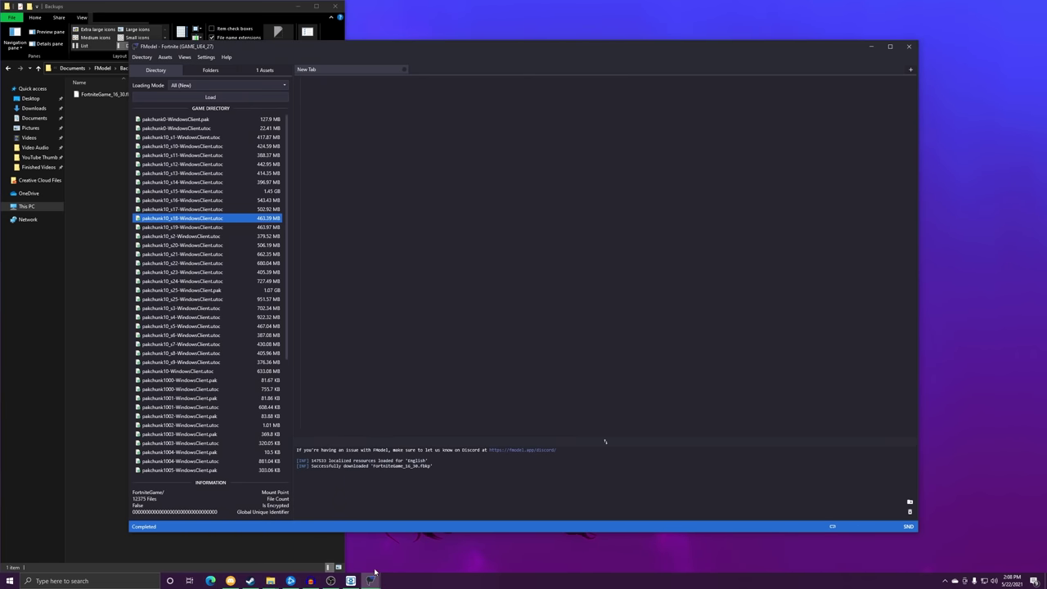
left_click(436, 518)
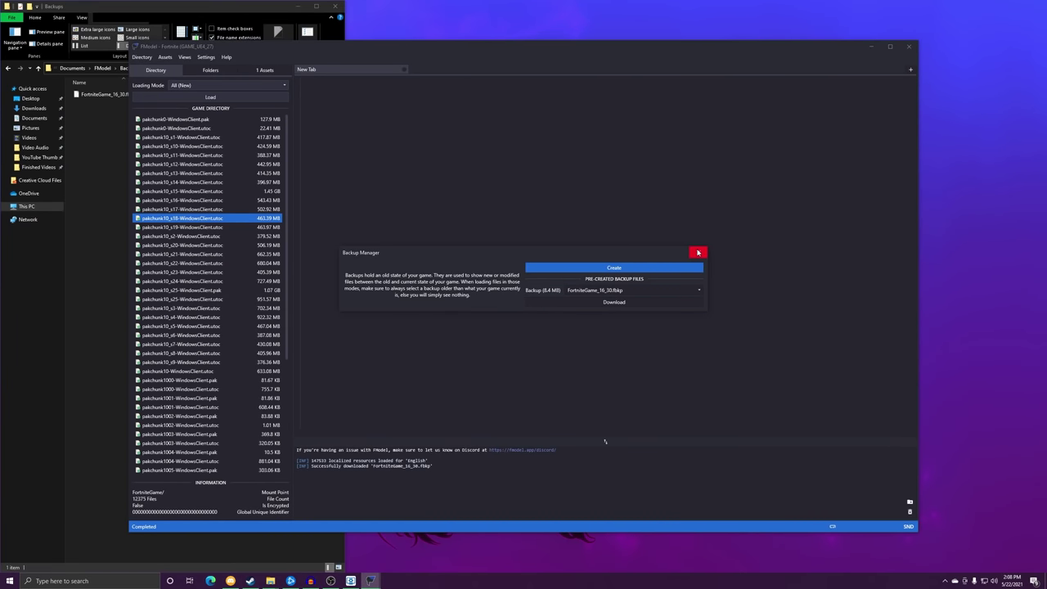
left_click(697, 253)
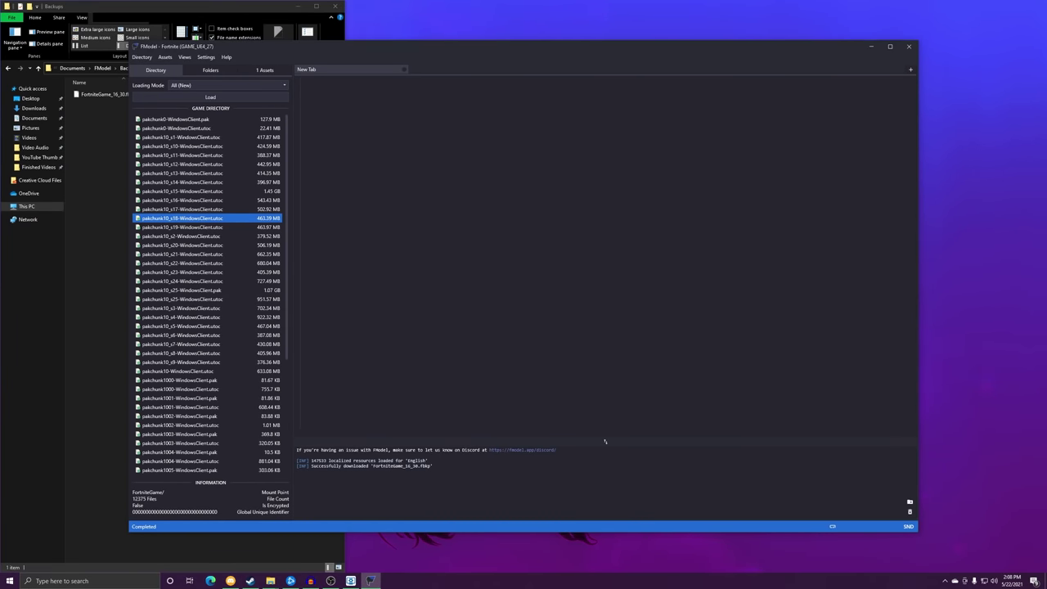
left_click(224, 97)
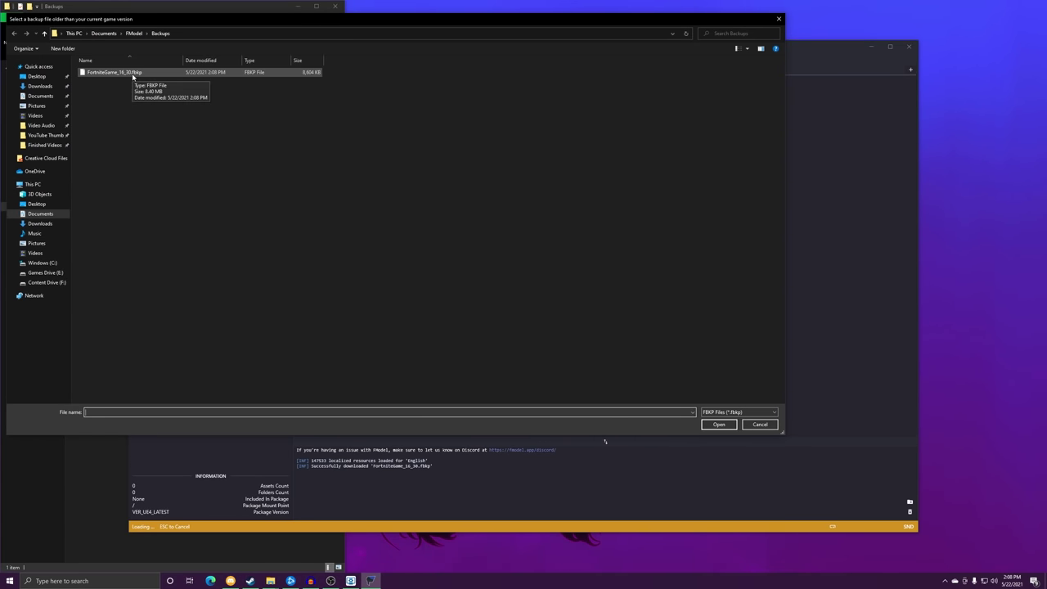
double_click(132, 76)
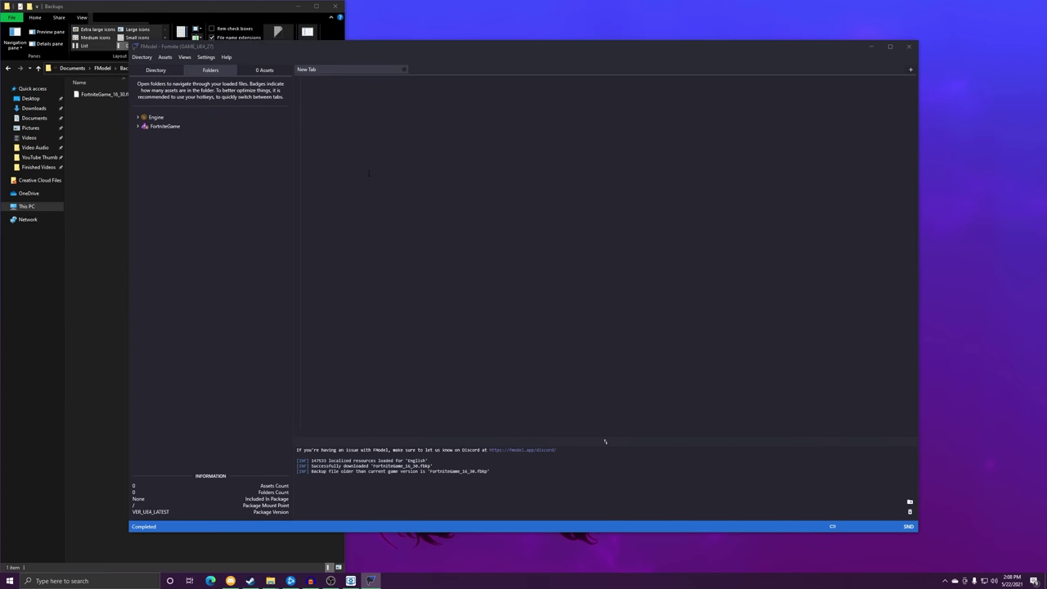
Expand the FortniteGame, Content and Athena folders to examine which subfolders hold new files.
double_click(164, 126)
left_click(163, 136)
double_click(162, 135)
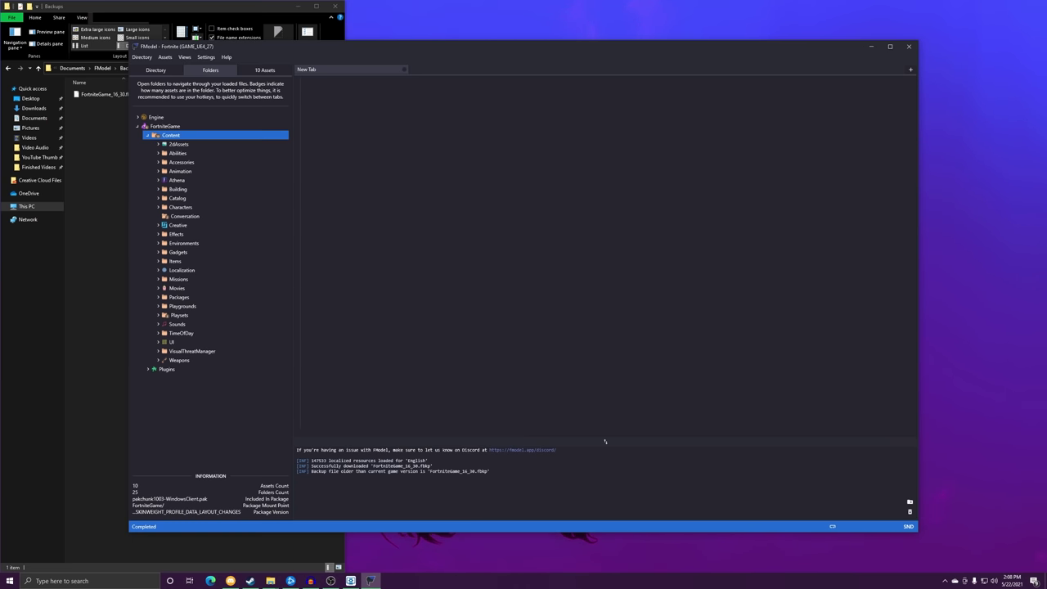
double_click(216, 181)
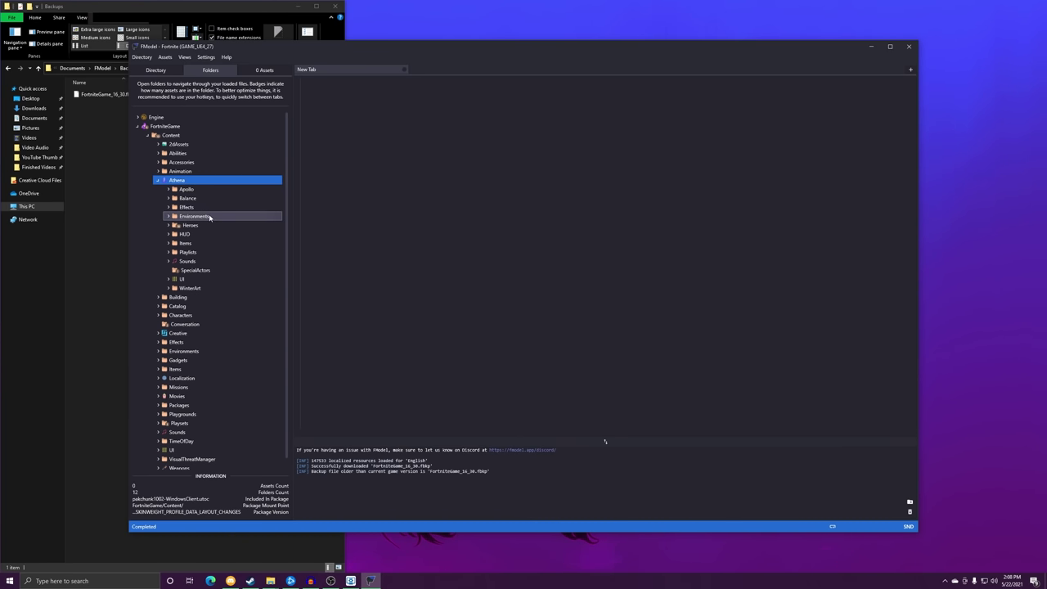
Jump to the Cosmetics folder using the saved Cosmetics directory shortcut.
left_click(187, 58)
mouse_move(164, 57)
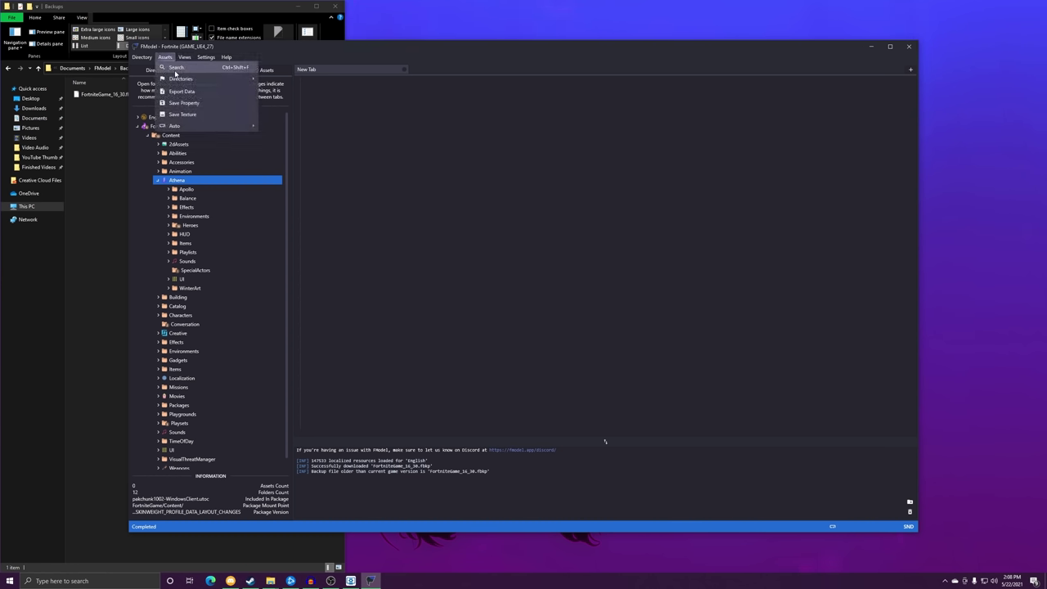
mouse_move(182, 78)
mouse_move(283, 93)
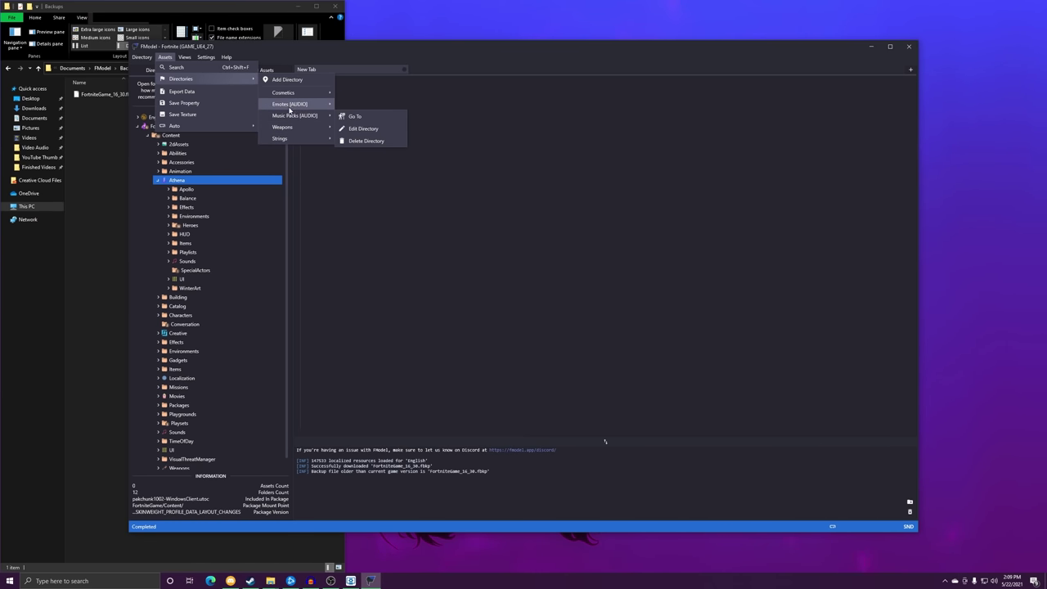
mouse_move(317, 96)
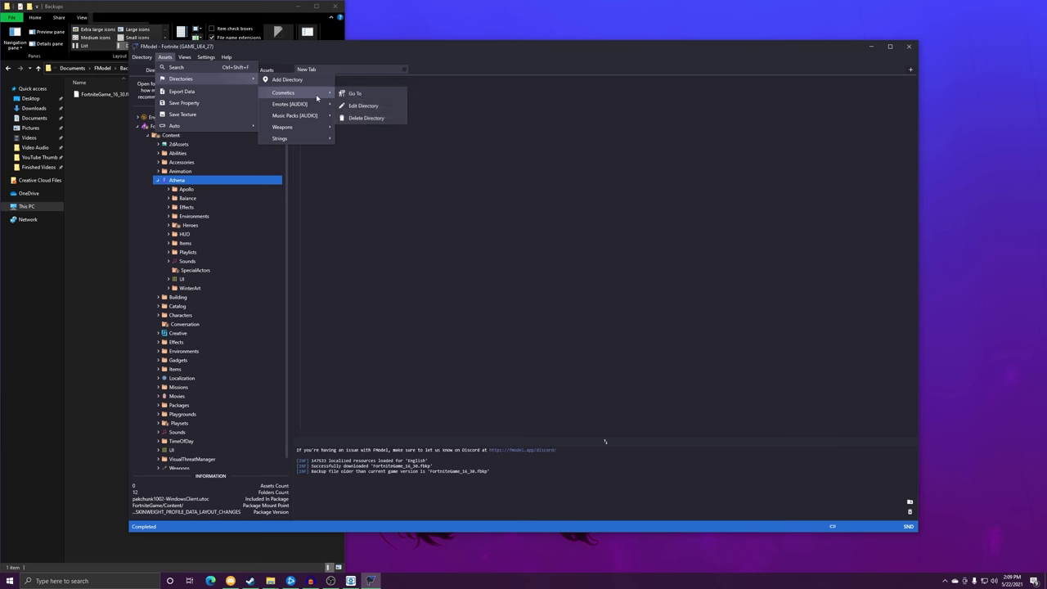
left_click(354, 93)
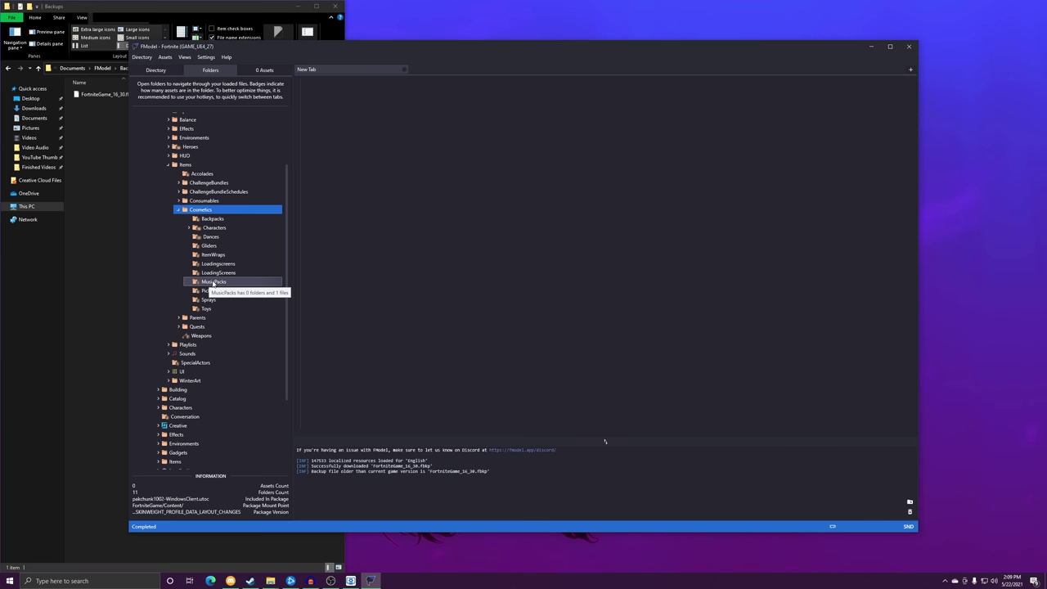
Open the Dances folder and extract the EID_Broccoli emote asset to preview its properties and icon.
double_click(225, 237)
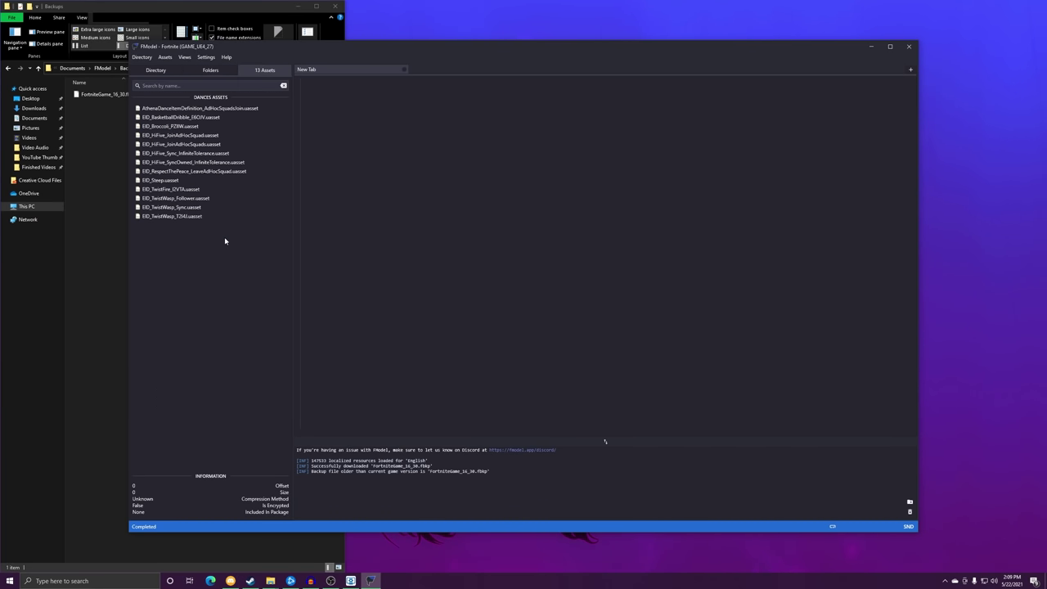
double_click(216, 126)
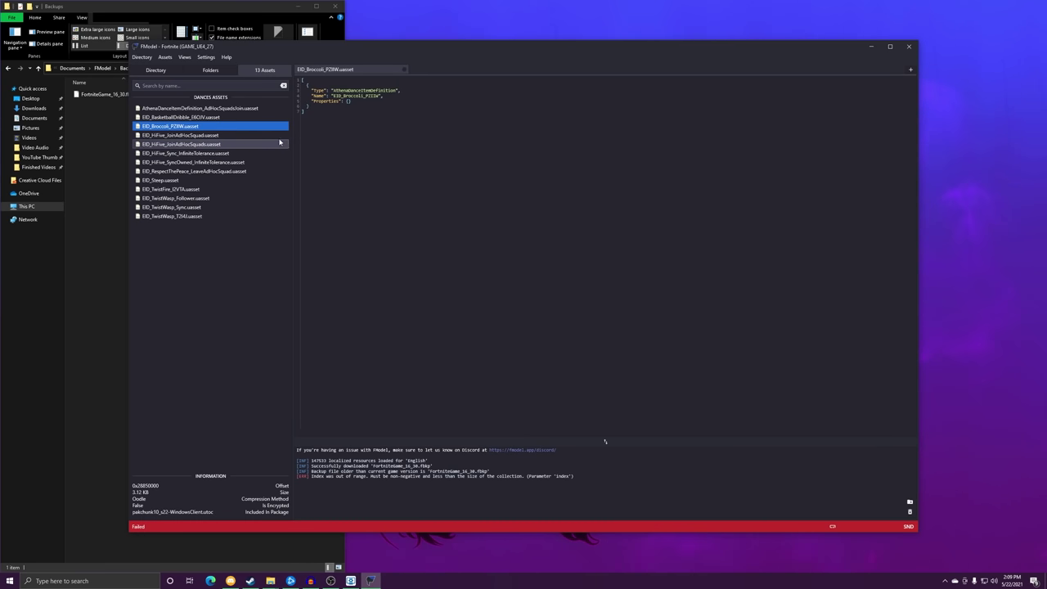
double_click(205, 127)
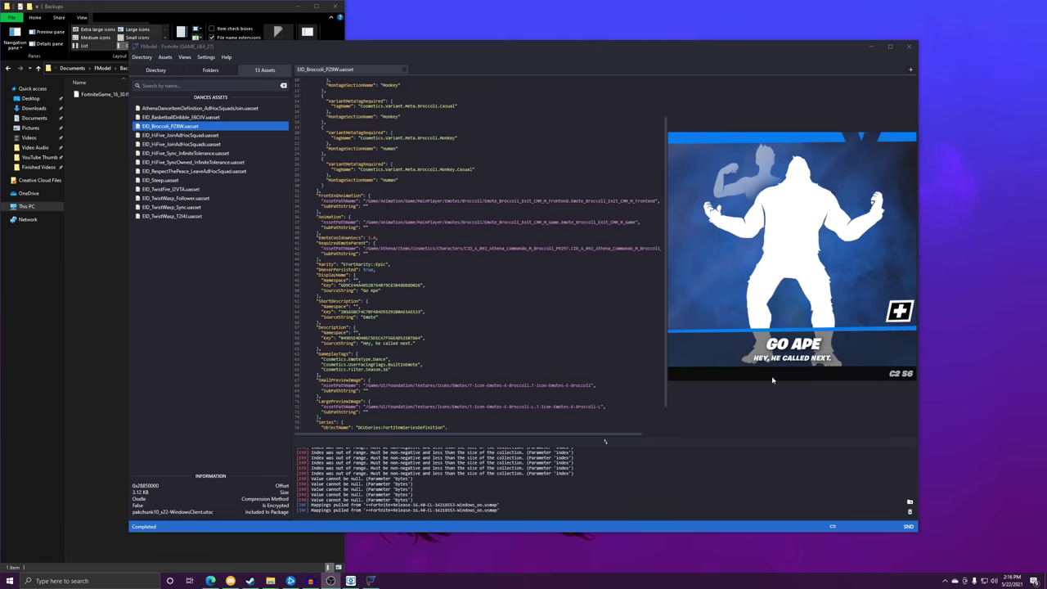
View the Go Ape emote's icon in a separate maximized image window, and close that window.
right_click(755, 214)
left_click(777, 219)
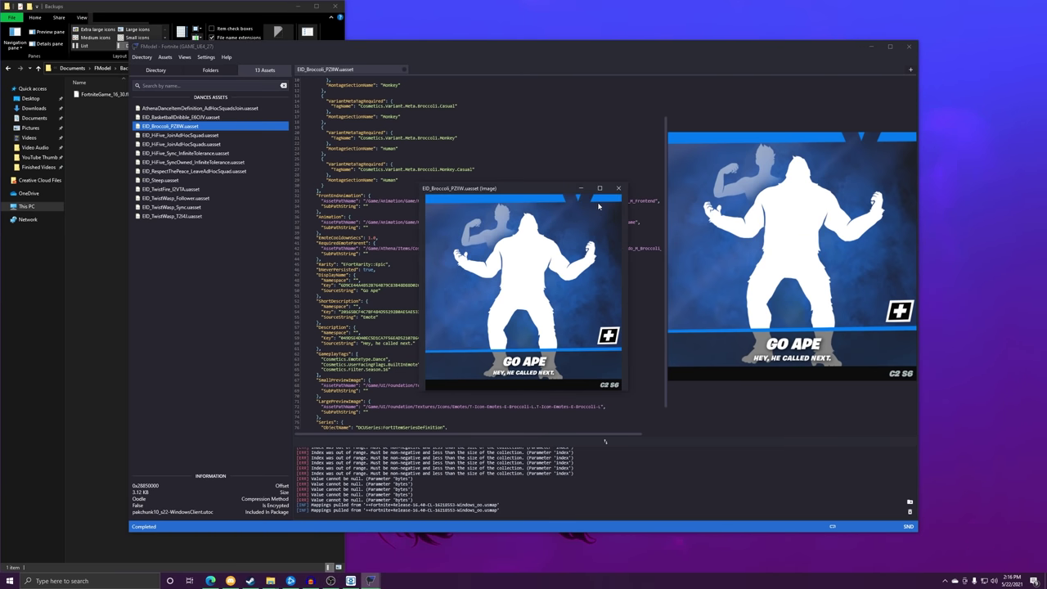
left_click(599, 189)
left_click(1037, 5)
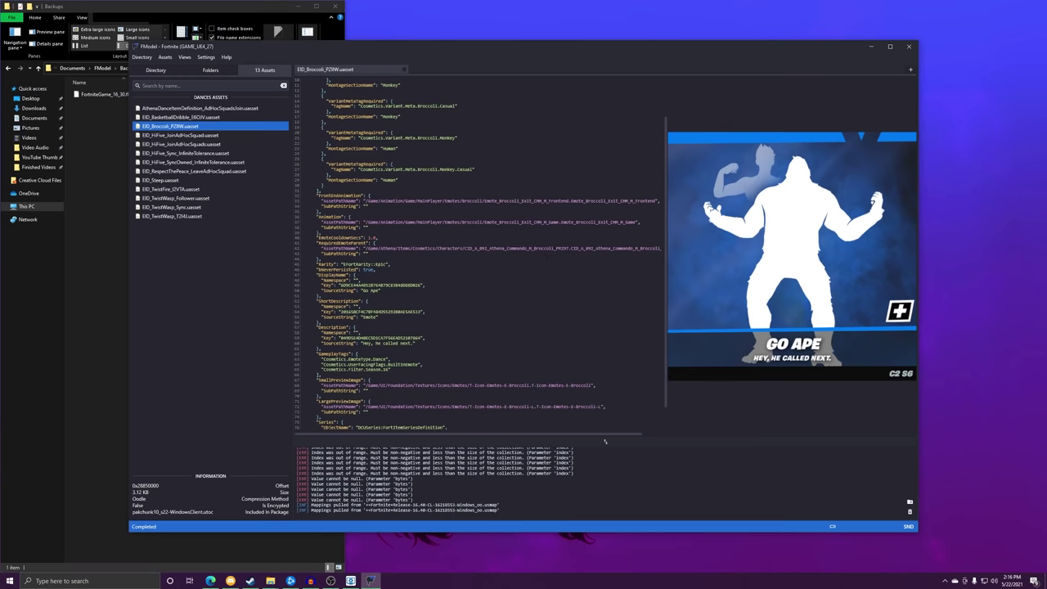
Preview the EID_HiFive_JoinAdHocSquad, EID_Steep and EID_HiFive_SyncOwned_InfiniteTolerance emotes in the Dances folder.
scroll(605, 442, "up", 3)
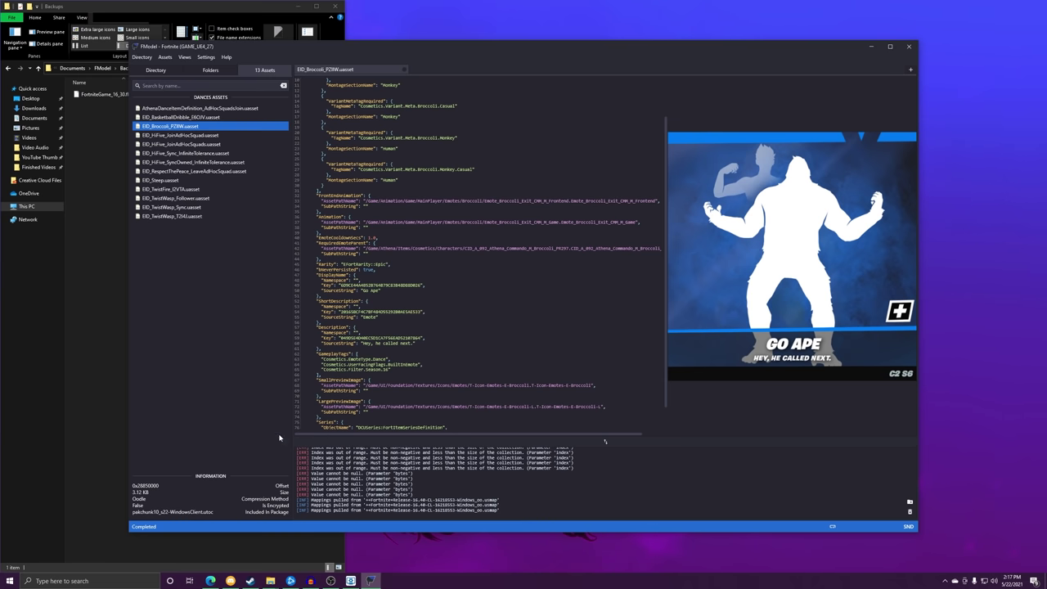
double_click(187, 128)
double_click(188, 136)
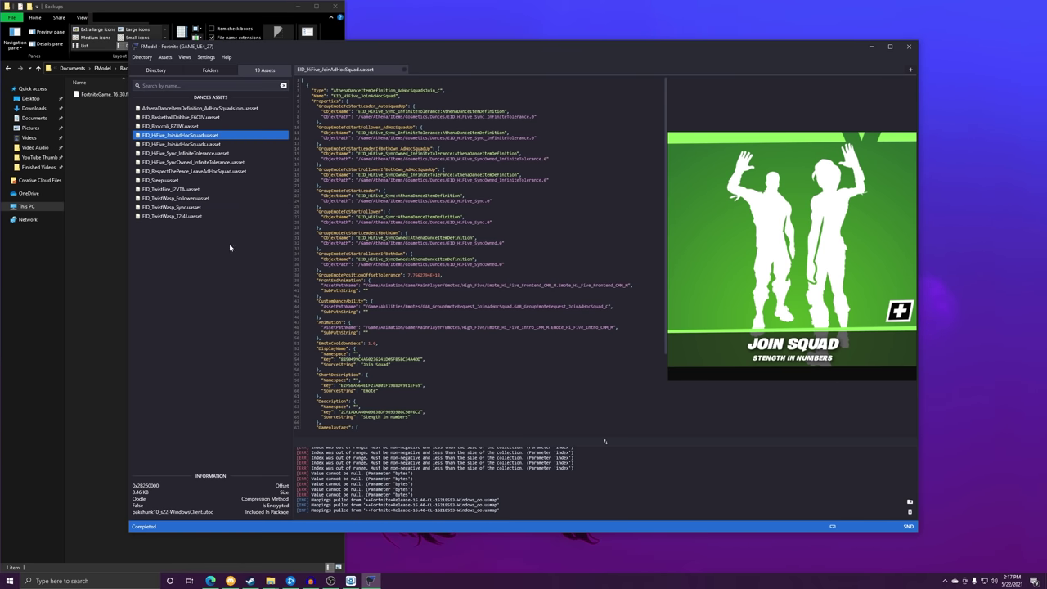
scroll(425, 327, "down", 5)
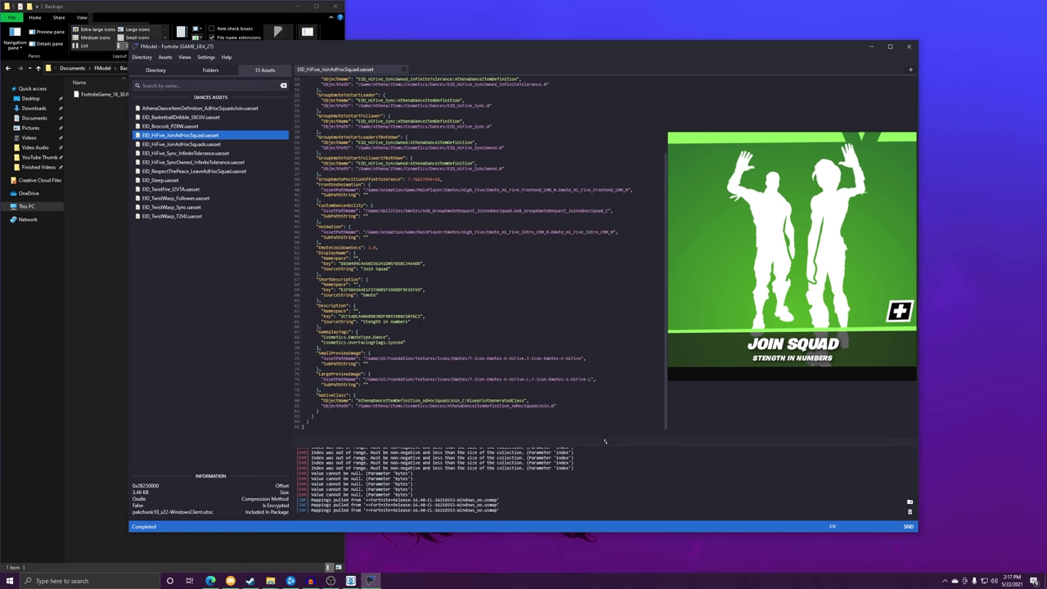
double_click(160, 180)
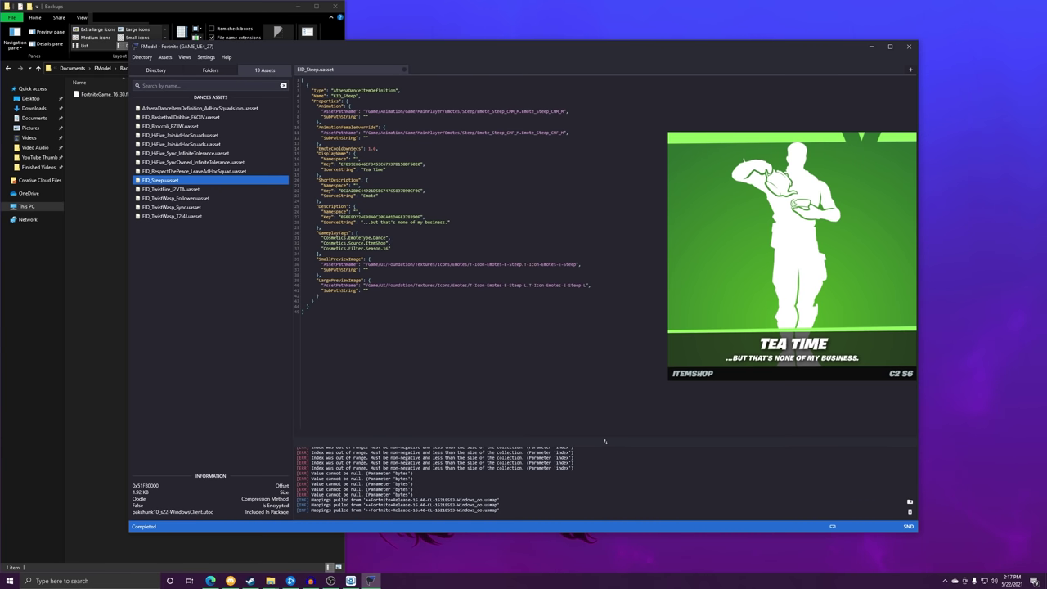
key("Up")
key("Up")
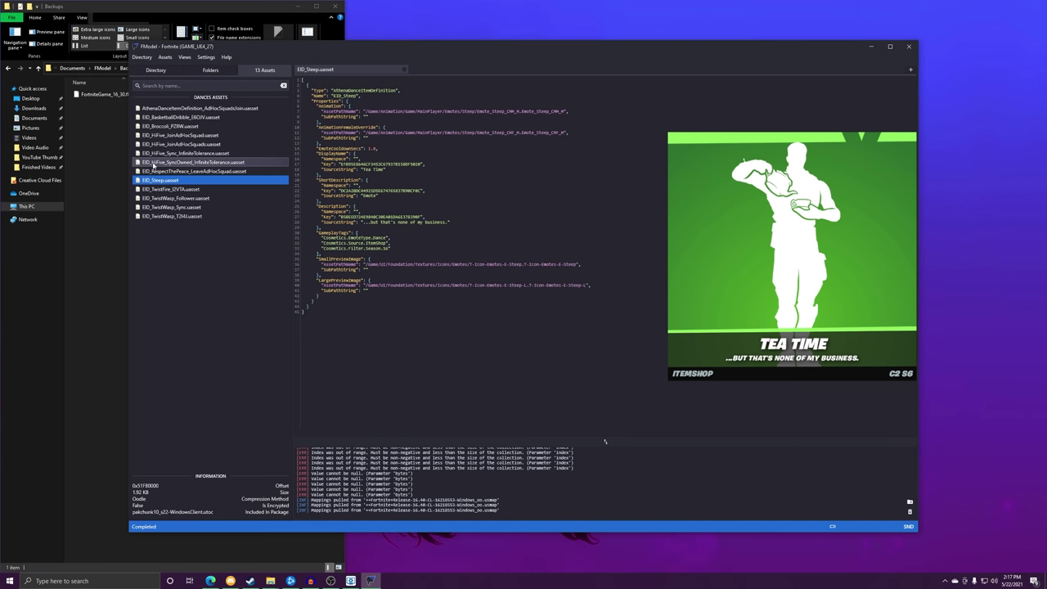
key("Return")
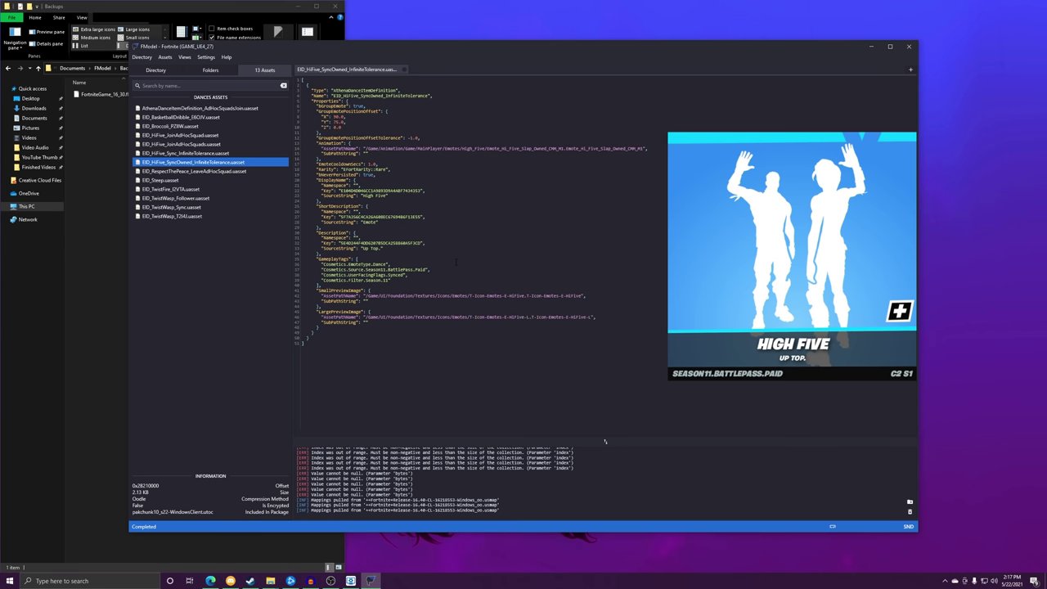
Open the ItemWraps folder under Cosmetics and preview the Wrap_354_AstroMap asset.
left_click(210, 69)
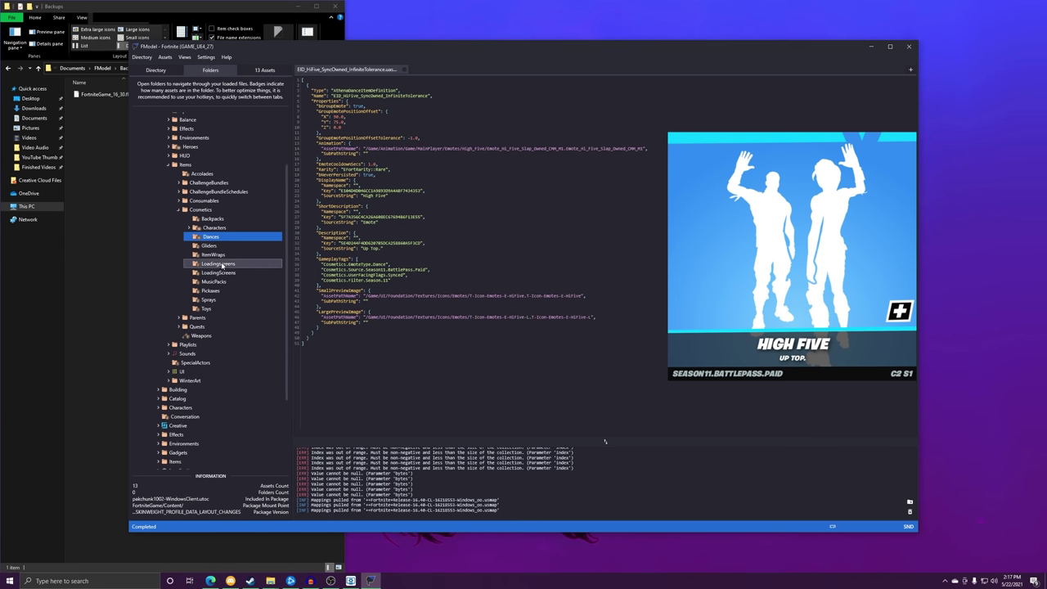
double_click(219, 259)
double_click(171, 117)
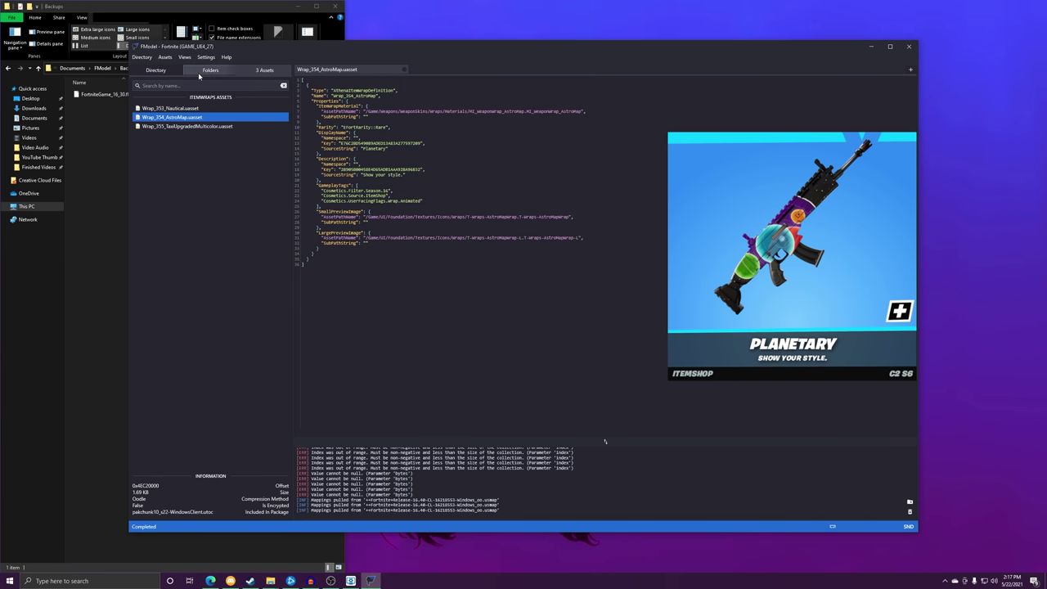
Return to the Dances folder and preview the EID_RespectThePeace_LeaveAdHocSquad and EID_TwistWasp_Follower emotes.
left_click(208, 71)
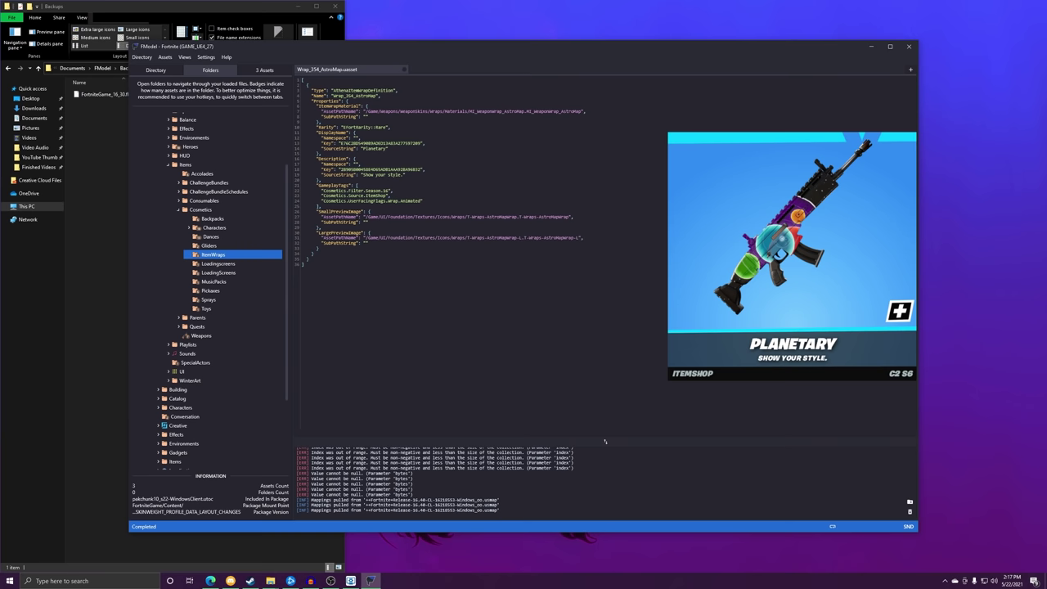
double_click(249, 237)
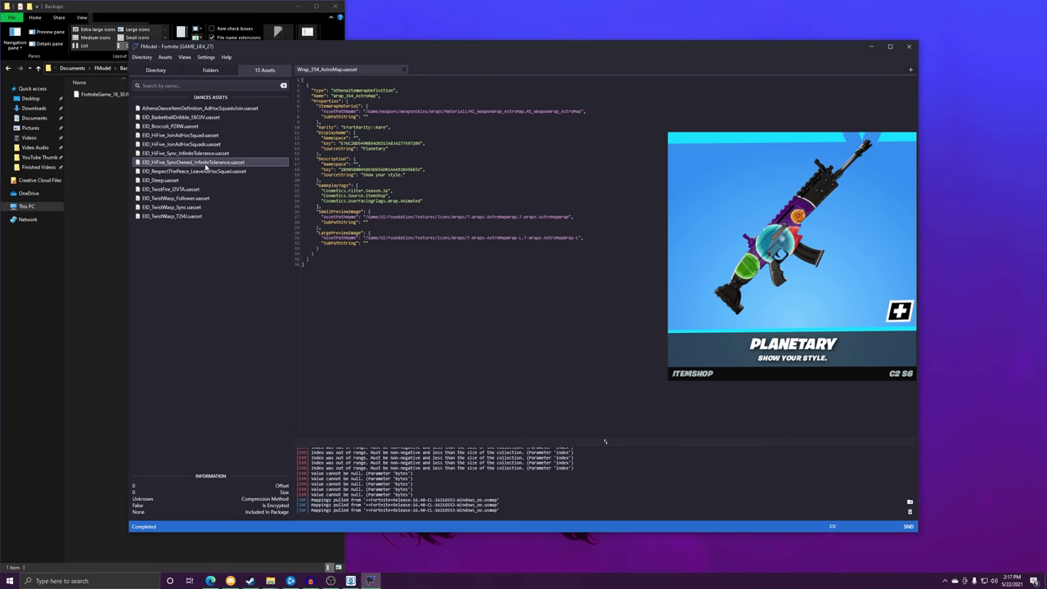
double_click(209, 170)
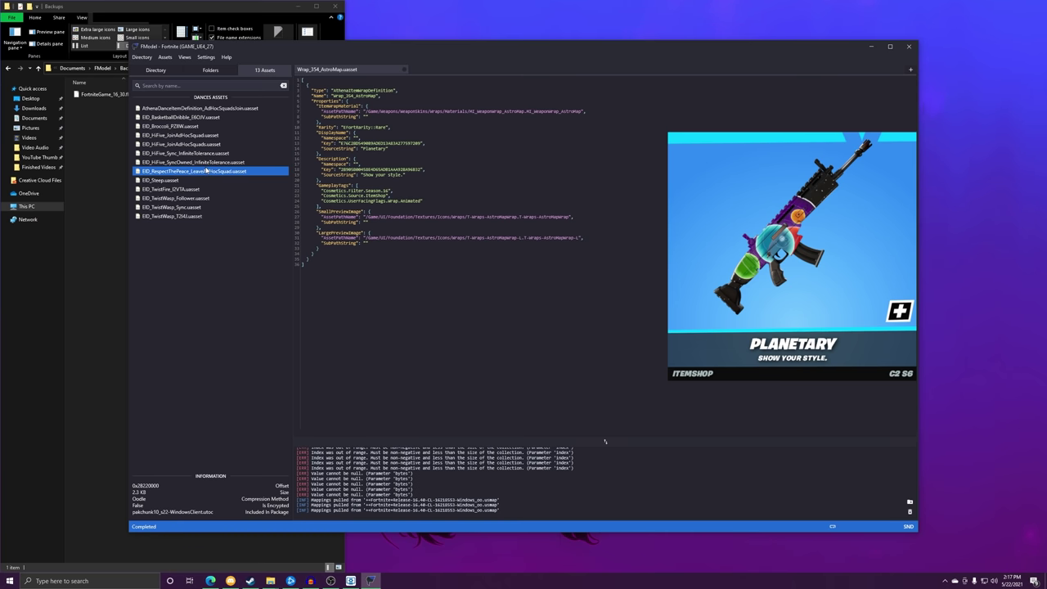
double_click(204, 198)
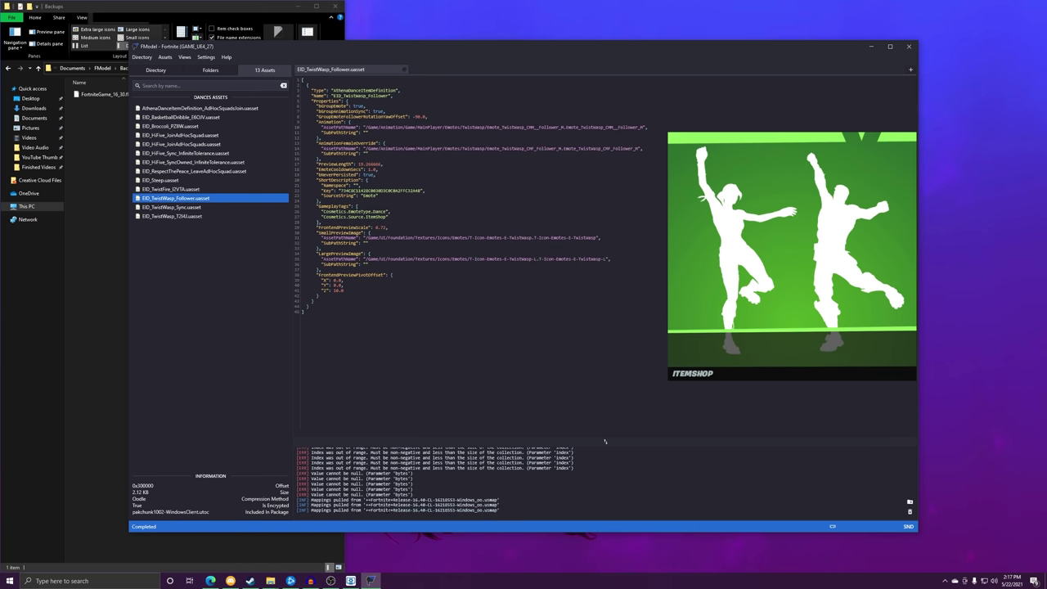
Check the mappings entries at the end of the log.
left_click_drag(500, 509, 411, 510)
left_click(423, 514)
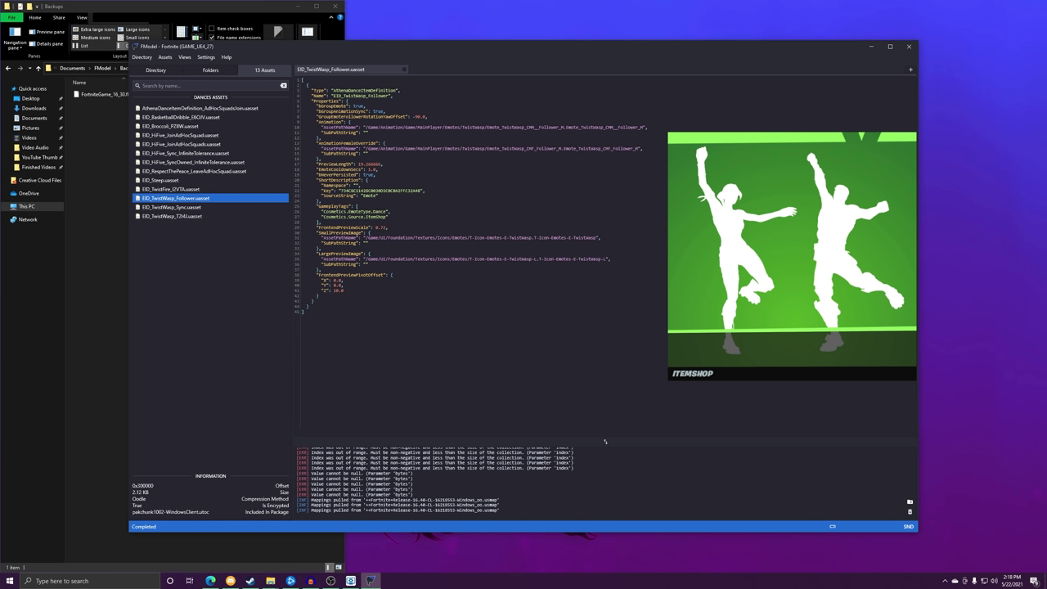
mouse_move(414, 510)
left_mouse_down()
mouse_move(502, 509)
mouse_move(426, 509)
left_mouse_up()
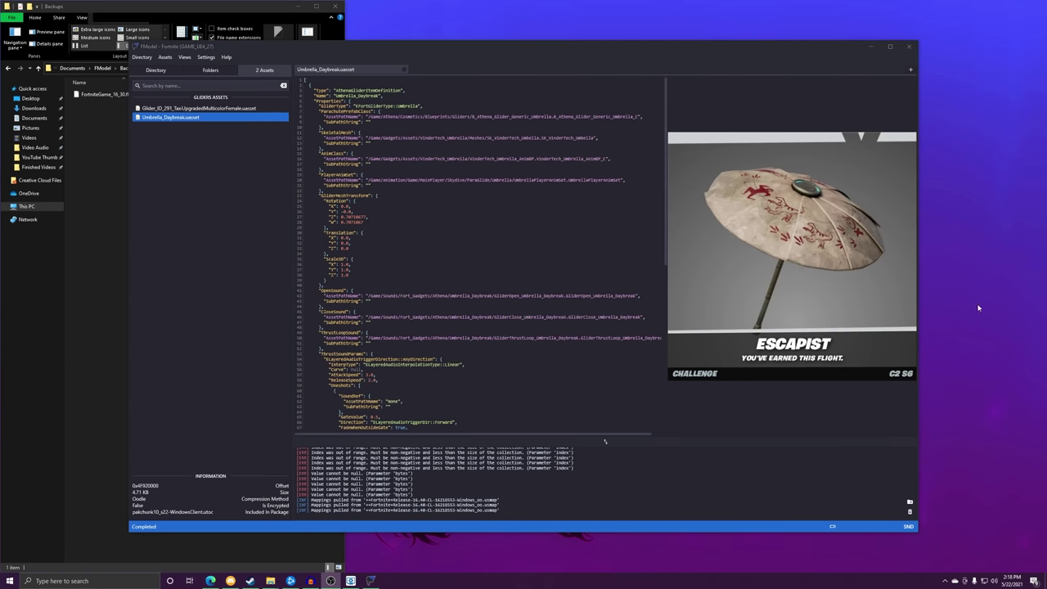
Bring FModel back to the front and open the Escapist umbrella's icon image in a separate window.
left_click(371, 580)
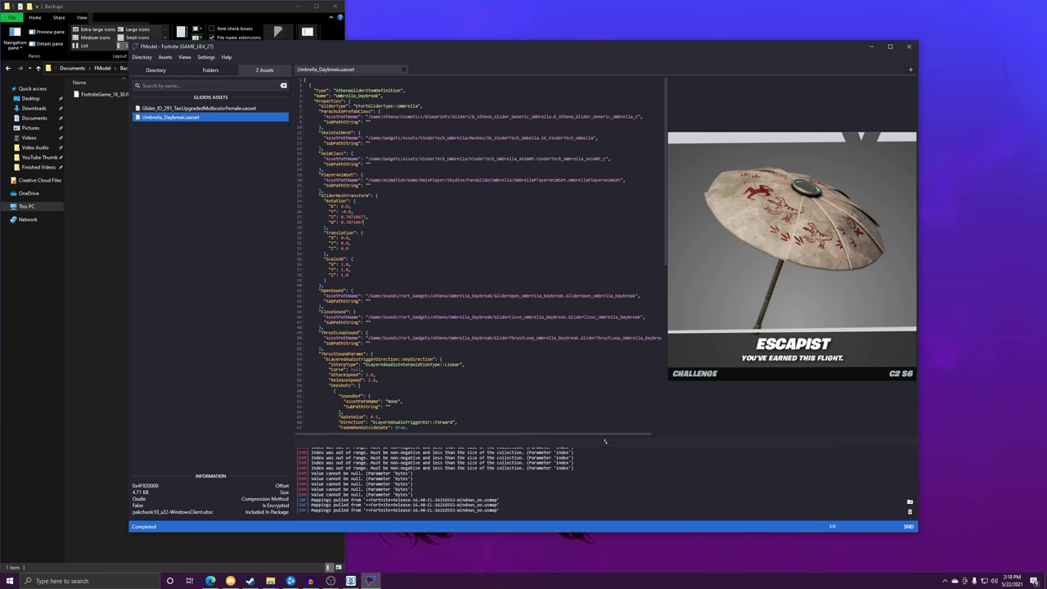
right_click(797, 188)
left_click(821, 193)
Open the umbrella's LargePreviewImage texture, T-Icon_Glider-DaybreakUmbrella-L, in a new tab and compare it with the Umbrella_Daybreak tab.
scroll(604, 442, "down", 10)
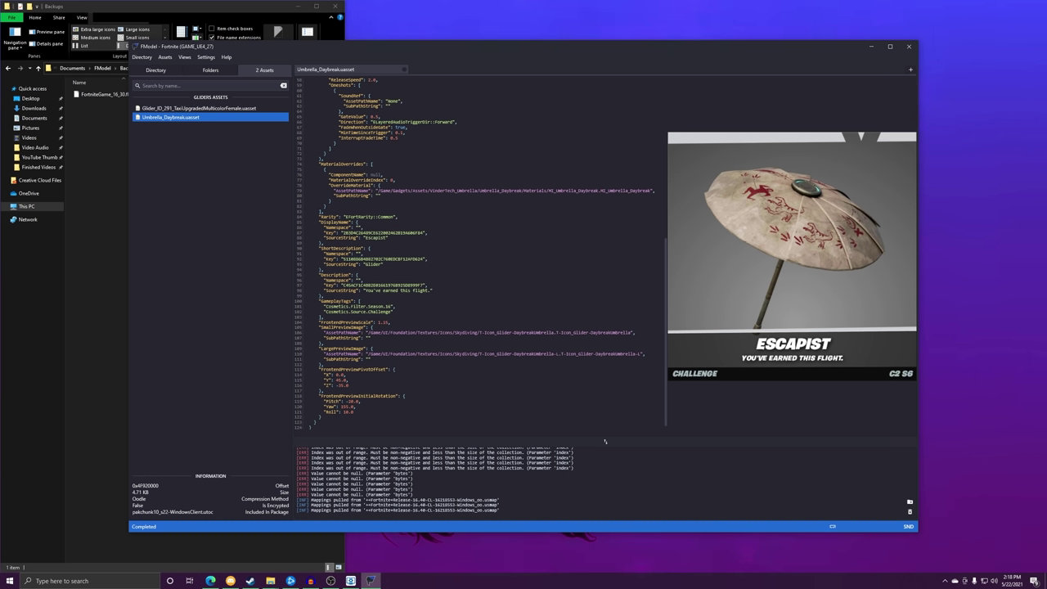
triple_click(466, 354)
left_click(507, 365)
left_click(511, 355, "ctrl")
left_click(326, 70)
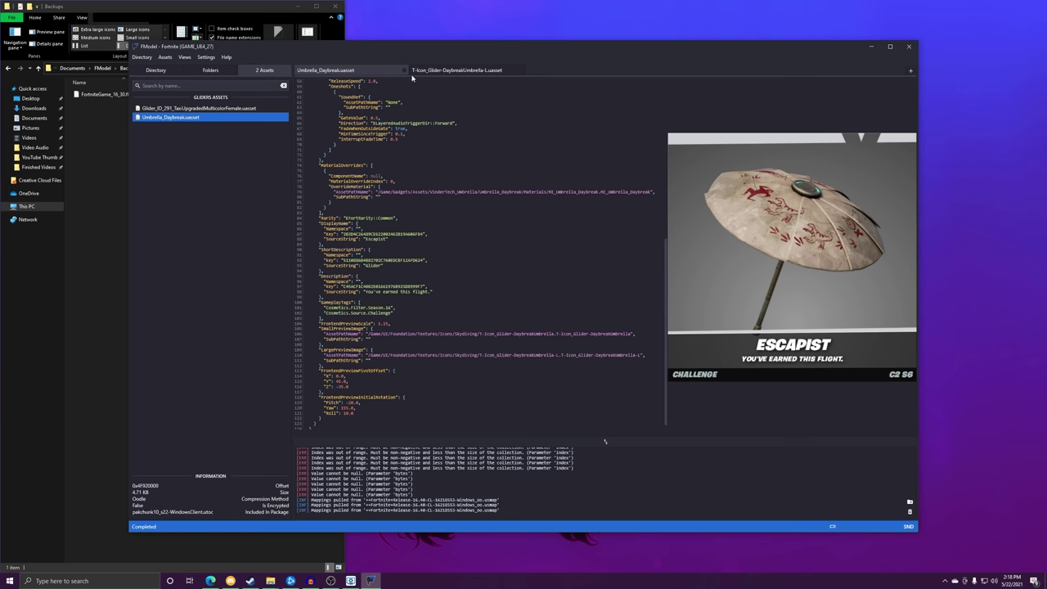
left_click(457, 72)
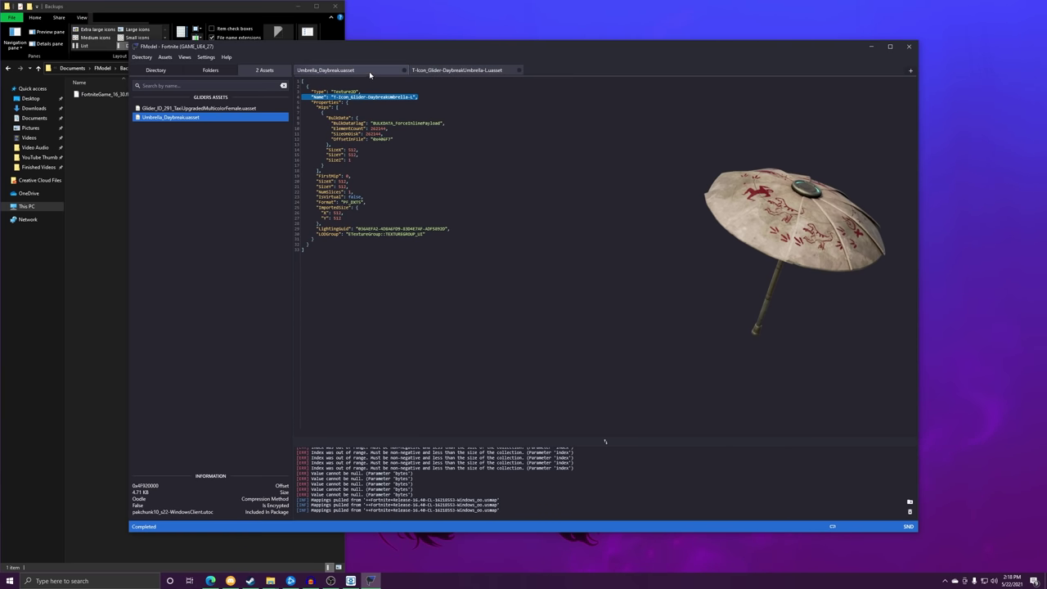
left_click(369, 71)
left_click(458, 70)
View the background-free umbrella texture in a separate maximized image window, and close that window.
right_click(779, 207)
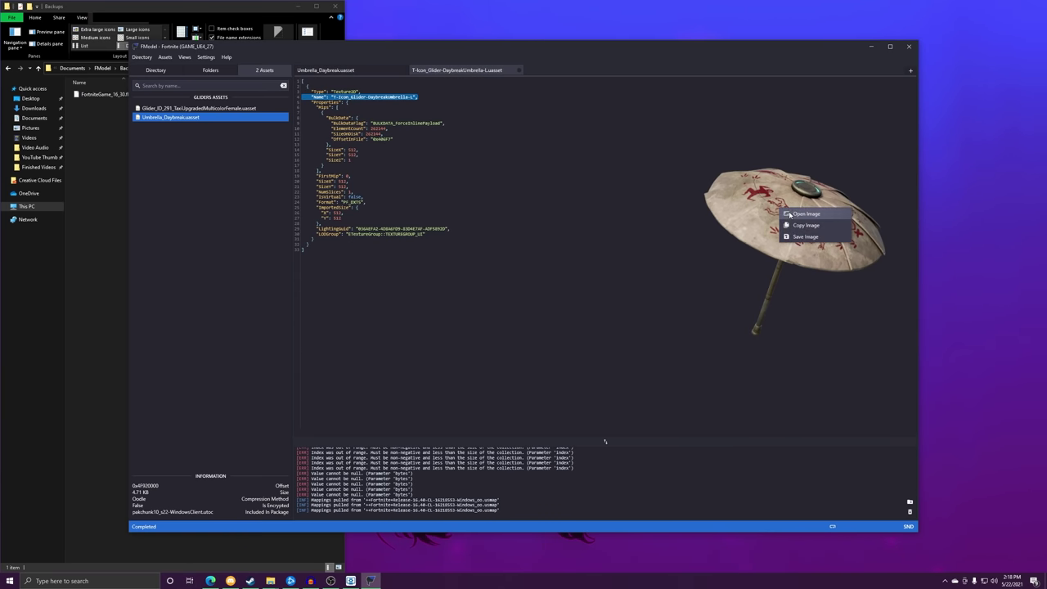
left_click(794, 216)
left_click(600, 188)
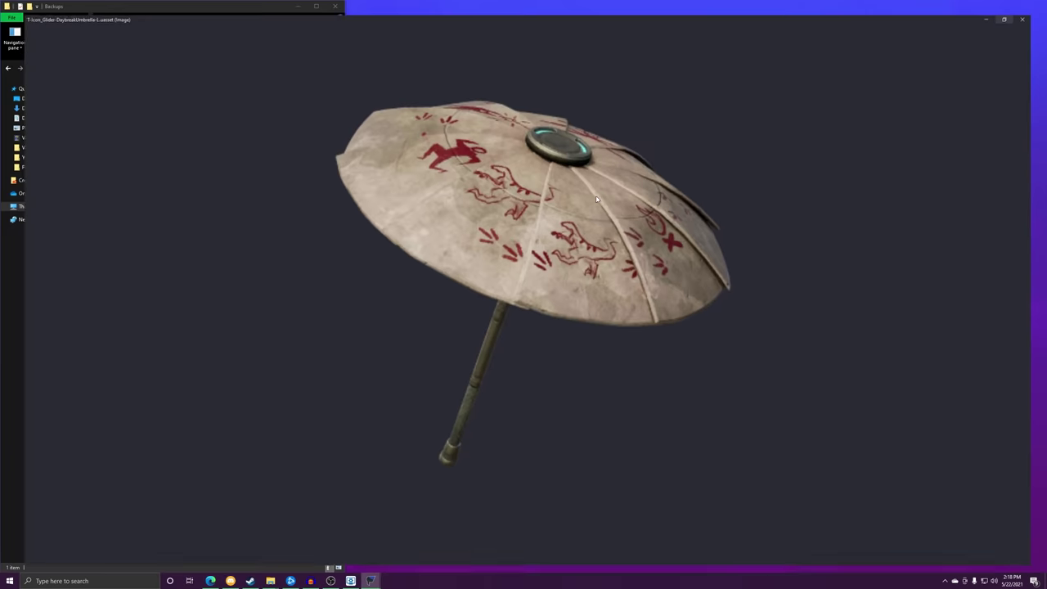
left_click(1028, 5)
Copy the umbrella texture, switch to the browser, paste it into a new Twitter post and open it for photo editing.
right_click(781, 220)
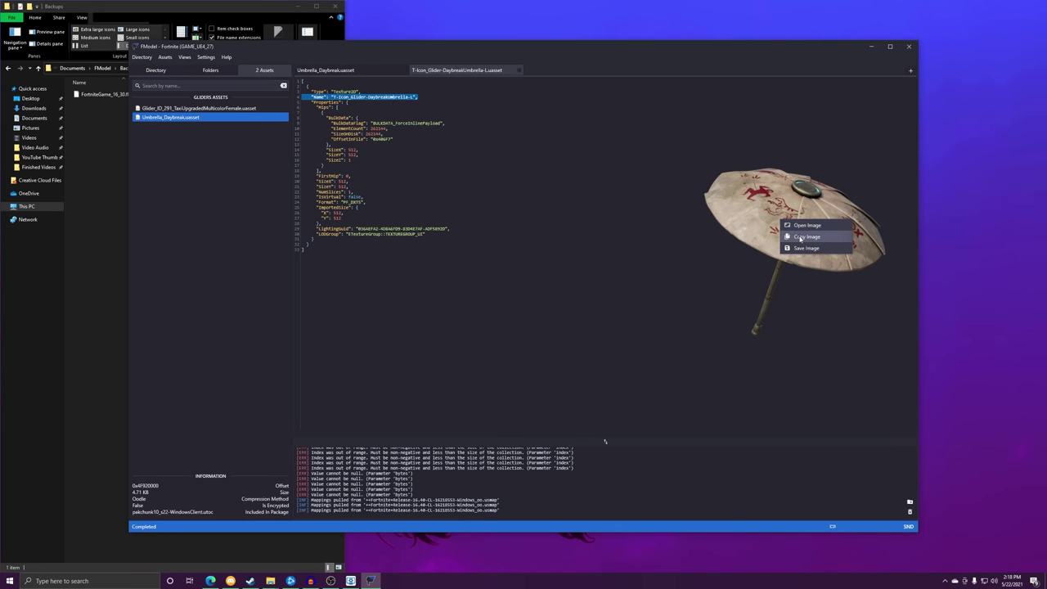
left_click(800, 237)
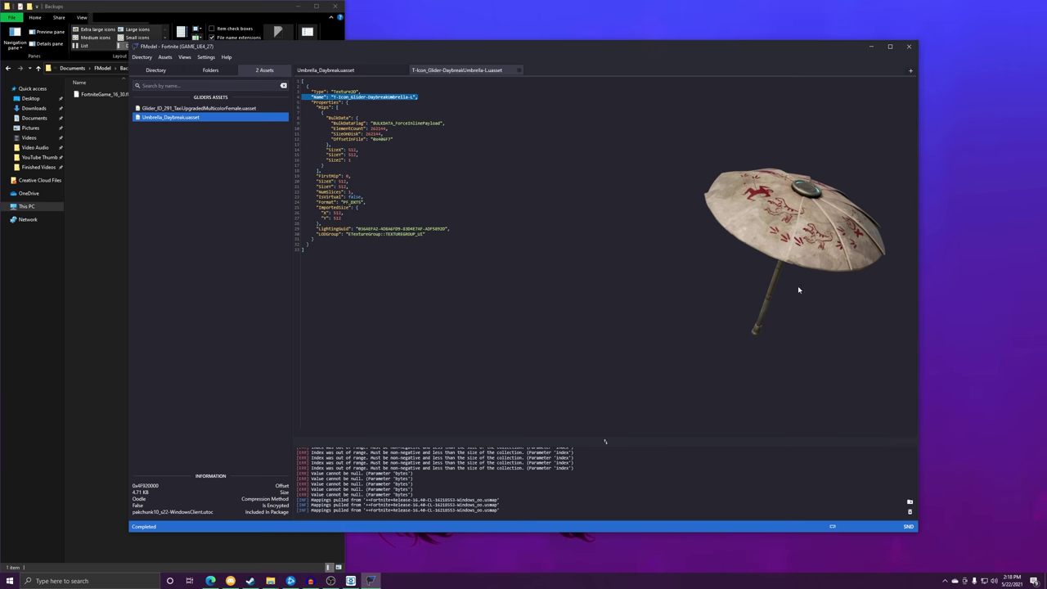
left_click(210, 581)
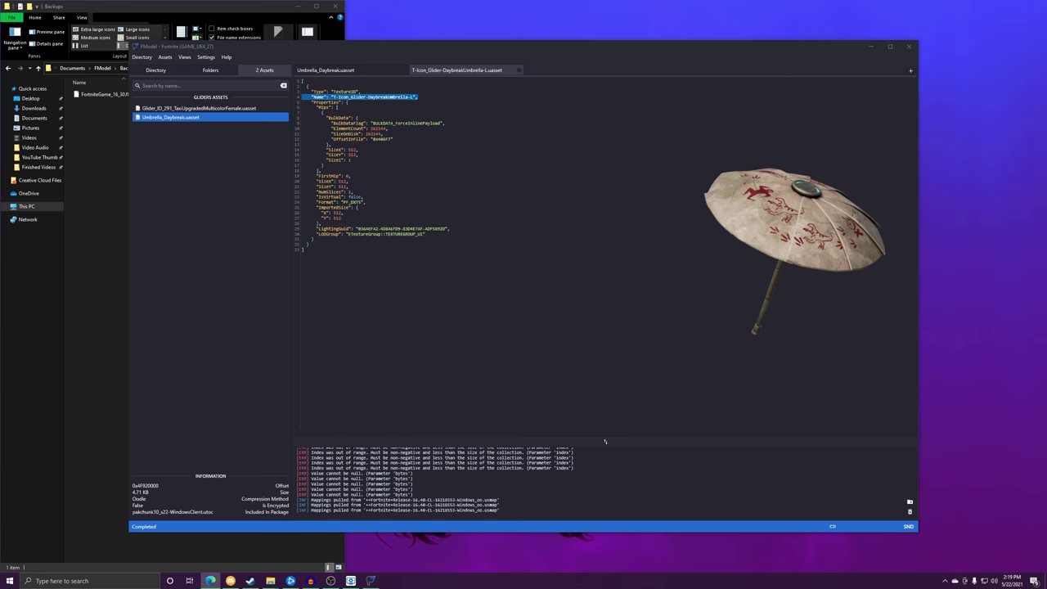
left_click_drag(1045, 244, 688, 223)
key("ctrl+v")
left_click(684, 452)
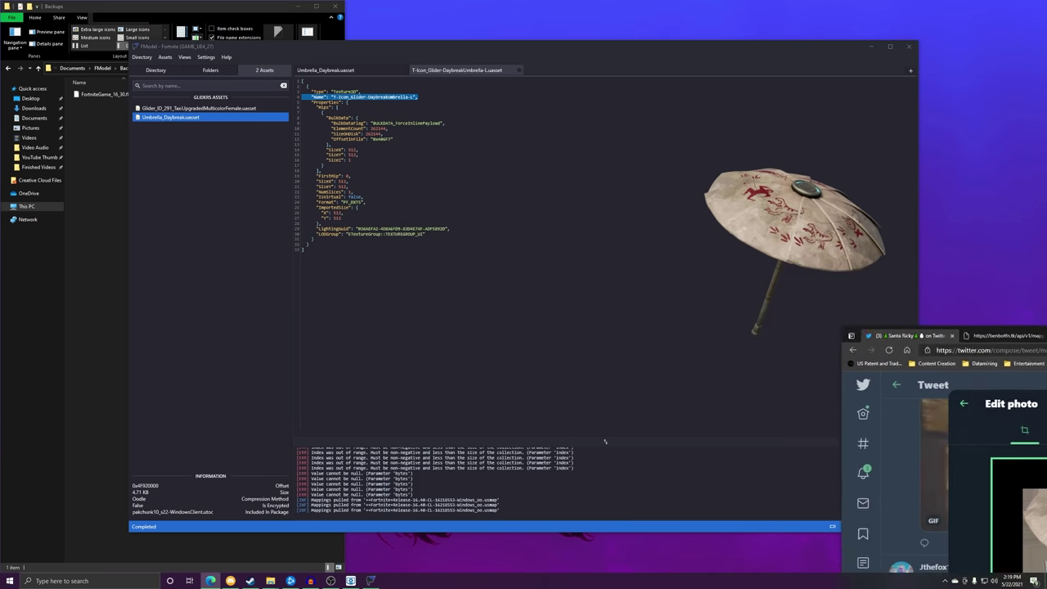
Switch to the Umbrella_Daybreak tab and copy the Escapist umbrella's icon image.
right_click(749, 242)
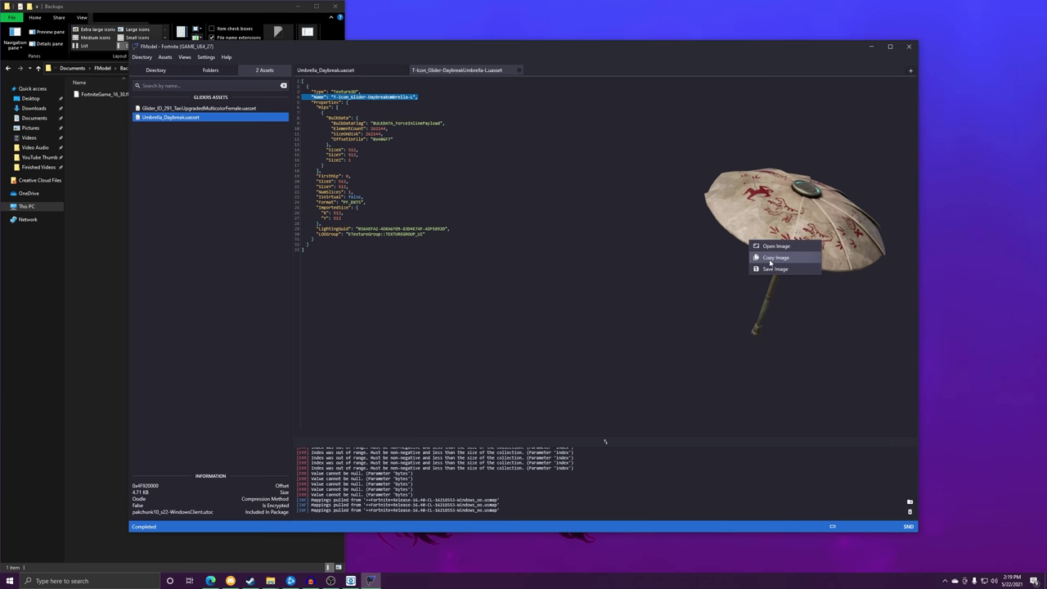
left_click(732, 198)
right_click(750, 197)
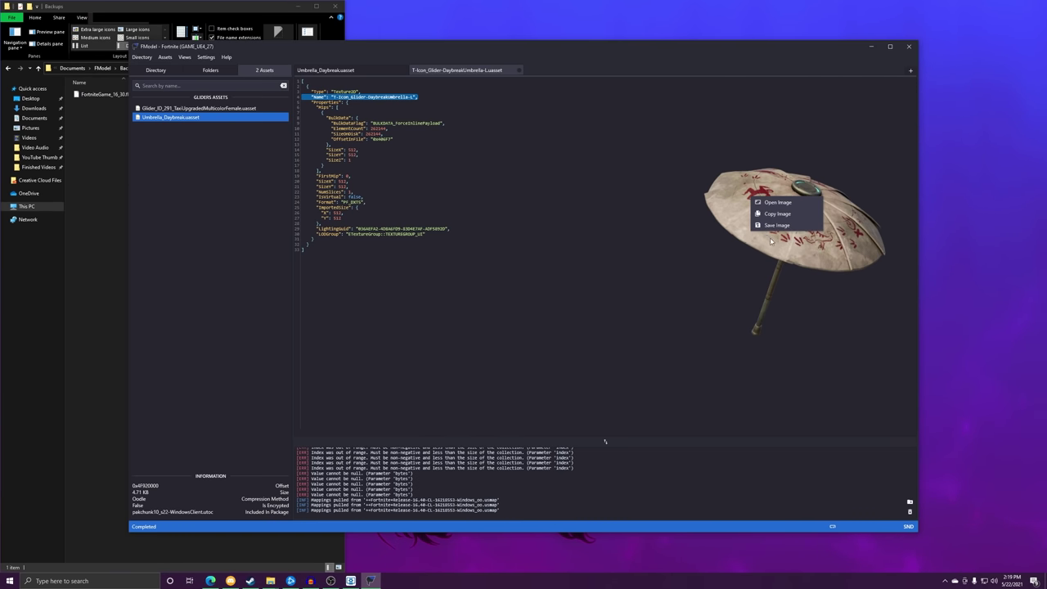
left_click(768, 230)
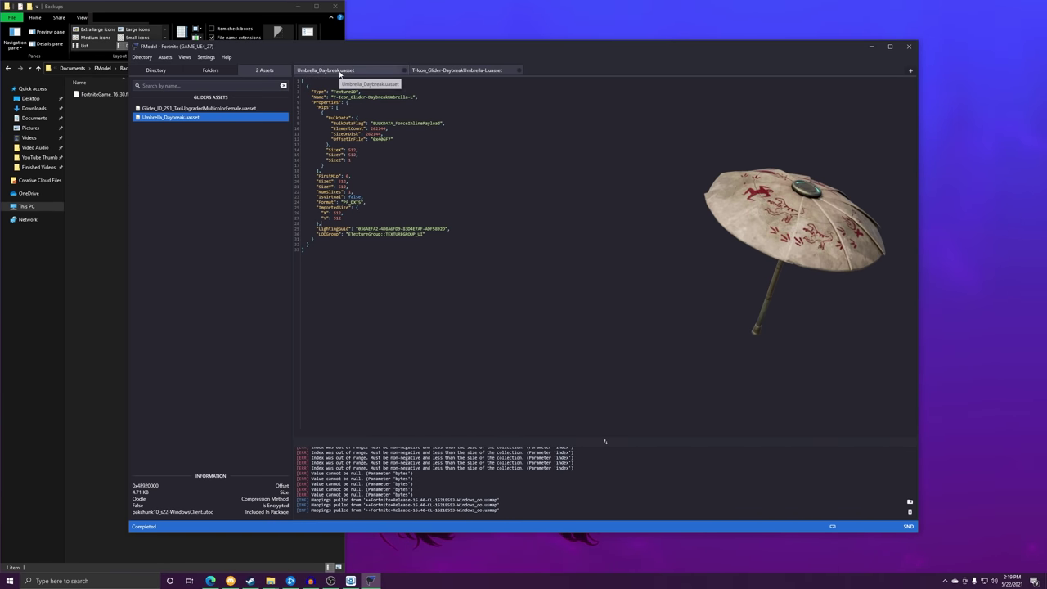
left_click(378, 72)
right_click(827, 217)
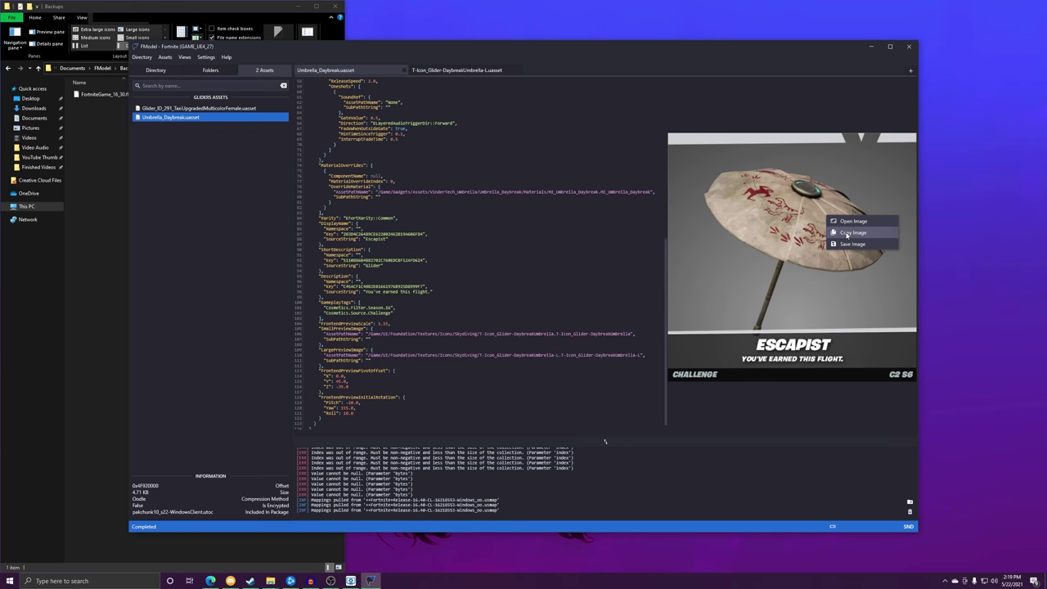
left_click(846, 232)
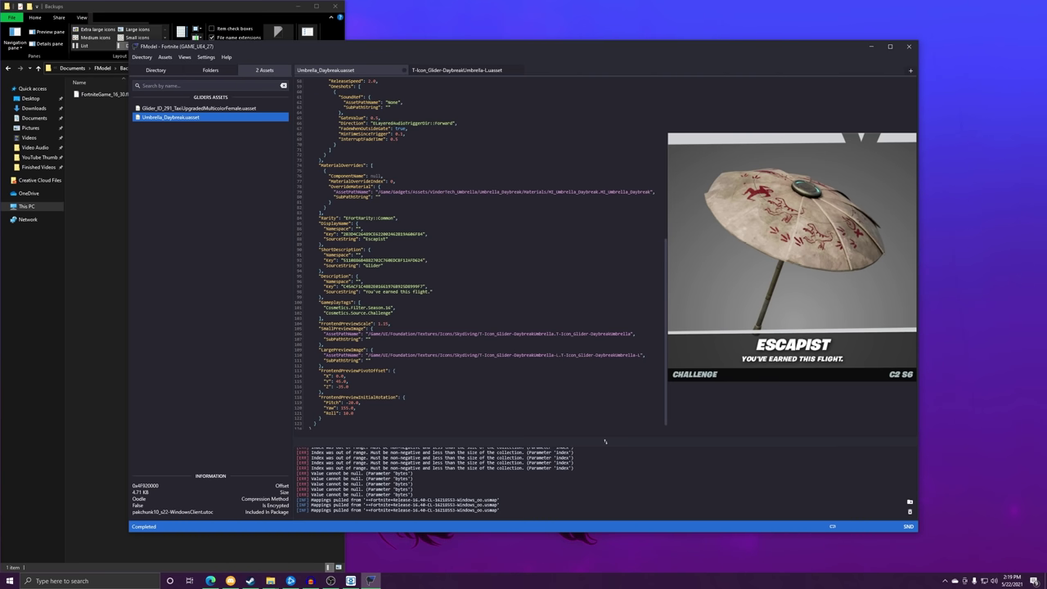
Enable automatic saving of textures and load the Umbrella_Daybreak asset so its icon is saved.
left_click(166, 57)
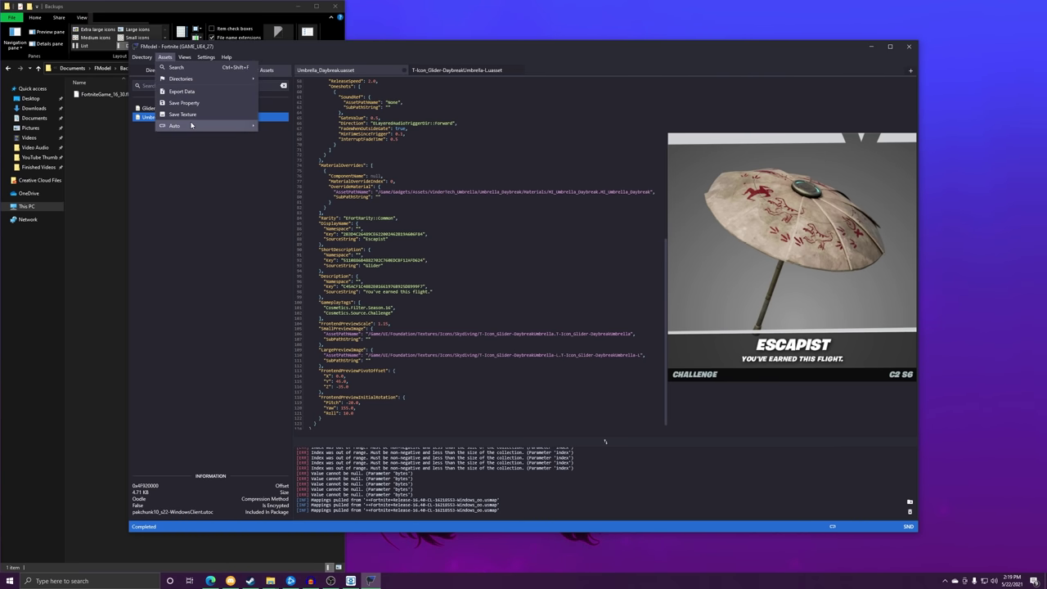
mouse_move(224, 128)
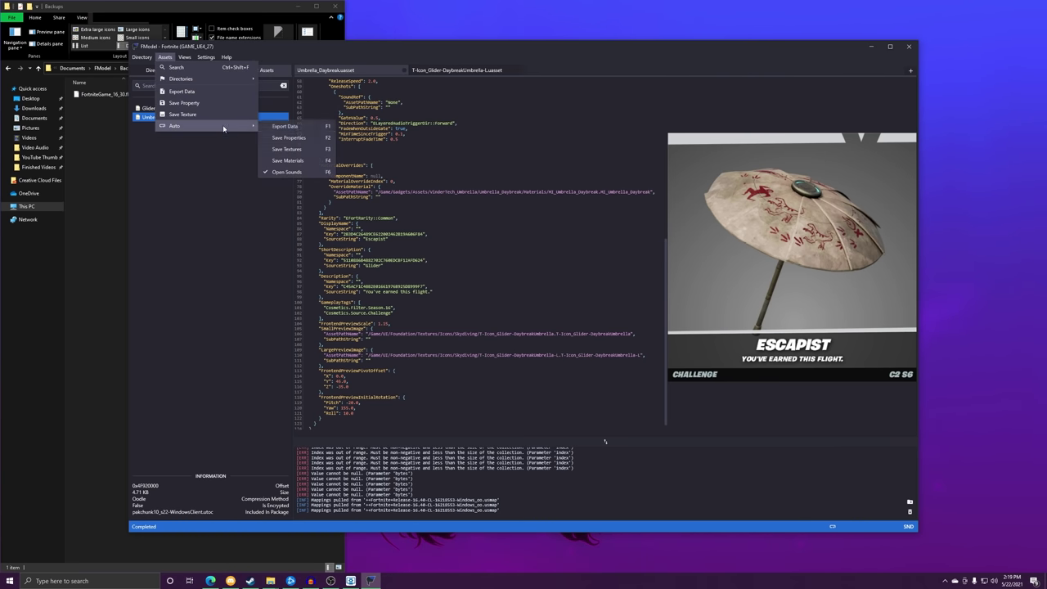
left_click(298, 150)
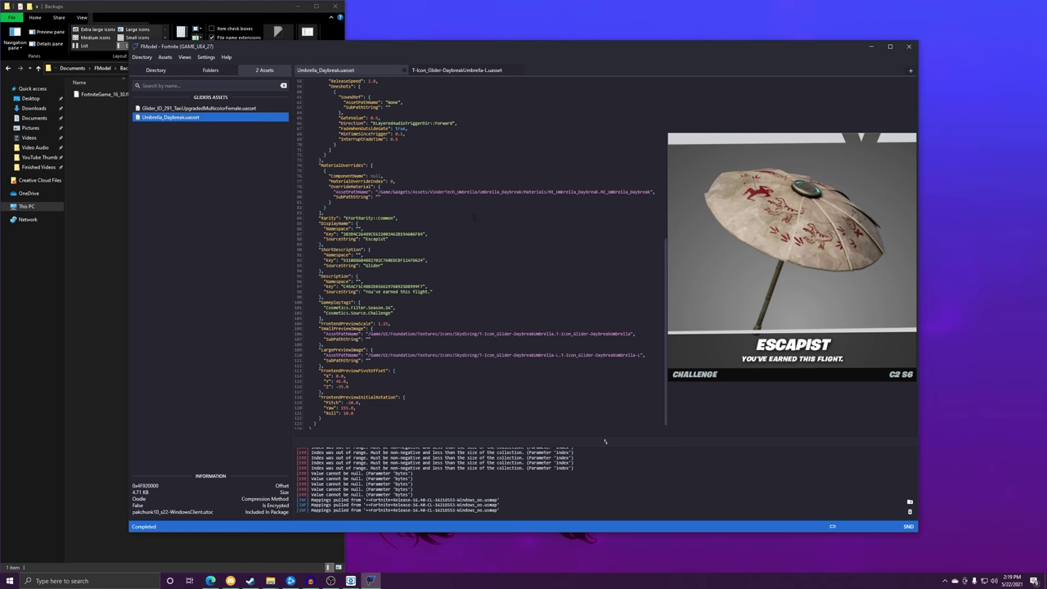
double_click(217, 118)
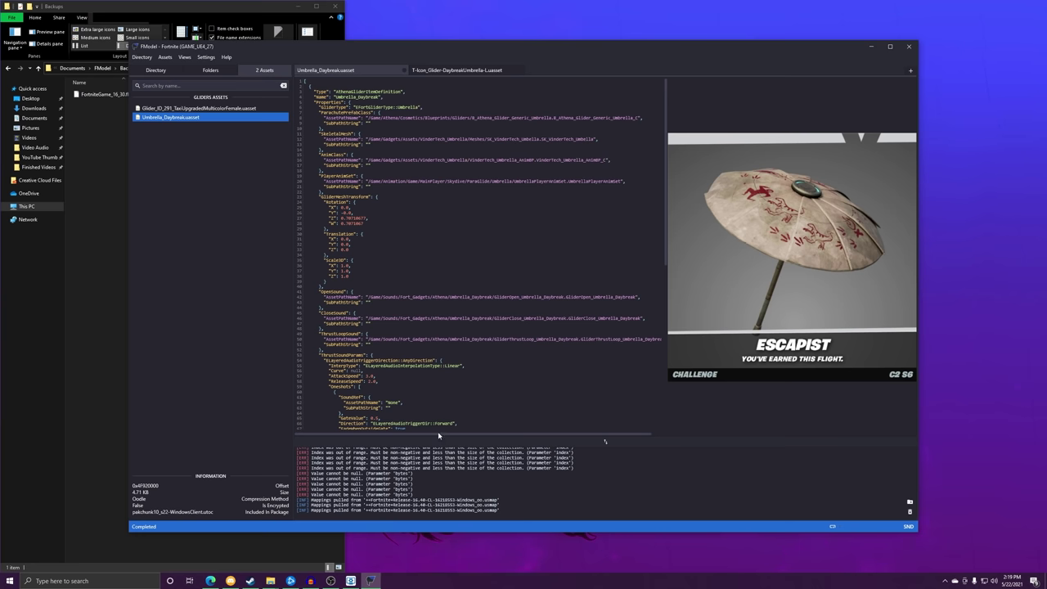
left_click(165, 57)
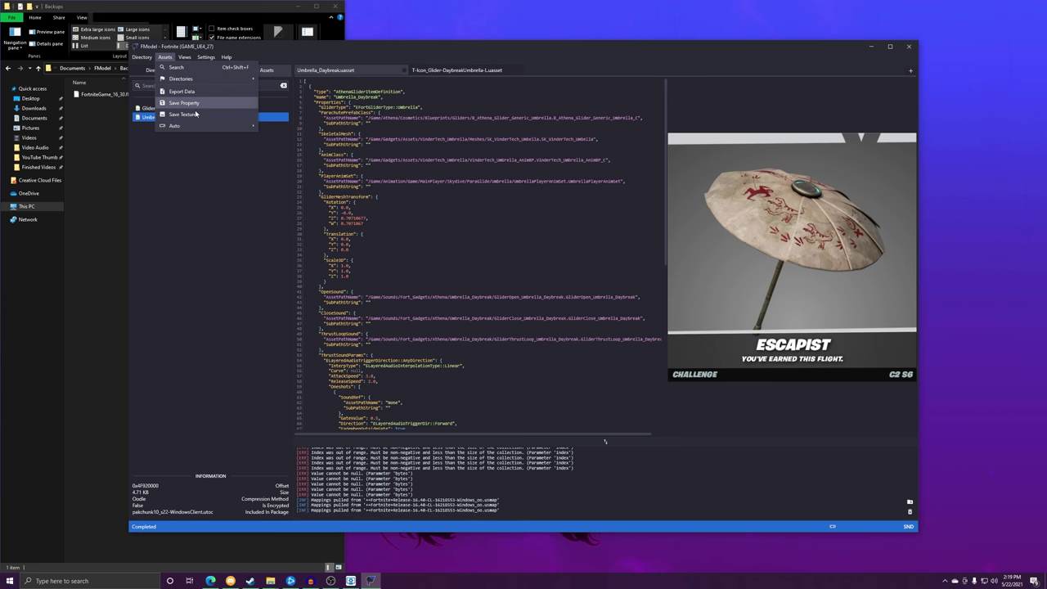
mouse_move(198, 125)
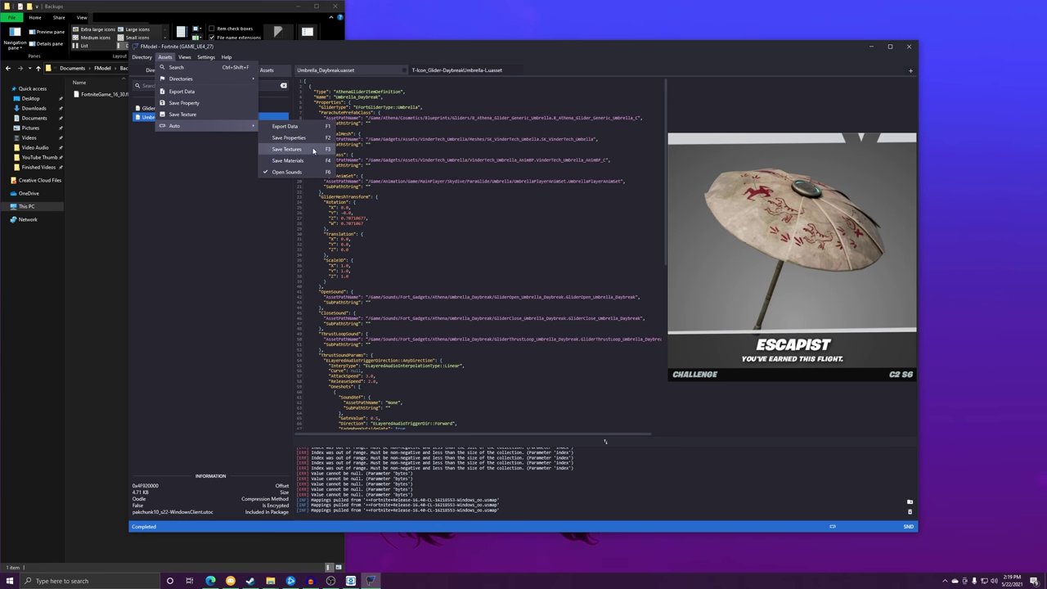
left_click(515, 192)
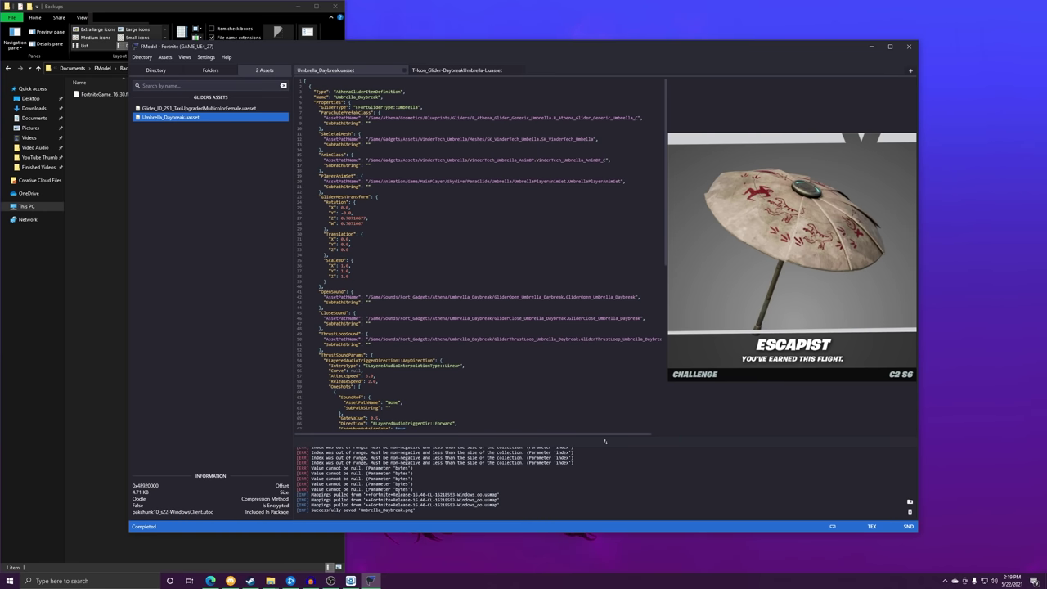
Switch to File Explorer and open the Textures folder inside Documents\FModel.
left_click(98, 180)
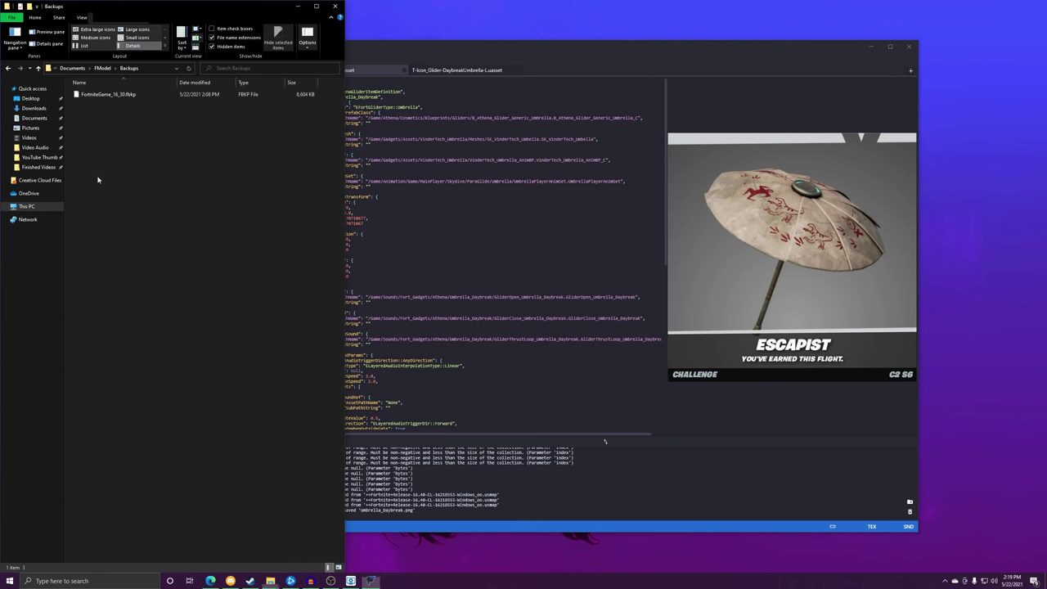
left_click(107, 69)
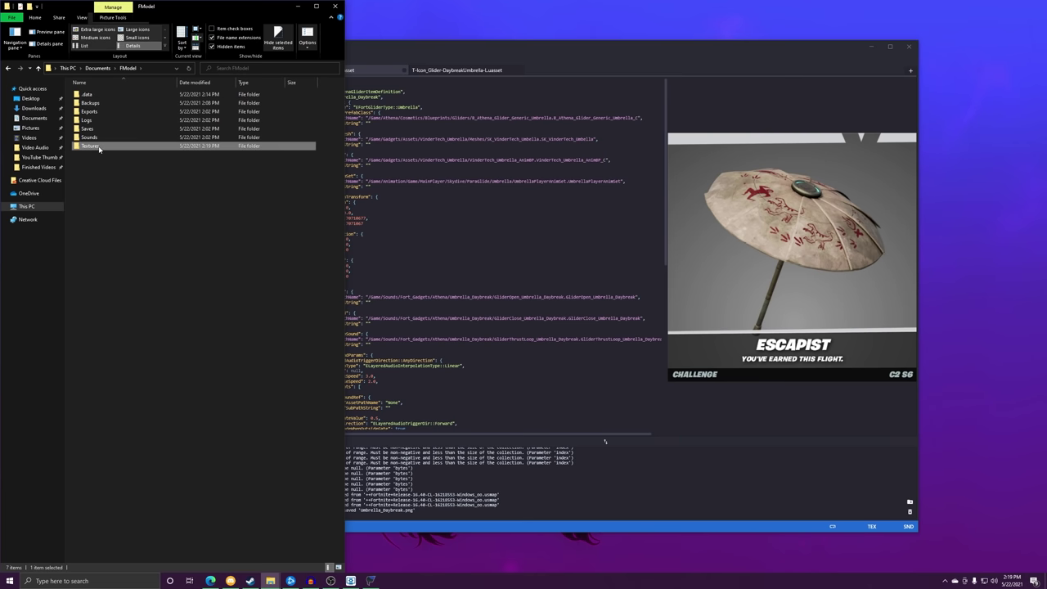
double_click(98, 143)
Return to FModel and check the Keep Directory Structure option in its general settings, and close the settings.
left_click(370, 581)
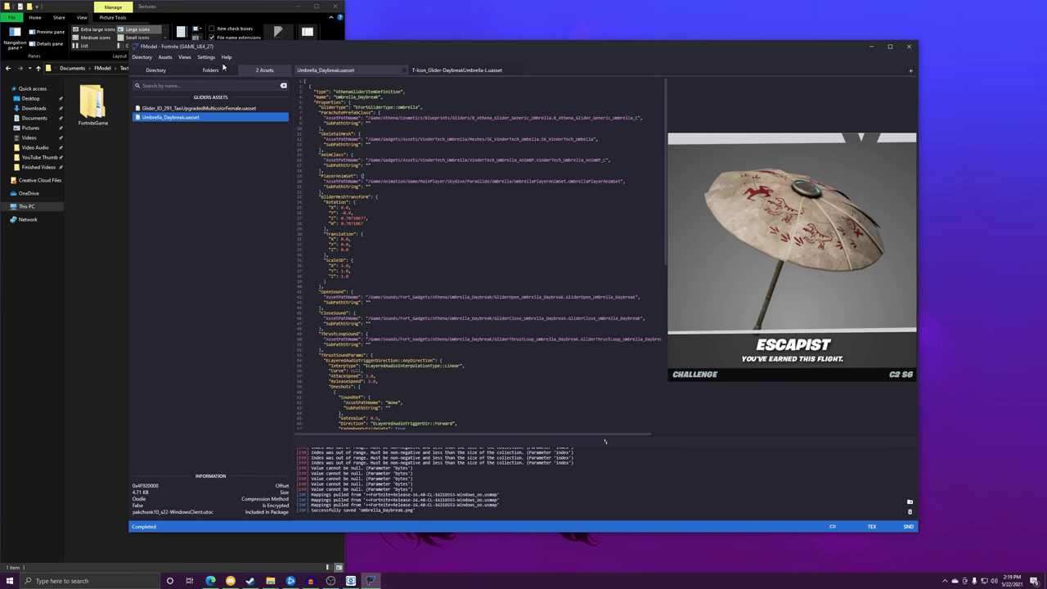
left_click(205, 56)
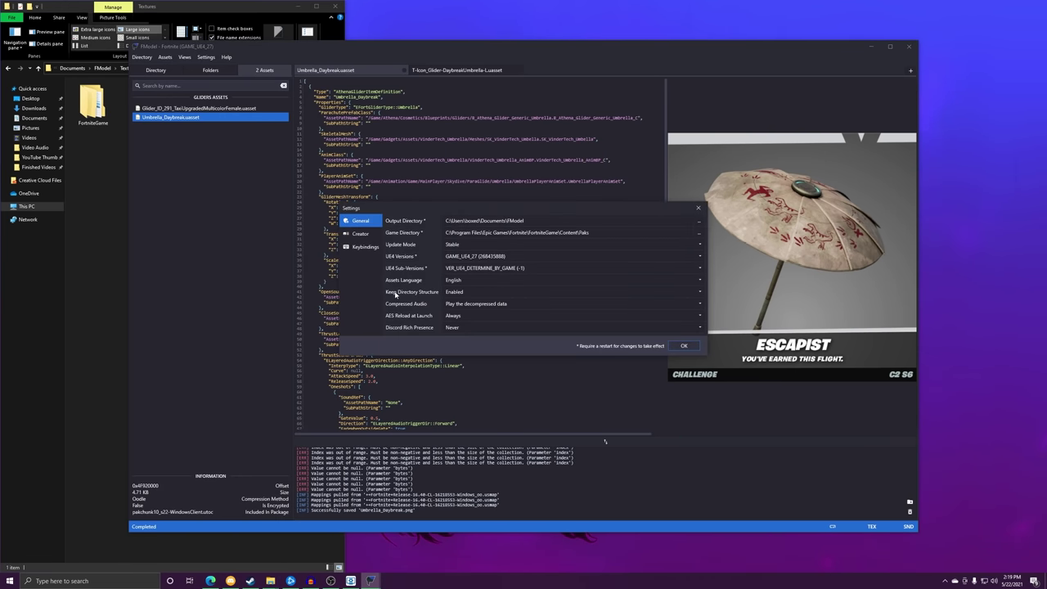
left_click(698, 207)
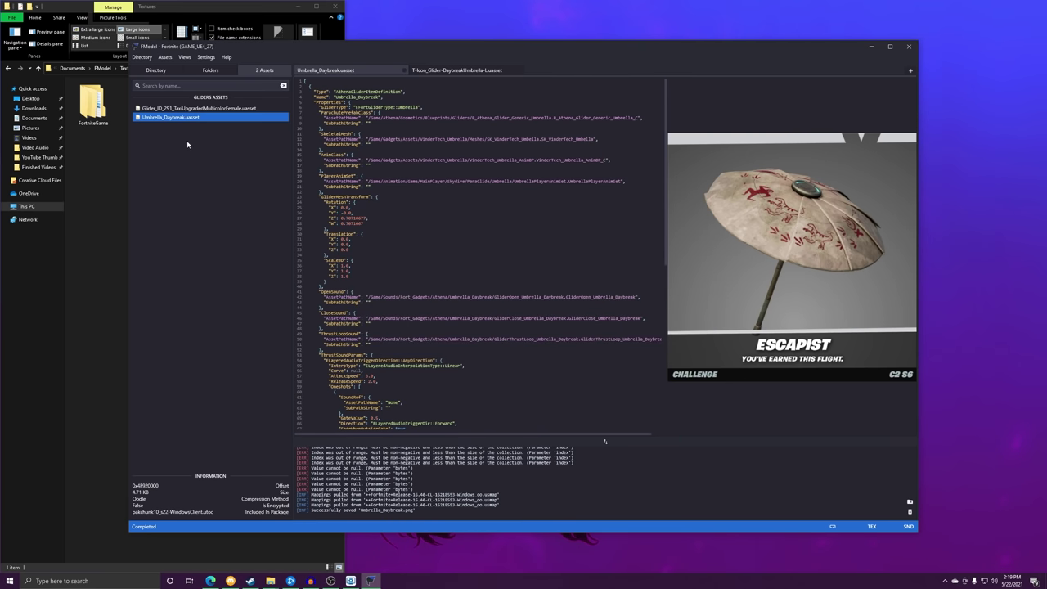
In File Explorer, open FortniteGame\Content\Athena\Items\Cosmetics\Gliders within Textures and select the saved Umbrella_Daybreak.png.
double_click(93, 105)
double_click(90, 94)
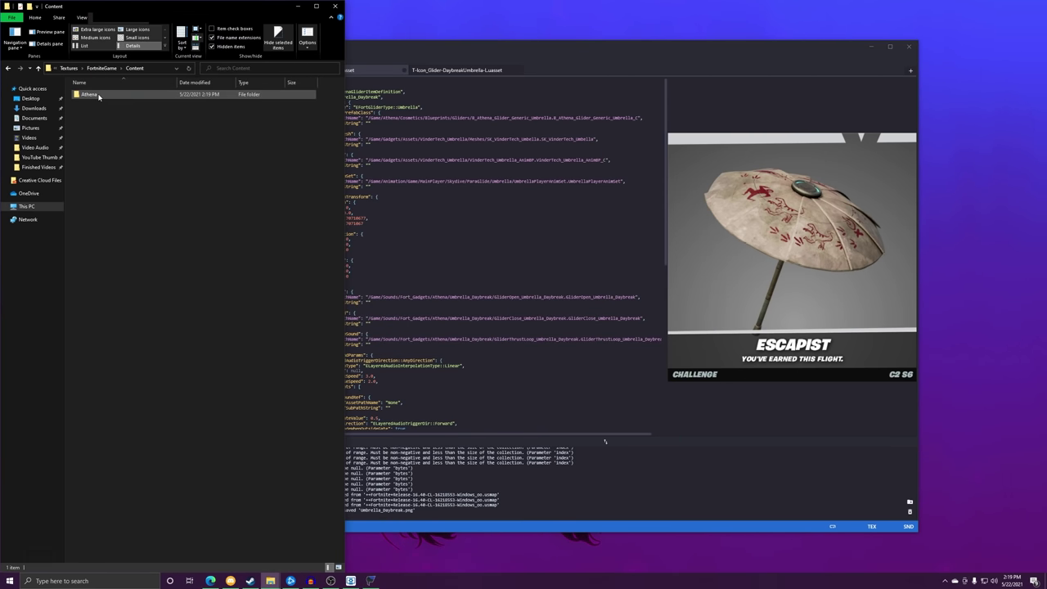
double_click(97, 95)
double_click(97, 97)
double_click(97, 97)
double_click(97, 95)
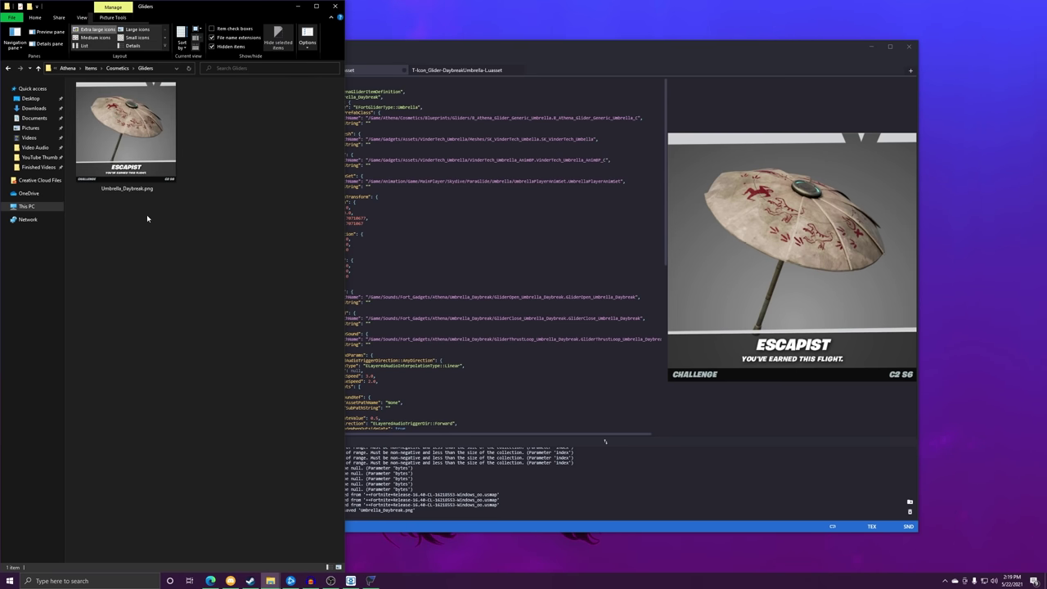
left_click_drag(163, 172, 670, 230)
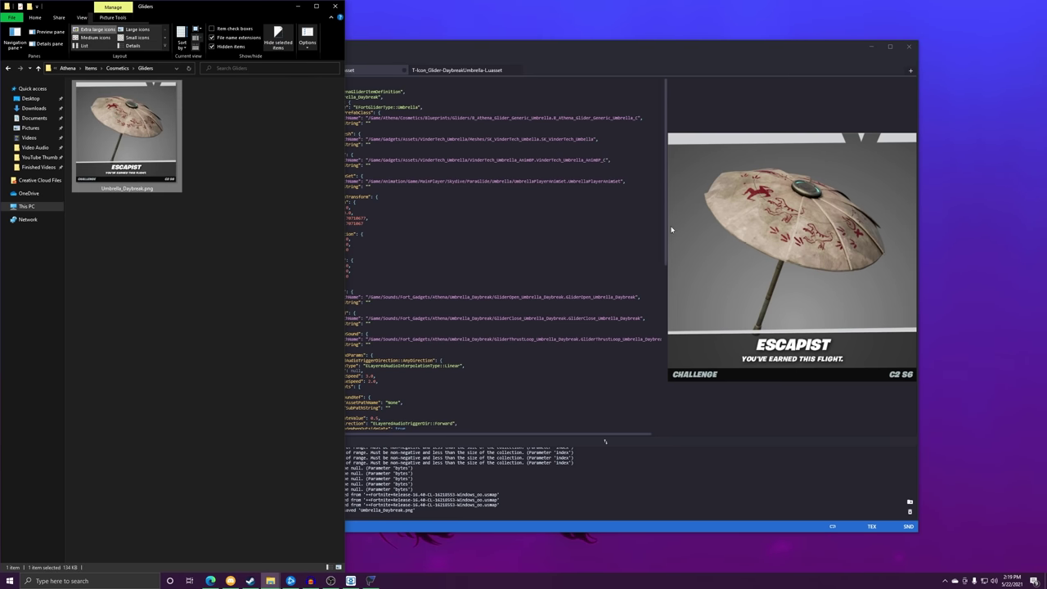
In FModel, extract Glider_ID_291_TaxiUpgradedMulticolorFemale to save its icon, moving the window aside to reveal the Gliders folder.
left_click(605, 441)
key("Up")
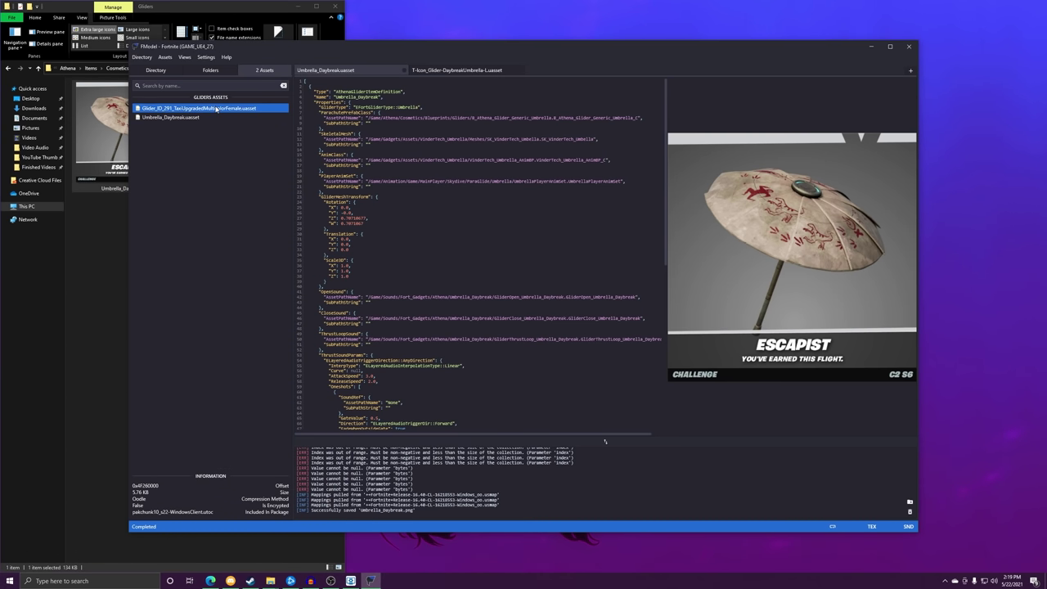
left_click_drag(266, 46, 385, 36)
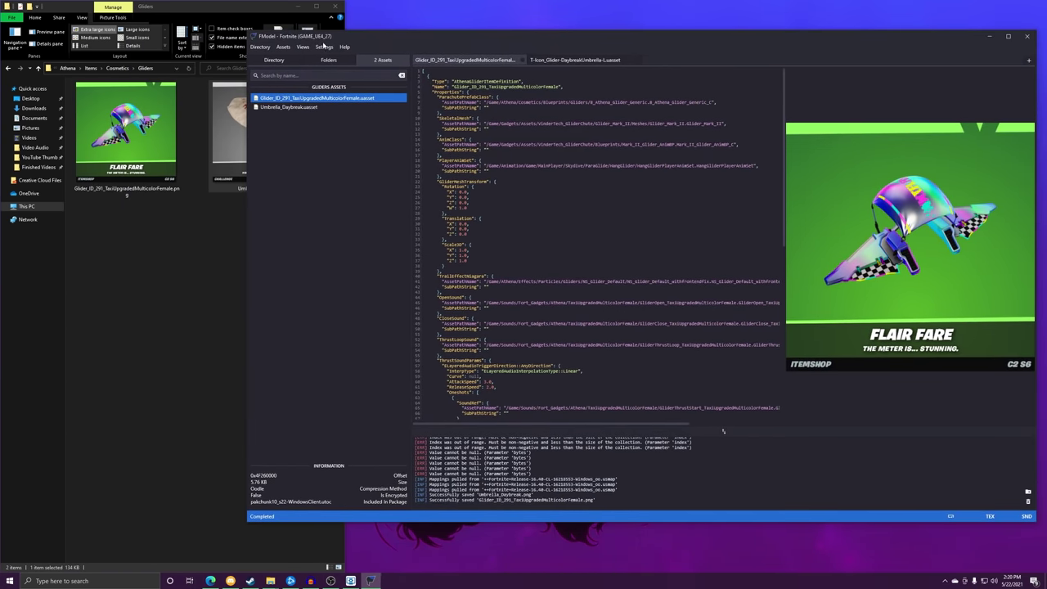
left_click(182, 238)
left_click(664, 260)
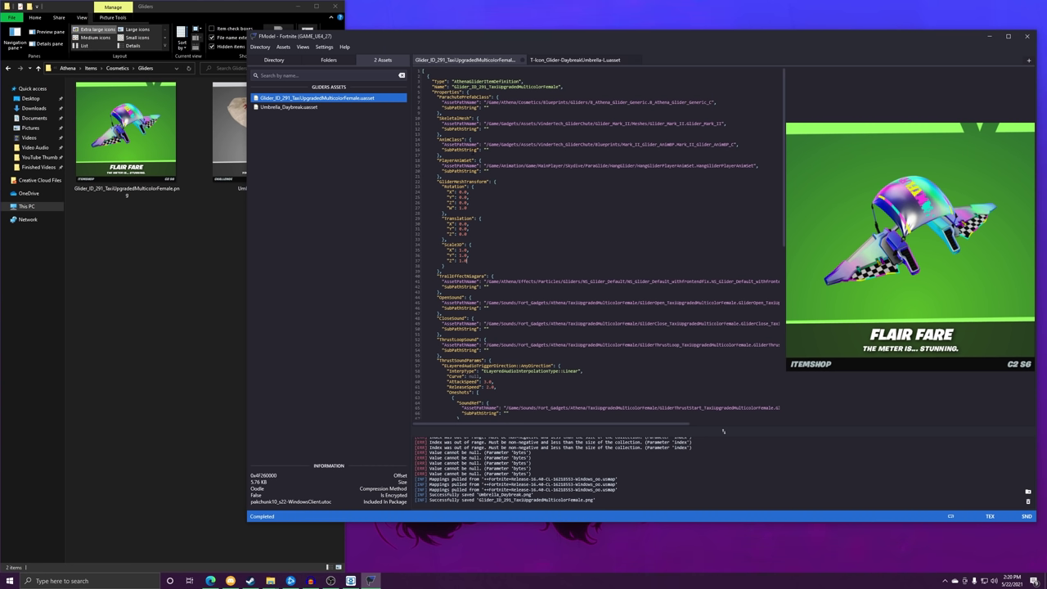
Open the Image Merger and add Glider_ID_291_TaxiUpgradedMulticolorFemale and Umbrella_Daybreak from the nested Gliders texture folder.
left_click(284, 47)
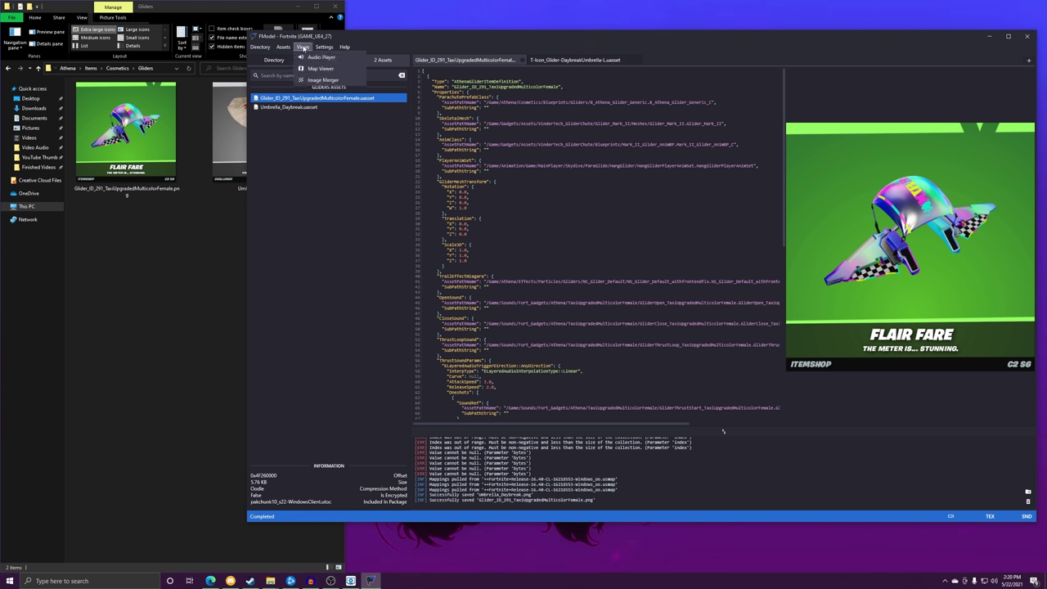
left_click(302, 46)
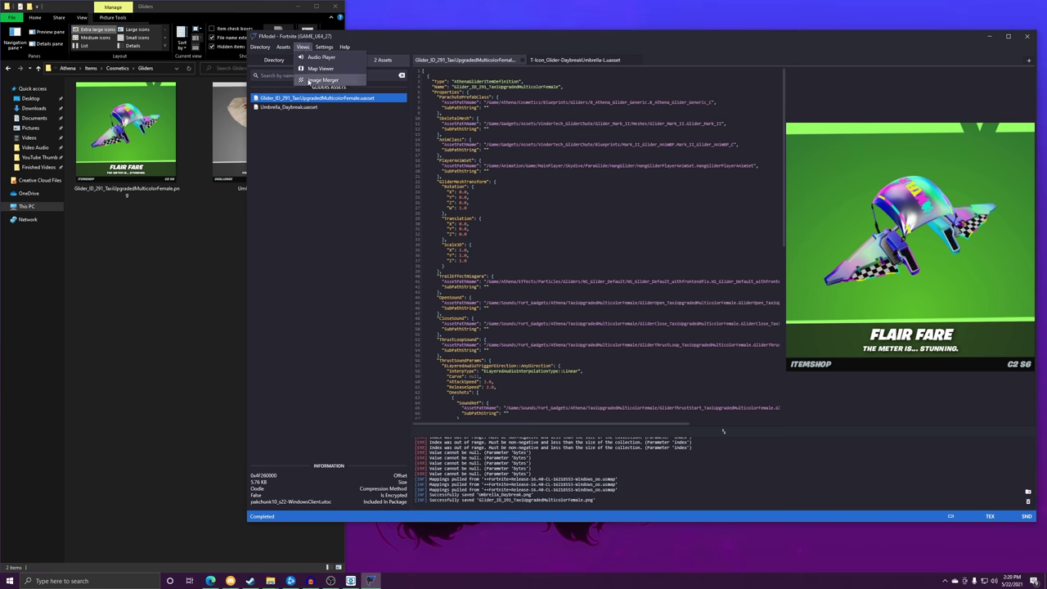
left_click(311, 81)
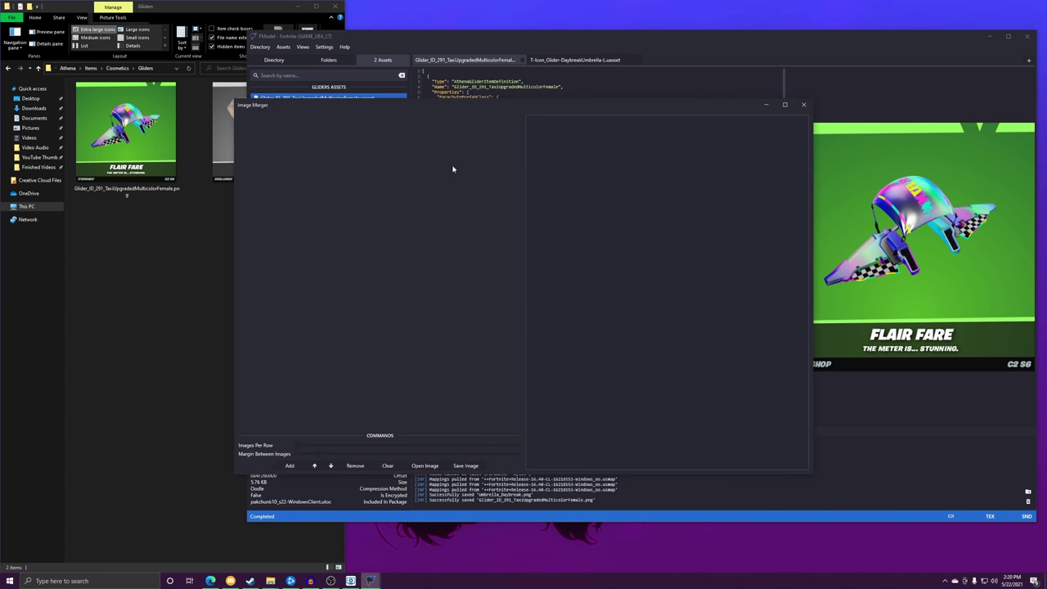
left_click(291, 466)
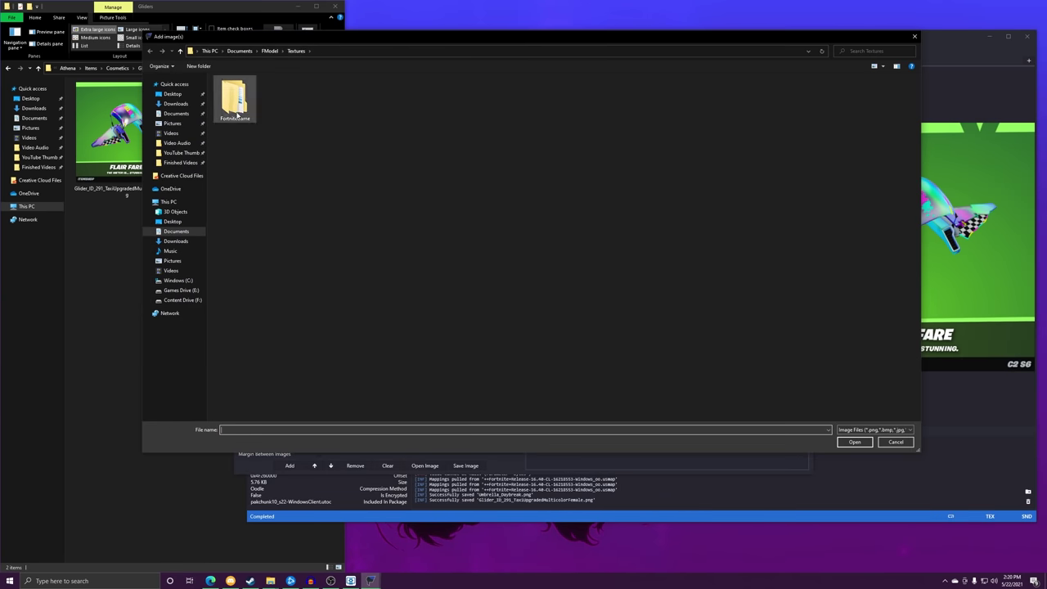
double_click(237, 114)
double_click(229, 93)
double_click(229, 92)
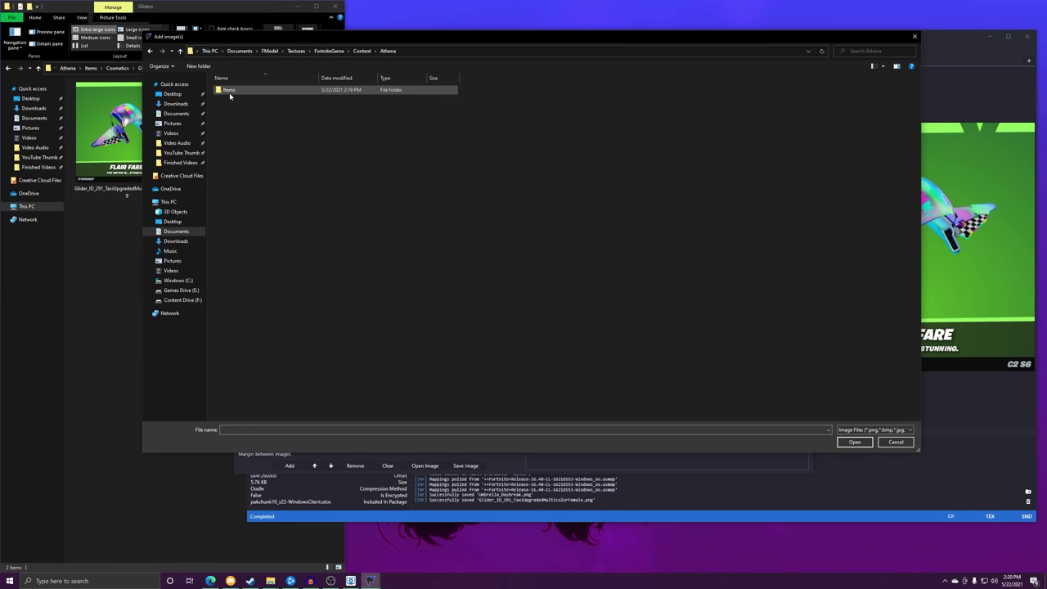
double_click(229, 92)
double_click(229, 93)
double_click(287, 90)
left_click_drag(406, 212, 211, 75)
left_click(854, 441)
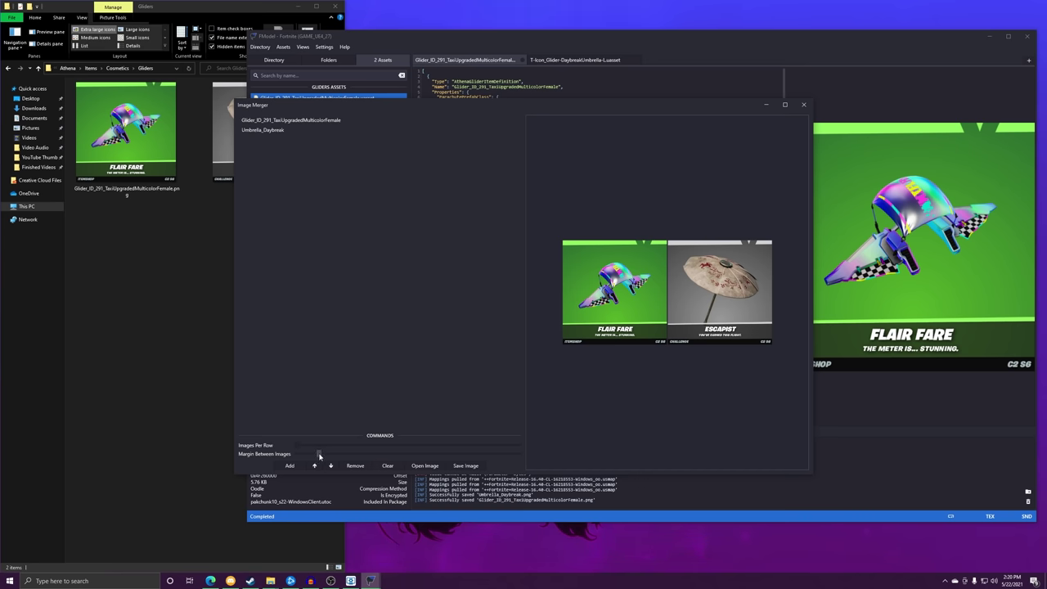
Try out different margins between images and different images-per-row amounts on the two merged icons.
left_click_drag(319, 456, 516, 456)
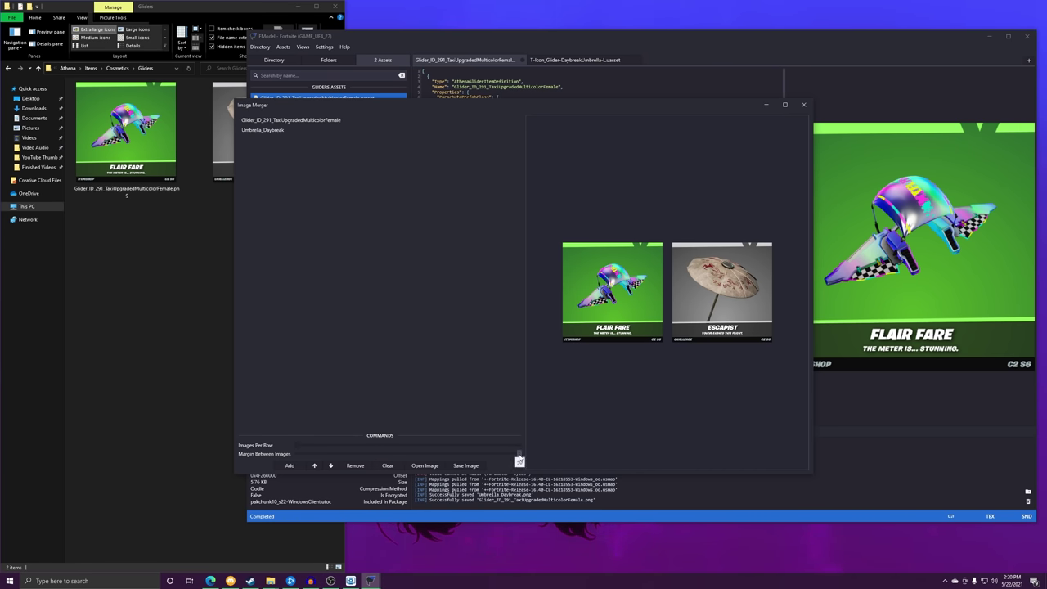
left_click_drag(517, 460, 296, 459)
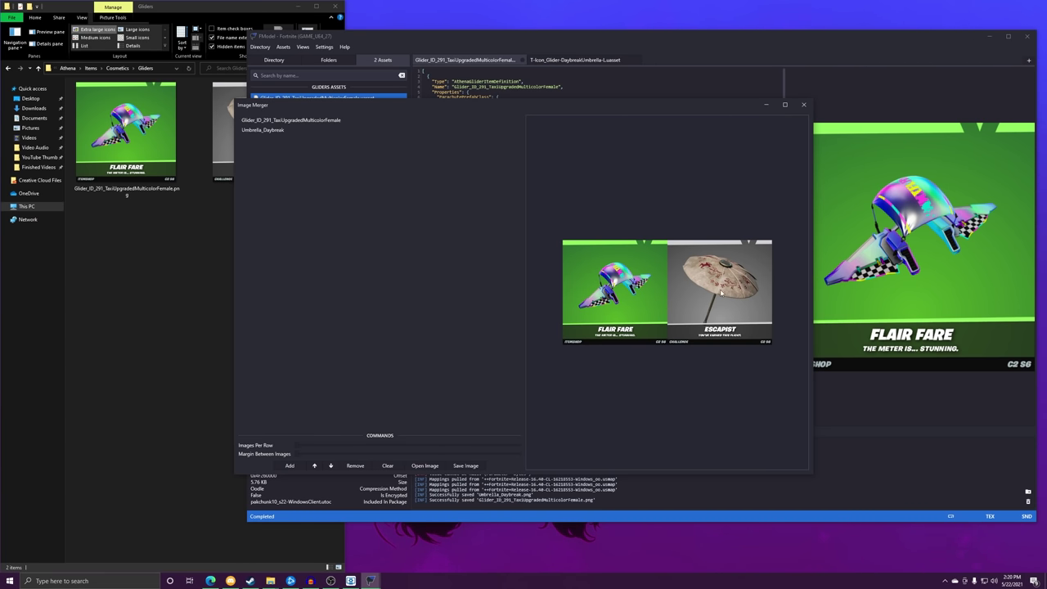
left_click_drag(298, 447, 322, 457)
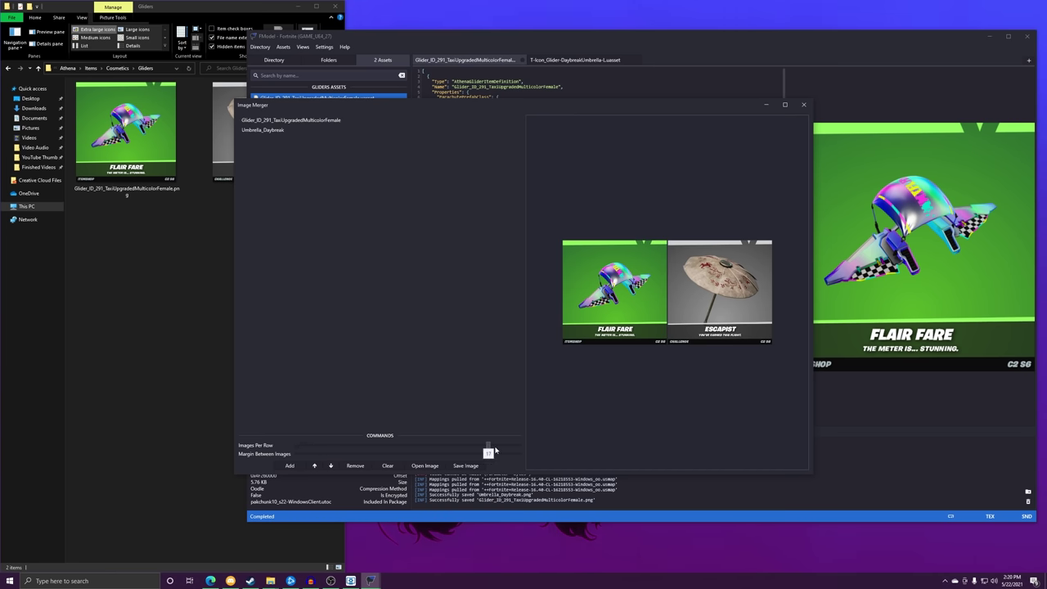
left_click(348, 442)
left_click_drag(348, 441, 244, 452)
Move the Image Merger aside and extract Wrap_355_TaxiUpgradedMulticolor from the Cosmetics\ItemWraps folder to save its icon.
left_click_drag(410, 104, 274, 136)
left_click(328, 60)
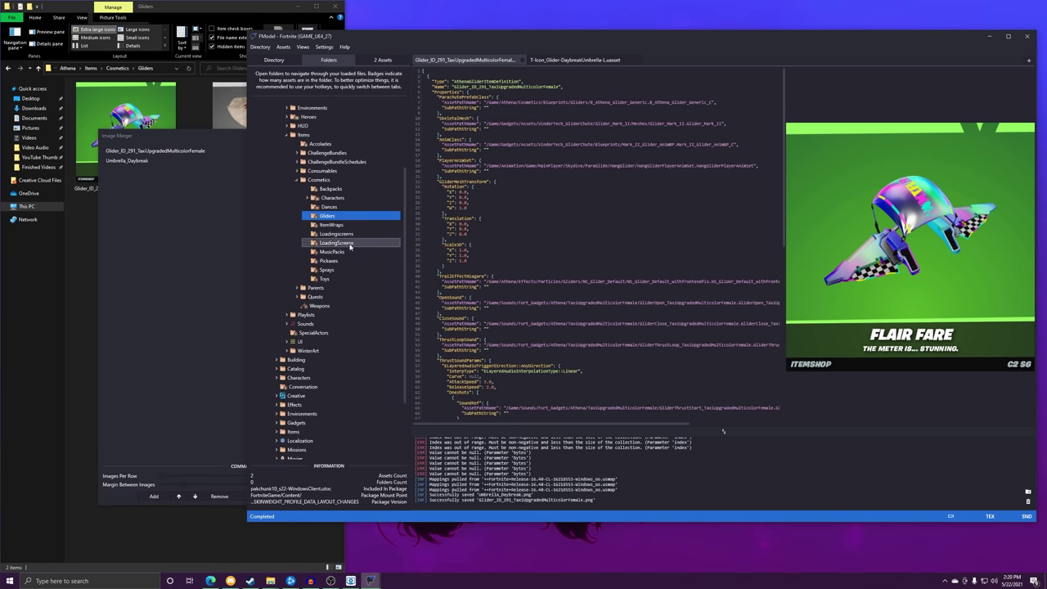
double_click(346, 225)
double_click(325, 119)
Add Wrap_355_TaxiUpgradedMulticolor from the nested ItemWraps texture folder to the Image Merger and lay out three images per row.
left_click(197, 196)
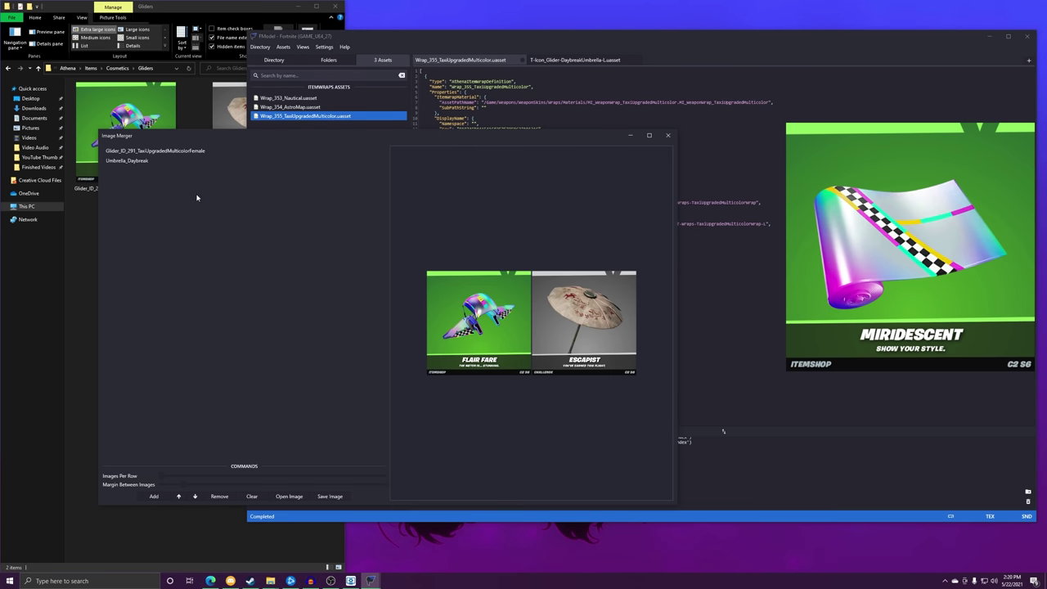
left_click_drag(213, 139, 365, 123)
left_click(316, 478)
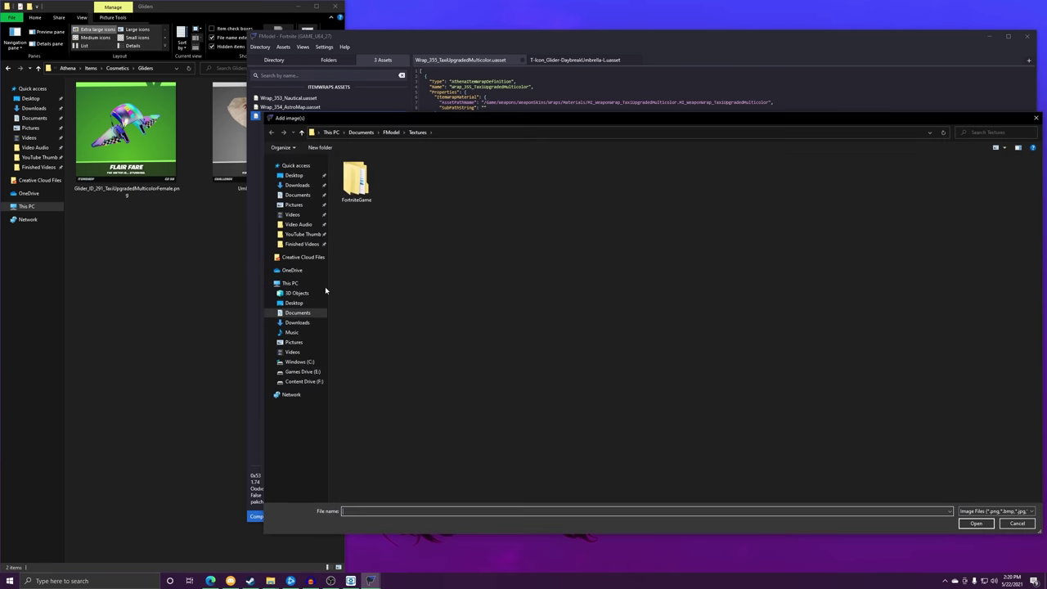
double_click(352, 172)
double_click(352, 172)
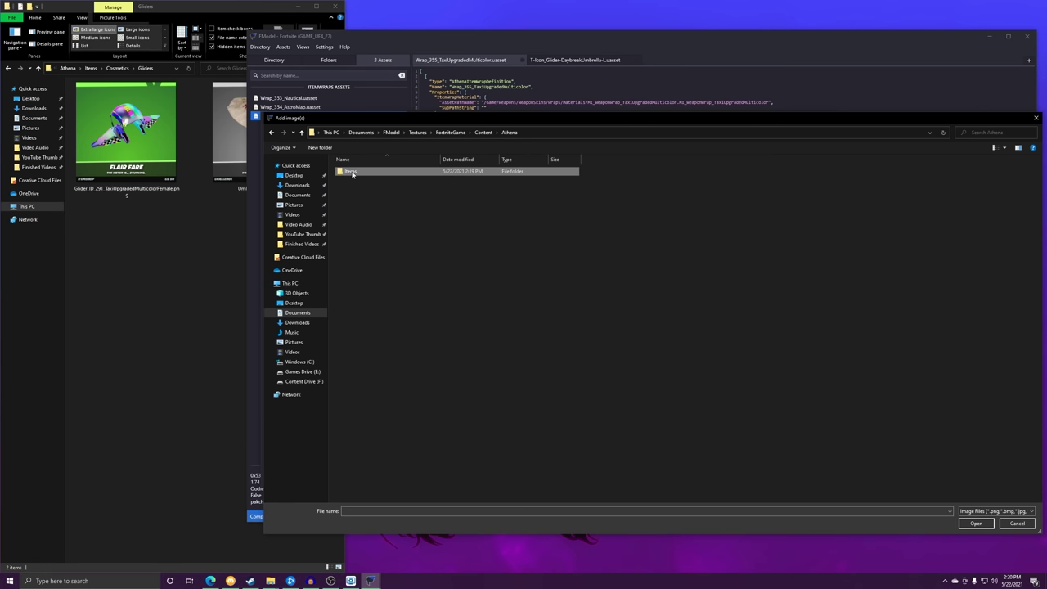
double_click(354, 172)
double_click(355, 172)
double_click(355, 179)
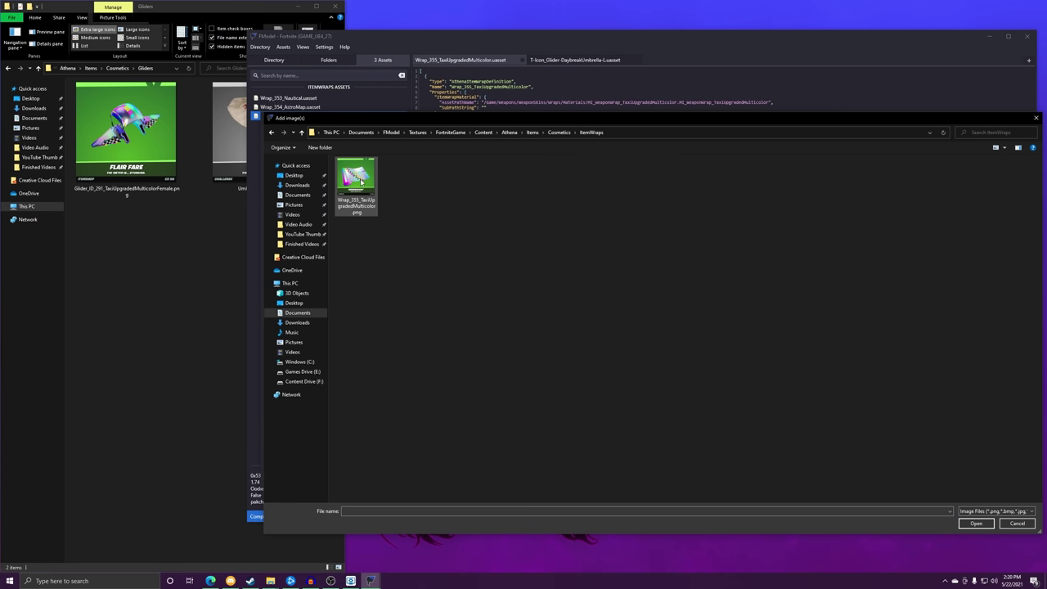
double_click(357, 184)
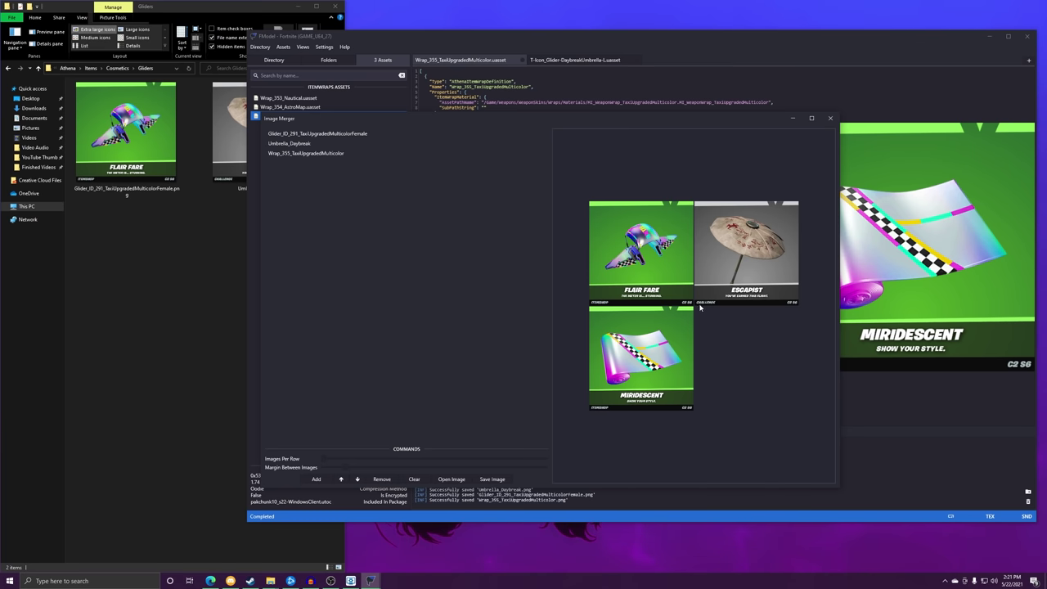
left_click_drag(305, 460, 334, 460)
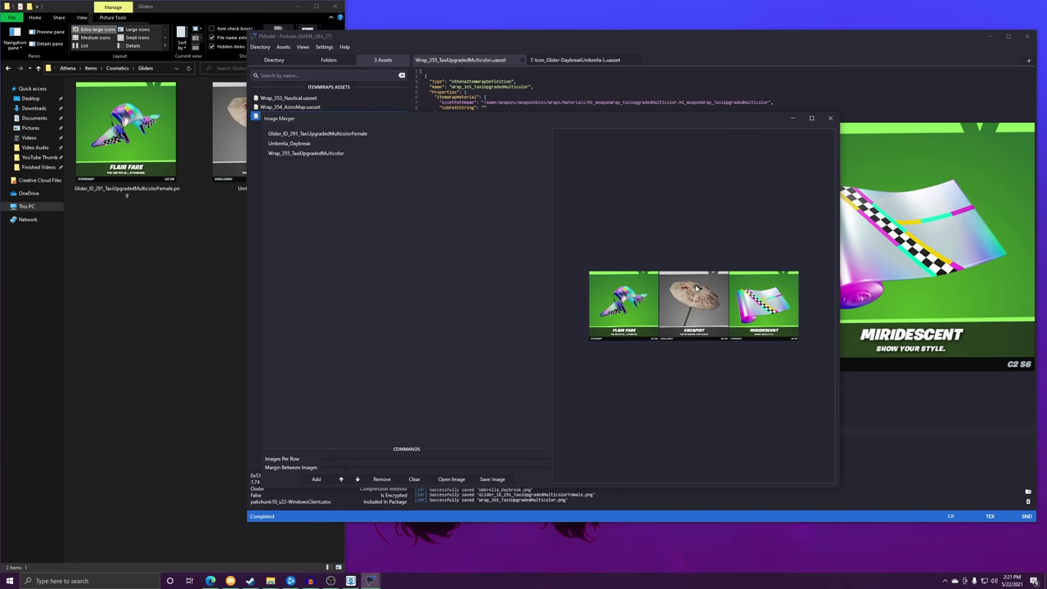
Switch to the browser, paste the merged image into a draft tweet to preview it, and discard the attachment.
left_click(210, 580)
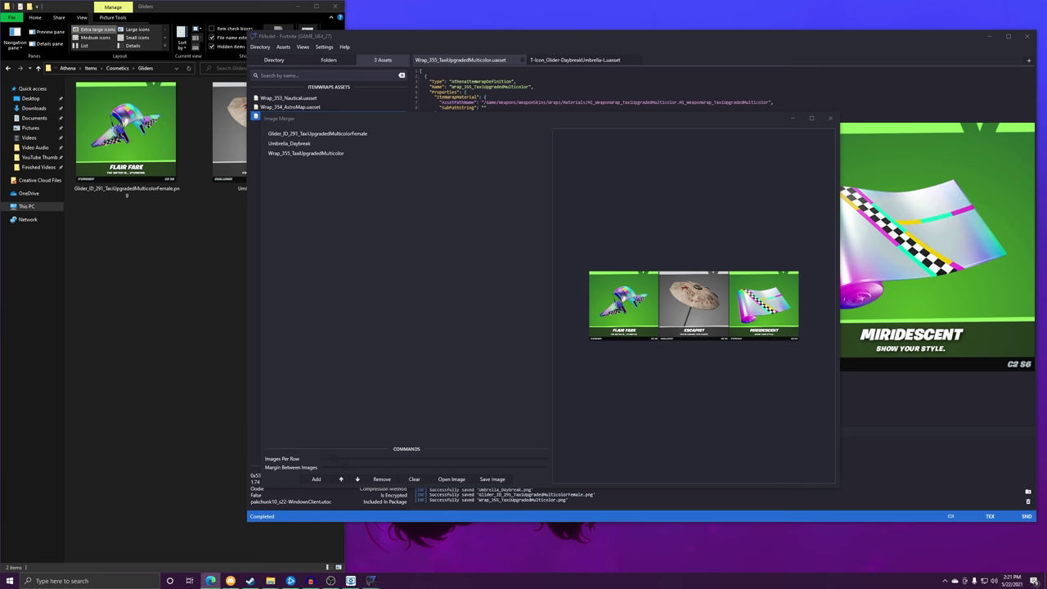
left_click(543, 348)
key("ctrl+v")
left_click(689, 385)
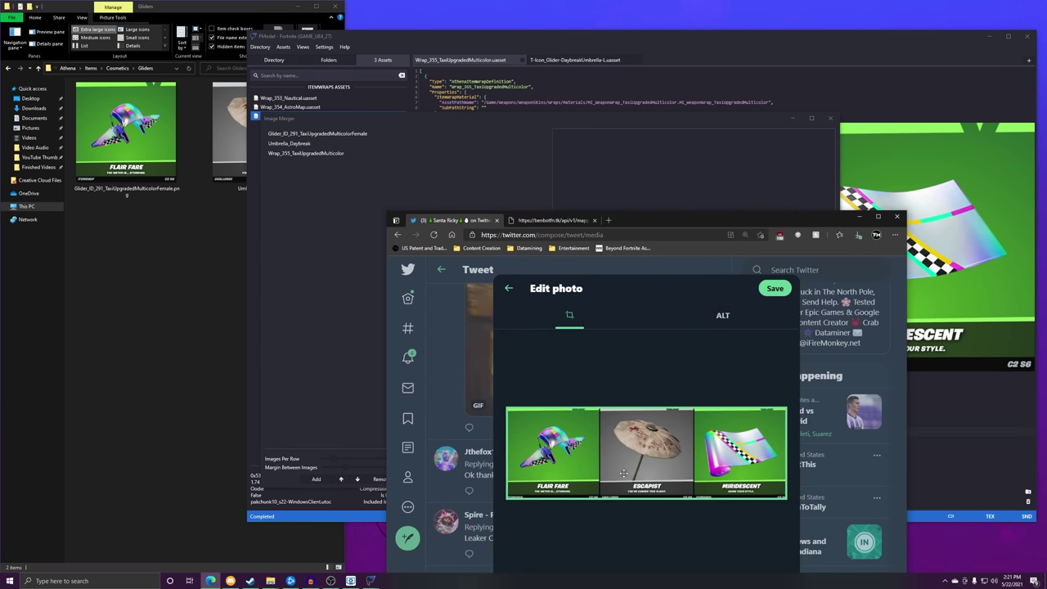
left_click(508, 288)
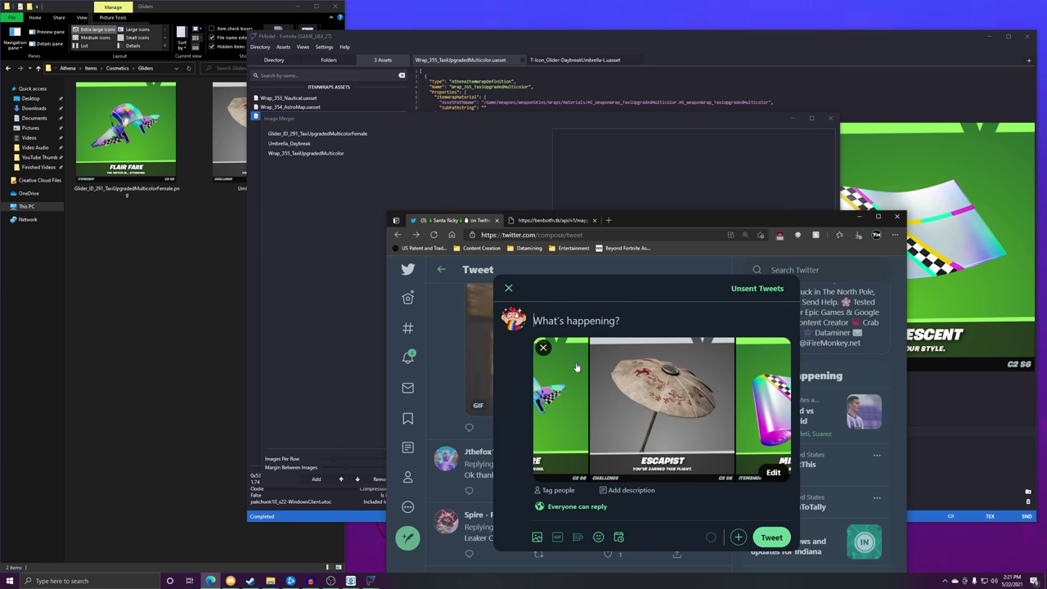
left_click(543, 349)
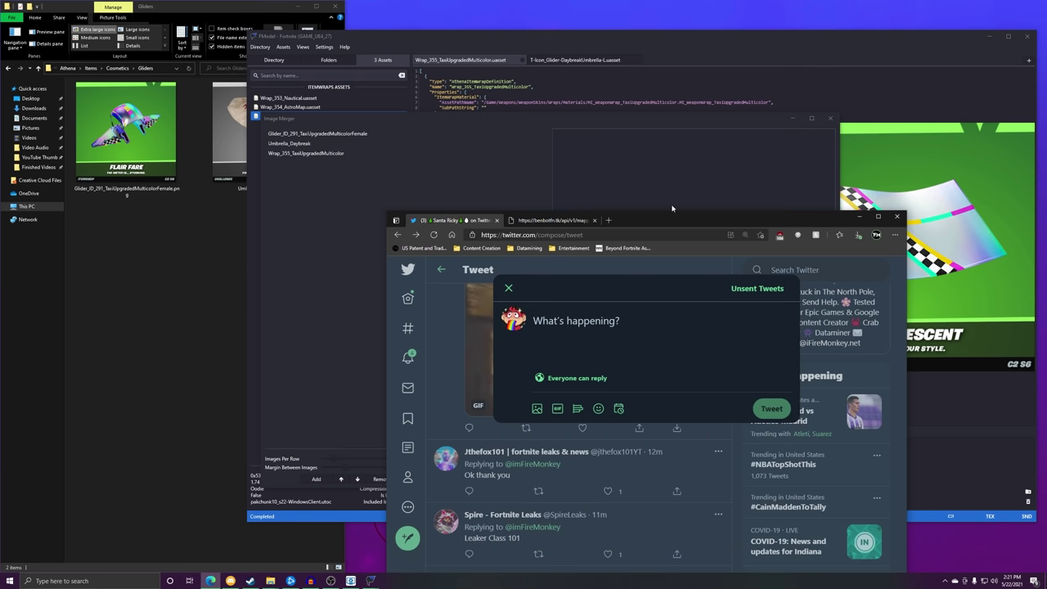
left_click(671, 214)
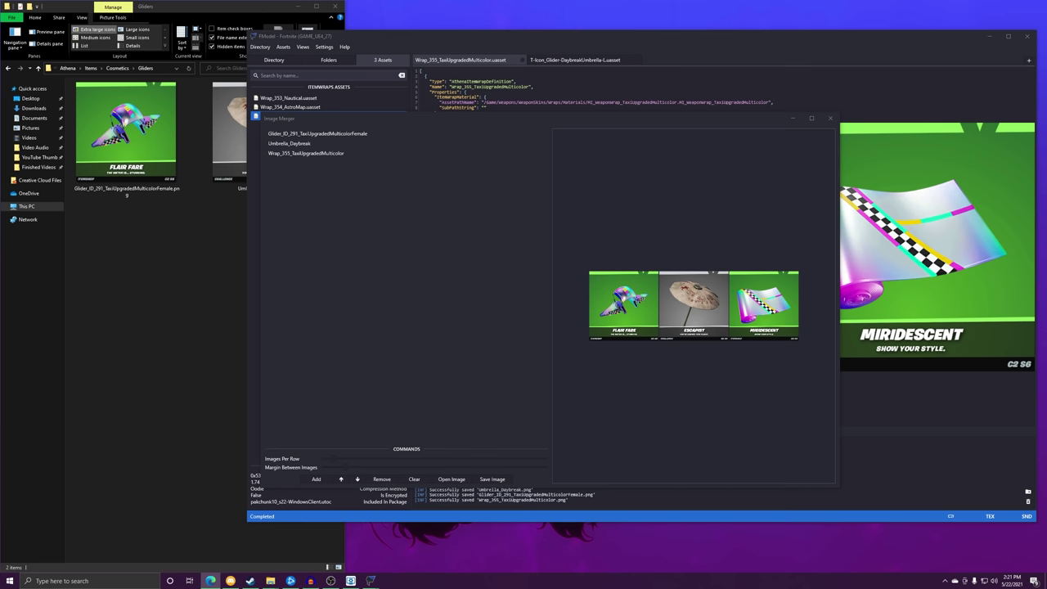
Open the merged image in its own maximized window to examine the three cosmetics, and close it.
left_click(450, 479)
left_click(811, 188)
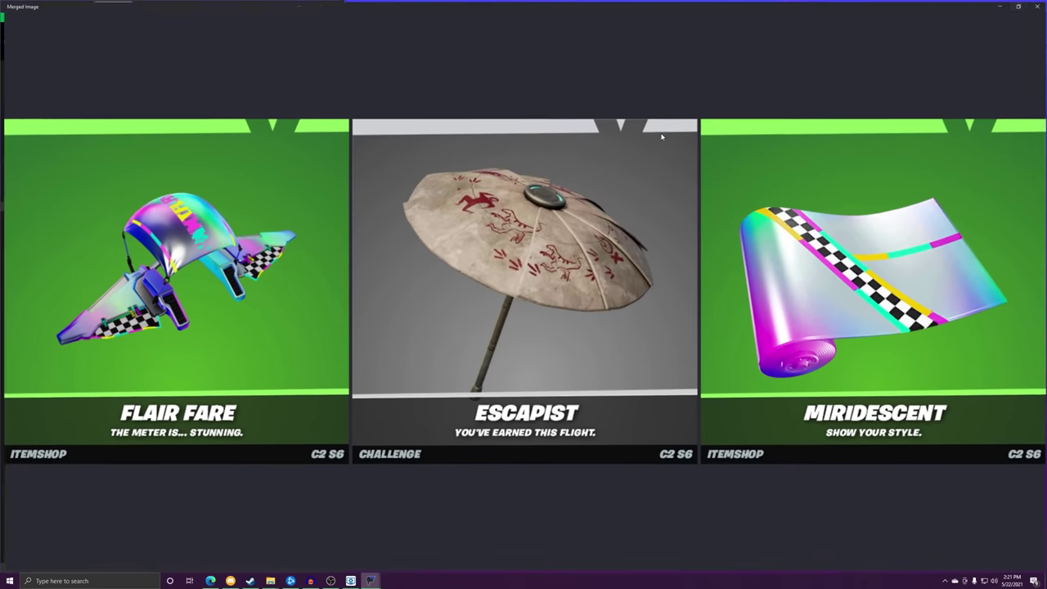
left_click(1037, 5)
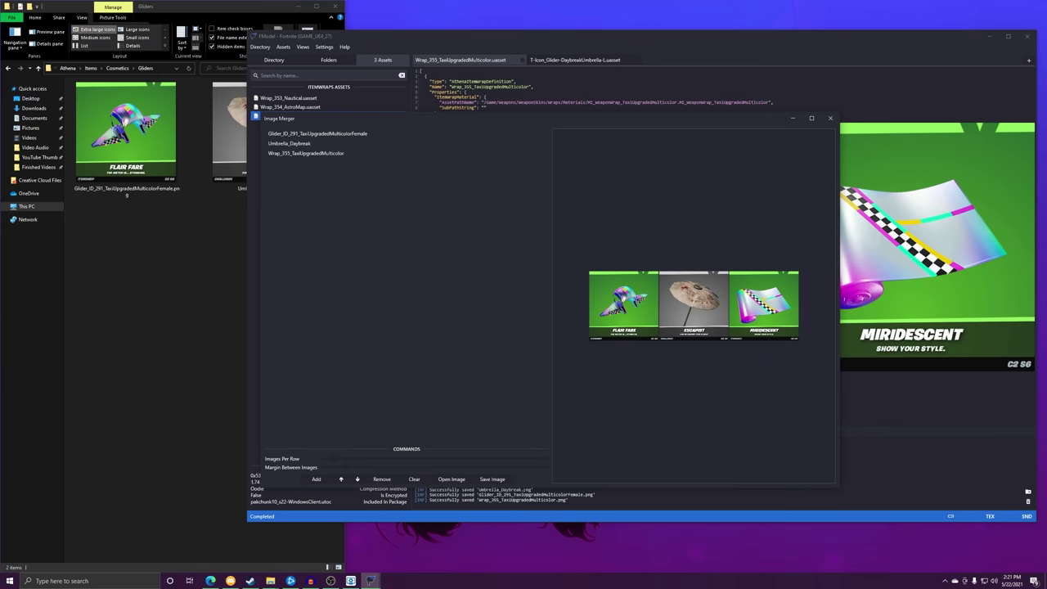
Save the merged image as merge.png in the Documents\FModel folder.
left_click(492, 479)
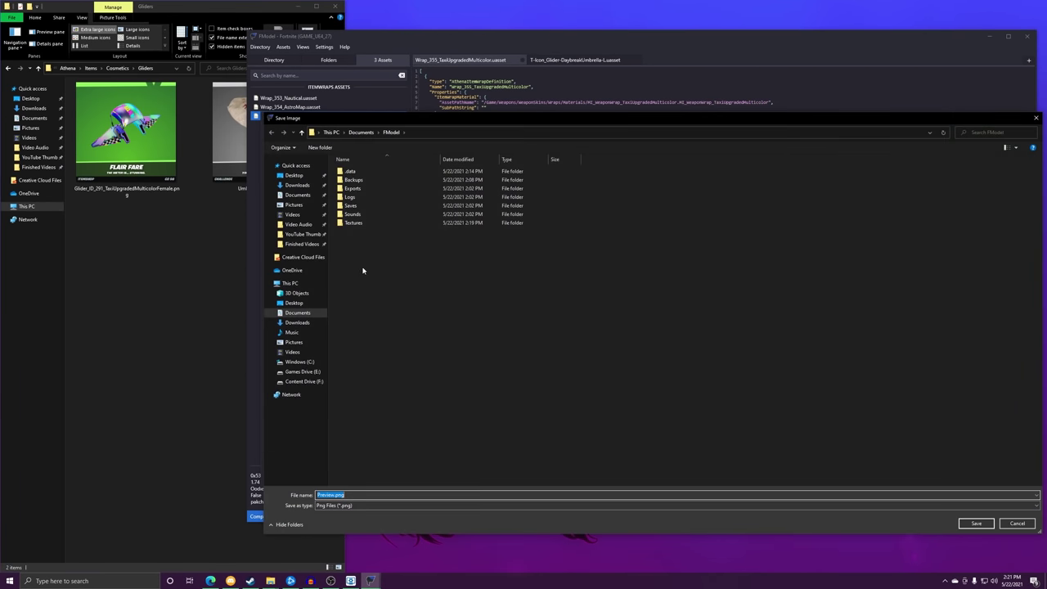
type("mlrgerg")
key("Return")
In File Explorer, go back up to Documents\FModel and show merge.png with extra large icons.
left_click(82, 71)
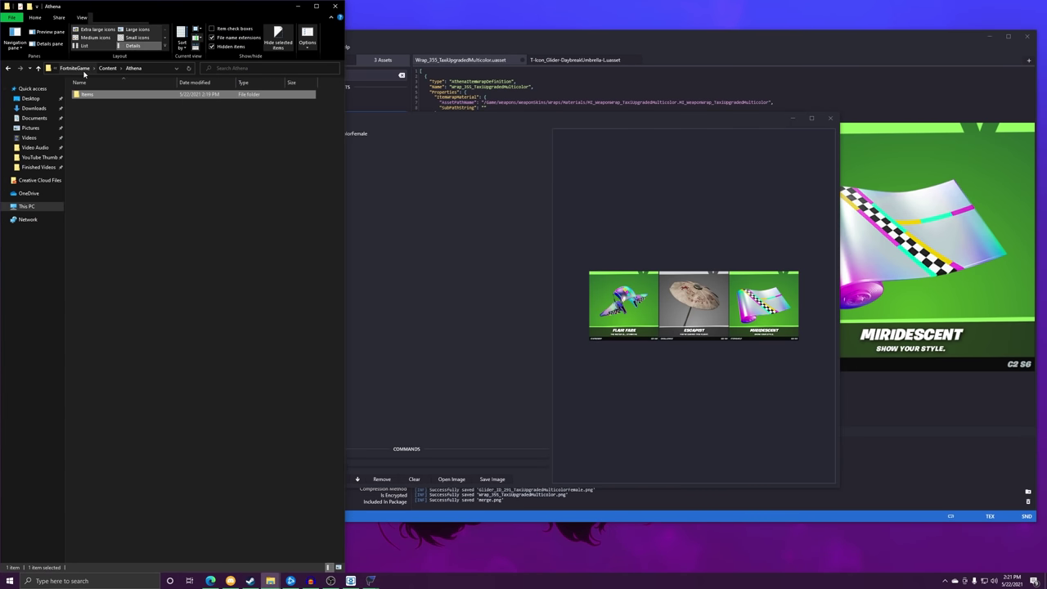
left_click(78, 68)
left_click(69, 69)
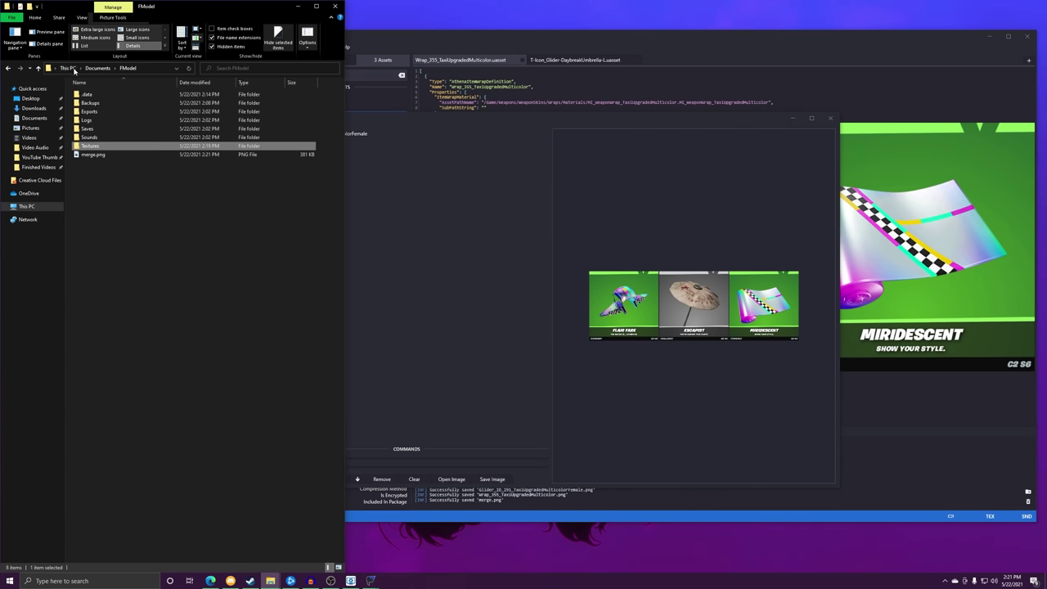
left_click(121, 155)
key("ctrl+shift+1")
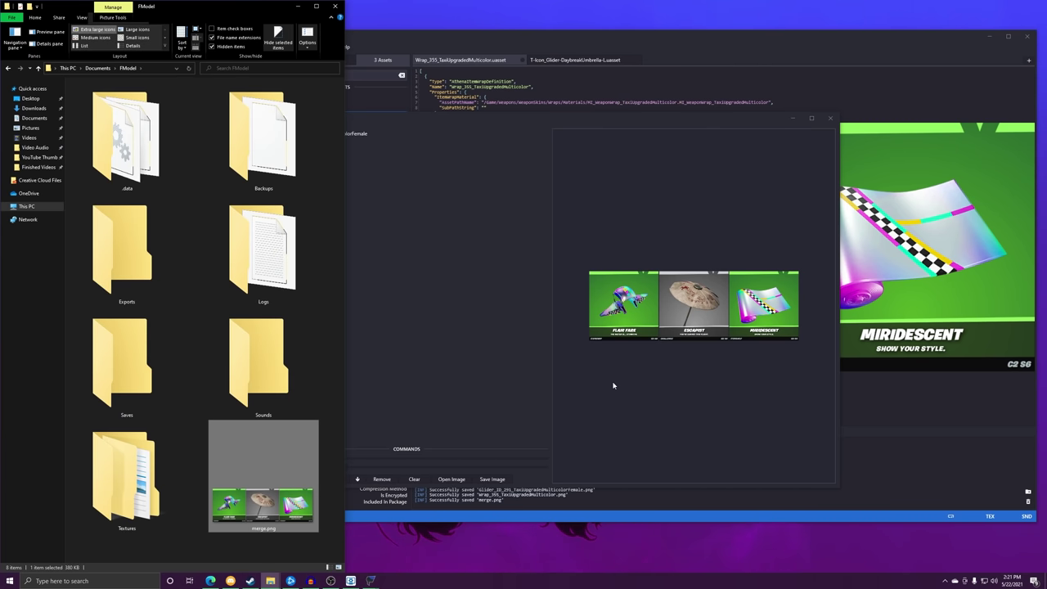
Remove Umbrella_Daybreak from the Image Merger list and try reordering Wrap_355_TaxiUpgradedMulticolor up and back down.
left_click(613, 385)
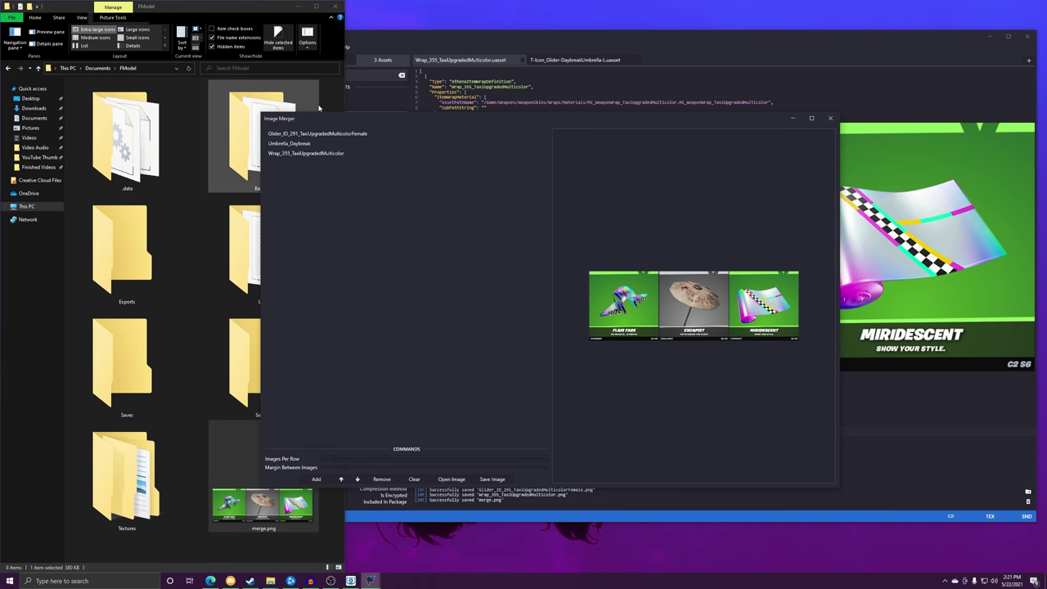
left_click(325, 146)
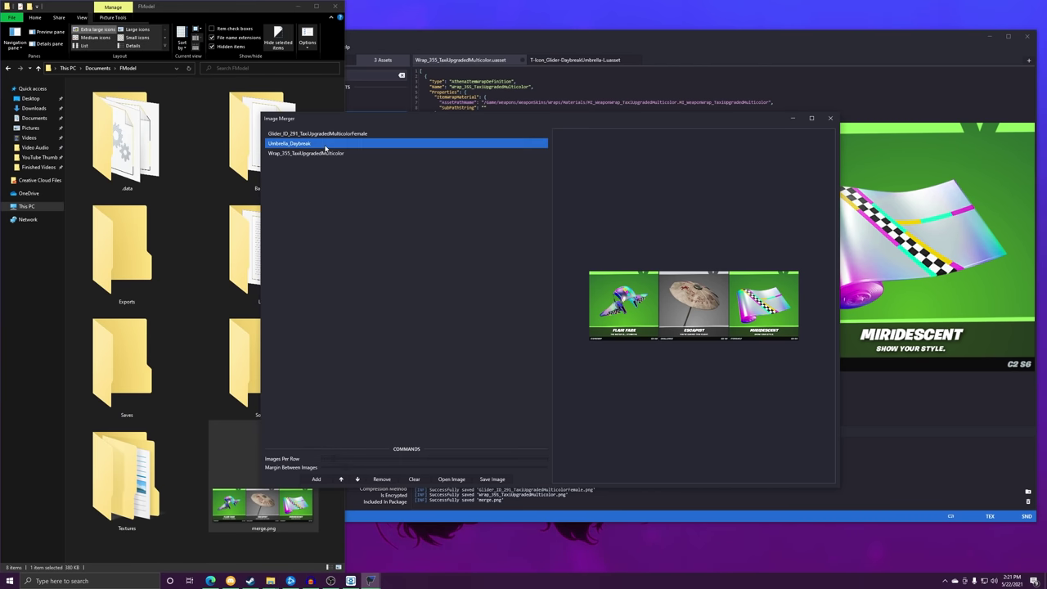
left_click(381, 478)
left_click(317, 144)
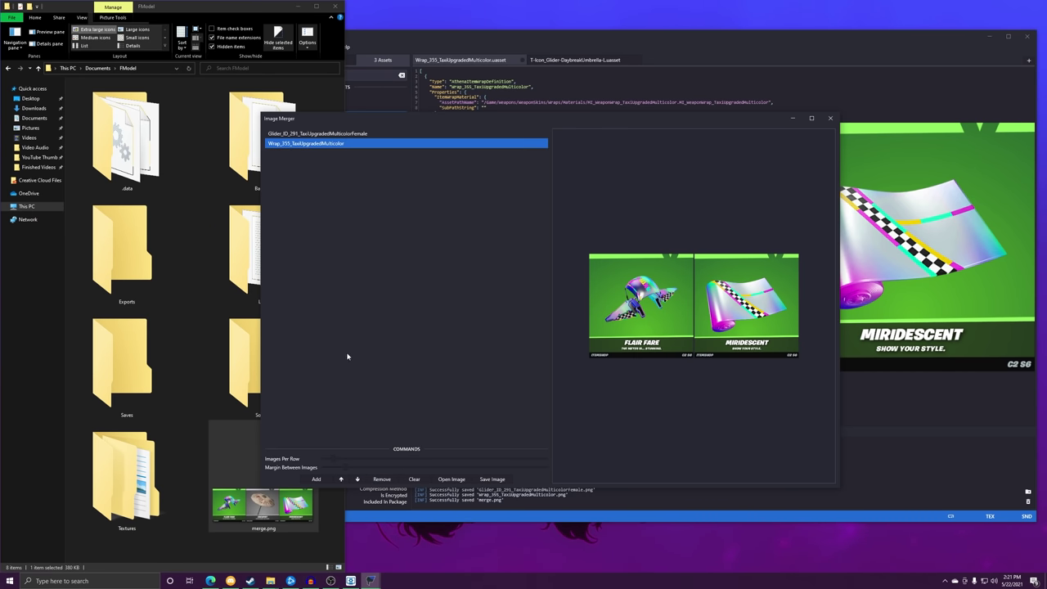
left_click(341, 479)
left_click(356, 479)
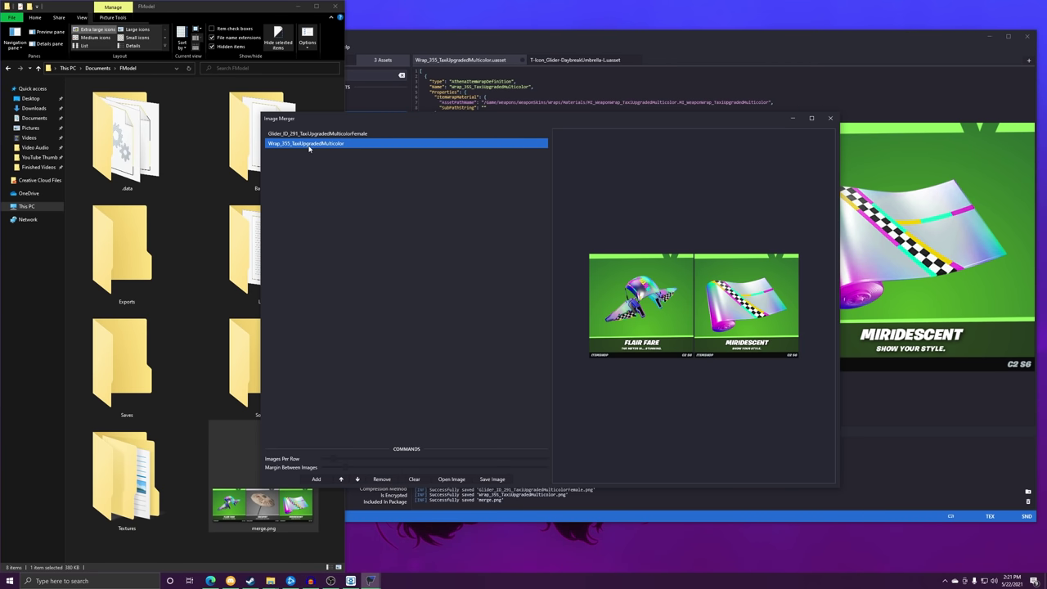
Clear all images from the Image Merger and close it.
left_click(414, 479)
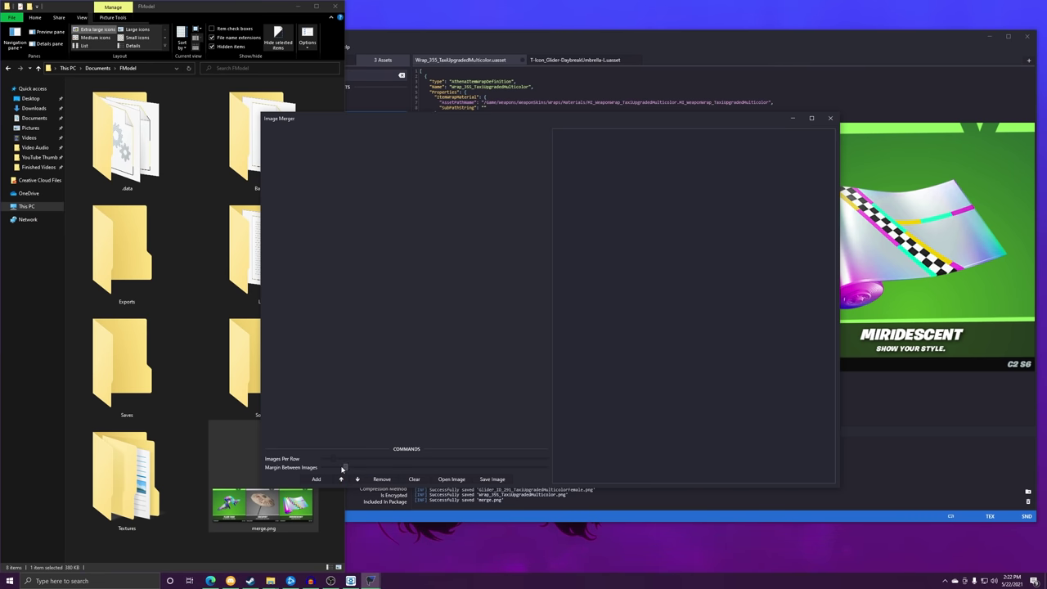
left_click(831, 119)
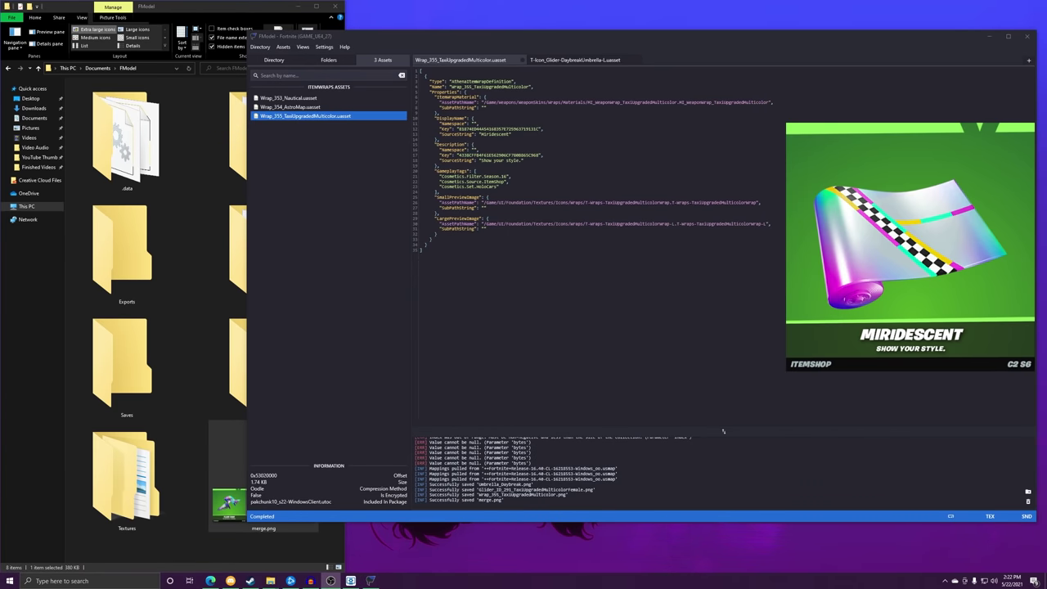
Expand ChallengeBundles under Athena\Items in the folder tree and open the LTM folder's assets.
left_click(354, 64)
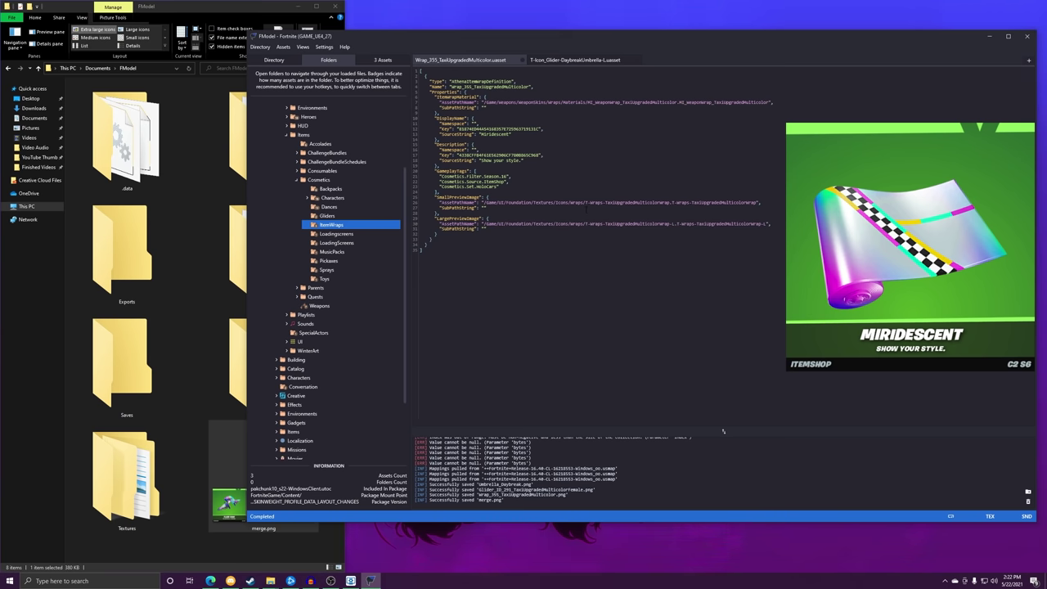
left_click(304, 134)
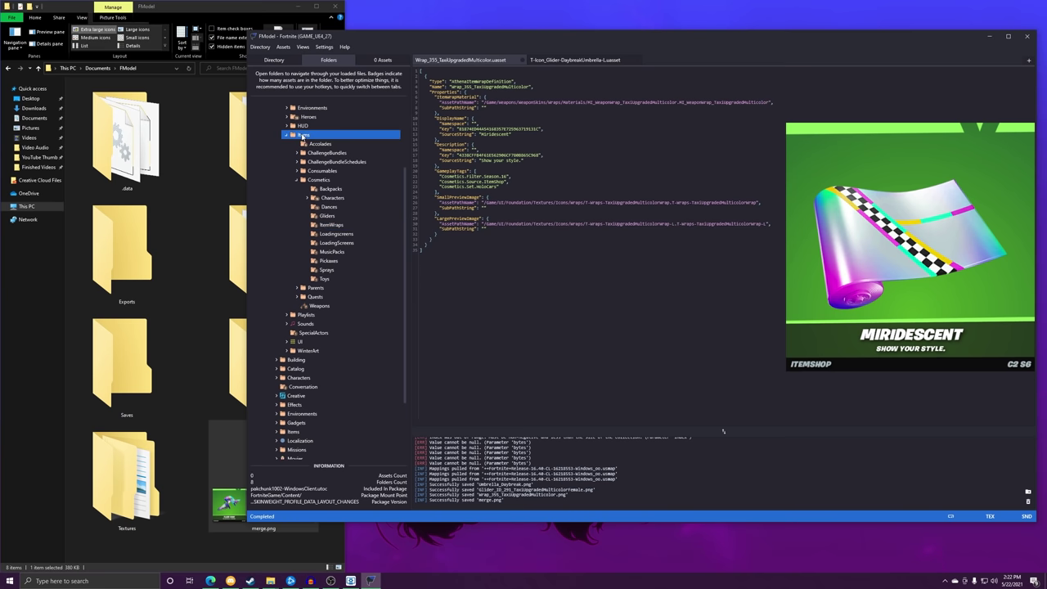
scroll(307, 163, "up", 4)
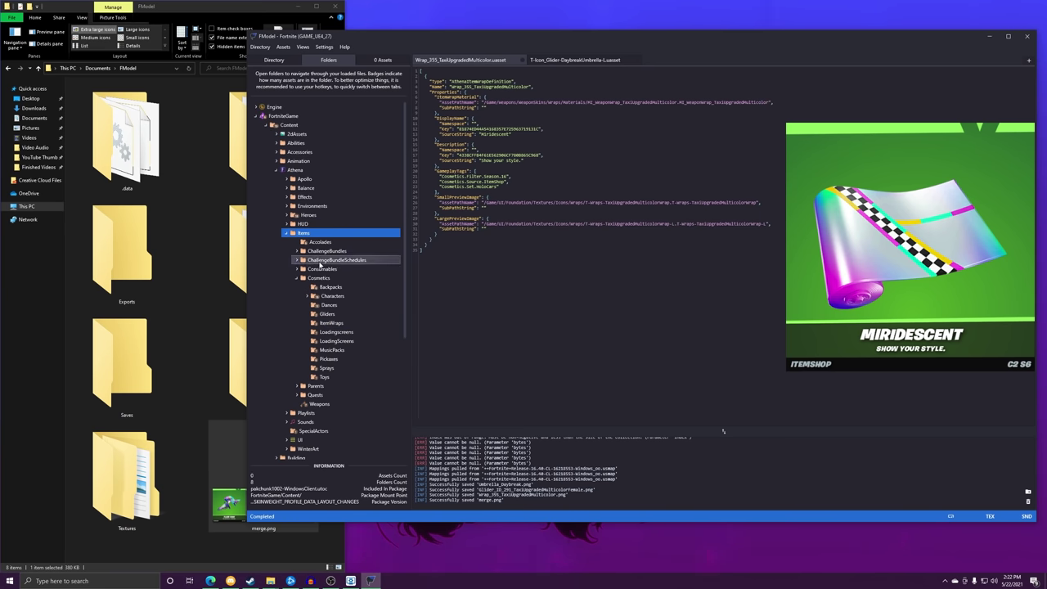
double_click(319, 250)
scroll(319, 256, "down", 2)
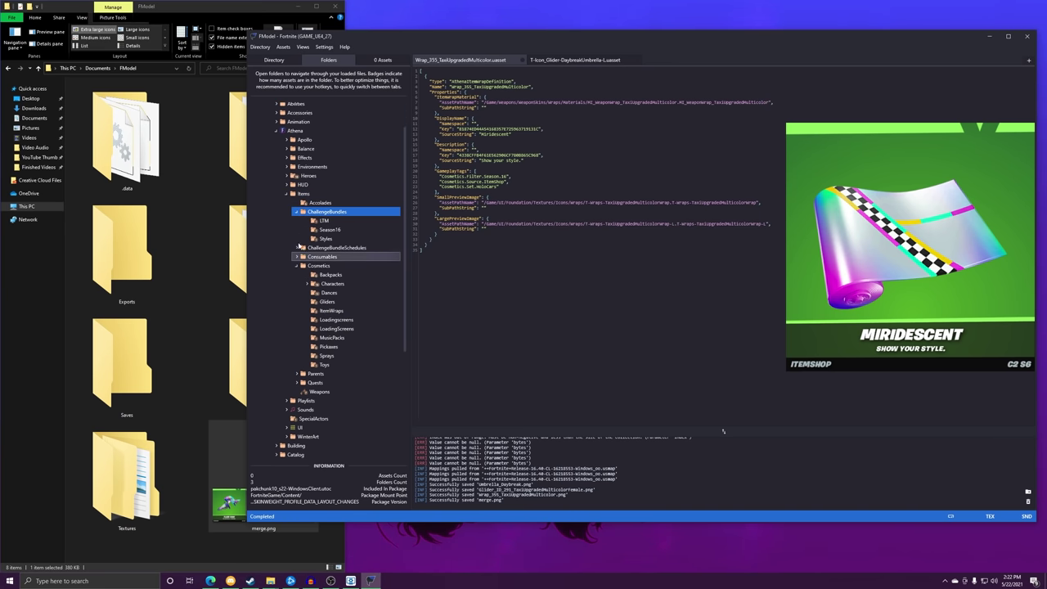
left_click(368, 221)
double_click(370, 222)
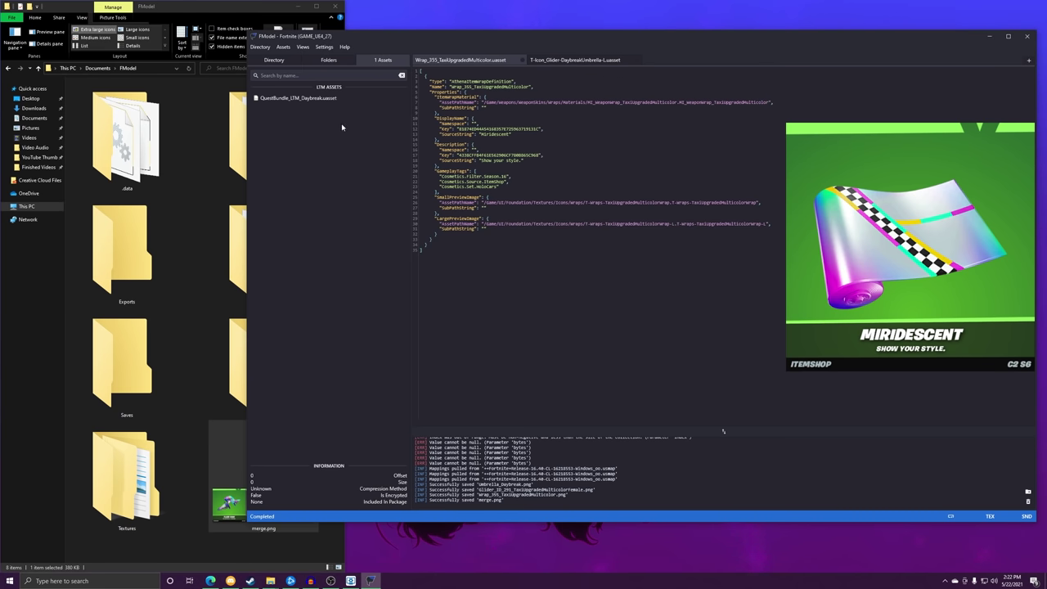
Compare the assets in the LTM and Season16 challenge bundle folders, returning to the folder tree.
left_click(328, 60)
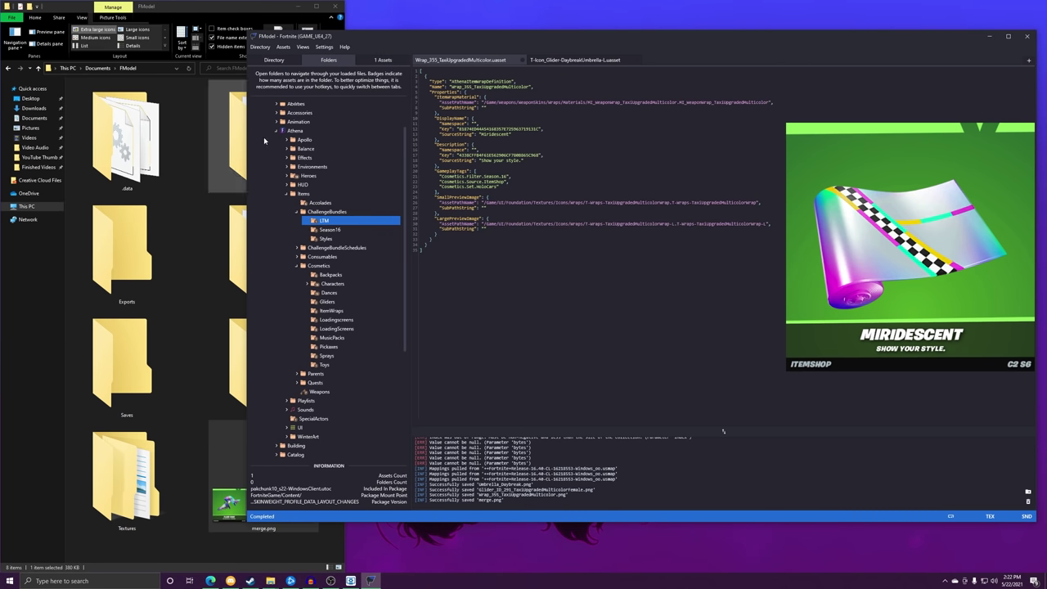
double_click(345, 220)
left_click(328, 60)
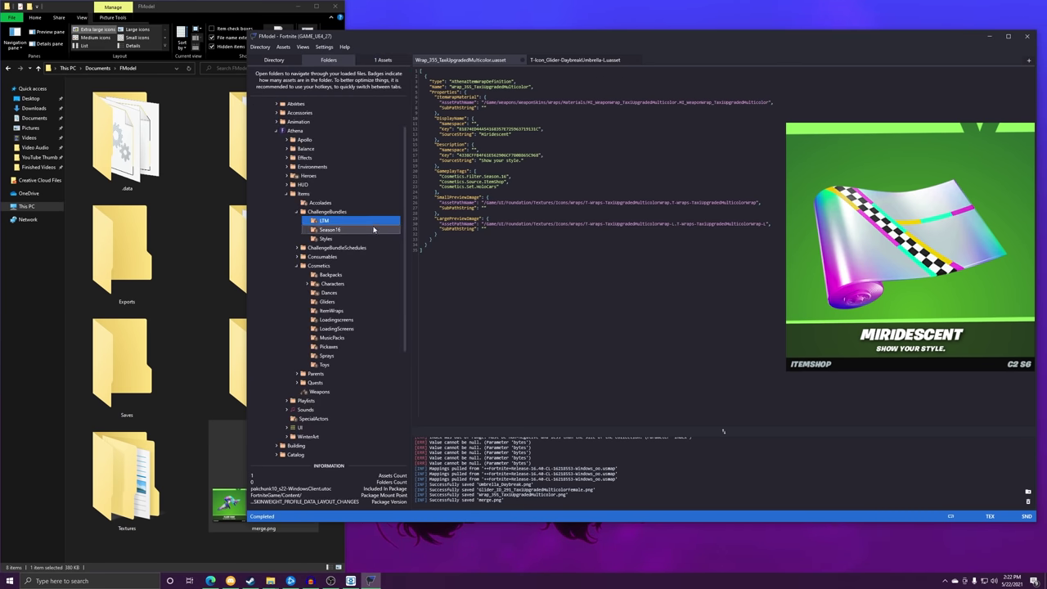
double_click(352, 228)
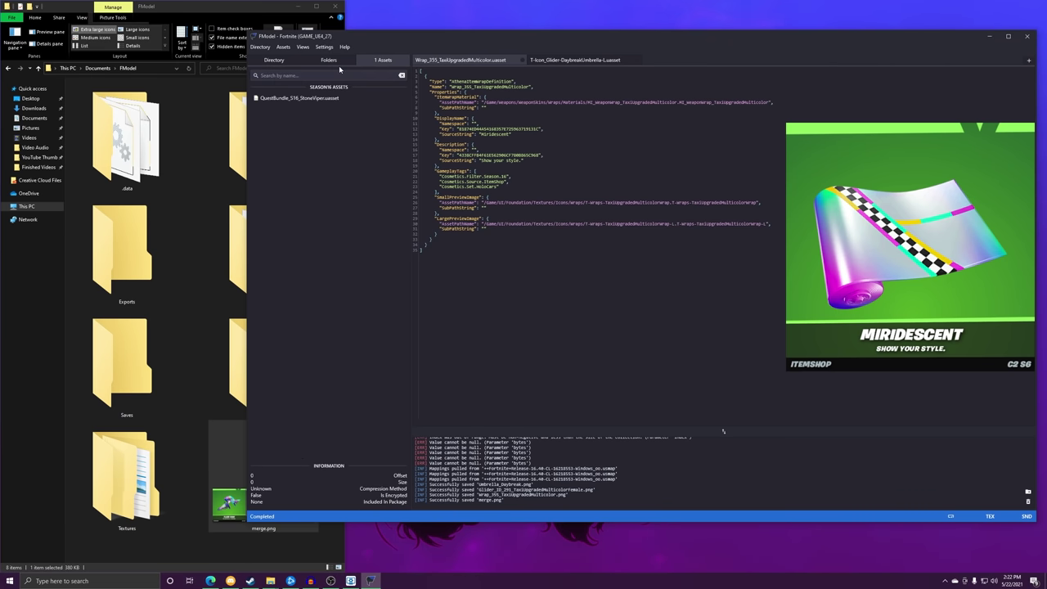
left_click(336, 63)
Extract QuestBundle_LTM_Daybreak from the LTM folder, view its challenge image in a separate window, and close that window.
double_click(337, 220)
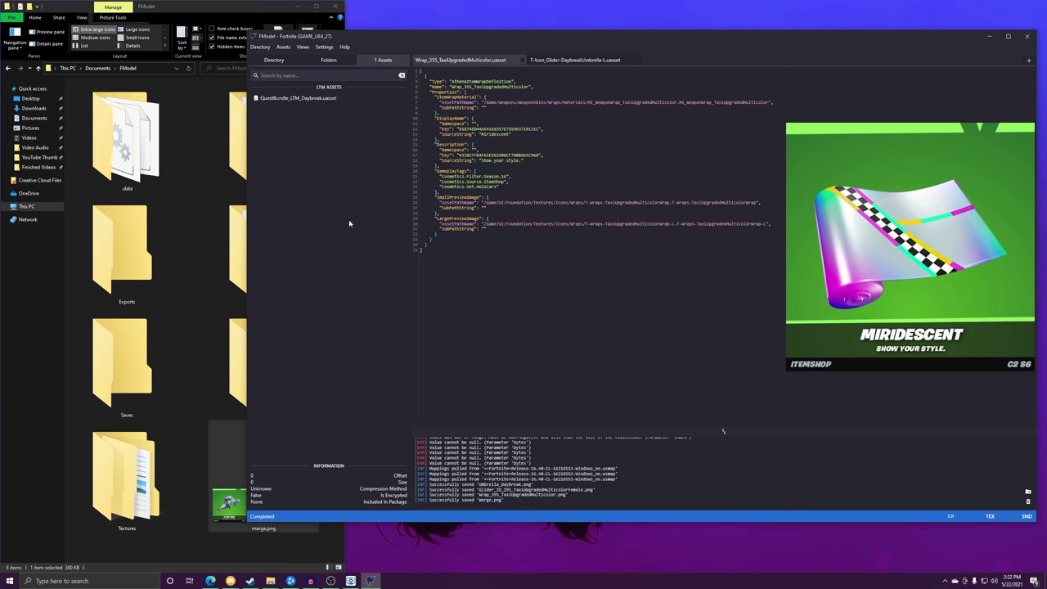
double_click(300, 99)
right_click(865, 237)
left_click(876, 239)
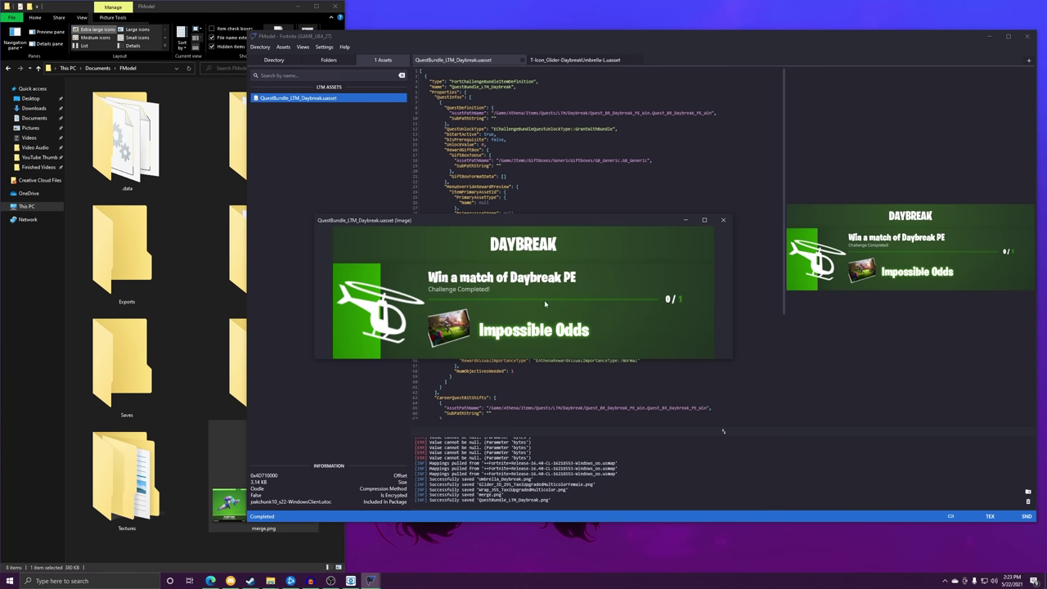
left_click(723, 219)
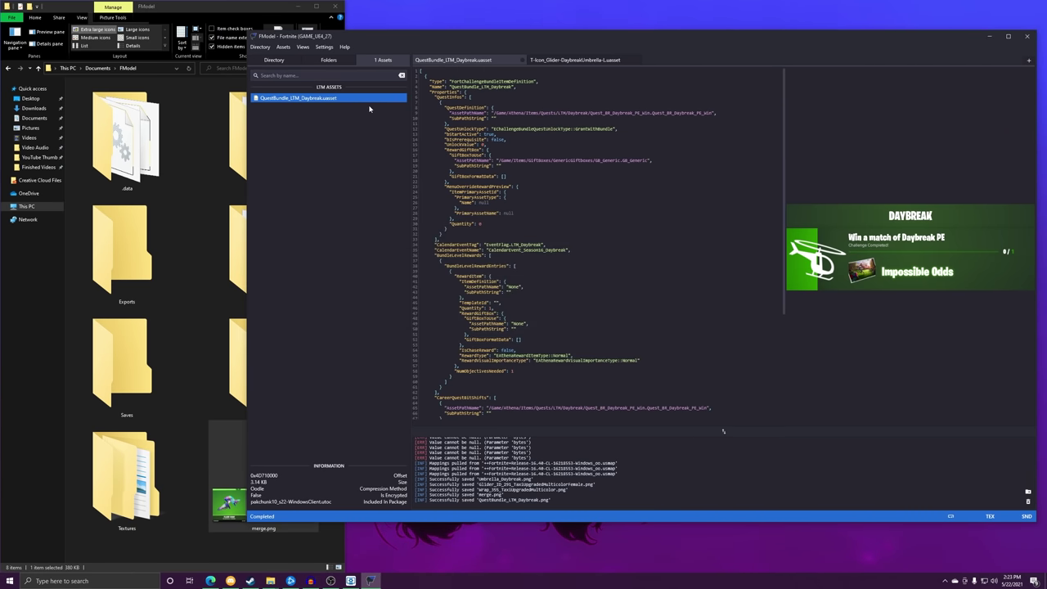
Extract QuestBundle_S16_StoneViper from the Season16 folder, view its challenge image in a separate window, and close that window.
left_click(328, 59)
double_click(333, 223)
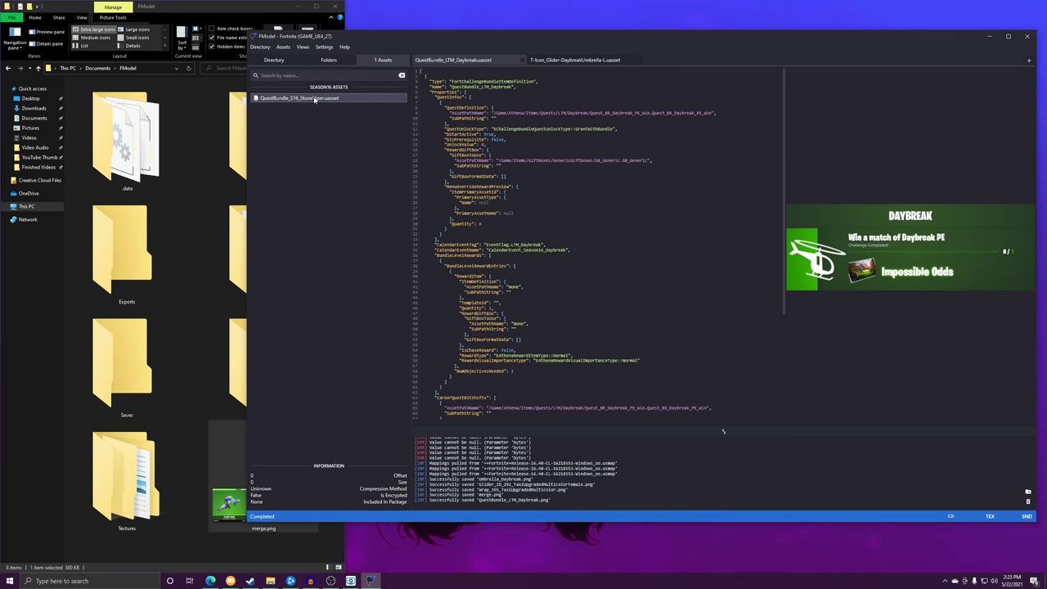
double_click(314, 99)
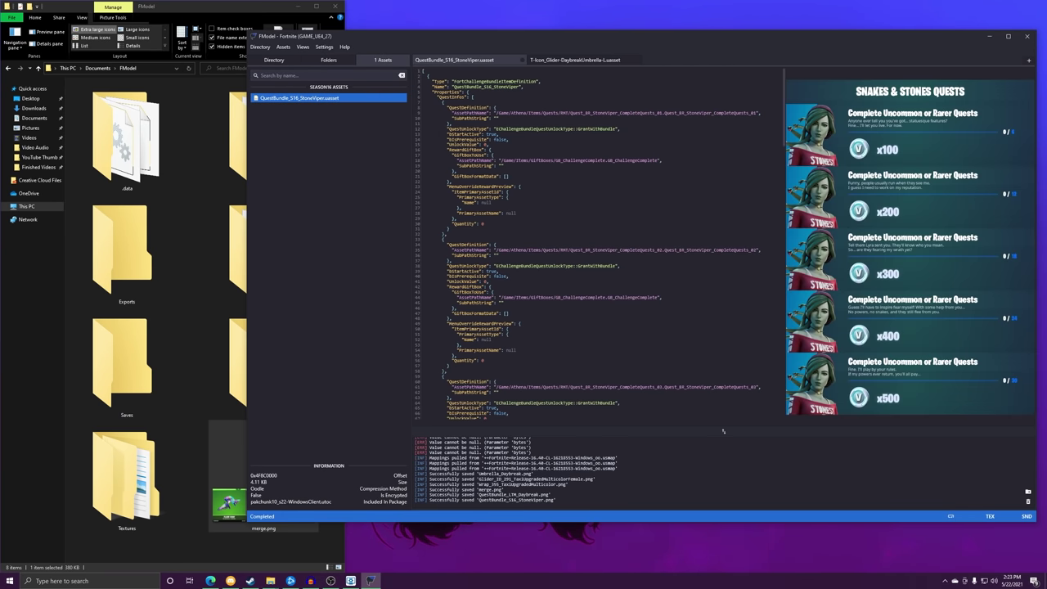
right_click(850, 183)
left_click(867, 187)
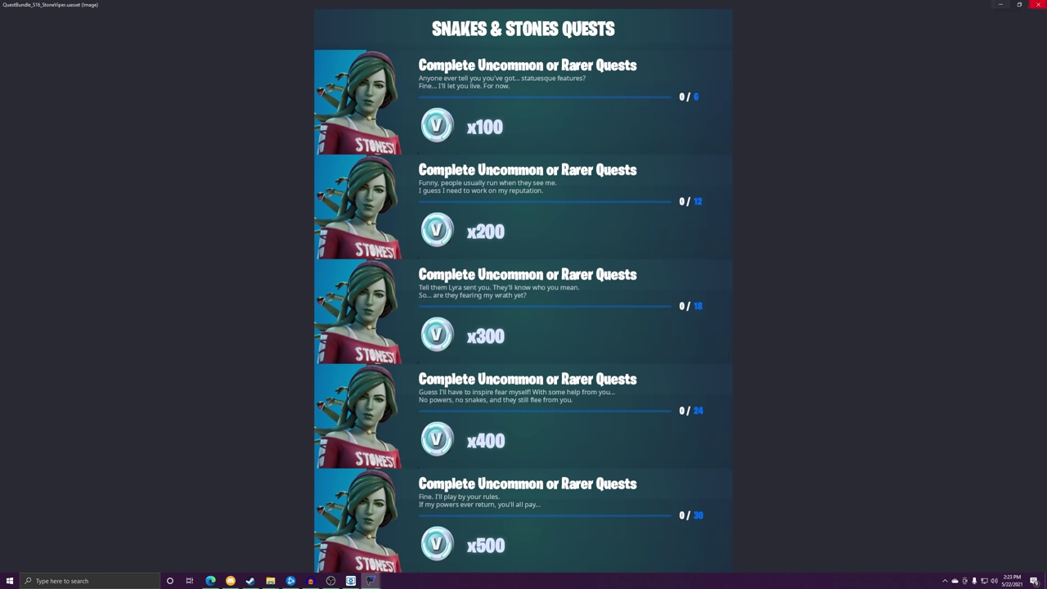
left_click(1037, 4)
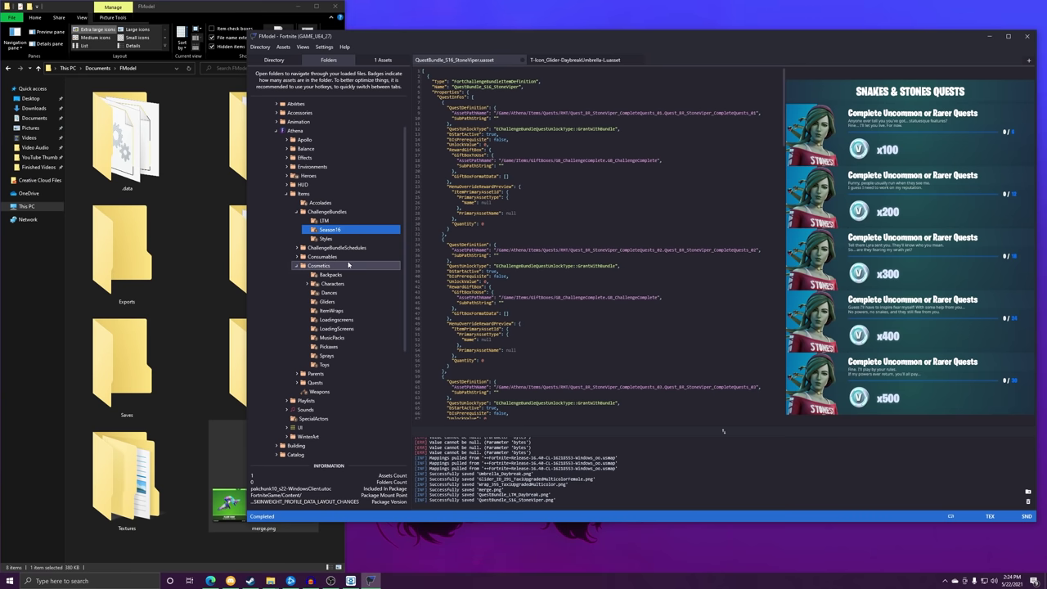
Collapse Content, expand Plugins\GameFeatures\BattlepassS16\Content\Items, and look into its QuestBundles folder before returning to the folder tree.
scroll(327, 204, "up", 1)
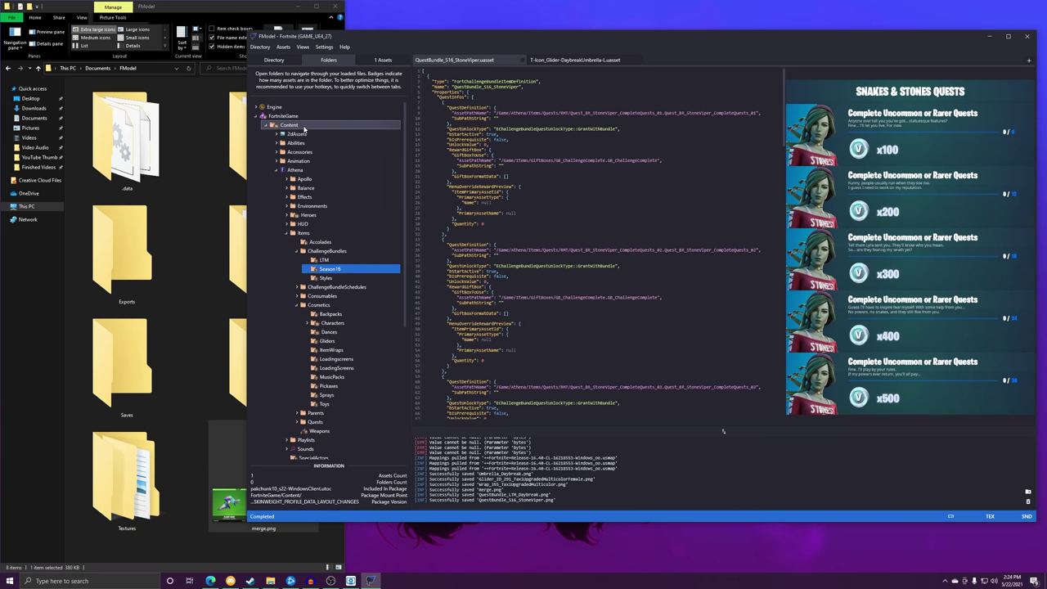
double_click(303, 127)
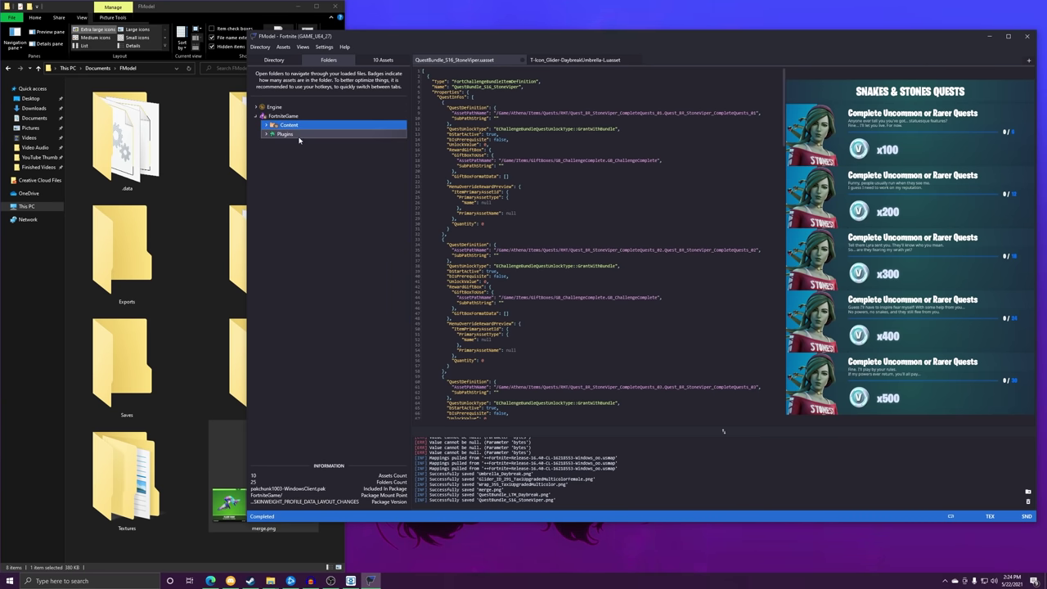
double_click(296, 135)
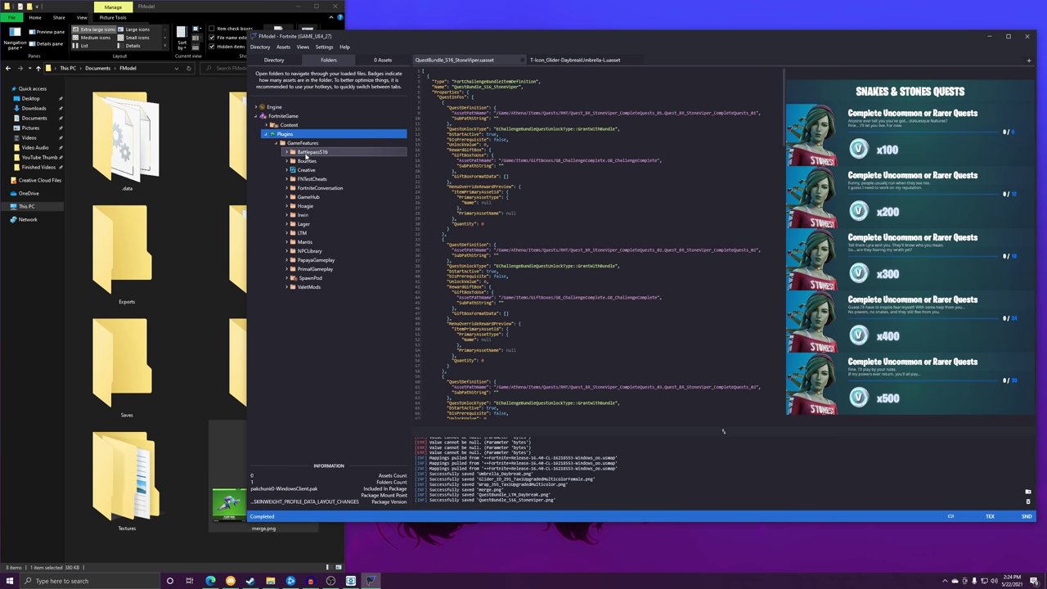
double_click(307, 152)
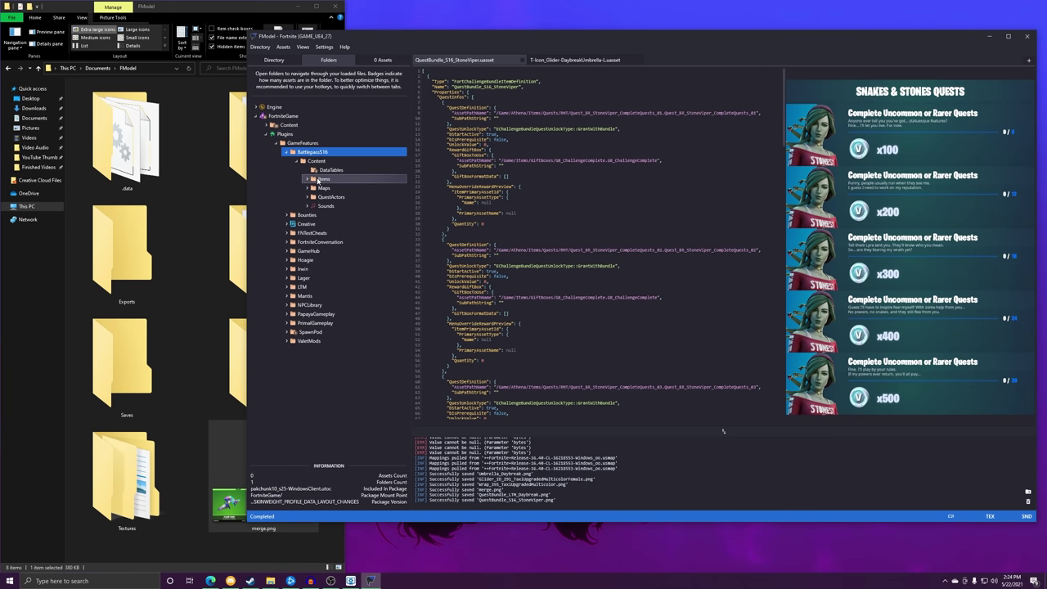
double_click(318, 178)
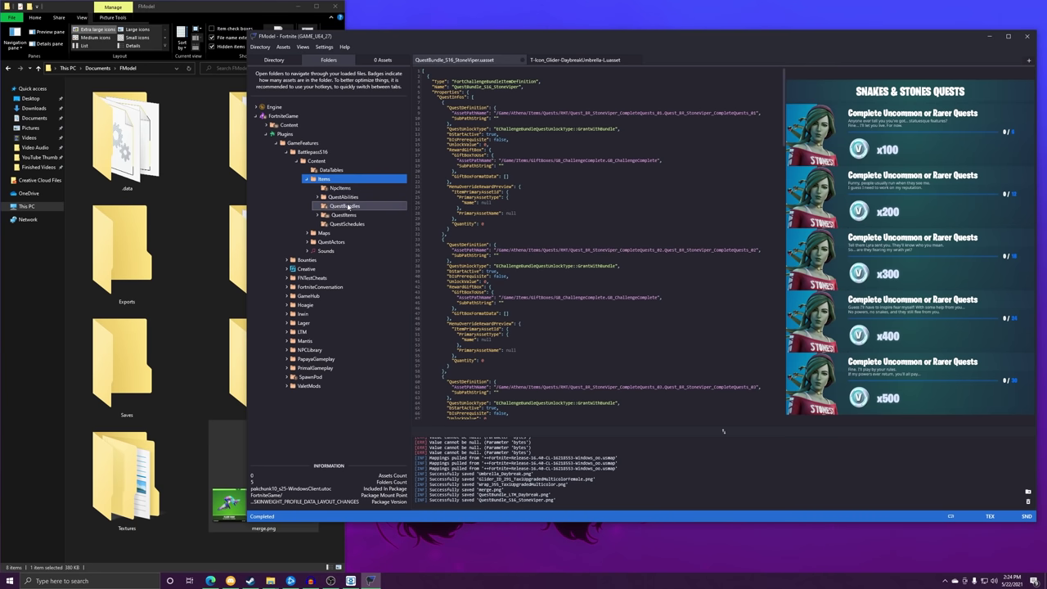
double_click(348, 205)
left_click(330, 60)
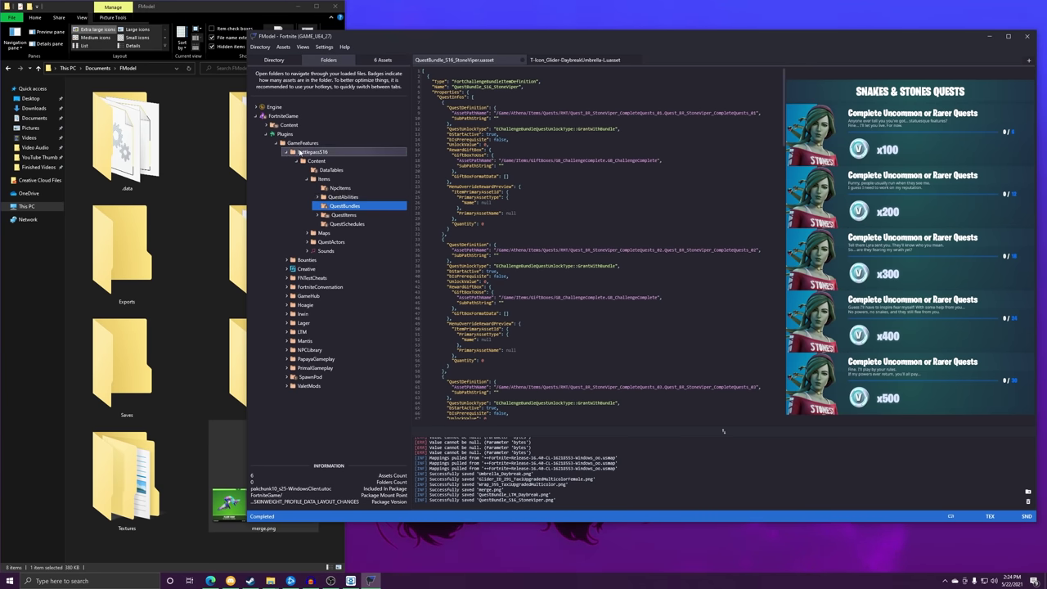
Compare the BattlepassS16 plugin folder with ChallengeBundles under Content\Athena\Items, leaving Content collapsed.
left_click(331, 152)
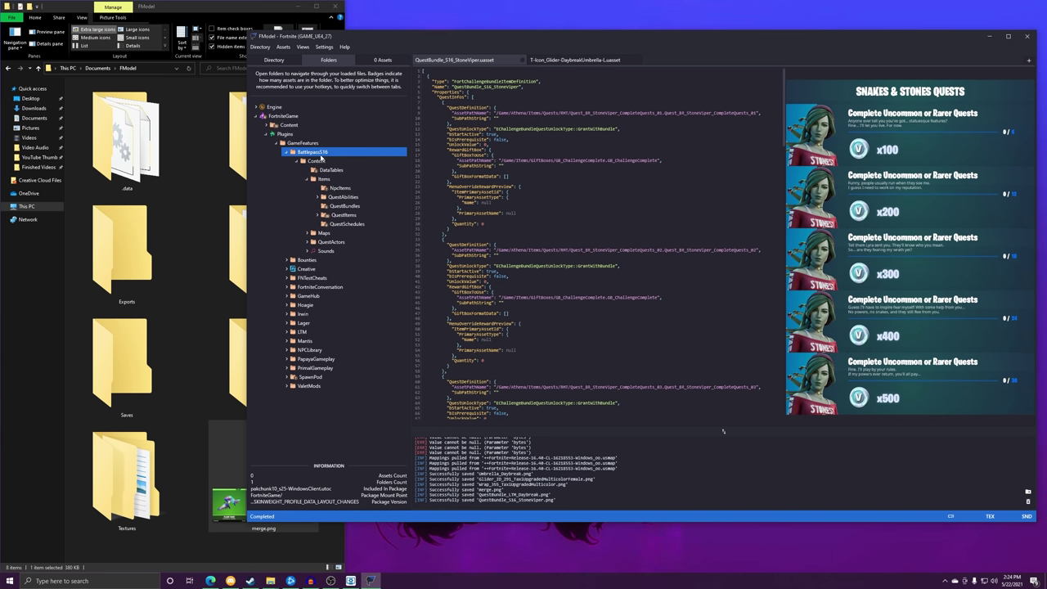
key("Left")
key("Left")
key("Left")
key("Left")
key("Left")
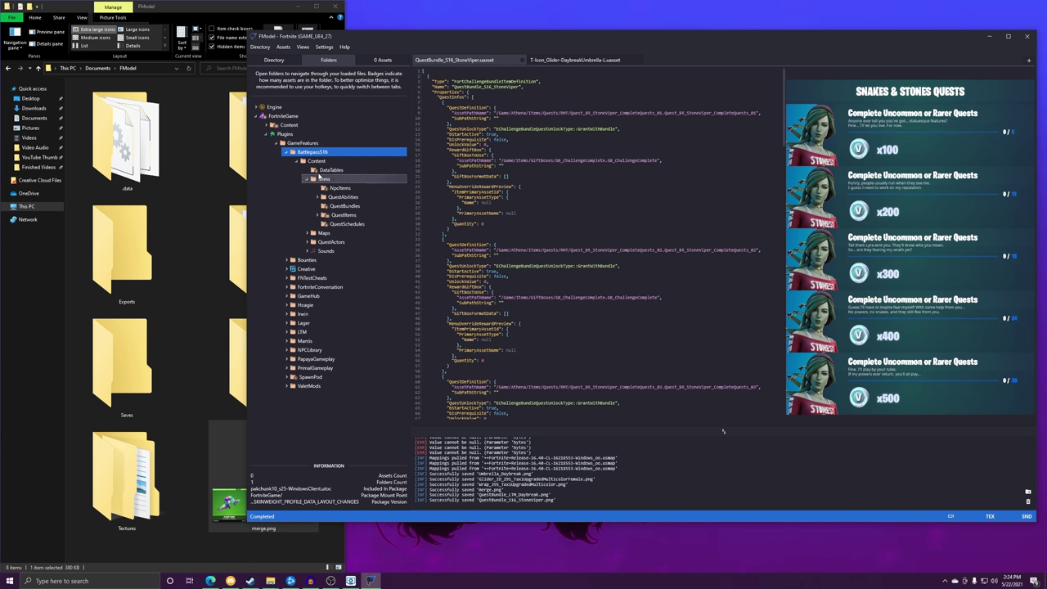
key("Up")
key("Right")
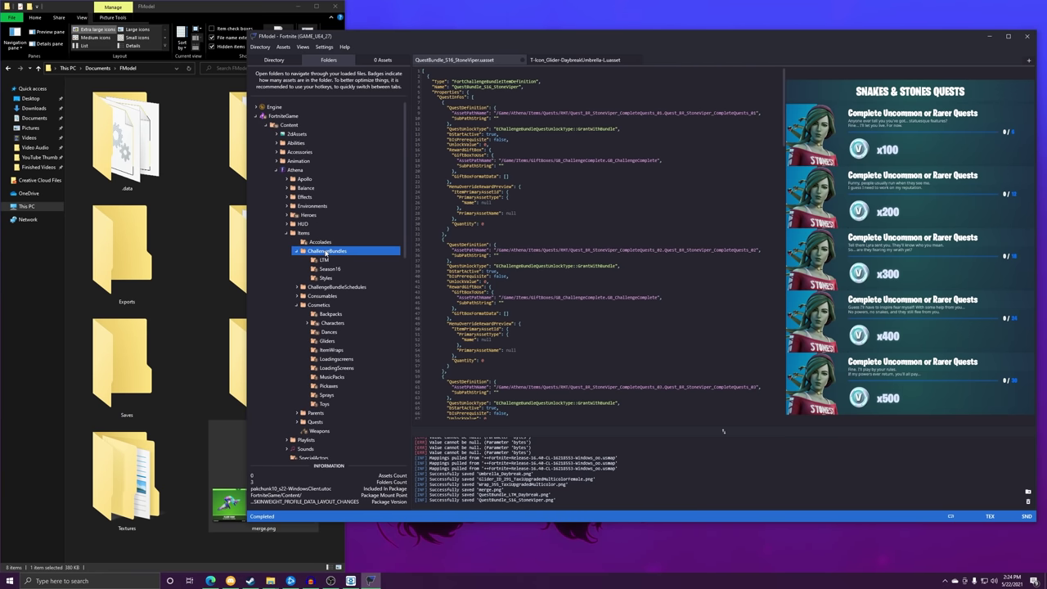
key("Up")
double_click(289, 123)
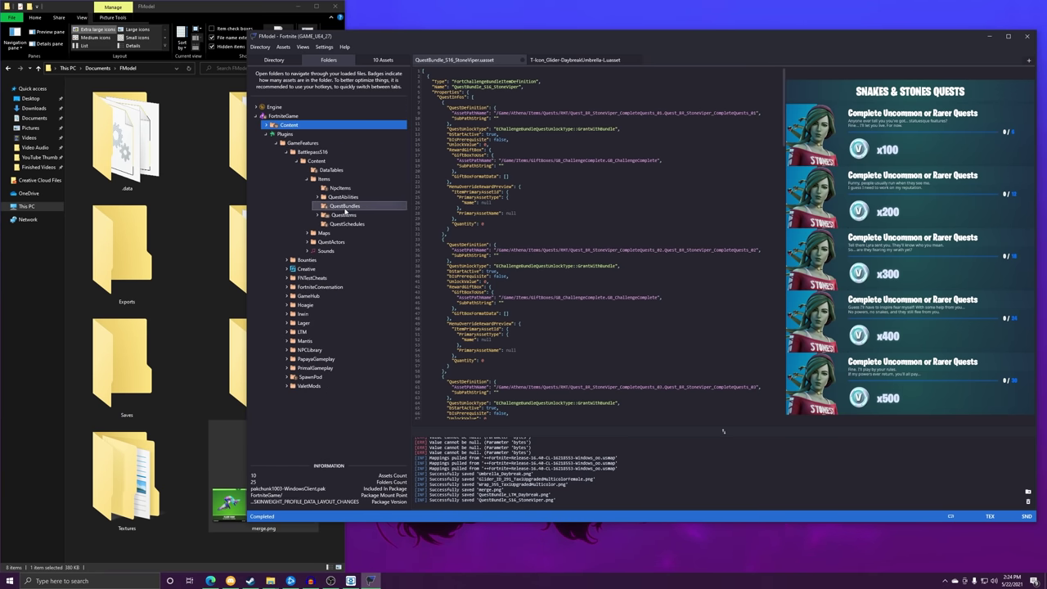
Extract QuestBundle_S16_Foreshadowing_01 from the BattlepassS16 QuestBundles folder, view its challenge image in a separate window, and close that window.
left_click(341, 206)
double_click(337, 207)
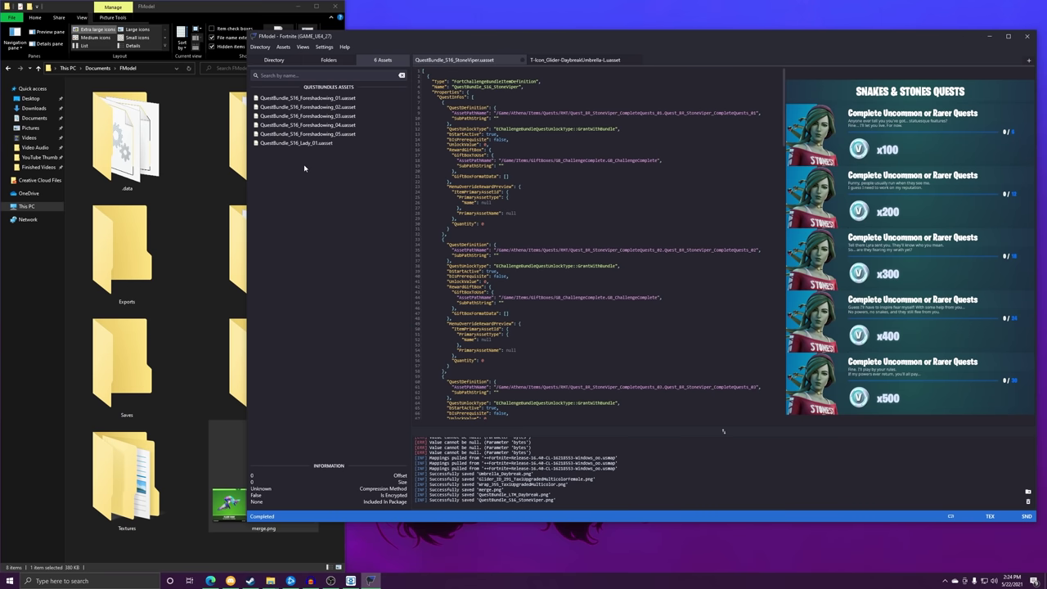
double_click(328, 99)
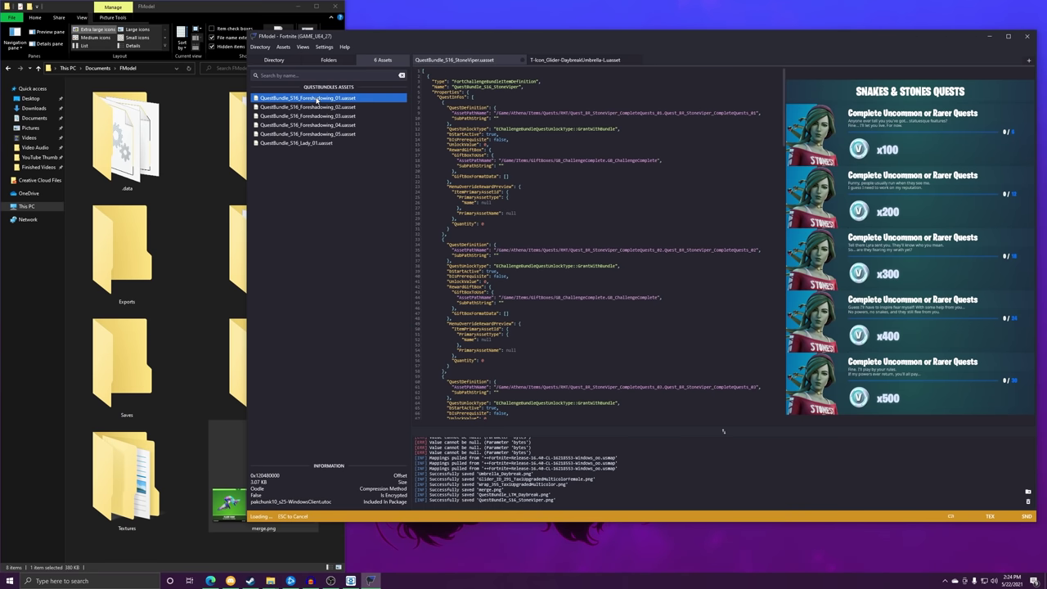
right_click(823, 232)
left_click(840, 234)
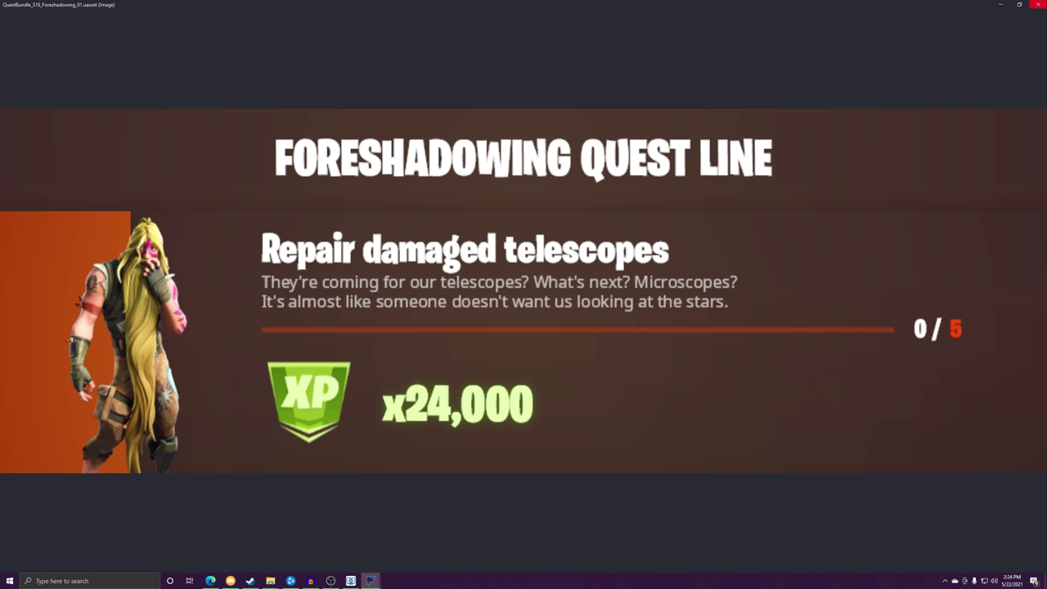
left_click(1038, 4)
Expand QuestItems under BattlepassS16 in the folder tree and review the Content folder's subfolders, collapsing Content again.
left_click(329, 60)
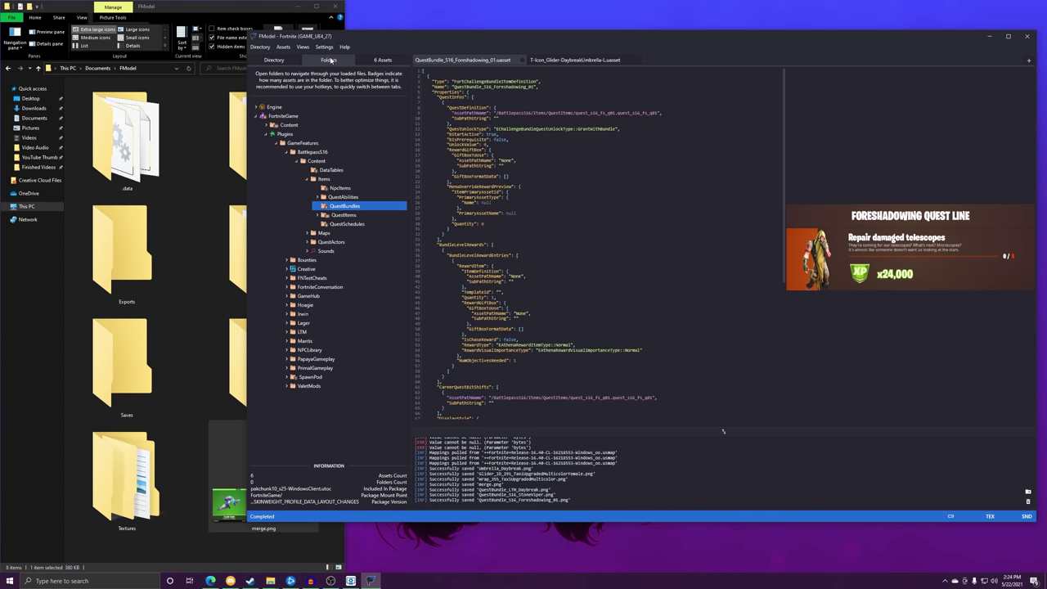
double_click(326, 215)
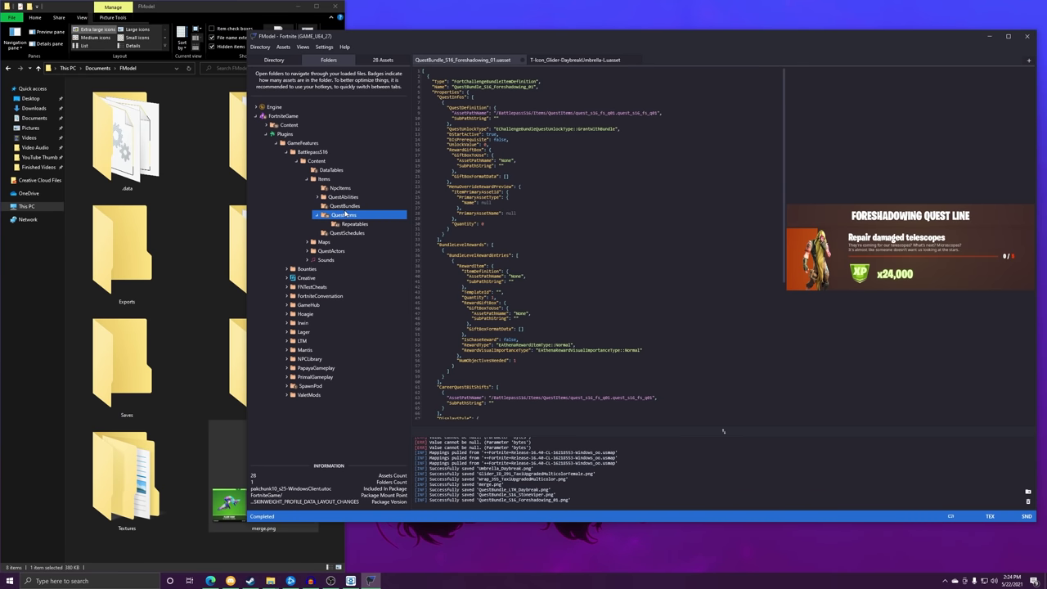
double_click(289, 124)
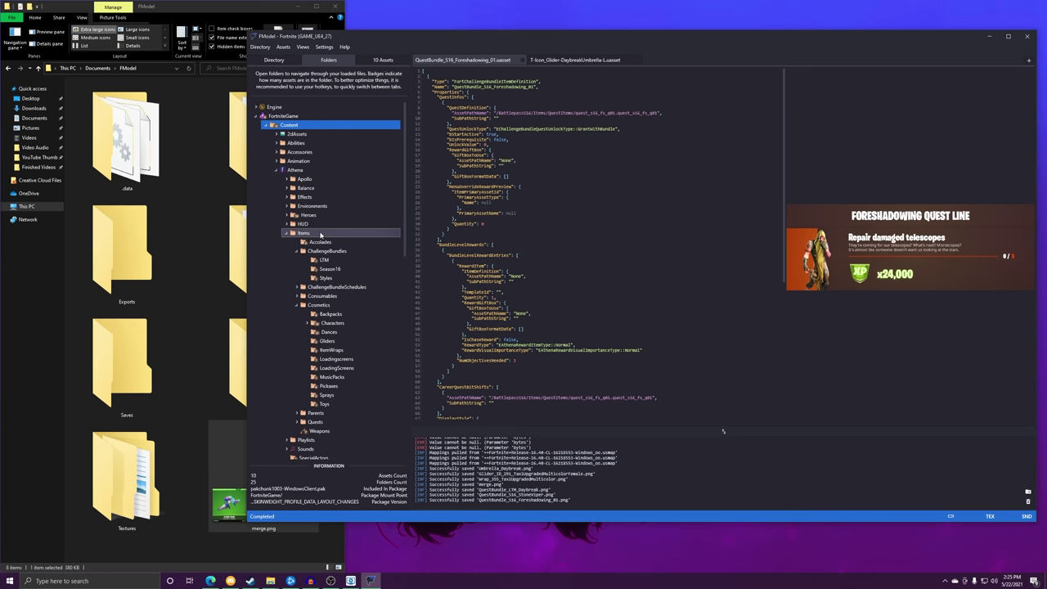
double_click(294, 125)
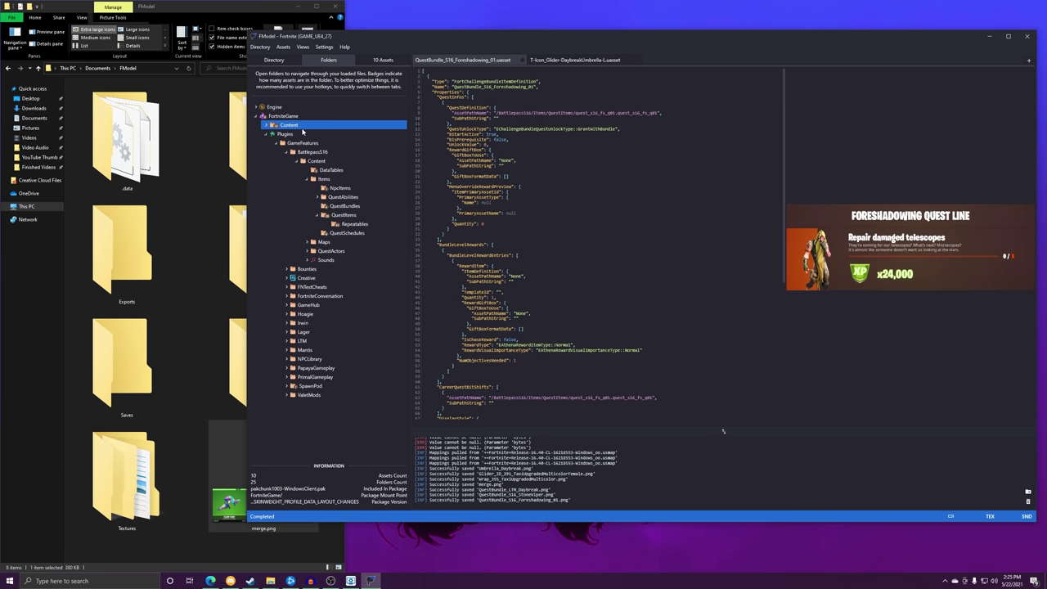
Open Quest_S16_W11_Epic_Q04 from the QuestItems folder, view its quest image enlarged and read through its JSON properties.
double_click(342, 214)
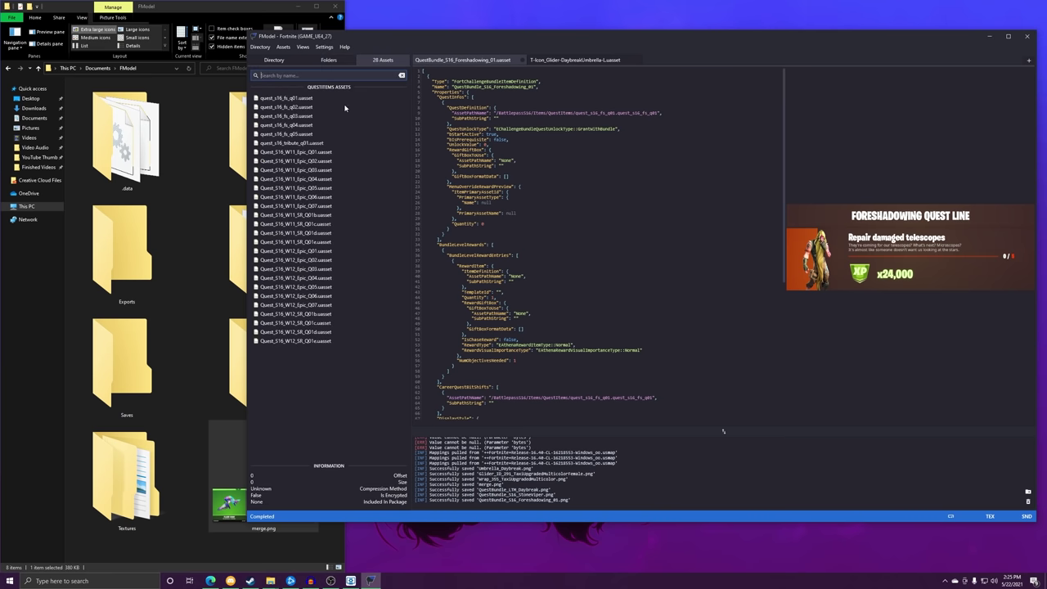
double_click(294, 179)
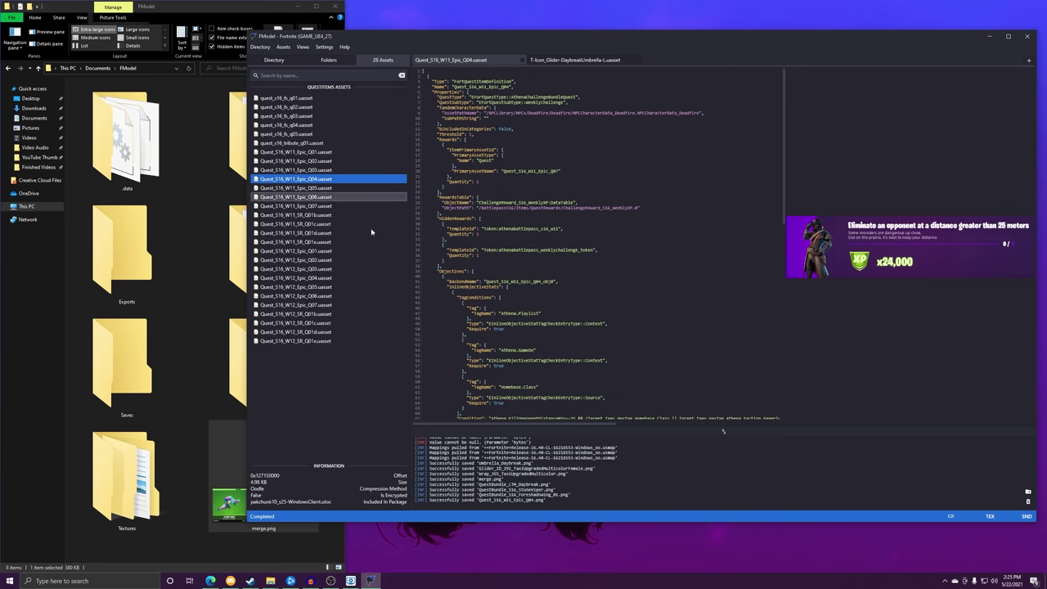
right_click(830, 260)
left_click(859, 264)
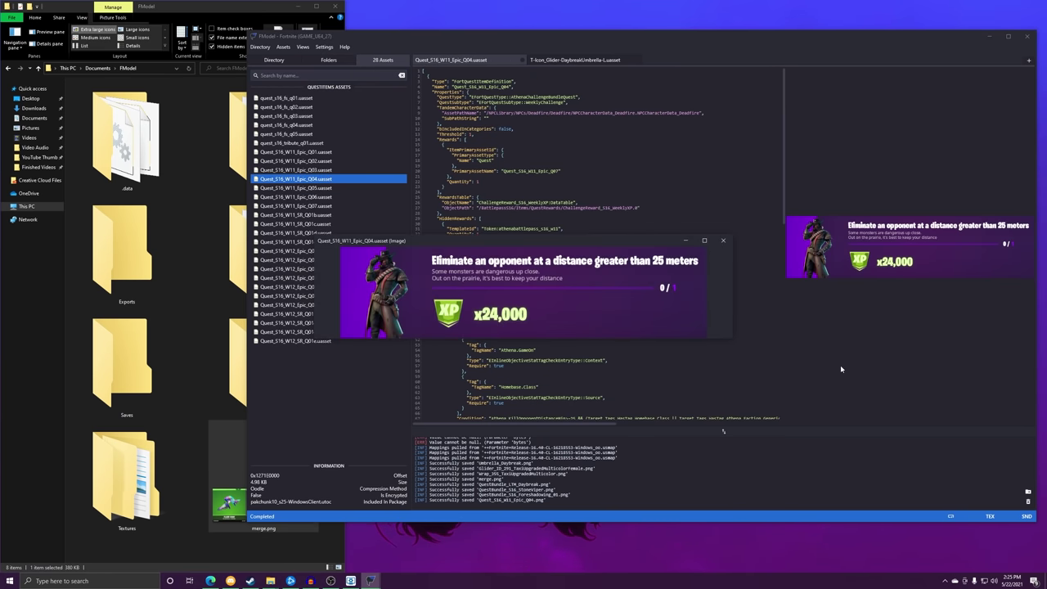
left_click(723, 240)
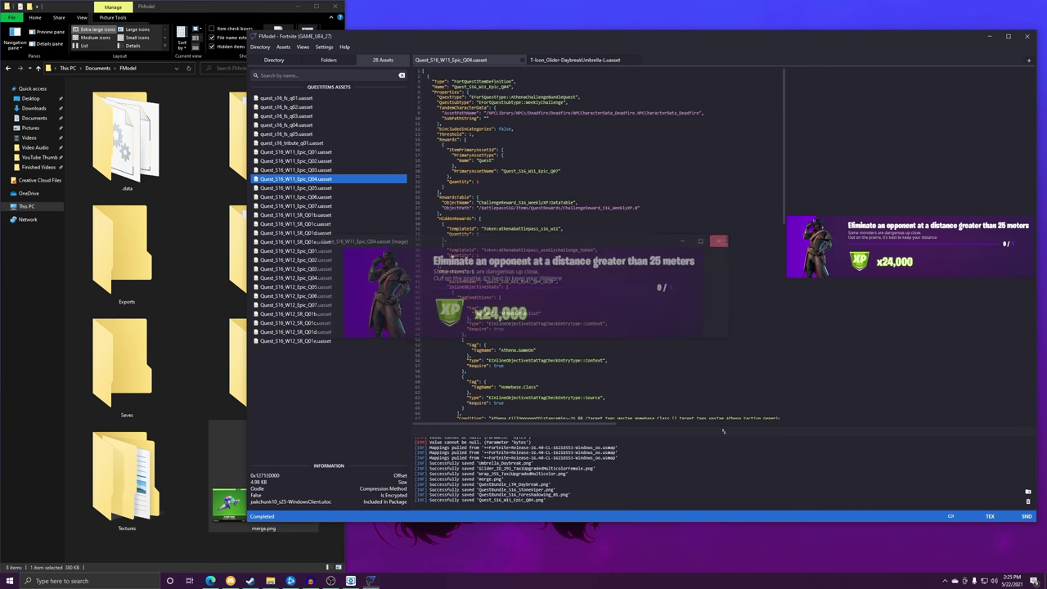
scroll(646, 255, "down", 20)
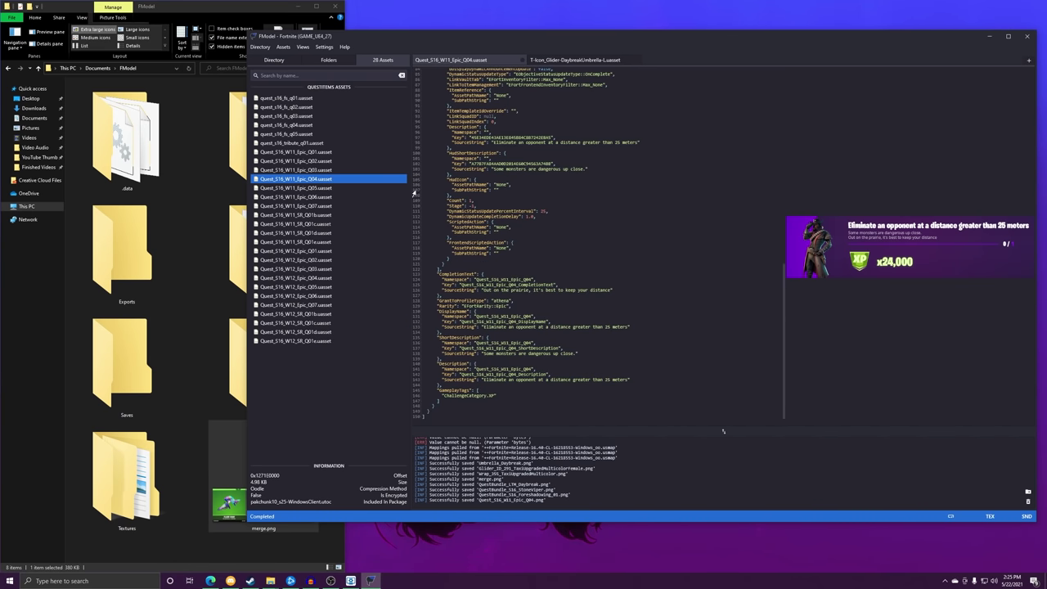
Open the quest_s16_fs_q05 asset, view its quest image full screen and close the image.
double_click(286, 134)
right_click(942, 233)
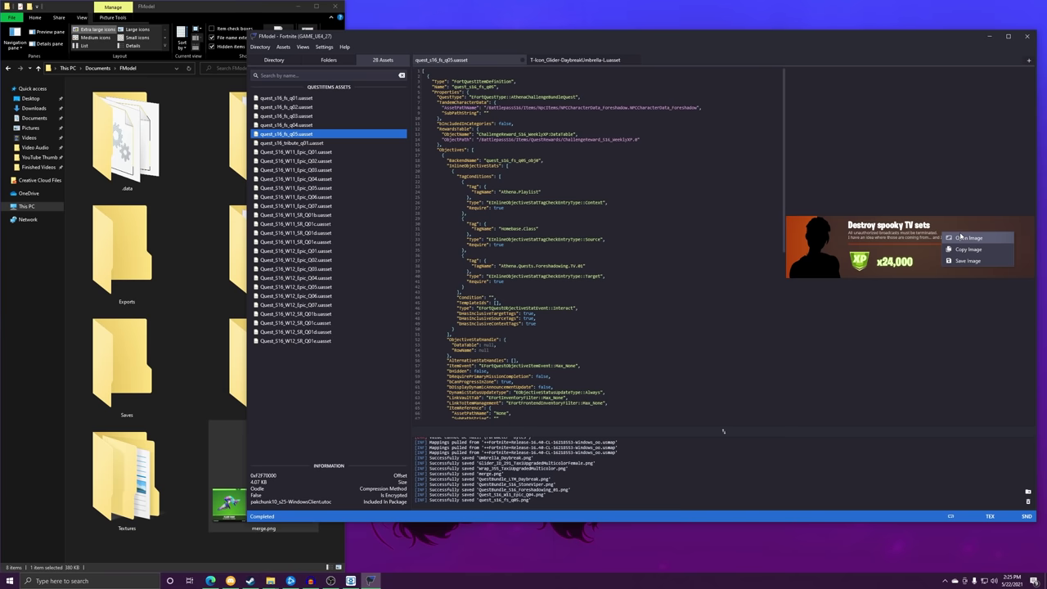
left_click(967, 238)
left_click(708, 241)
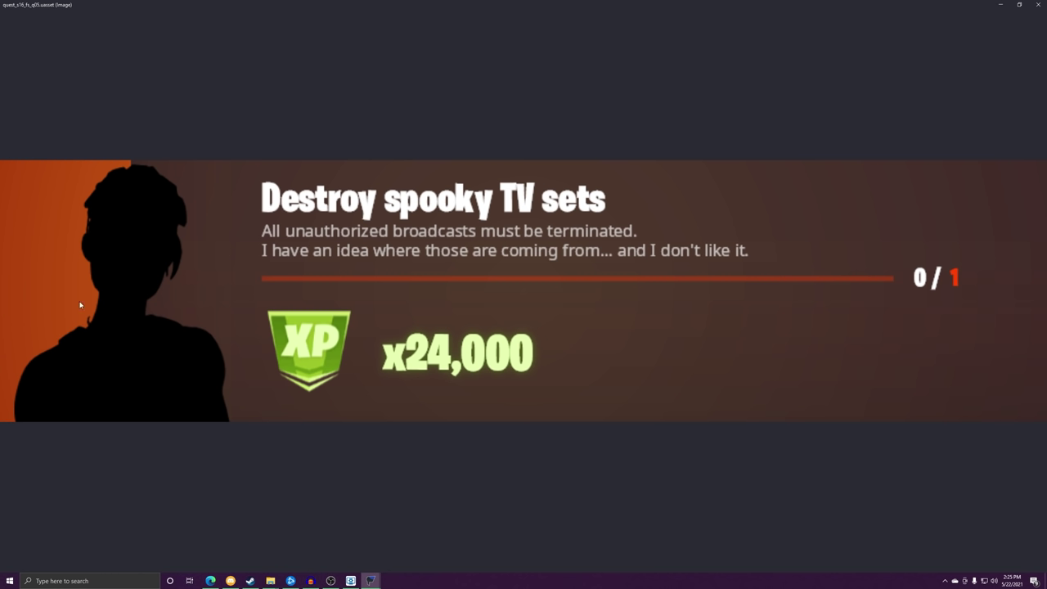
left_click(1019, 4)
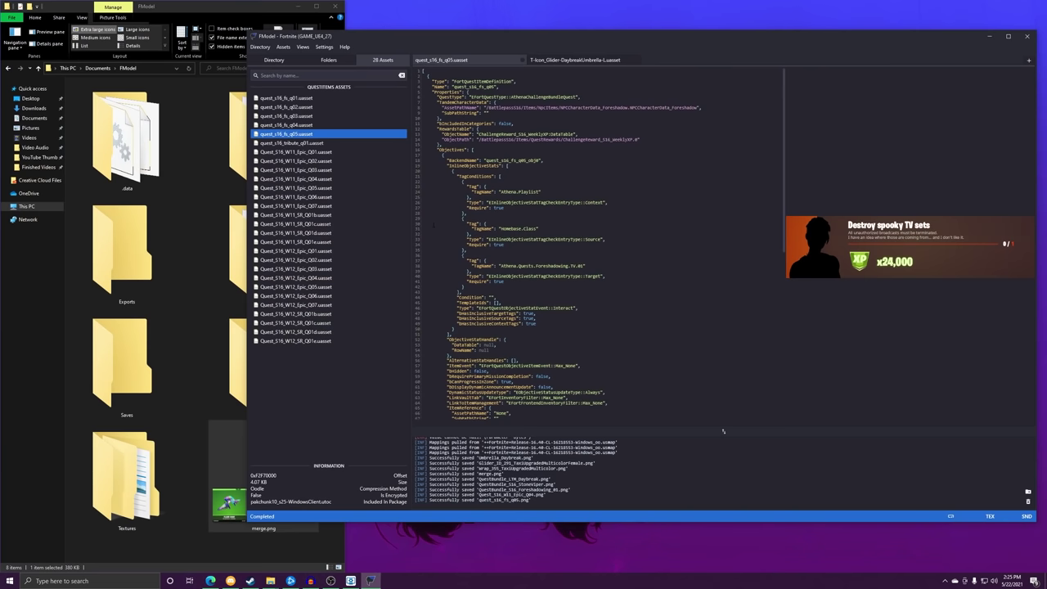
Go to the QuestBundles folder and open QuestBundle_S16_Foreshadowing_04.
left_click(329, 61)
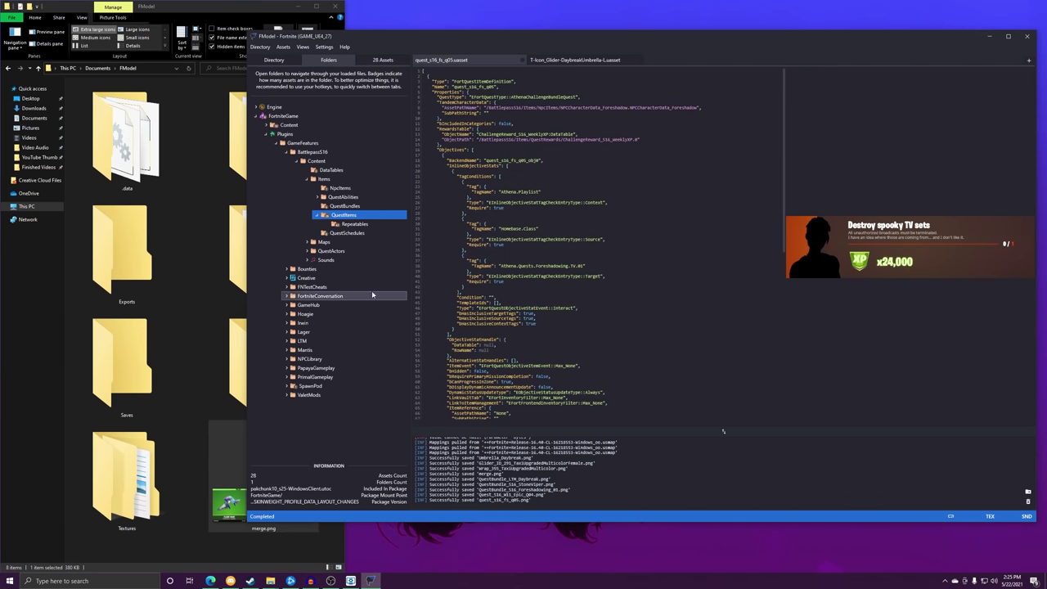
double_click(355, 217)
left_click(329, 60)
double_click(356, 205)
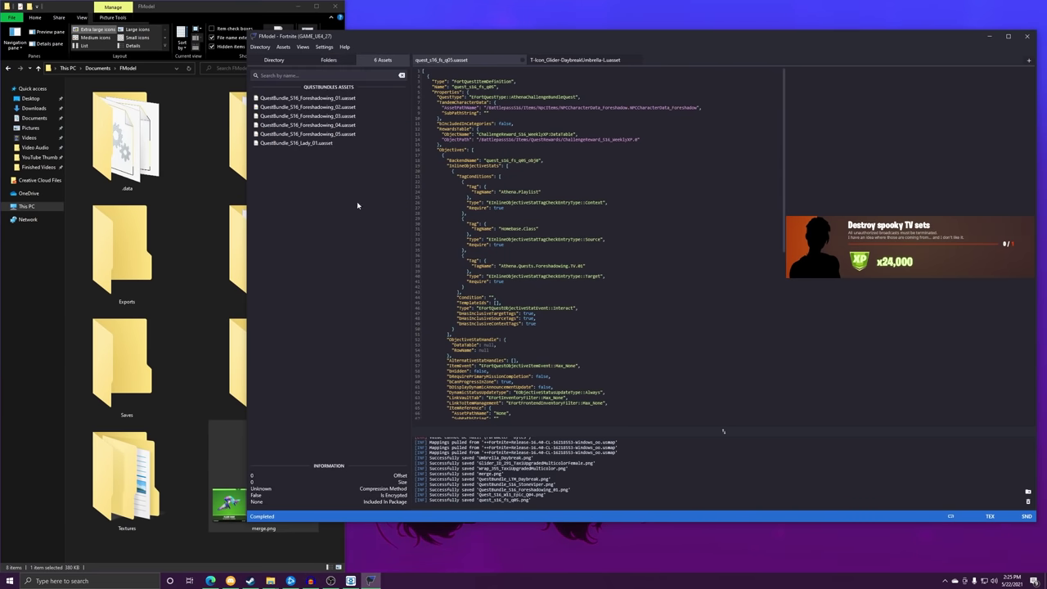
double_click(308, 124)
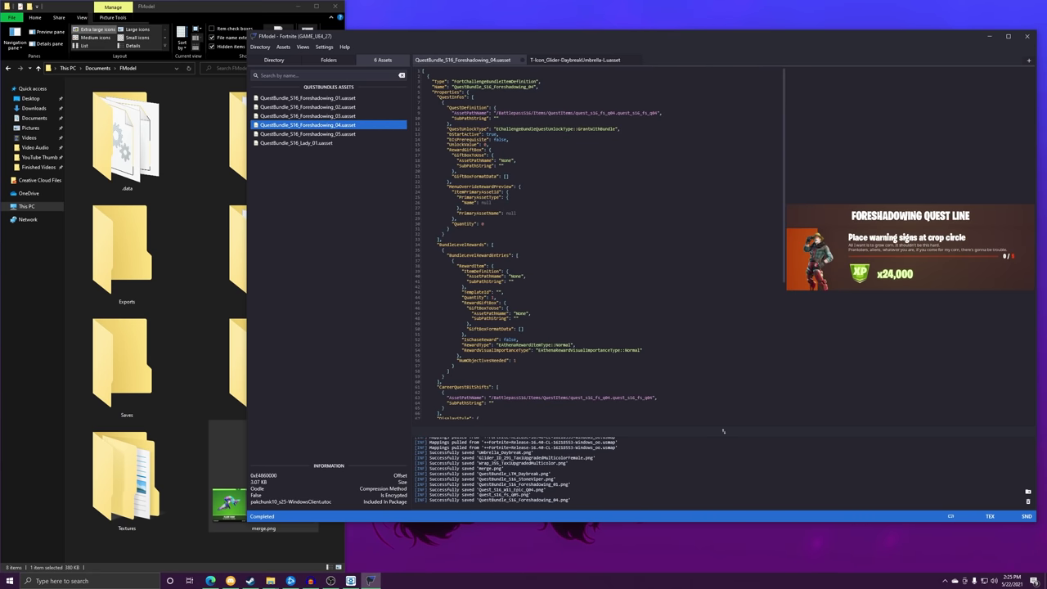
Return to the QuestItems folder, open Quest_S16_W11_Epic_Q03 and view its quest image in a separate window.
left_click(329, 61)
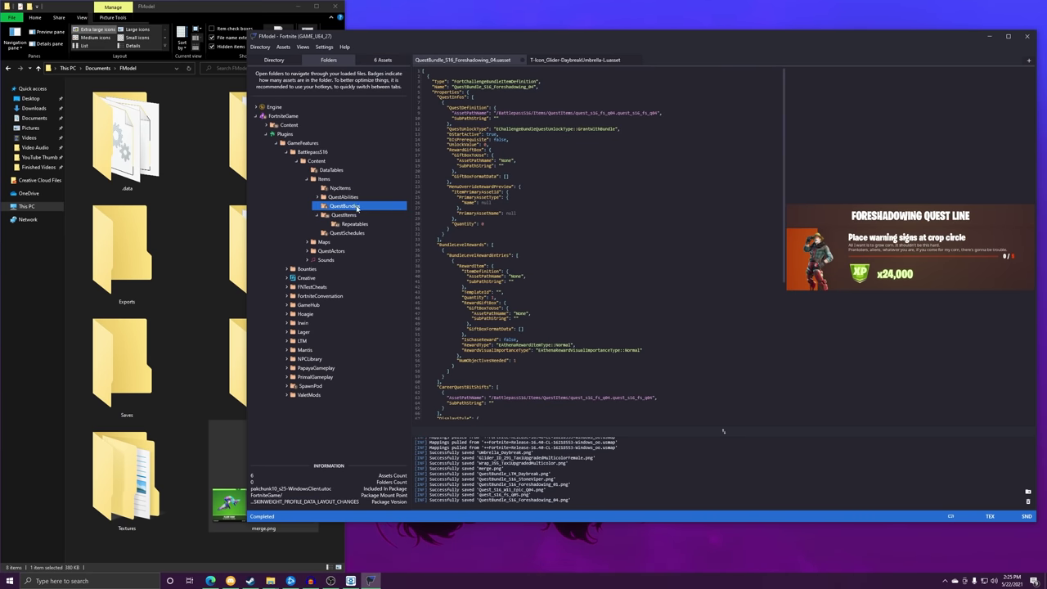
left_click(360, 216)
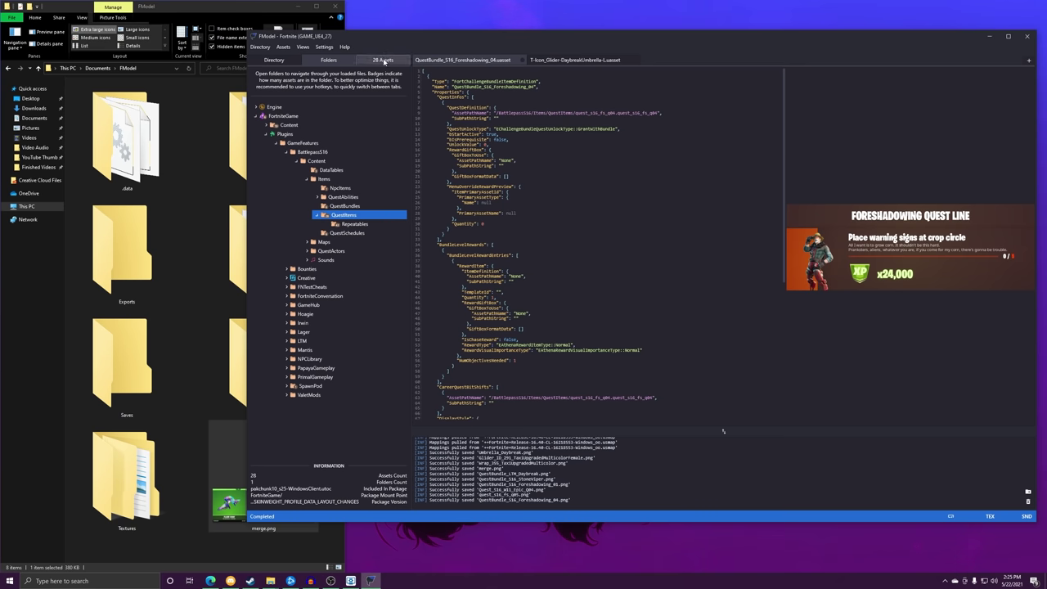
left_click(384, 62)
double_click(332, 169)
right_click(952, 235)
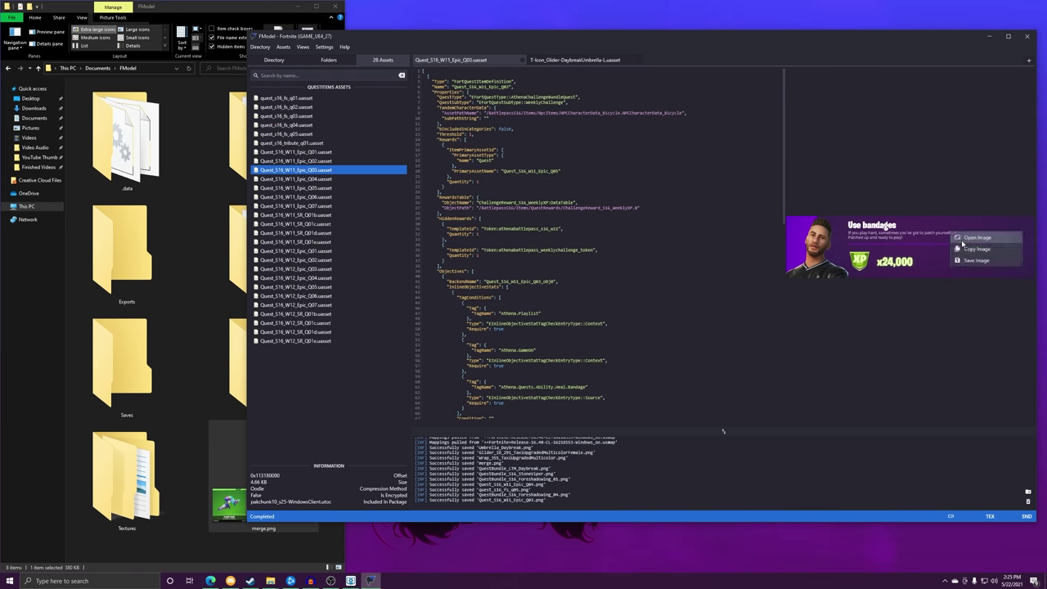
left_click(964, 238)
left_click(725, 239)
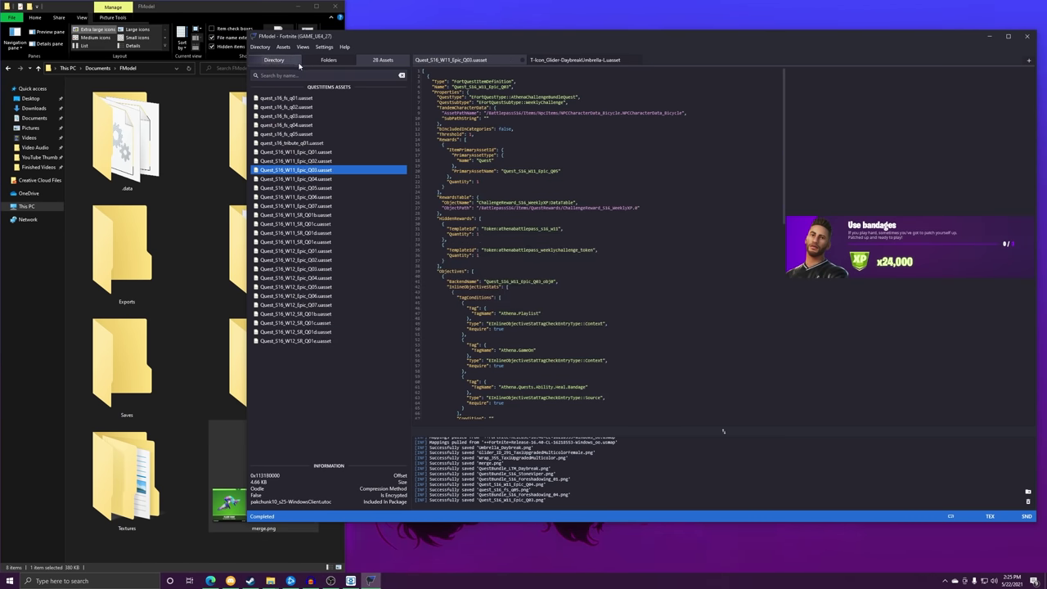
Open Season16_Foreshadowing_Schedule_05 from the QuestSchedules folder.
left_click(315, 61)
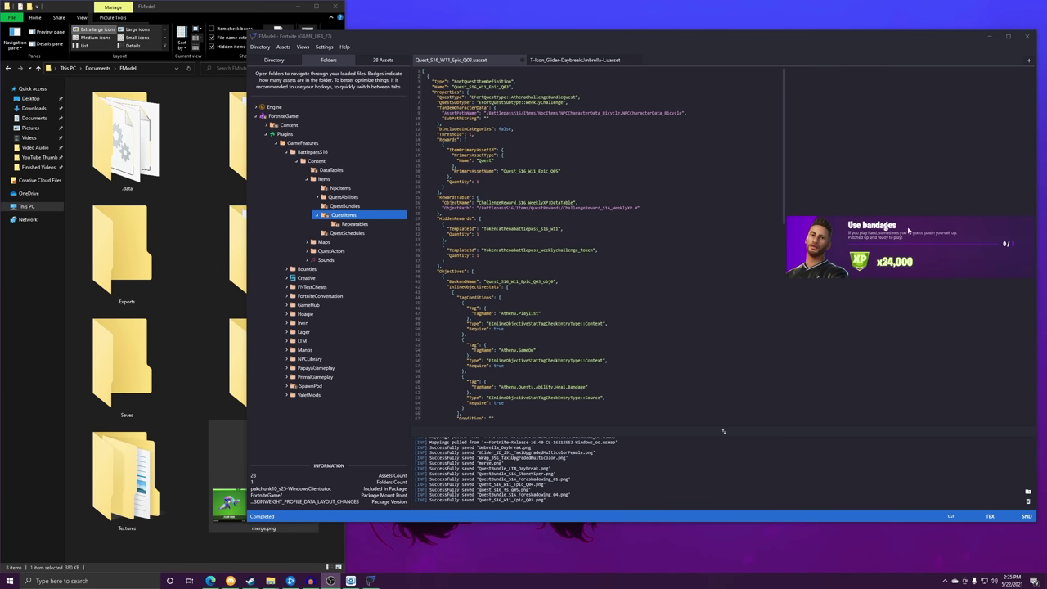
double_click(345, 232)
double_click(302, 134)
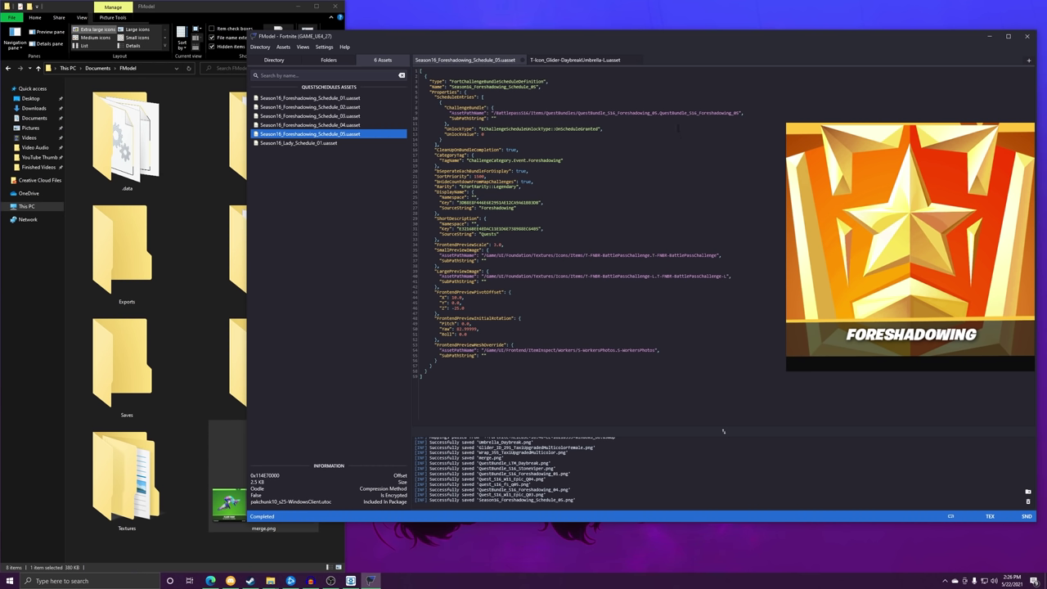
Examine the schedule's JSON by highlighting its category tag and challenge bundle entries.
double_click(515, 160)
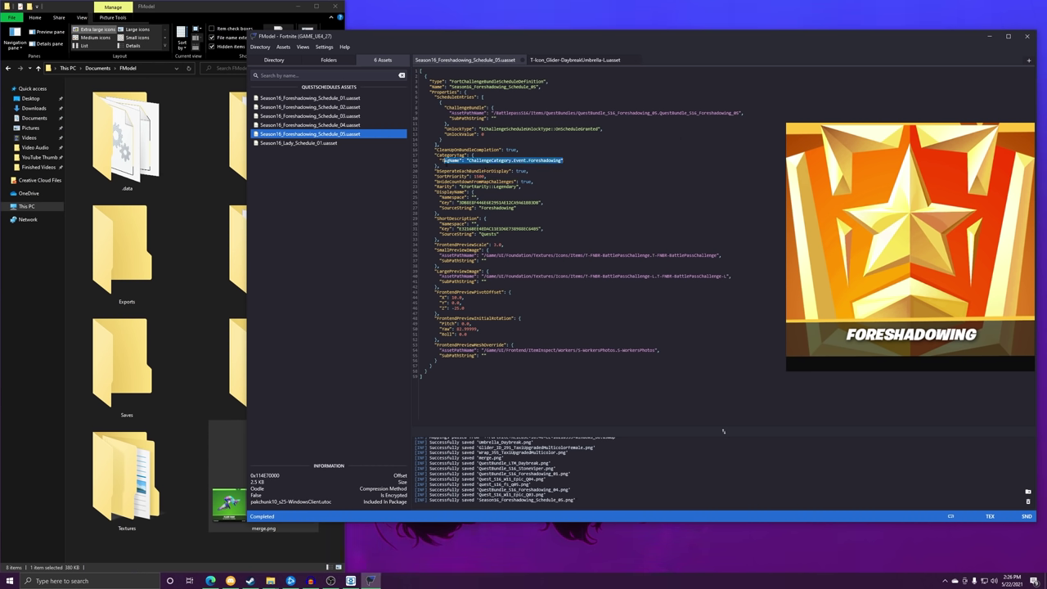
left_click(467, 161)
key("ctrl+shift+Right")
key("ctrl+shift+Right")
key("ctrl+shift+Right")
key("ctrl+shift+Right")
key("ctrl+shift+Right")
key("ctrl+shift+Right")
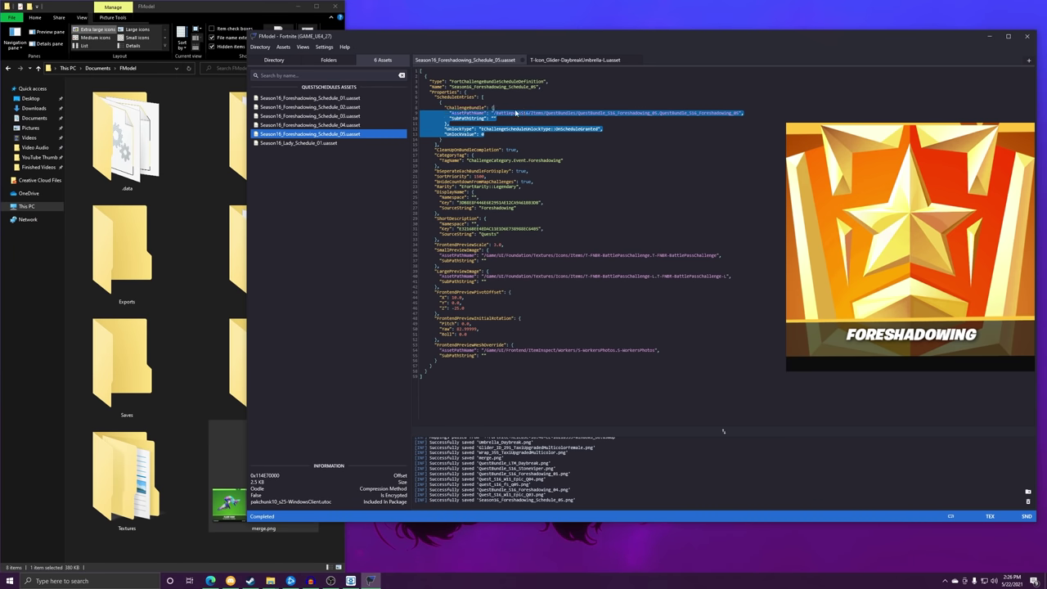
left_click_drag(420, 170, 486, 175)
key("Down")
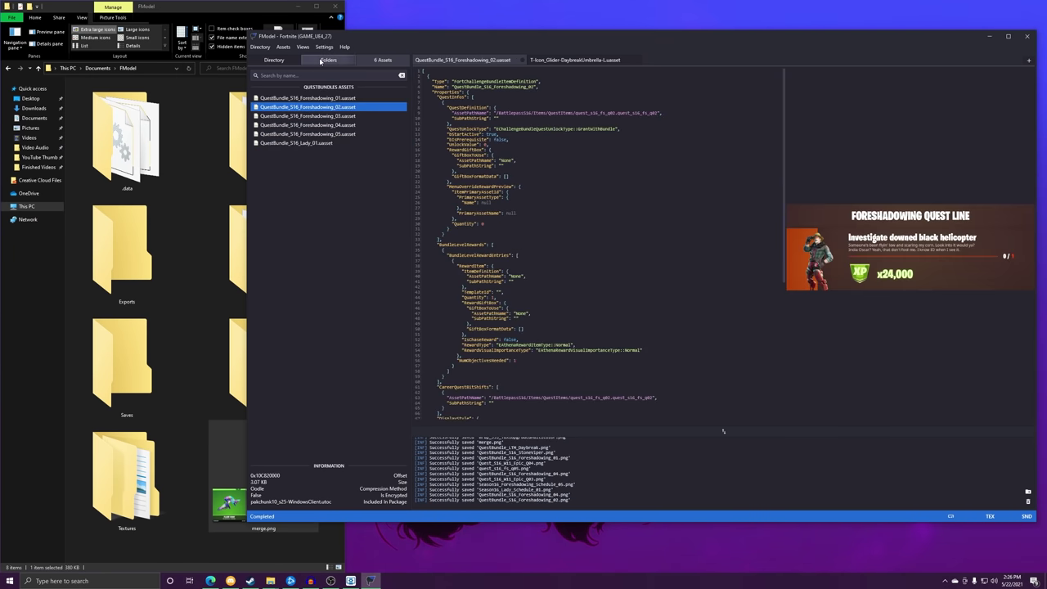
Return to the folder tree and open the Map Viewer.
left_click(328, 59)
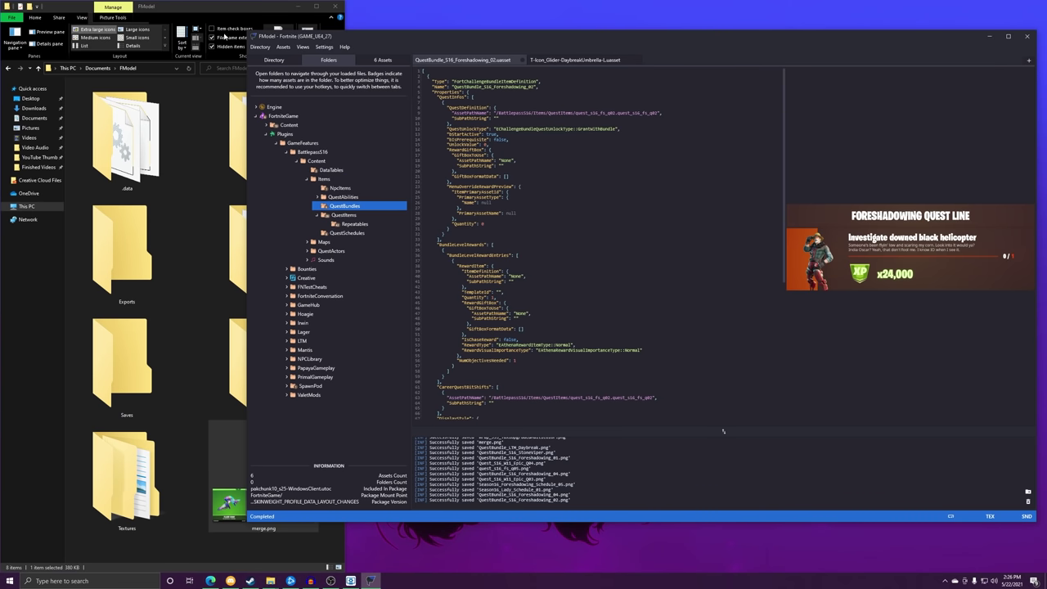
left_click(303, 46)
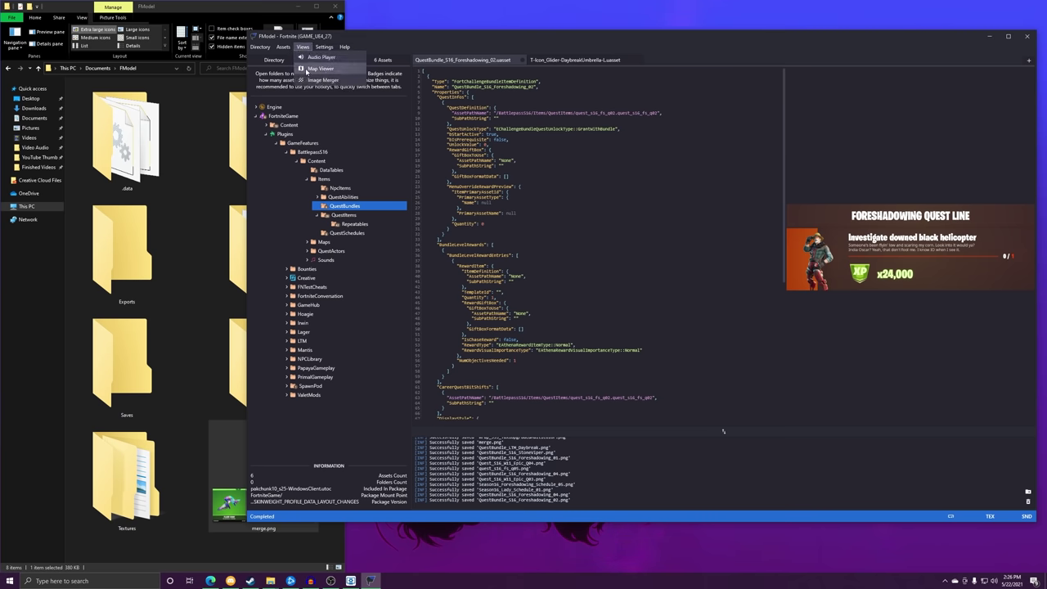
left_click(307, 69)
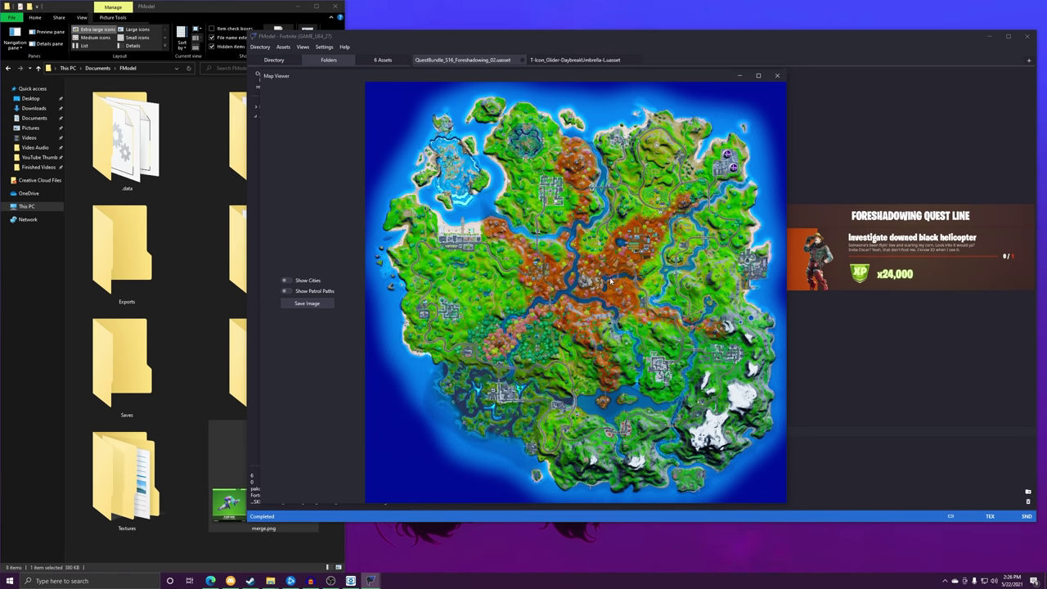
Capture a screenshot region covering the whole island map and maximize the Map Viewer.
key("Print")
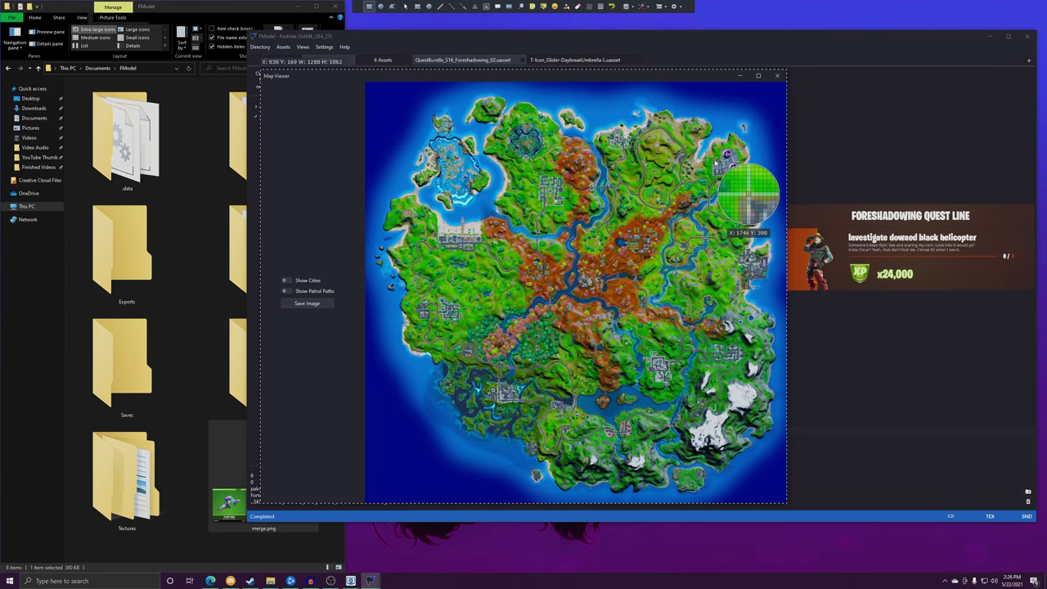
left_click_drag(365, 86, 783, 501)
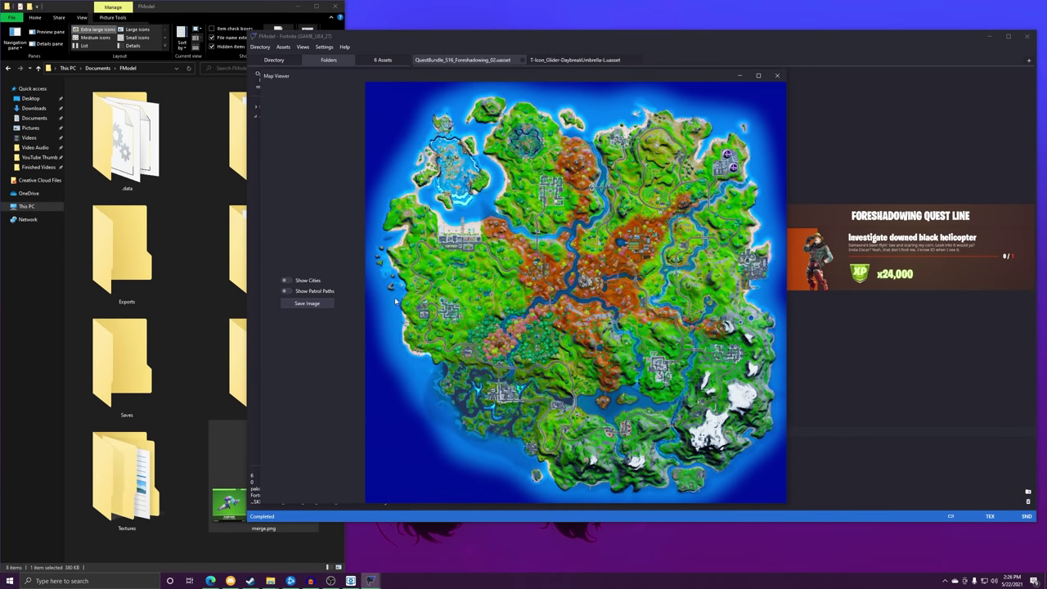
left_click(758, 75)
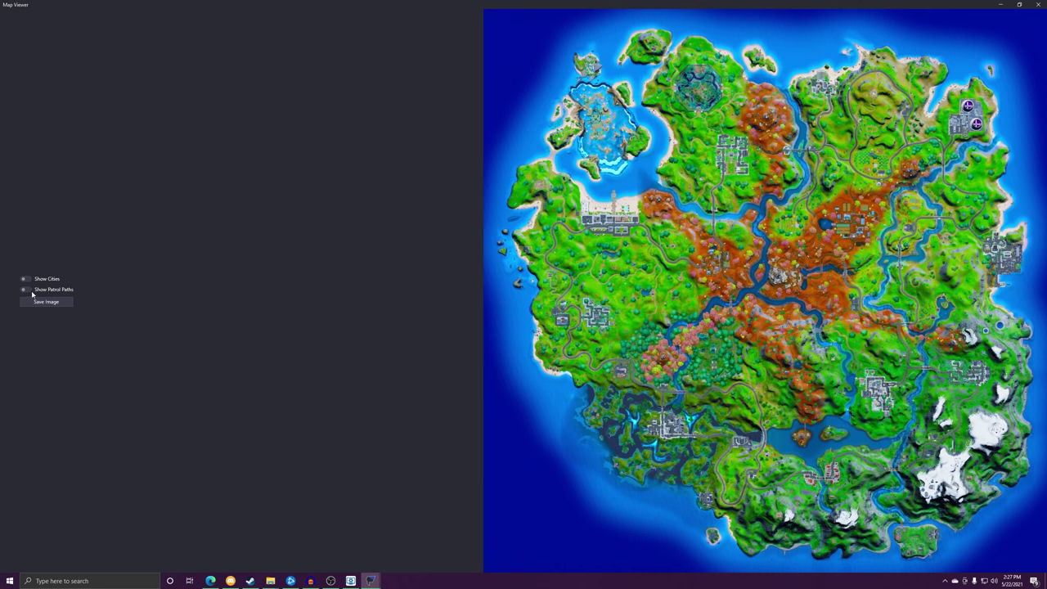
Show the patrol paths on the map and magnify the NPC markers to inspect them.
left_click(25, 290)
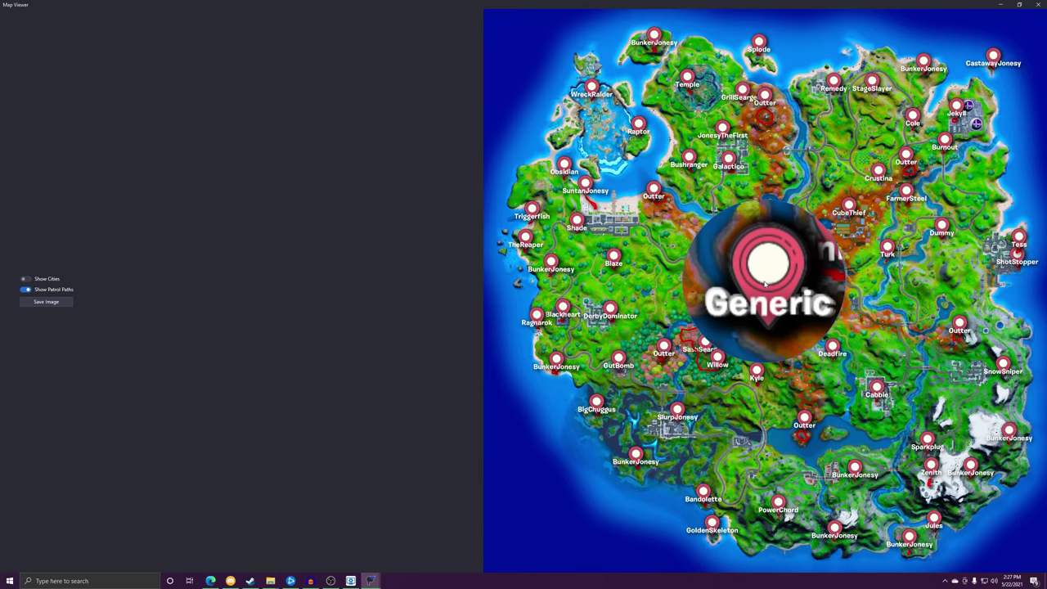
left_click(689, 168)
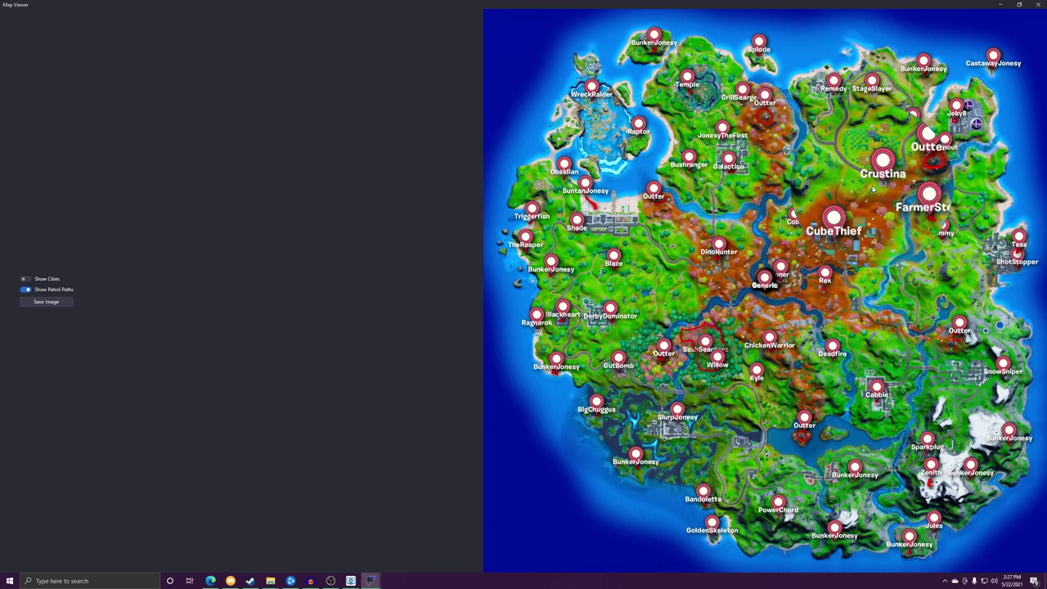
Replace the patrol paths on the map with the city names and return to the main FModel window.
left_click(25, 289)
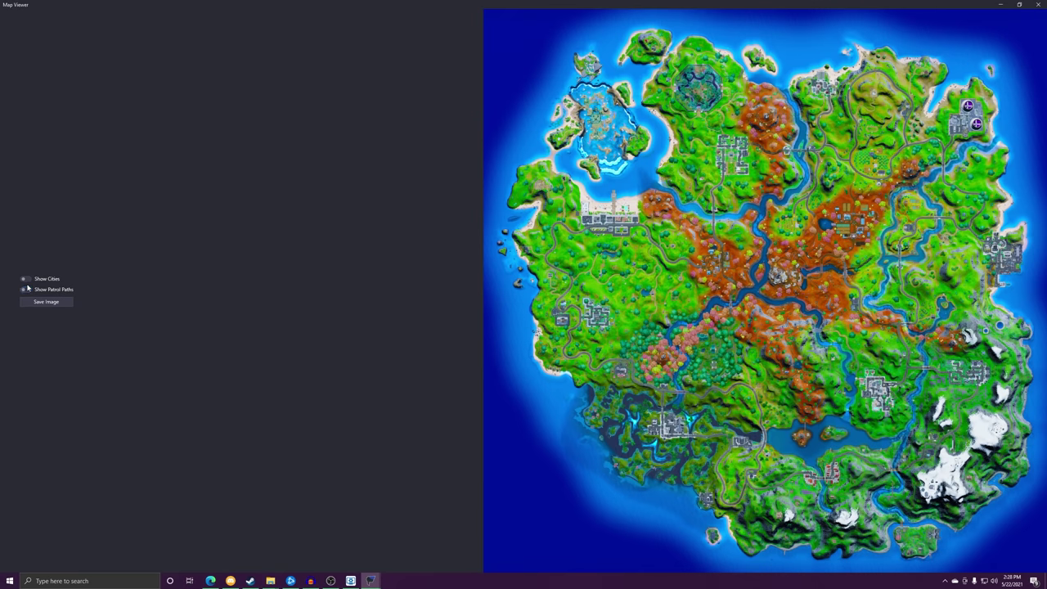
left_click(24, 279)
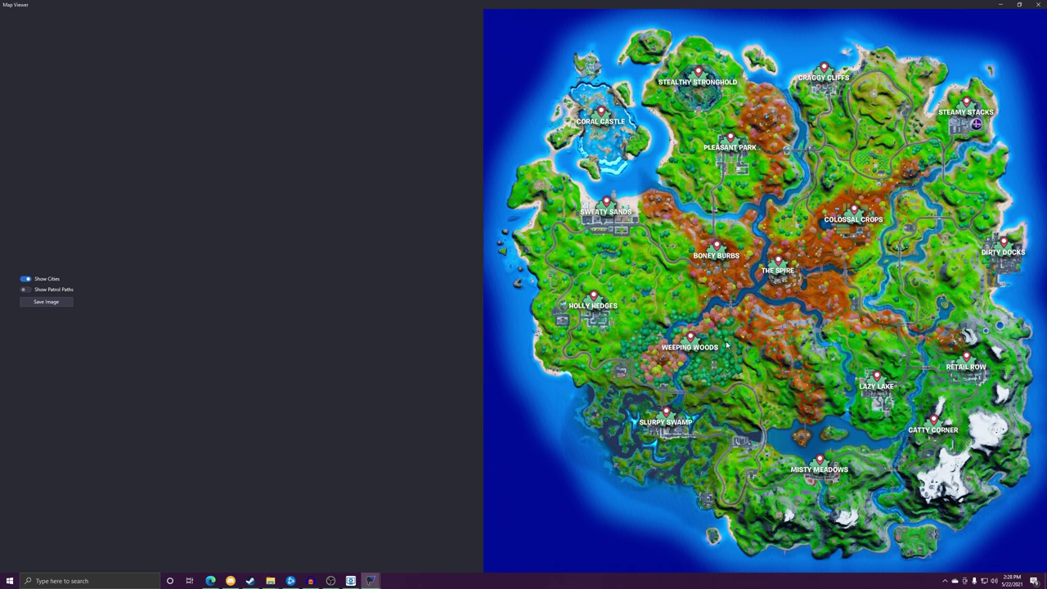
key("alt+Tab")
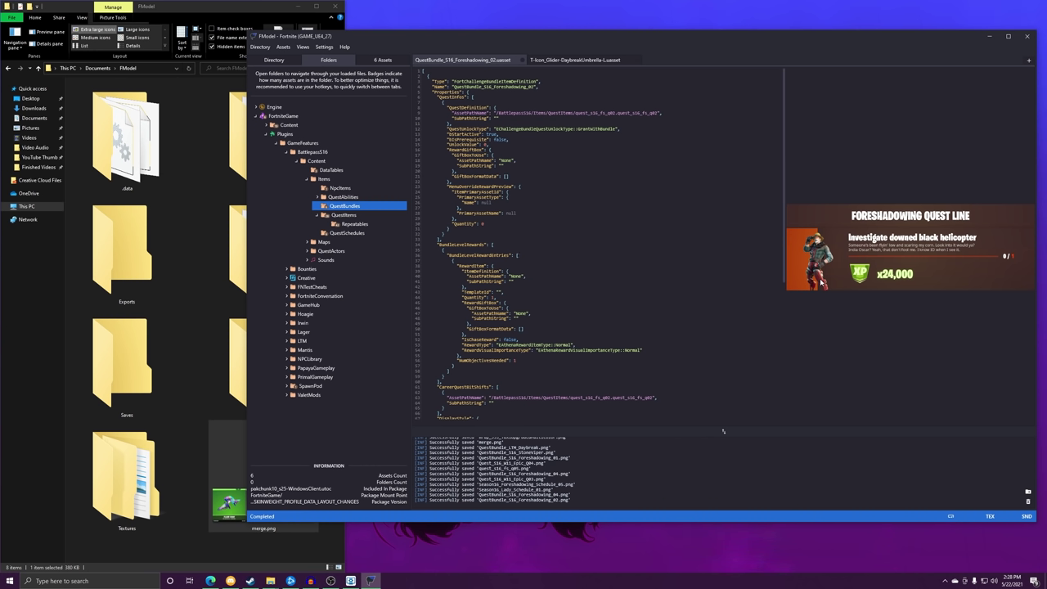
Expand the LTM folder under GameFeatures and browse the Athena folders under Content, including Playlists.
double_click(304, 342)
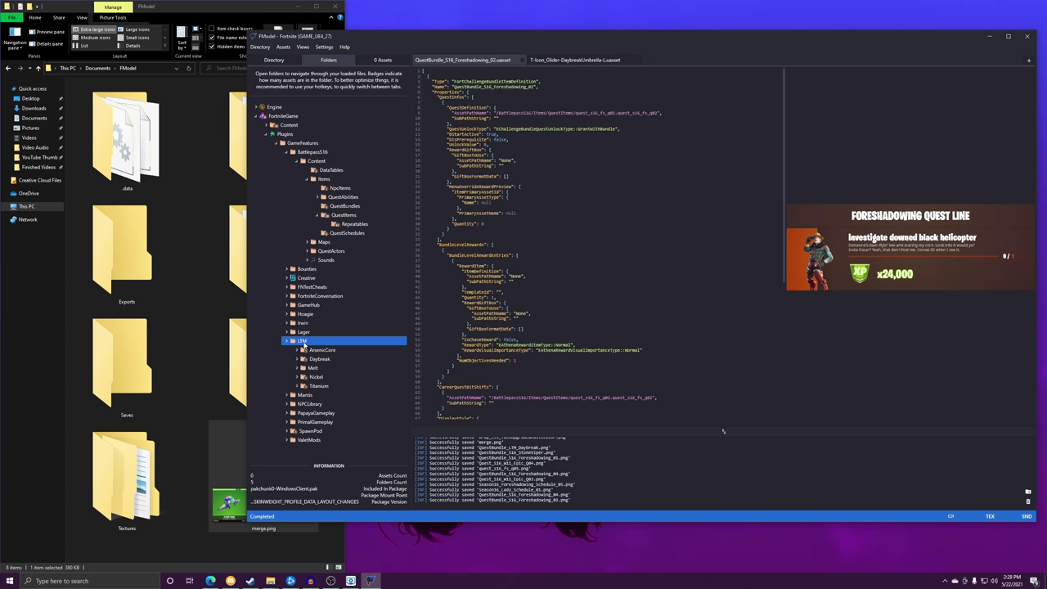
double_click(314, 124)
double_click(303, 233)
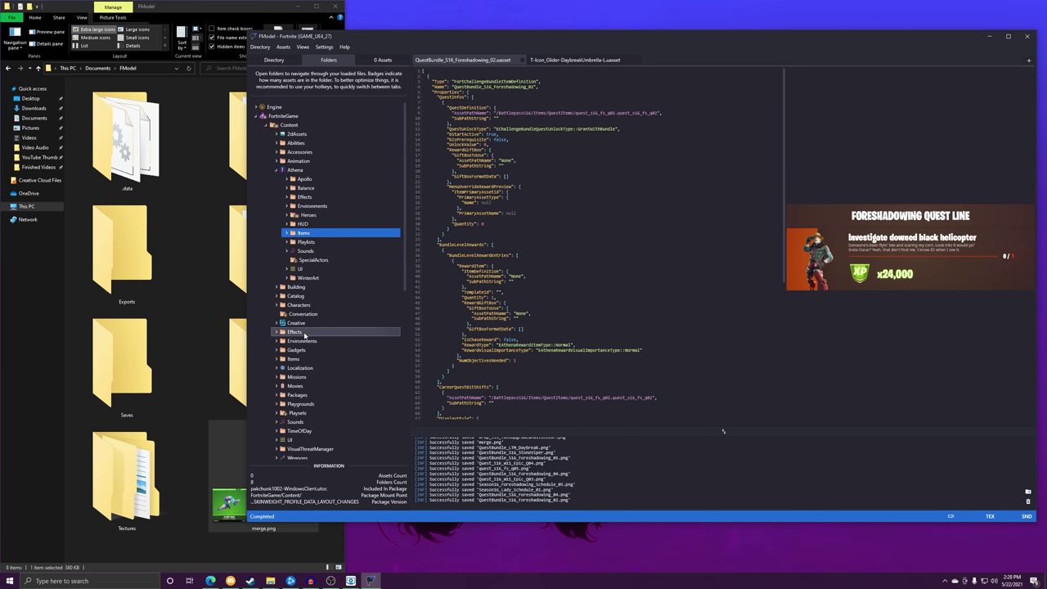
scroll(317, 311, "down", 7)
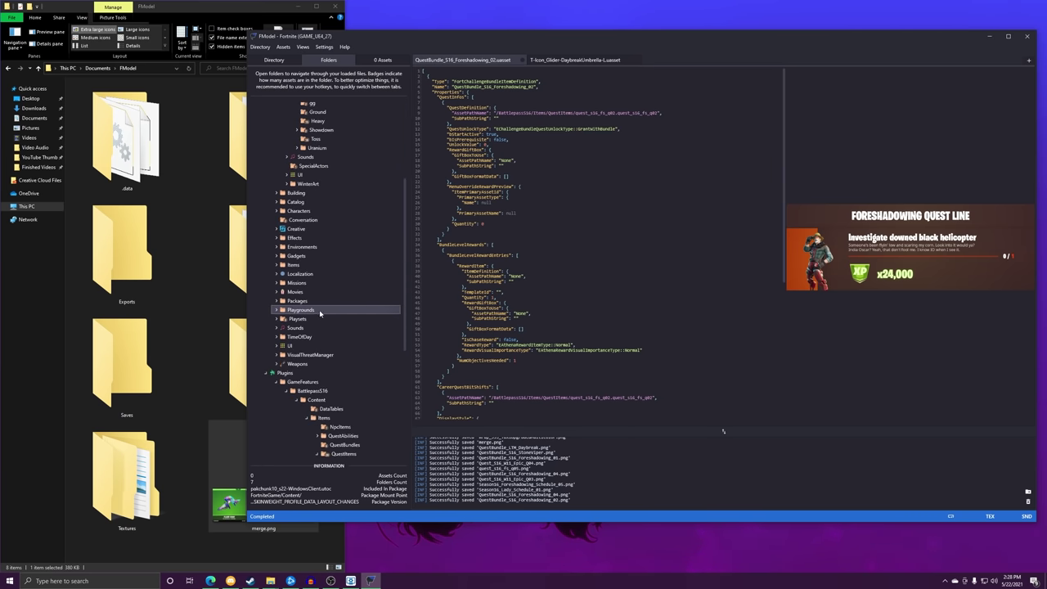
scroll(322, 333, "down", 2)
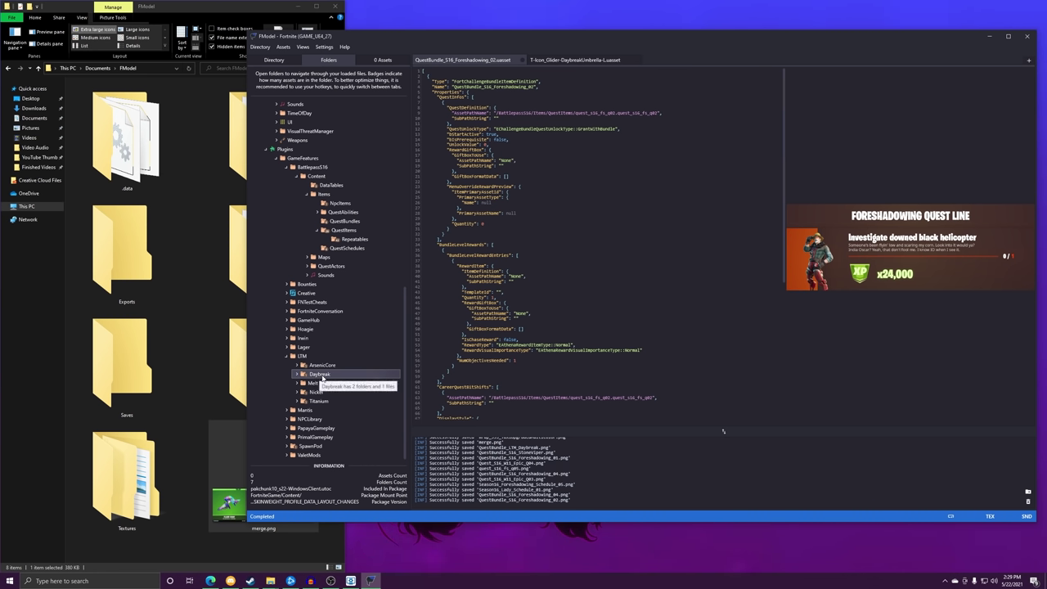
Open DaybreakTags.ini from the Tags folder in Daybreak's Config and highlight its gameplay tag list for reading.
double_click(321, 374)
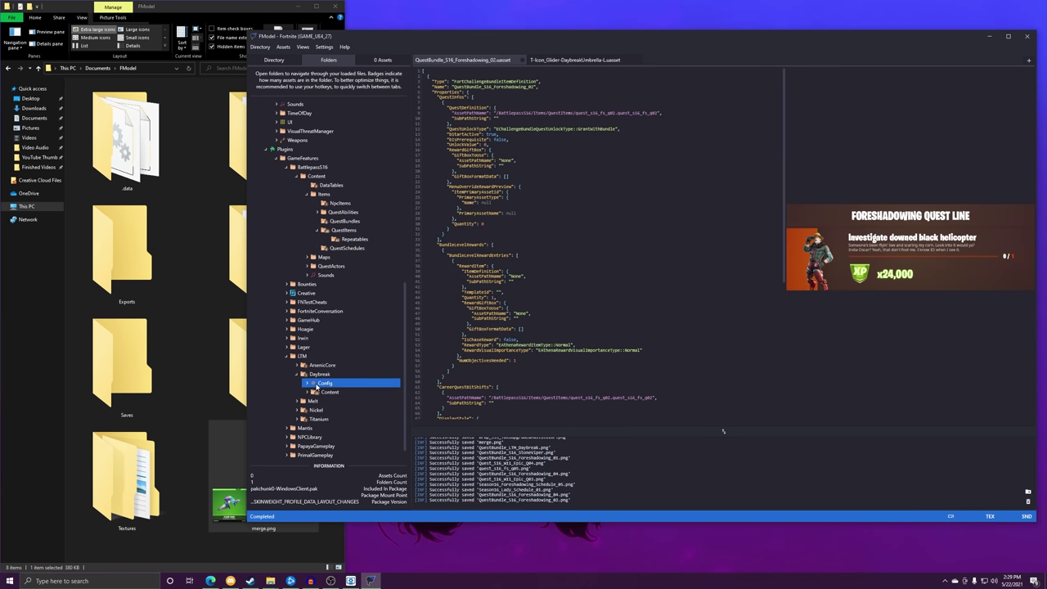
double_click(326, 383)
double_click(278, 107)
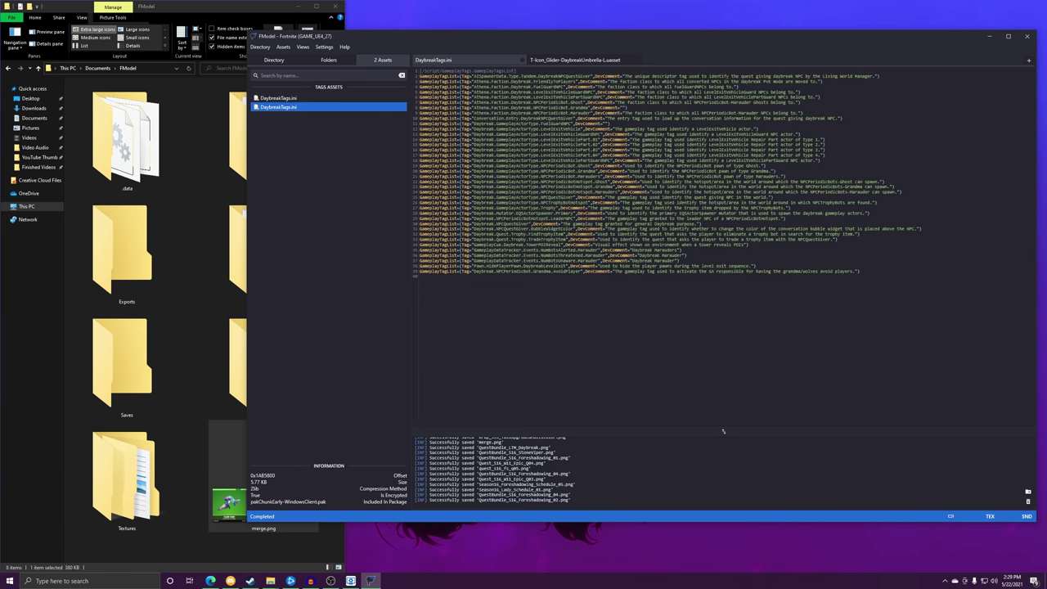
left_click_drag(860, 271, 419, 70)
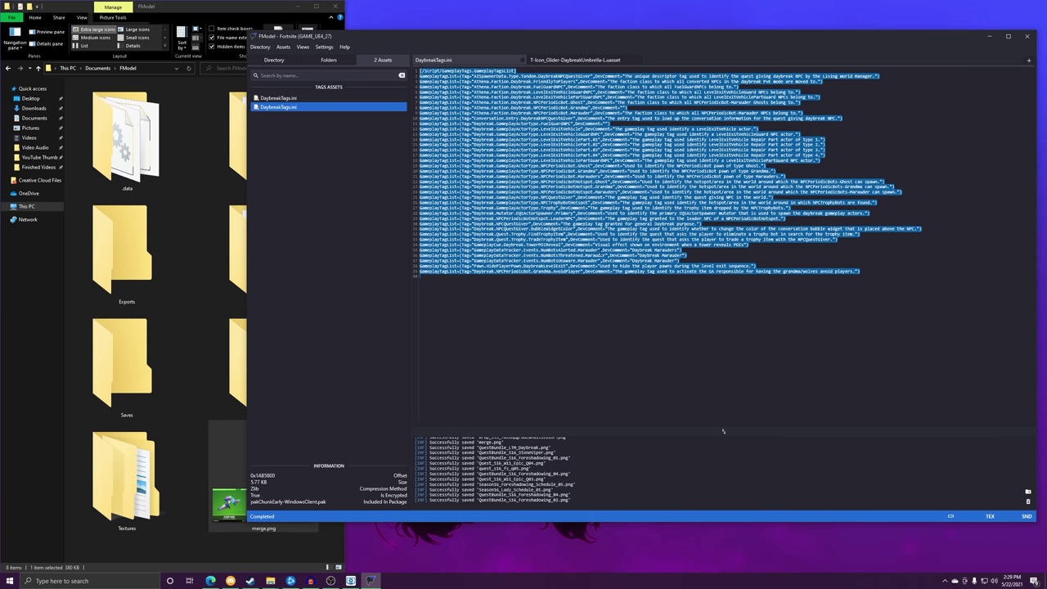
left_click(490, 295)
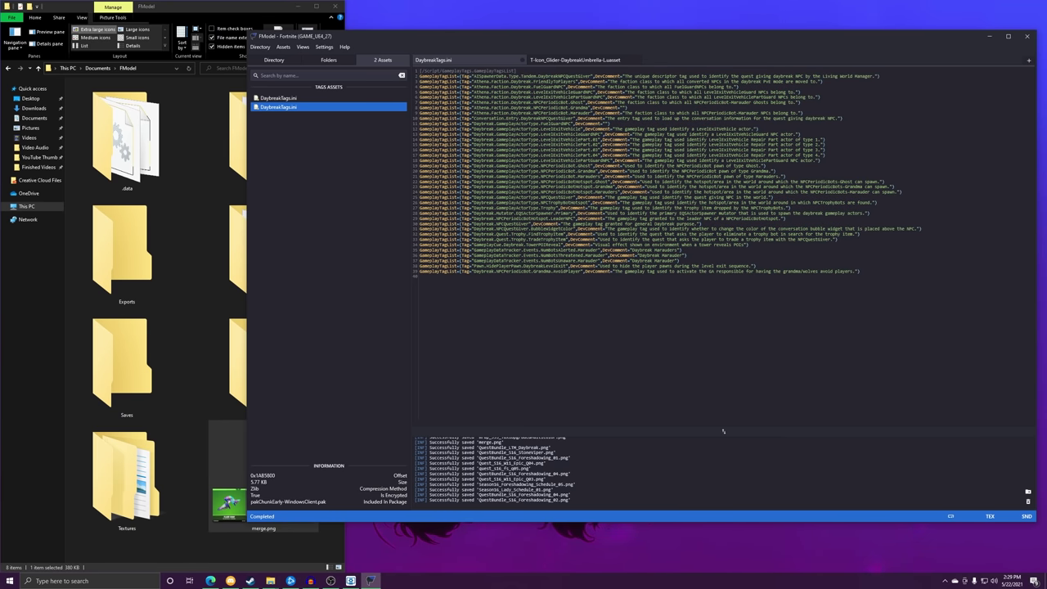
Return to the folder tree, expand Daybreak's Content folder and open its Playlists assets.
left_click(328, 60)
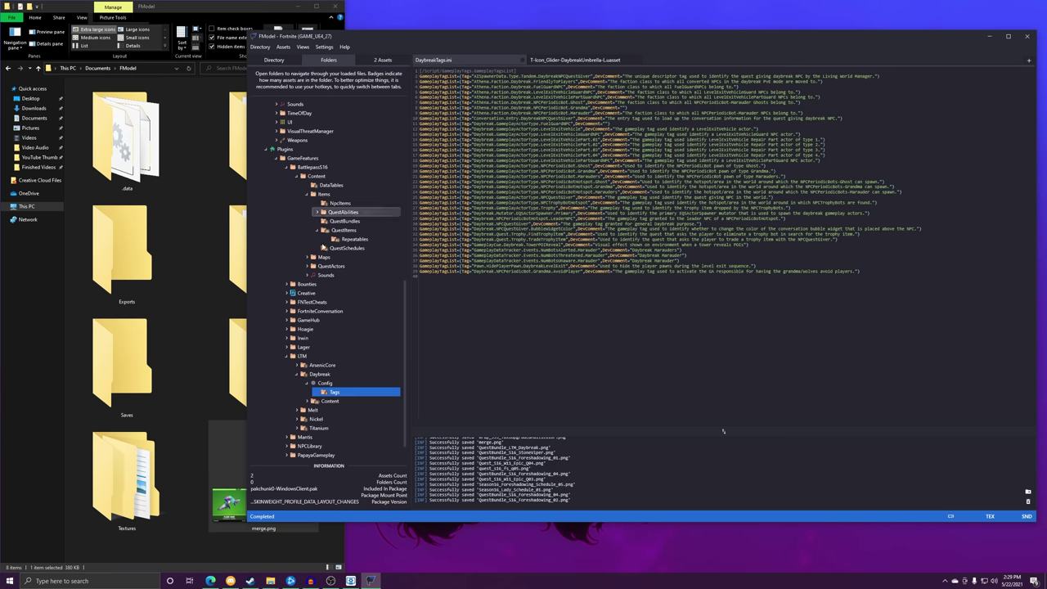
double_click(326, 374)
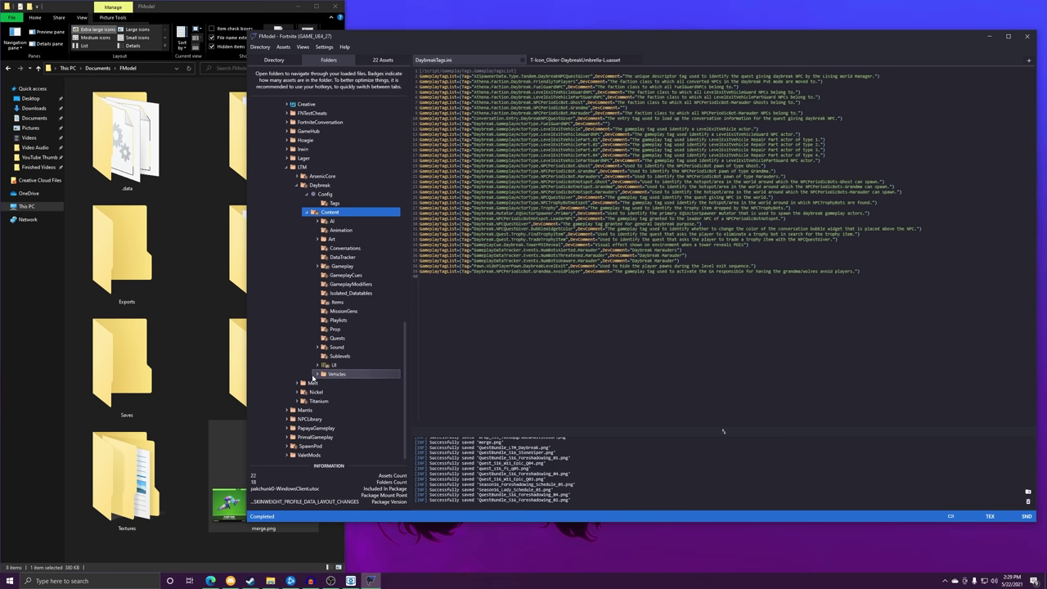
left_click(332, 320)
double_click(332, 321)
left_click(328, 60)
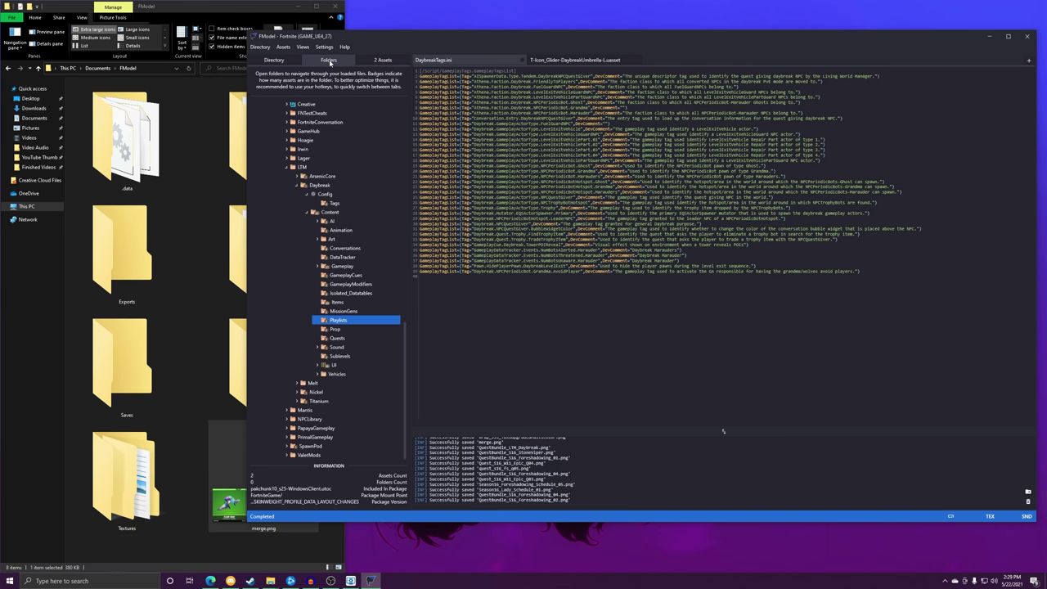
double_click(346, 323)
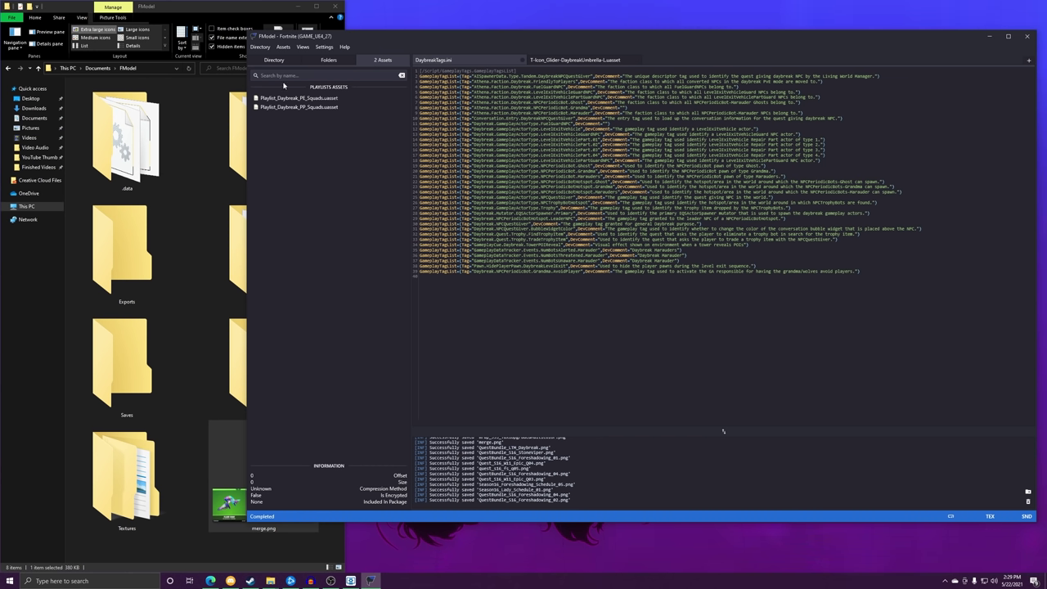
Open Playlist_Daybreak_PP_Squads.uasset and shift the program window slightly on the desktop.
left_click(299, 99)
left_click(311, 108)
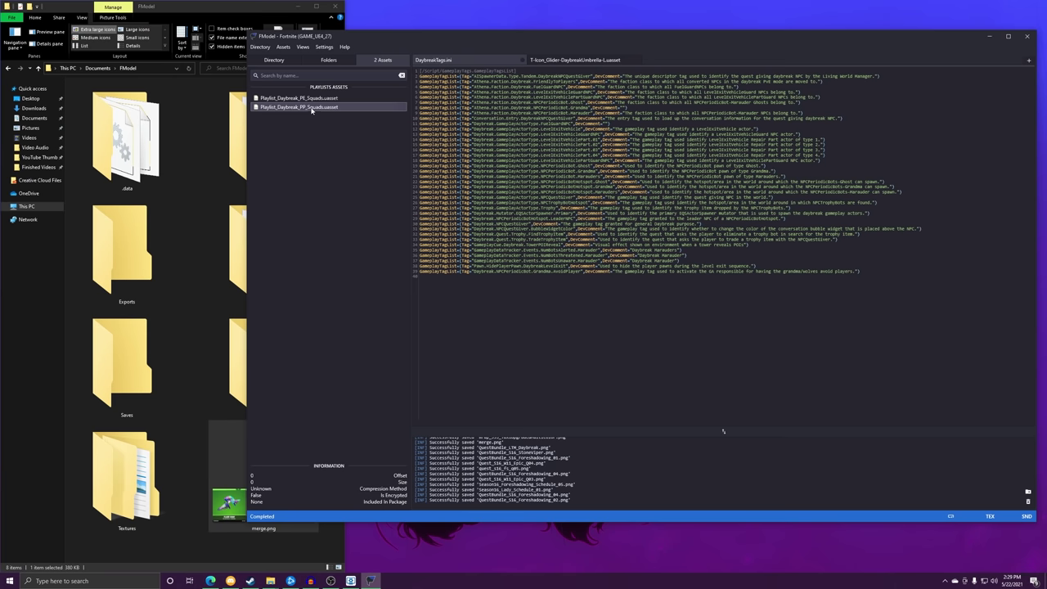
double_click(311, 107)
left_click_drag(566, 43, 530, 38)
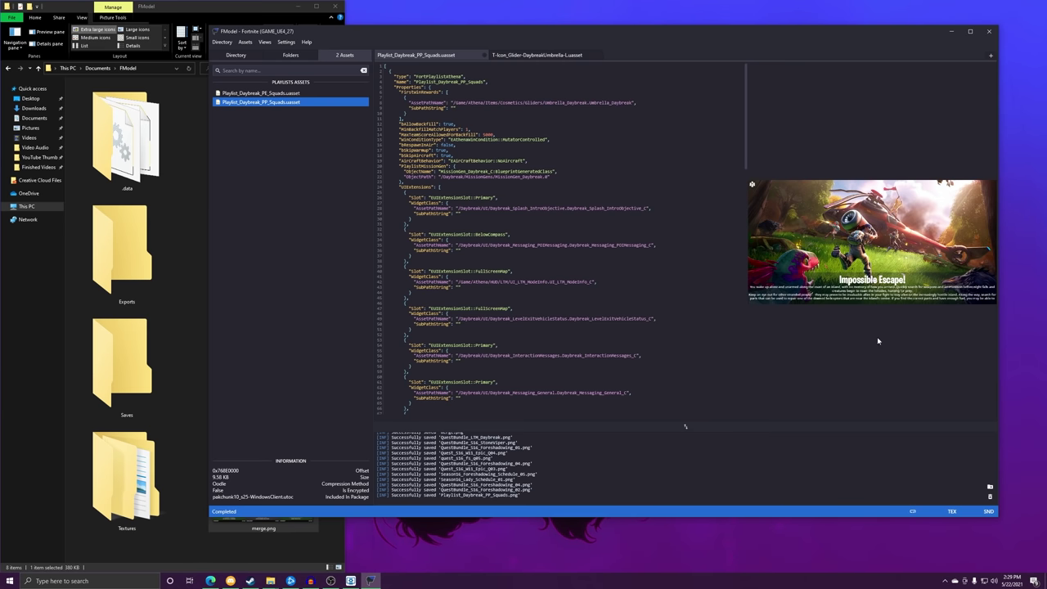
View the Daybreak playlist's preview image in its own maximized window and close it.
right_click(861, 204)
left_click(887, 210)
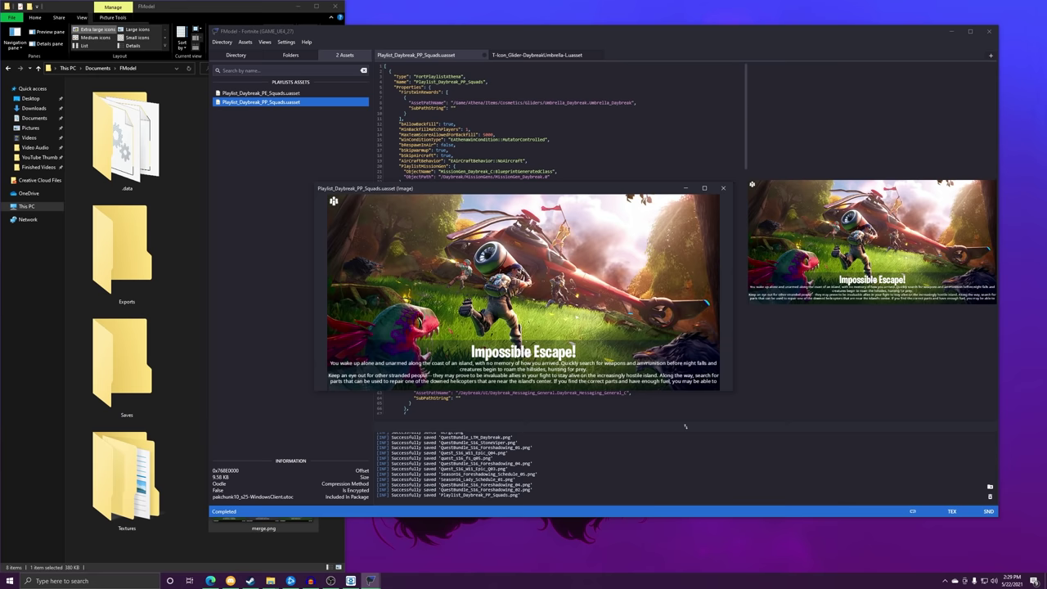
left_click(703, 188)
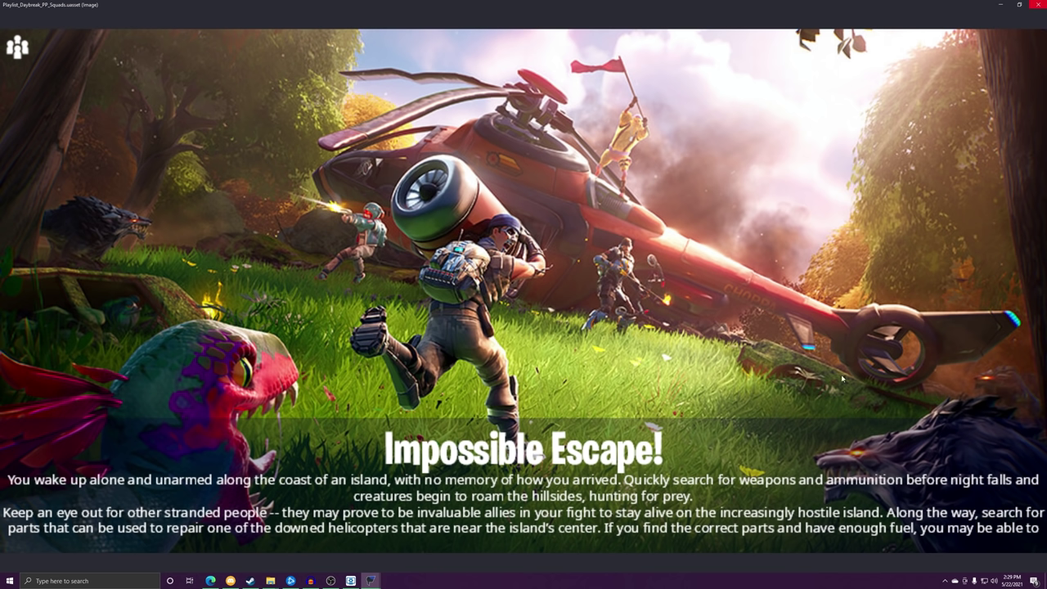
left_click(1038, 4)
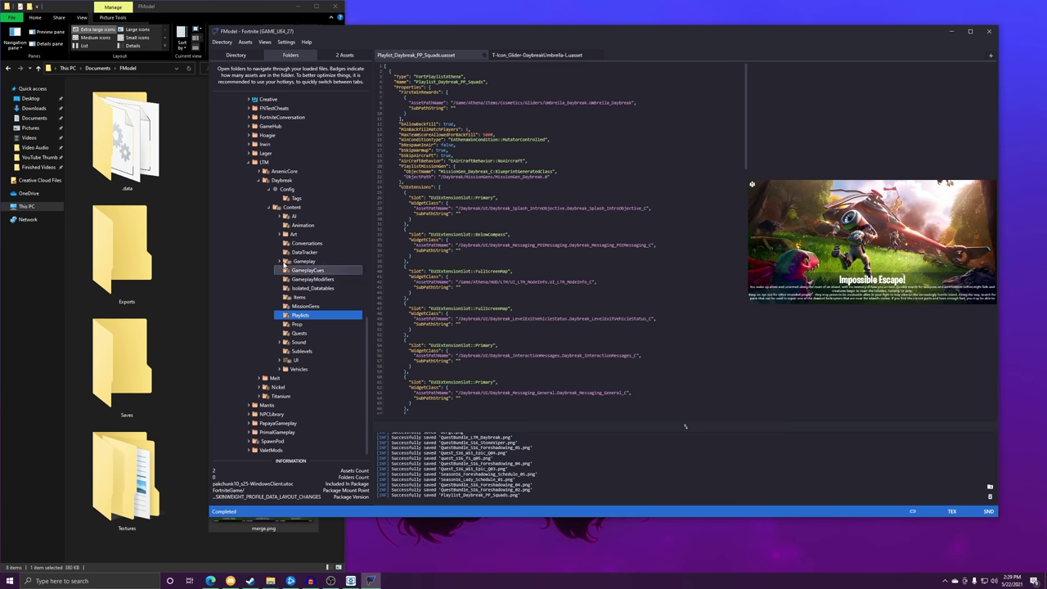
Collapse the Daybreak folder and open Playlist_Nickel_Evergreen_Squads.uasset from the Playlists folder in Nickel's Content.
double_click(282, 180)
double_click(294, 387)
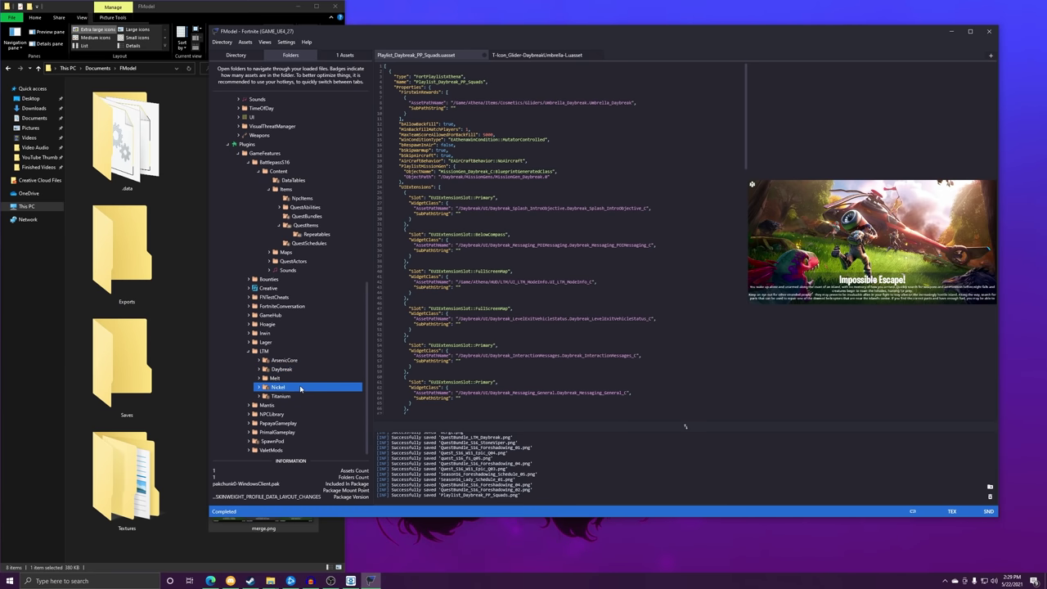
left_click(301, 382)
double_click(302, 387)
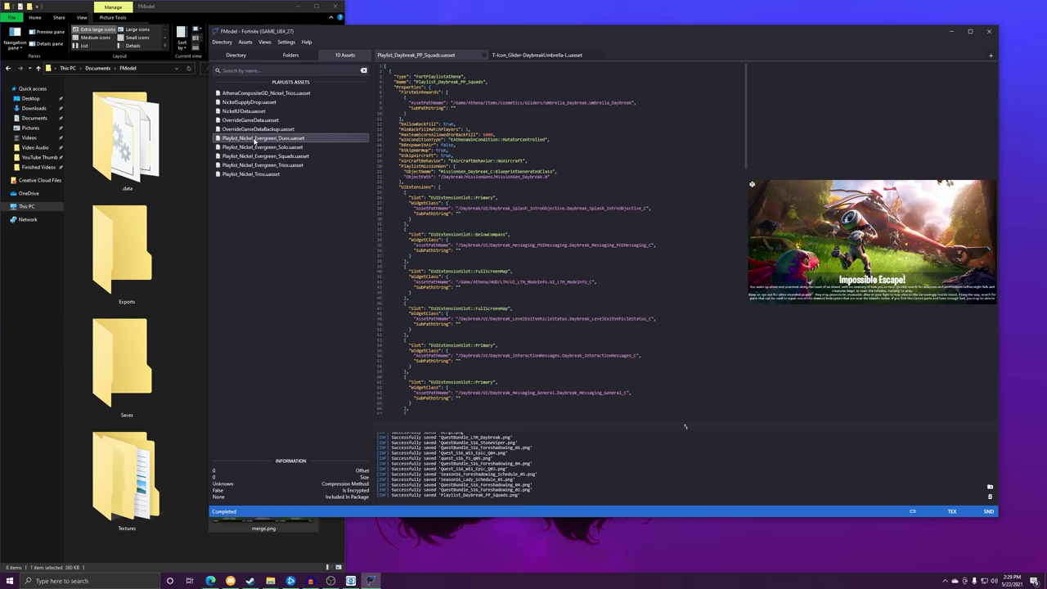
double_click(264, 157)
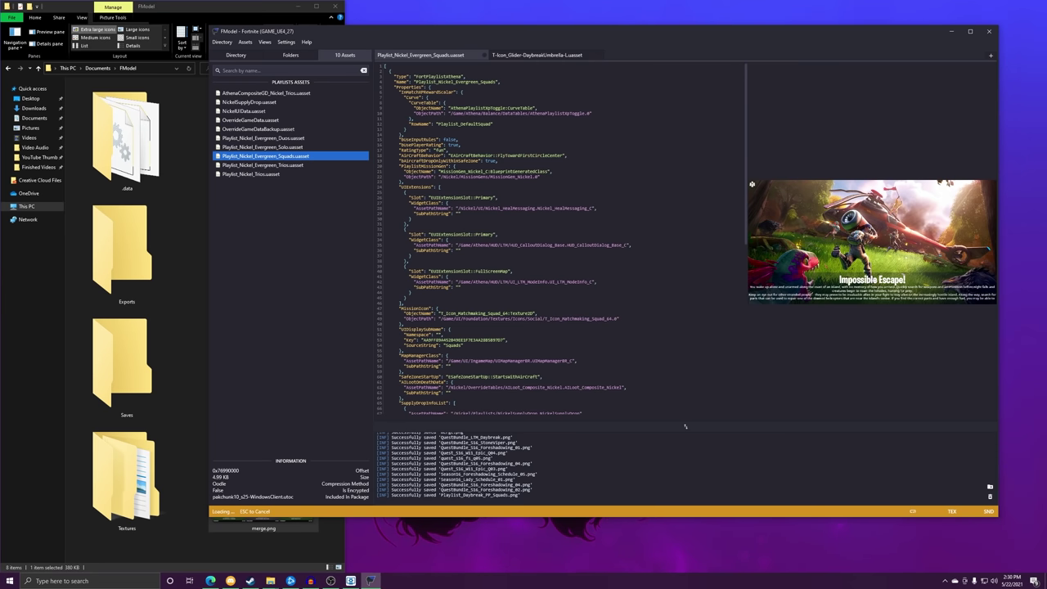
Examine the Nickel squads playlist's properties, highlighting the source strings of its display name and description.
scroll(560, 238, "down", 15)
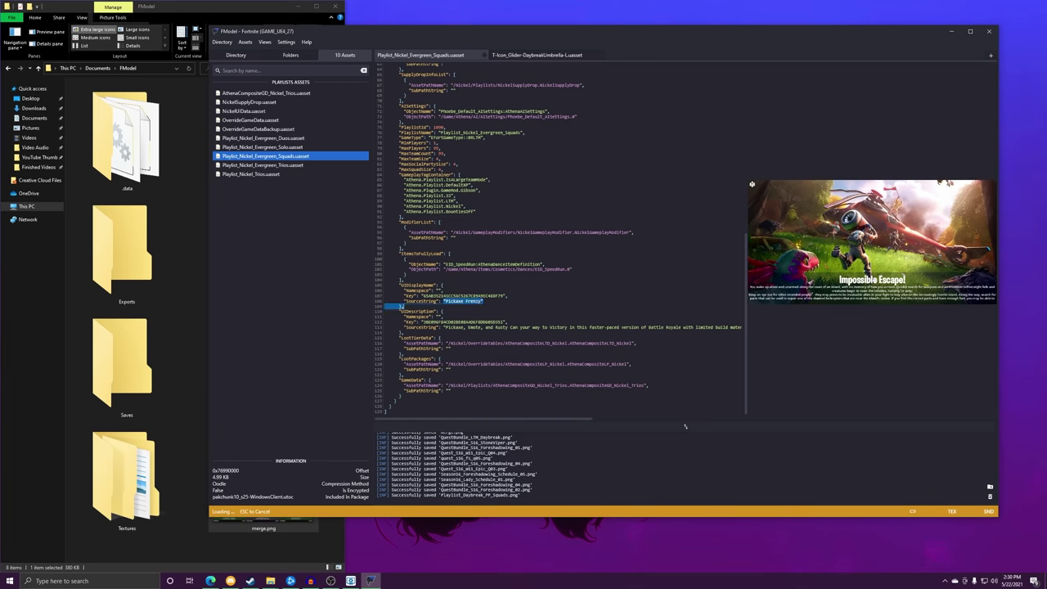
scroll(570, 315, "up", 10)
scroll(570, 316, "up", 11)
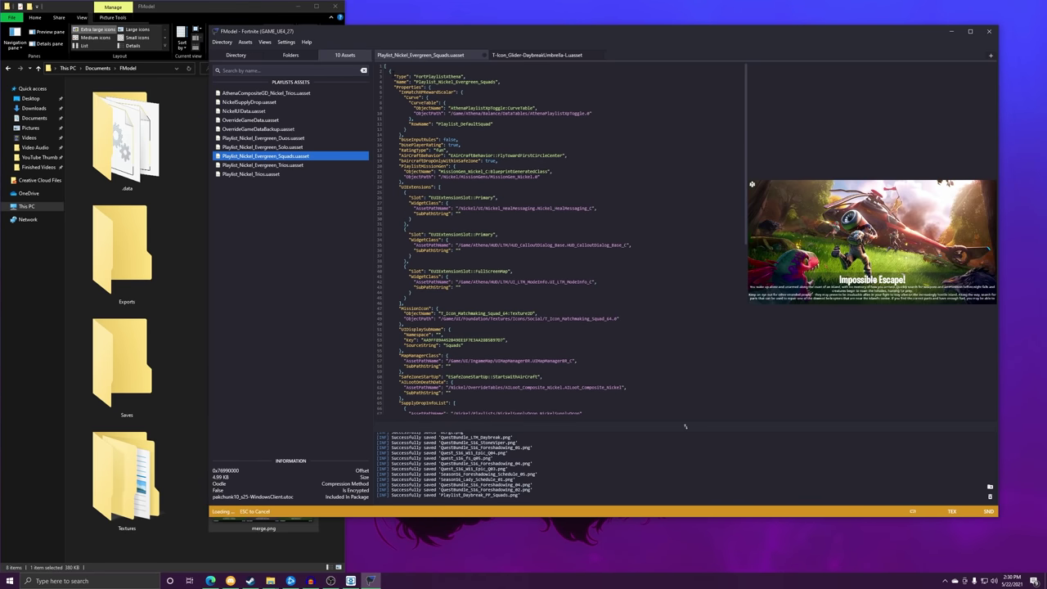
left_click(504, 104)
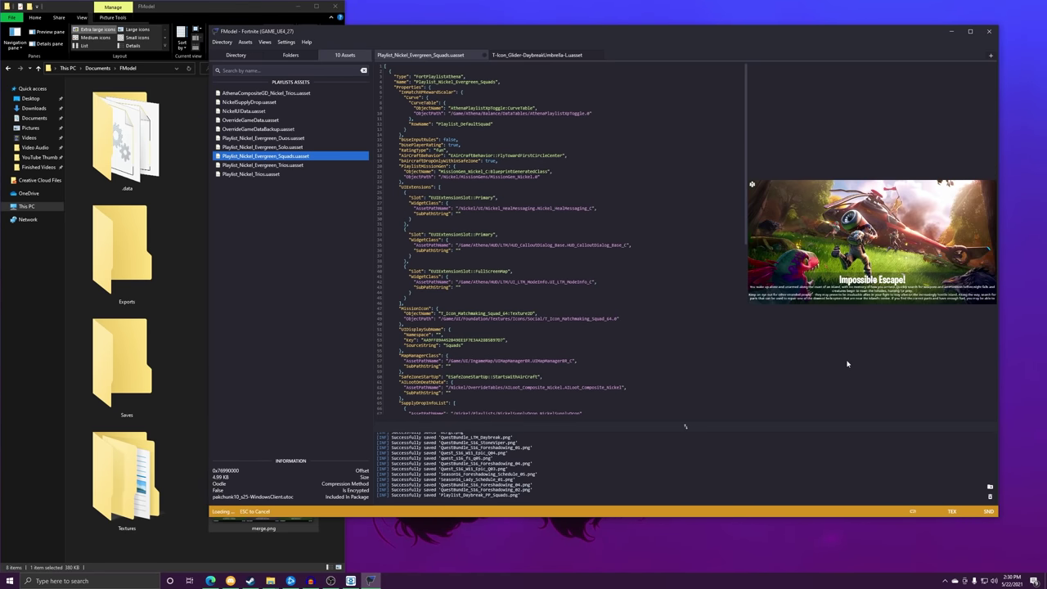
key("Page_Down")
key("Page_Down")
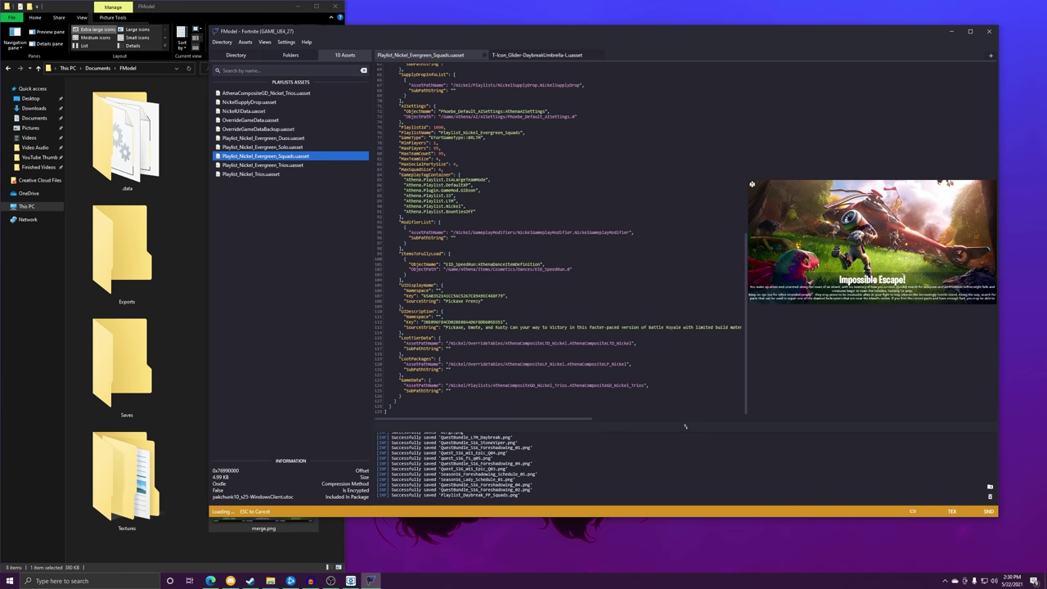
left_click_drag(411, 312, 444, 301)
scroll(685, 426, "up", 3)
scroll(685, 426, "down", 3)
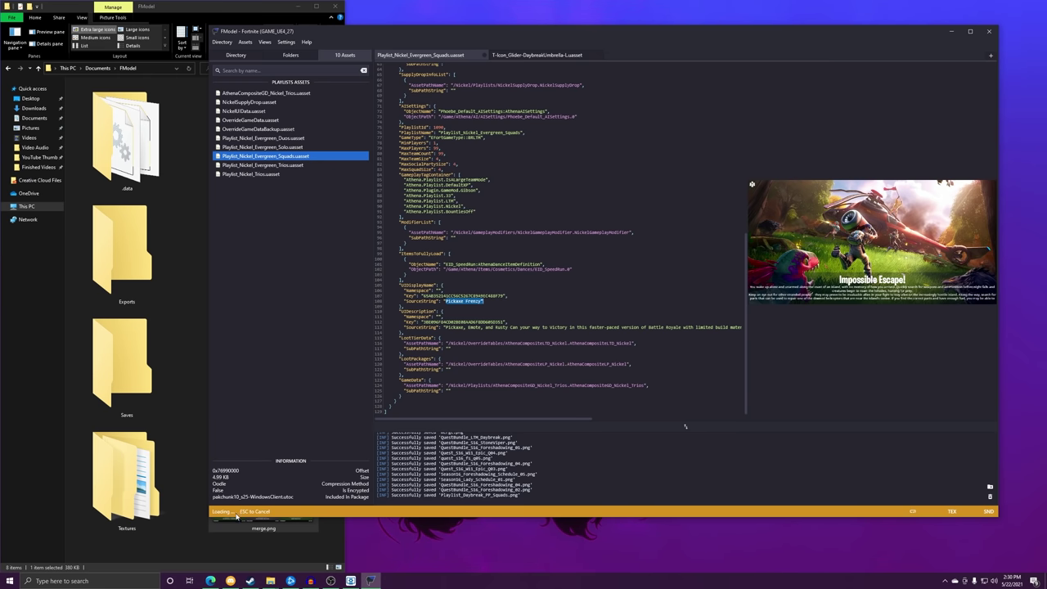
left_click(437, 322)
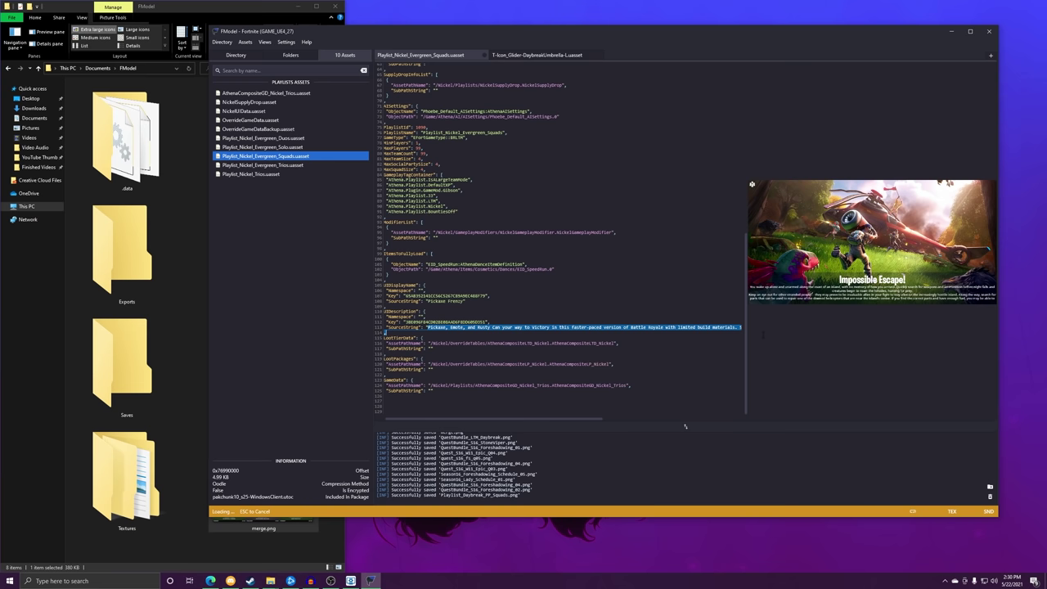
left_click_drag(426, 327, 384, 332)
left_click(437, 237)
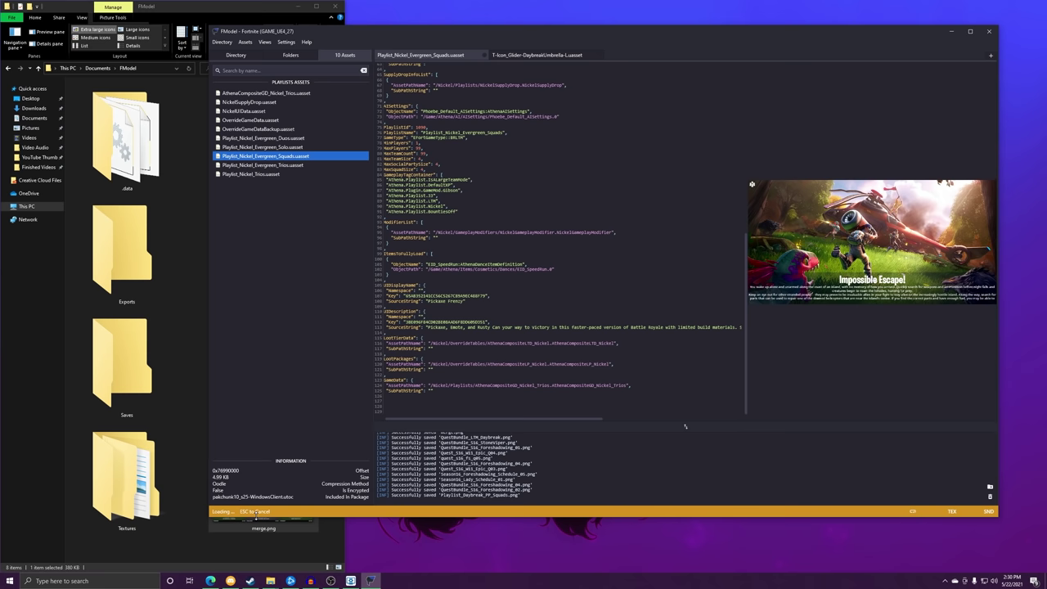
Return to the folder tree, browse the Creative plugin and Playsets folders, and expand Creative under Athena's Playlists.
left_click(281, 55)
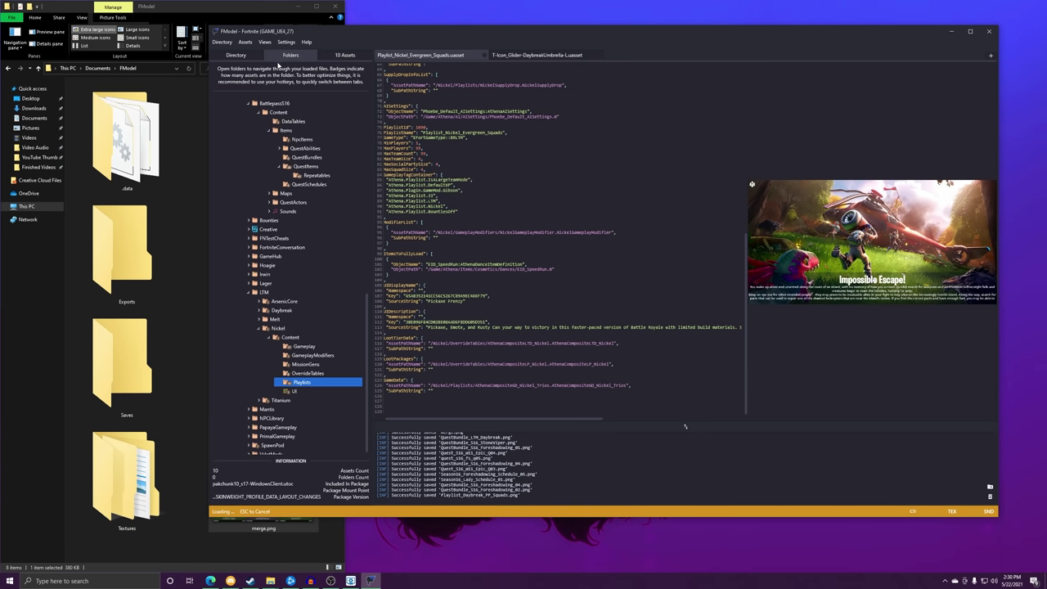
scroll(300, 264, "up", 1)
scroll(300, 263, "down", 1)
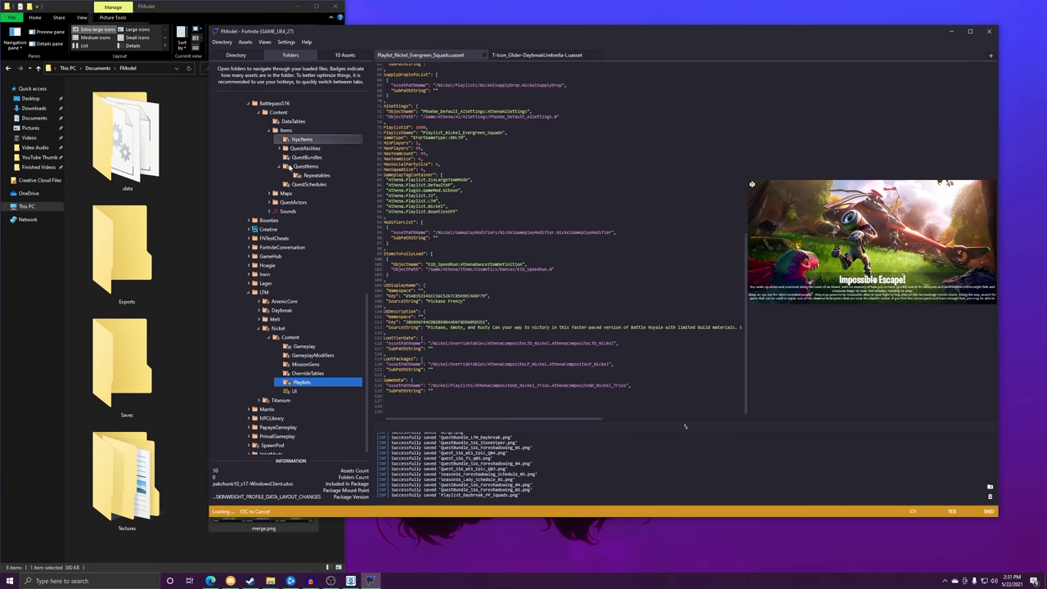
double_click(278, 230)
scroll(285, 236, "up", 15)
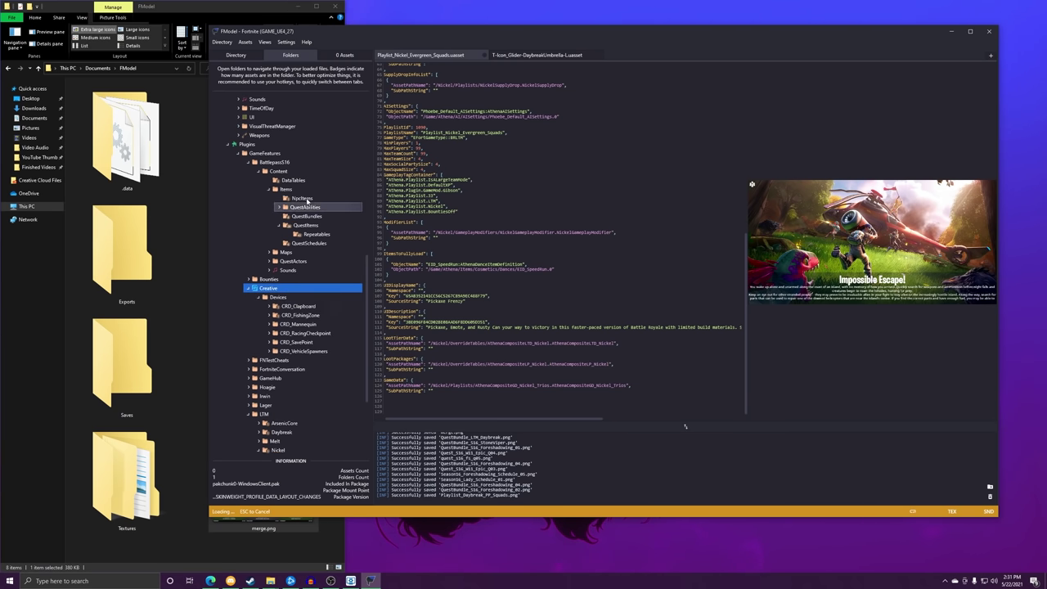
left_click(283, 327)
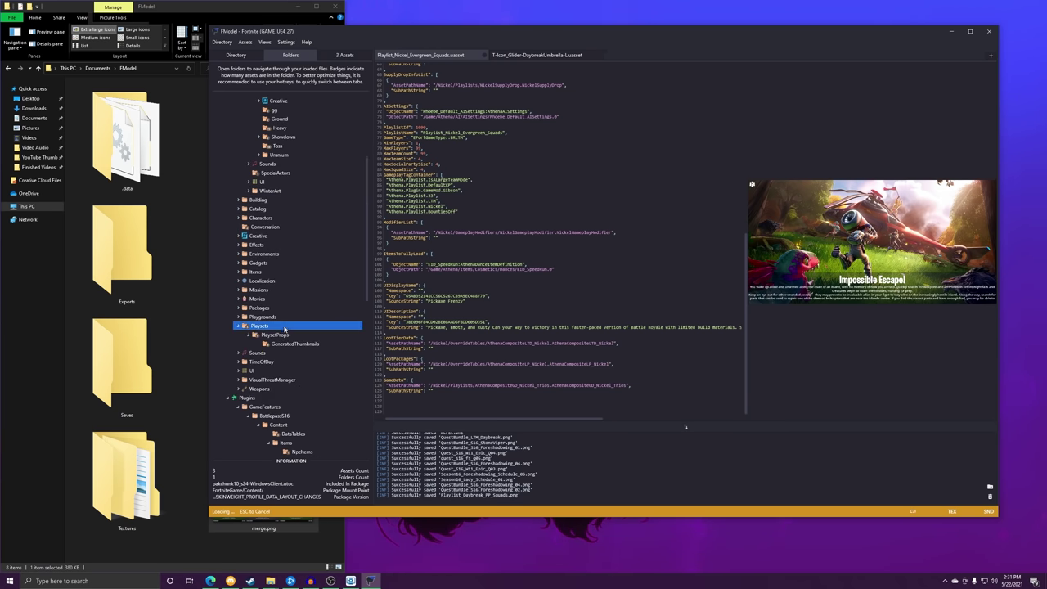
scroll(283, 323, "up", 6)
double_click(278, 218)
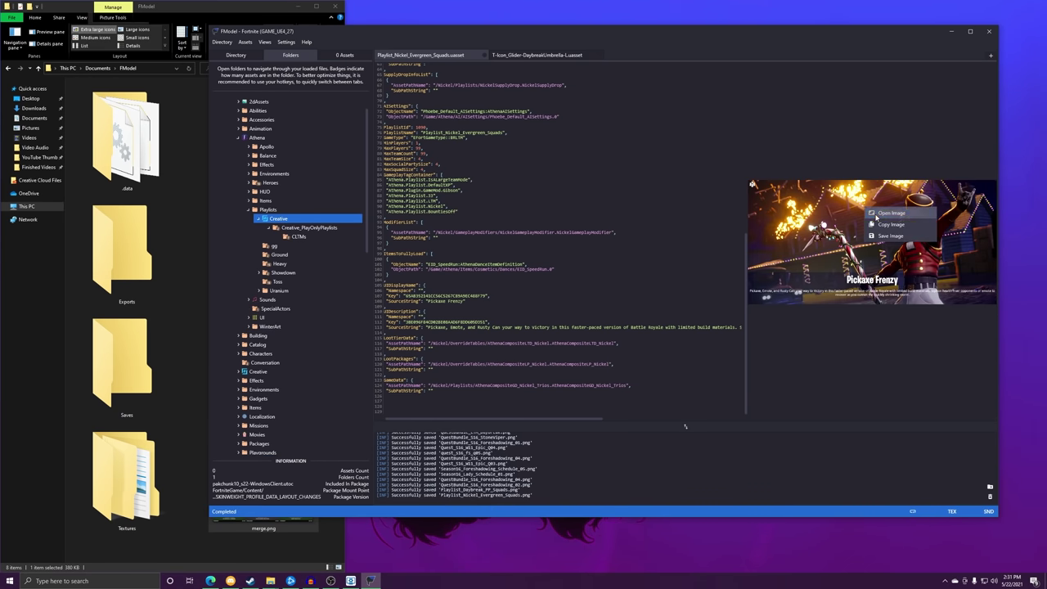
View the Pickaxe Frenzy preview image in its own window, close it and select the CLTMs folder under Creative_PlayOnlyPlaylists.
double_click(871, 217)
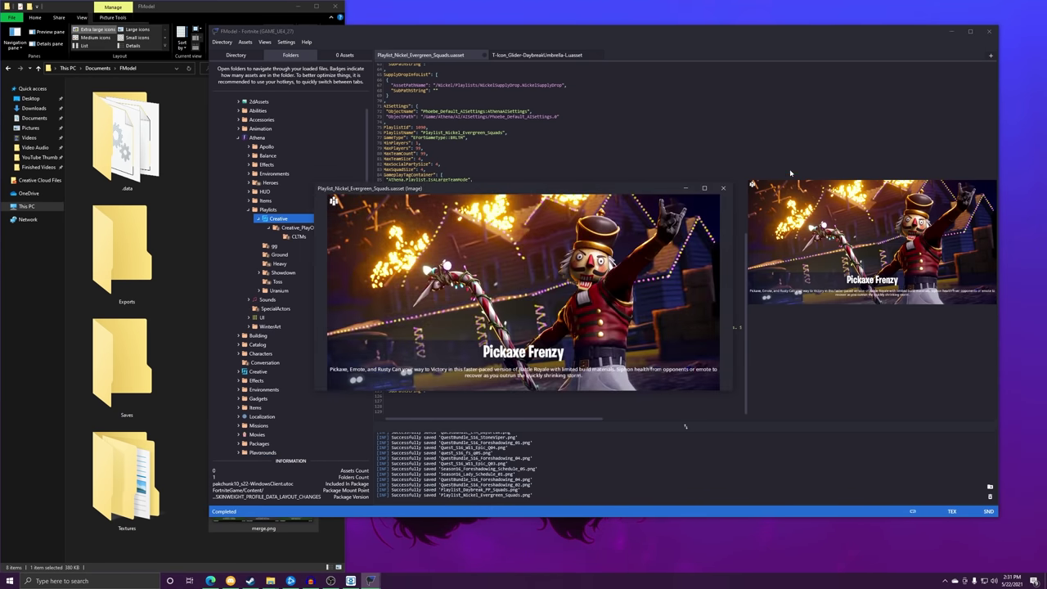
left_click(722, 189)
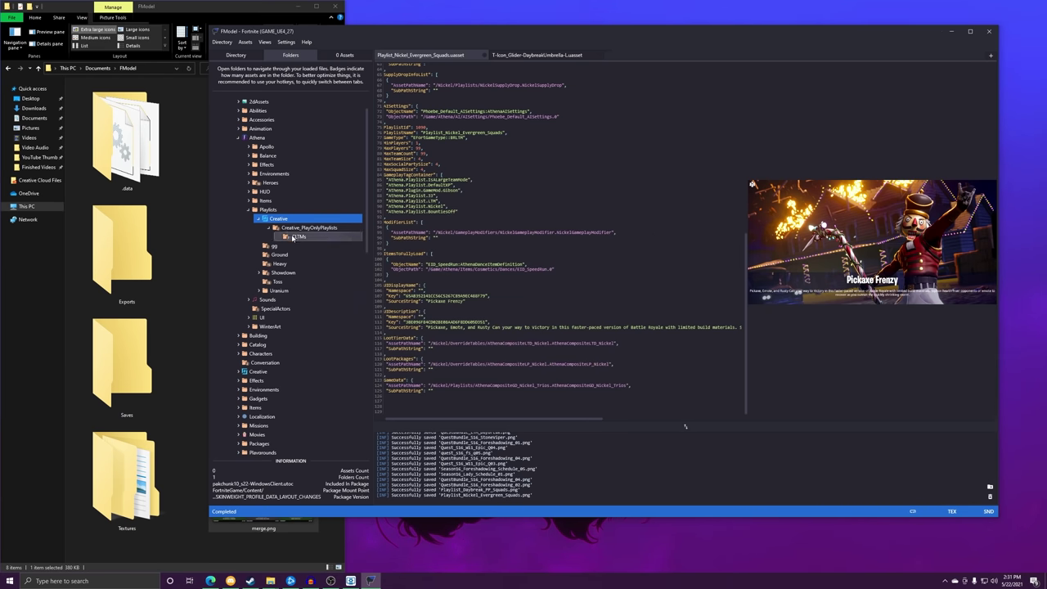
left_click(291, 229)
left_click(309, 236)
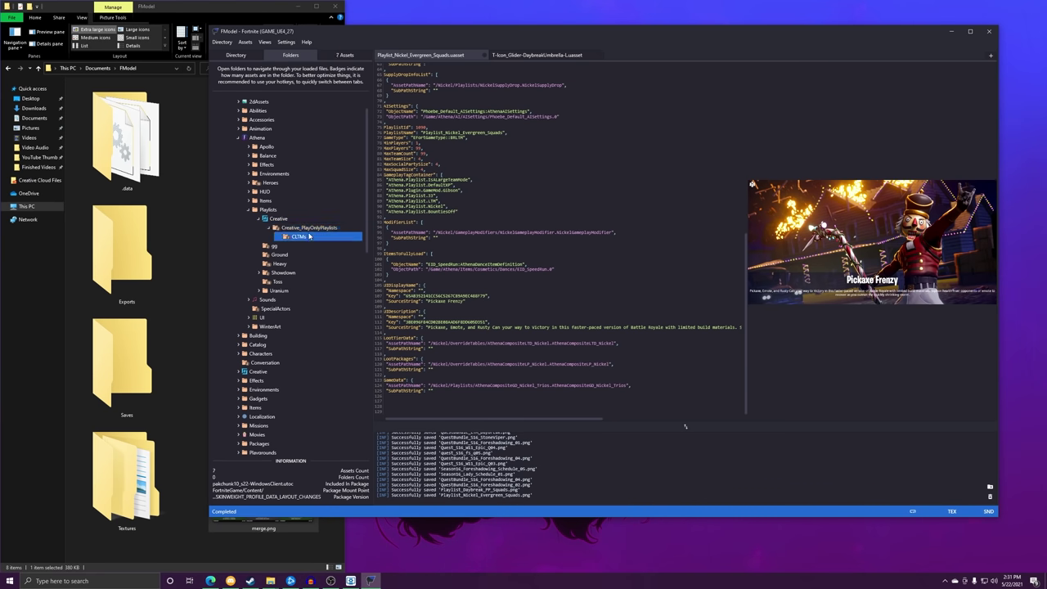
Open Playlist_Creative_LTM_PrimalRumble.uasset from the CLTMs folder, view its preview image in a separate window and close that window.
double_click(309, 236)
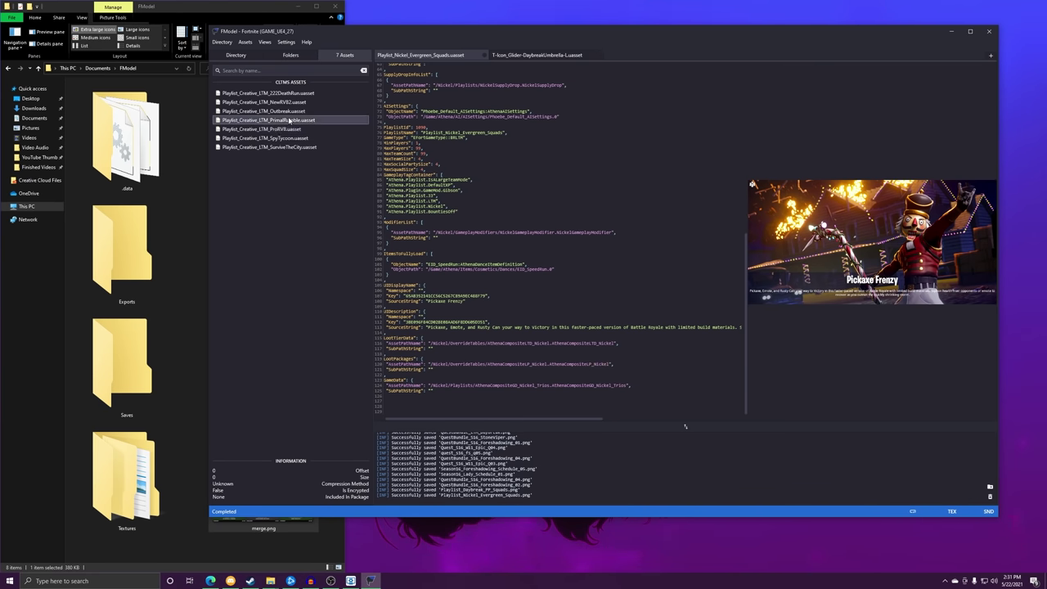
double_click(288, 119)
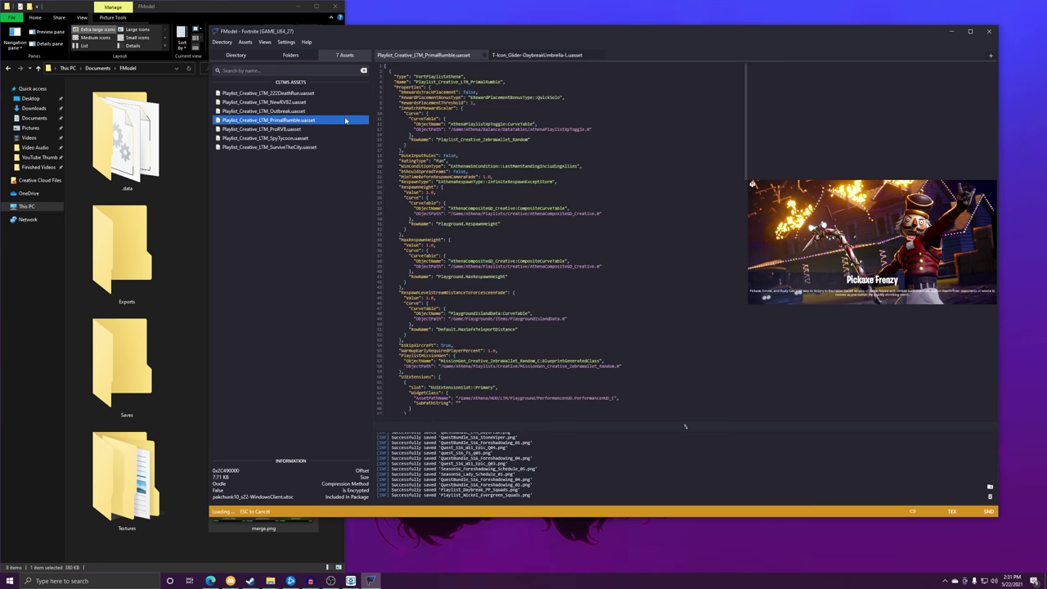
double_click(838, 229)
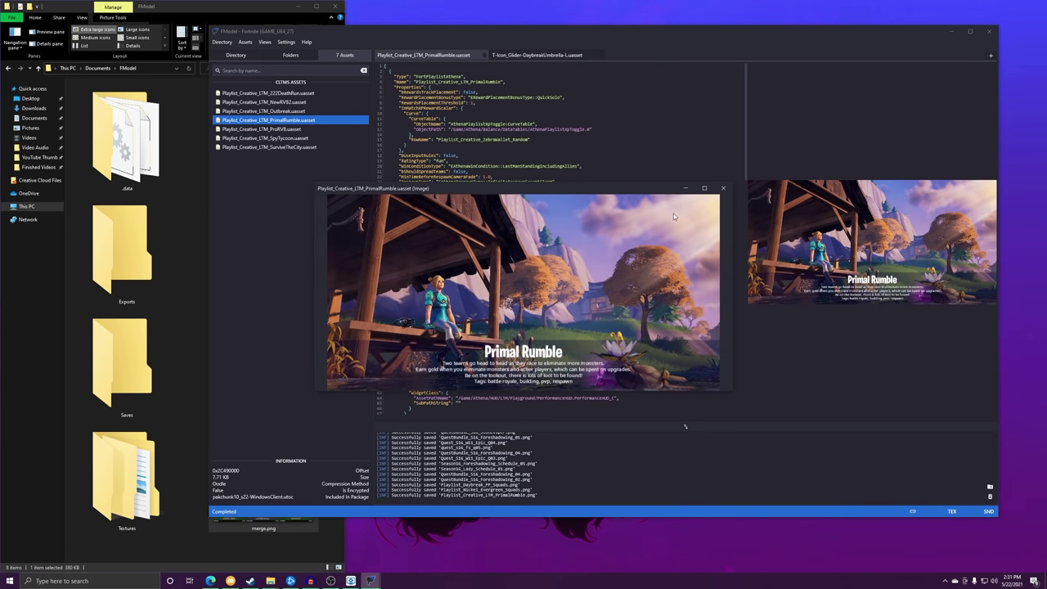
left_click(722, 188)
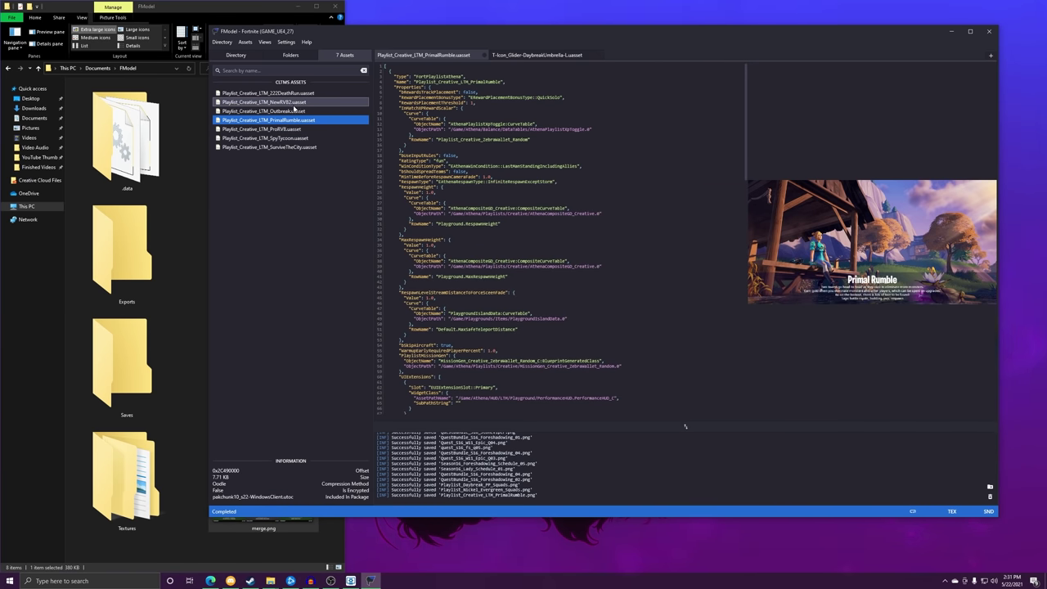
Open Playlist_Creative_LTM_222DeathRun.uasset and view its properties and preview image.
double_click(310, 94)
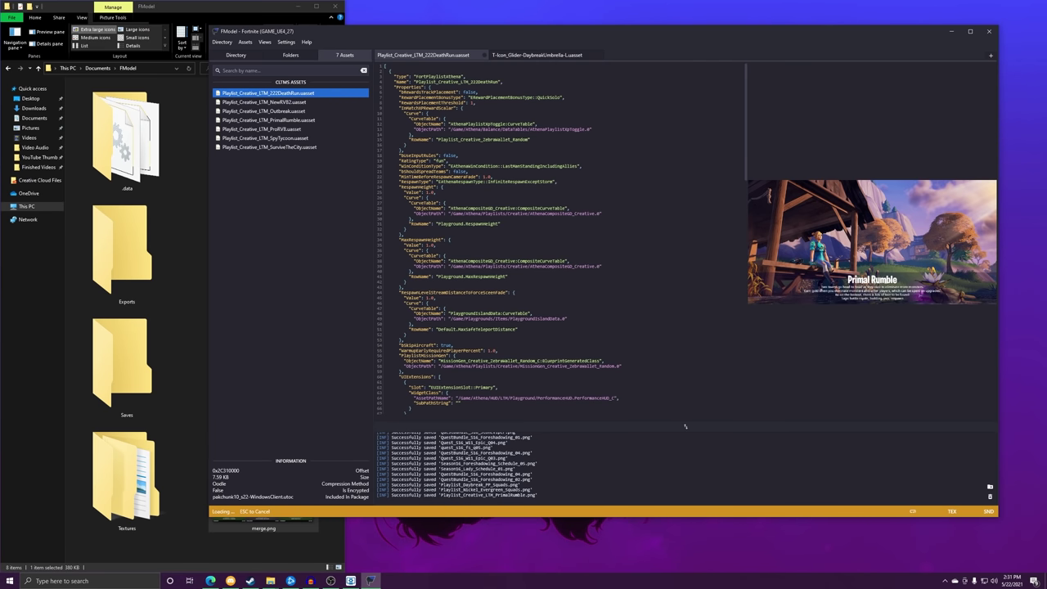
scroll(556, 246, "down", 20)
double_click(957, 245)
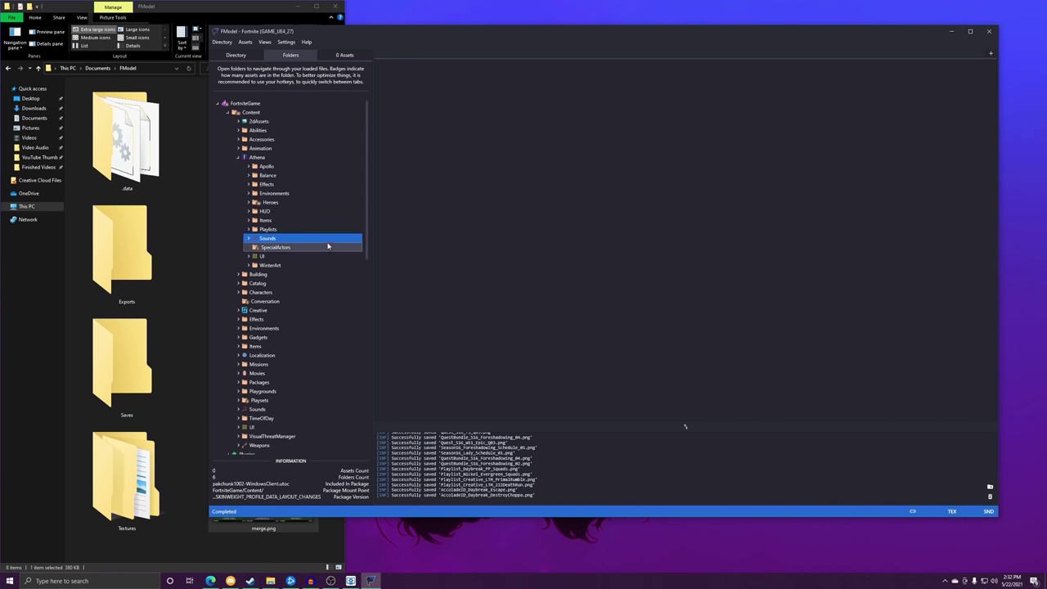
Check which automatic asset options are enabled, including Save Textures and Open Sounds.
left_click(236, 43)
mouse_move(287, 110)
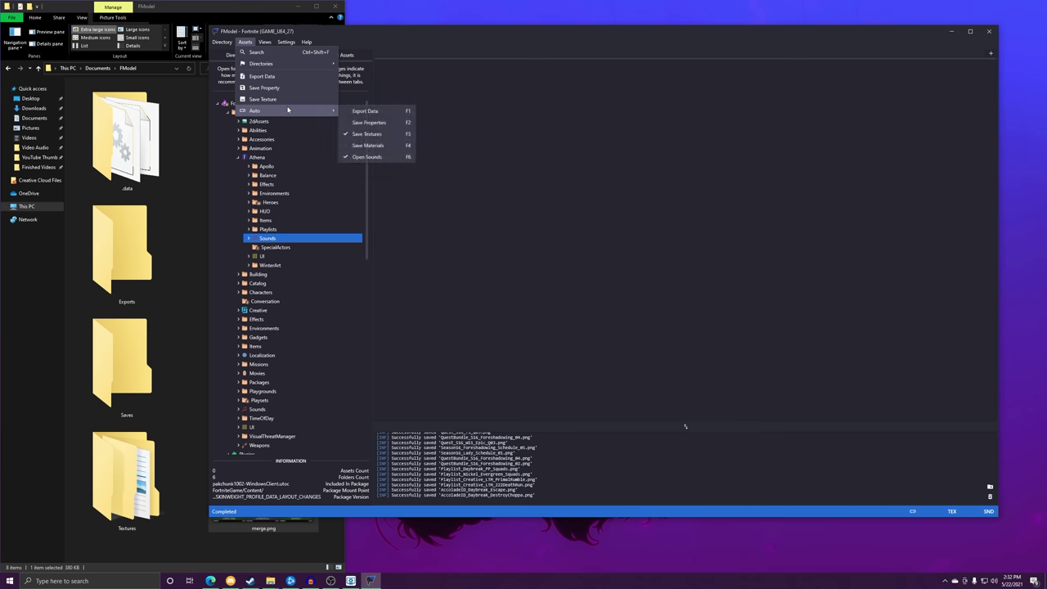
left_click(603, 258)
Expand the Sounds folder under Athena, browse the plugin sound folders, and open Athena's MusicPacks folder.
double_click(265, 240)
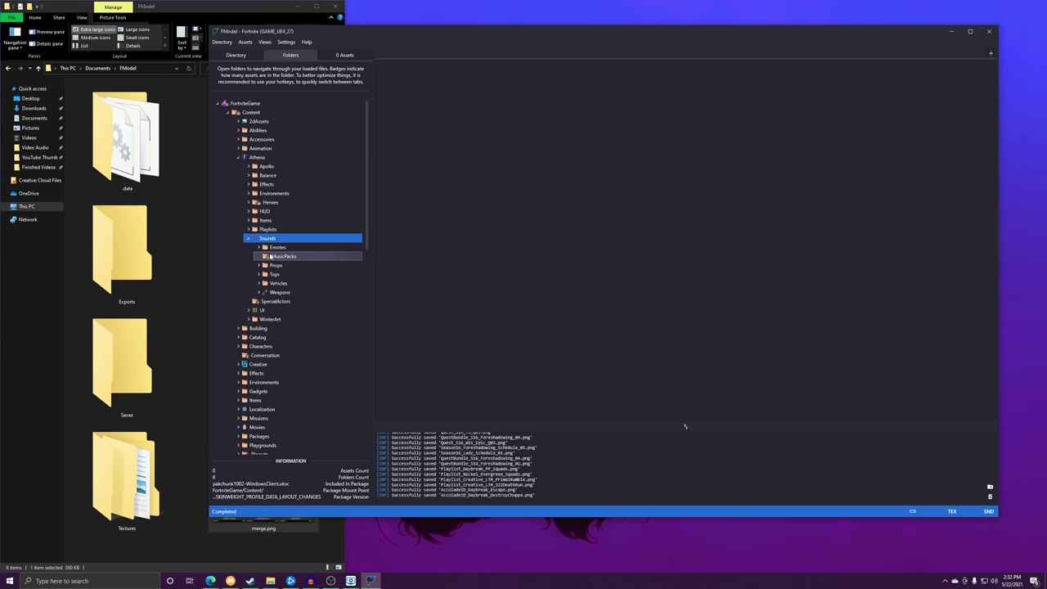
scroll(270, 256, "down", 15)
double_click(288, 280)
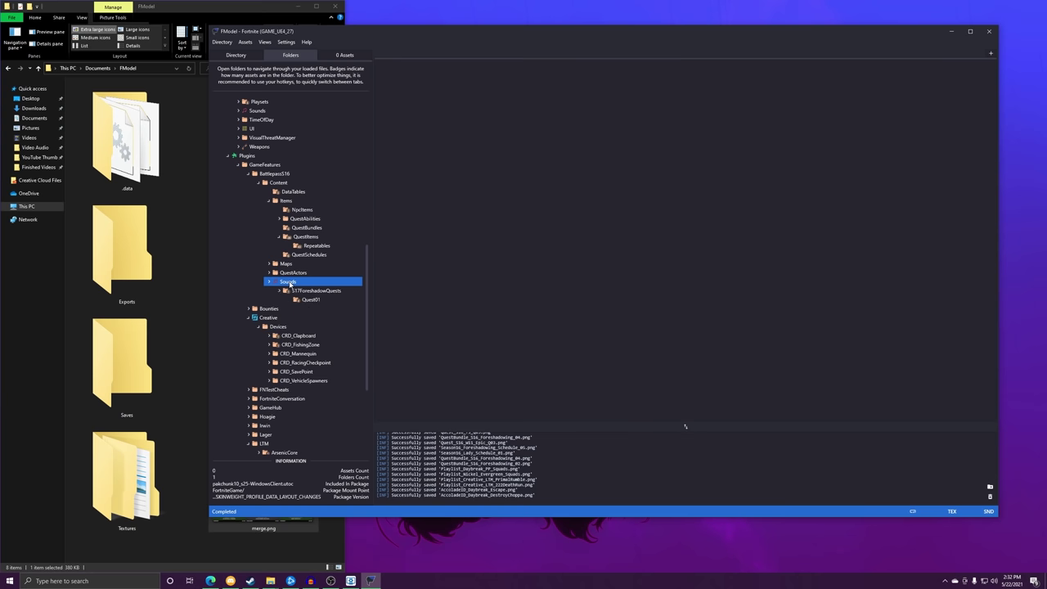
double_click(284, 157)
scroll(284, 172, "up", 3)
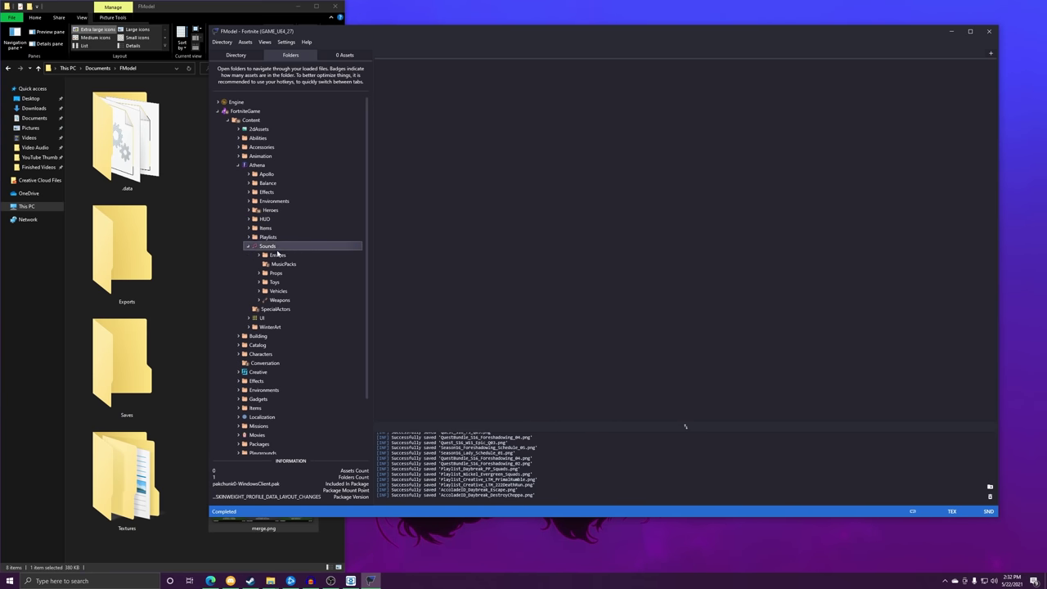
left_click(286, 264)
left_click(287, 264)
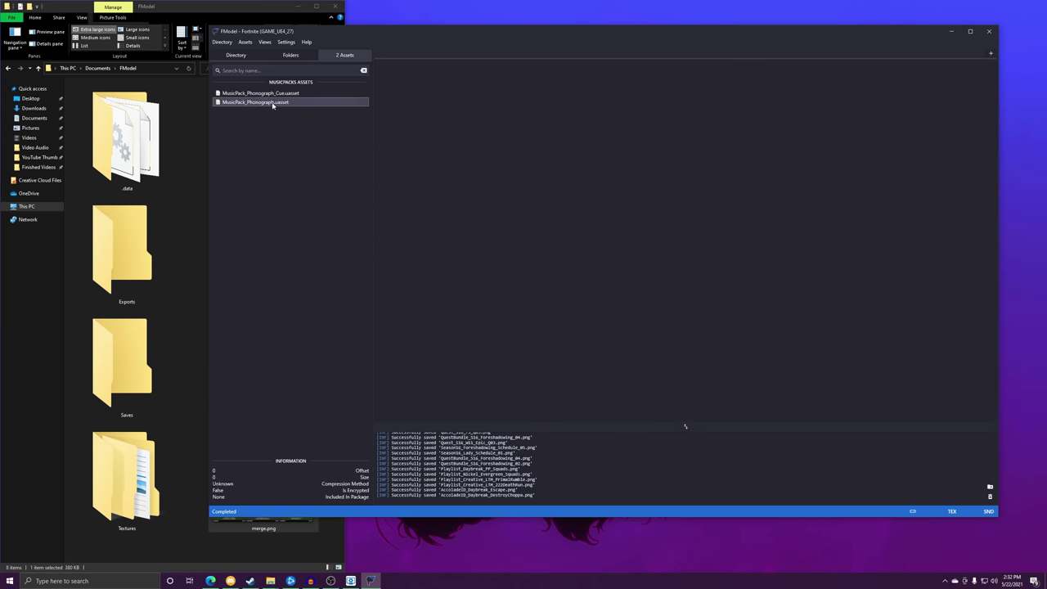
Open MusicPack_Phonograph_Cue.uasset and examine its sound cue properties, highlighting sections of the code.
double_click(268, 95)
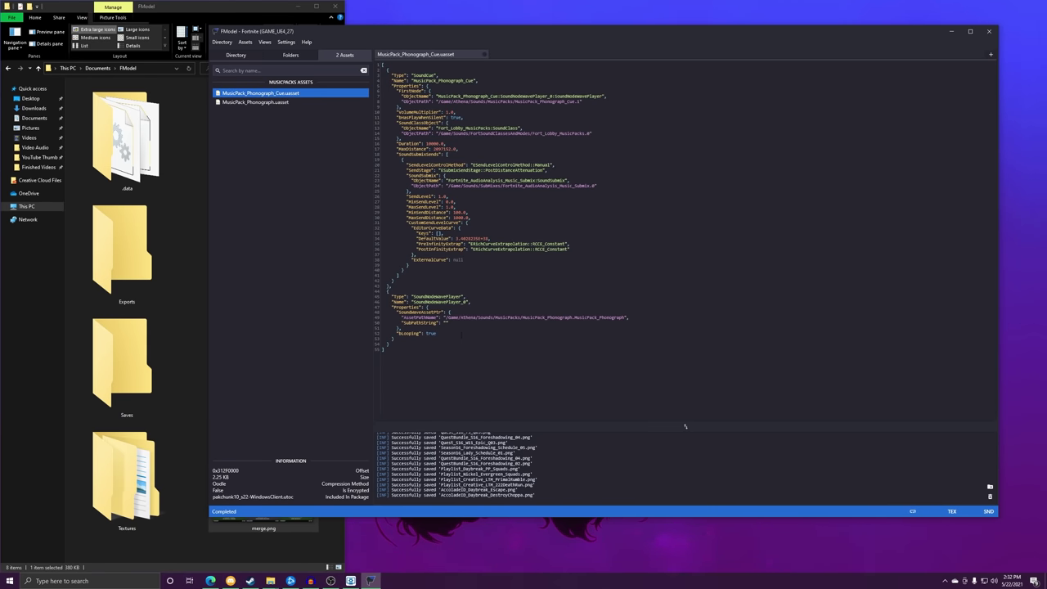
left_click_drag(461, 334, 381, 280)
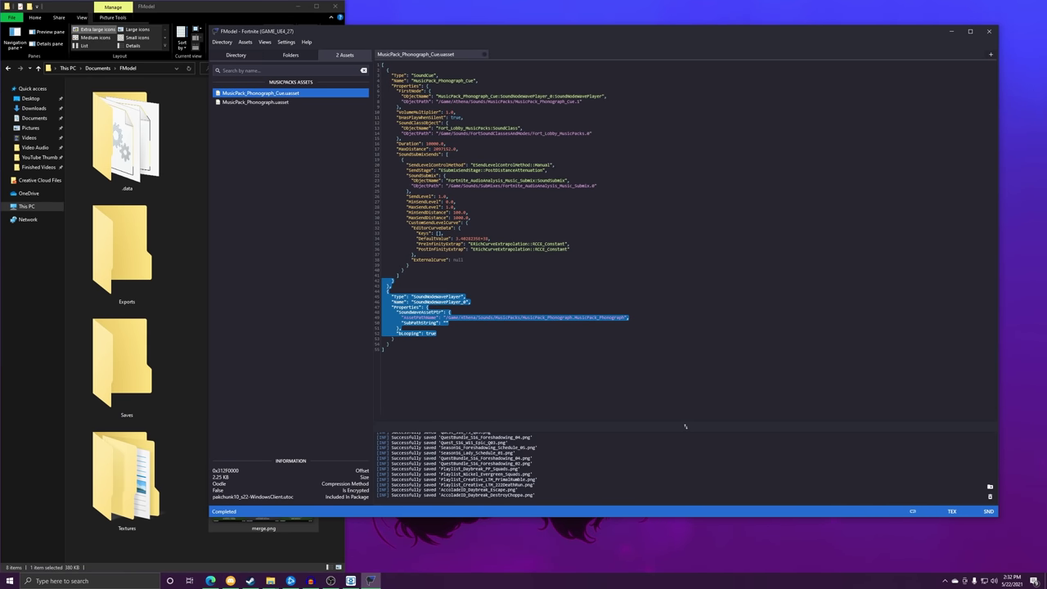
left_click_drag(384, 70, 412, 190)
left_click_drag(398, 138, 404, 271)
left_click(538, 274)
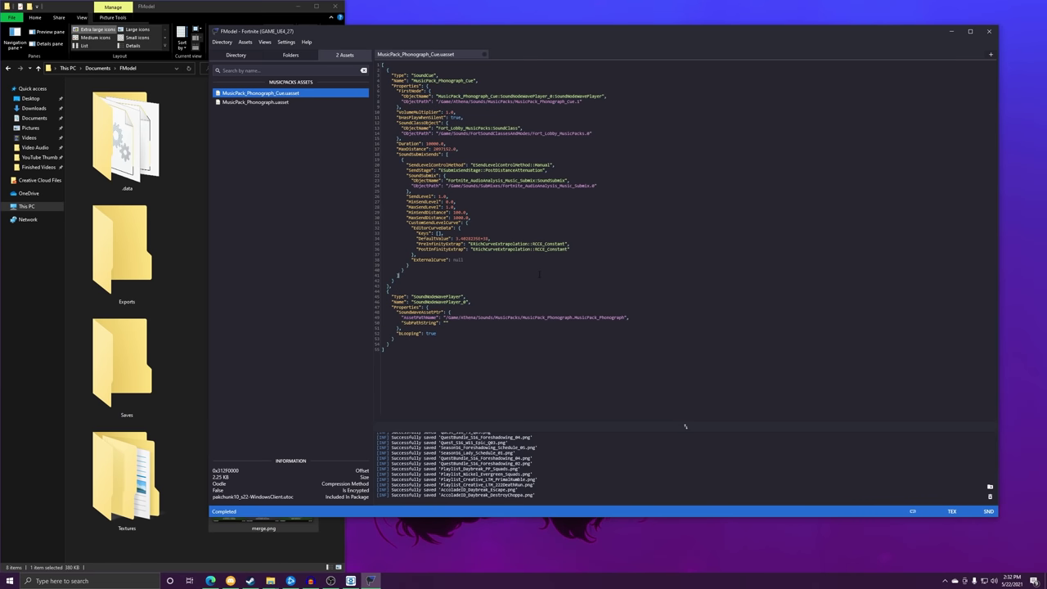
Open MusicPack_Phonograph.uasset in the Audio Player and pause its playback.
double_click(258, 102)
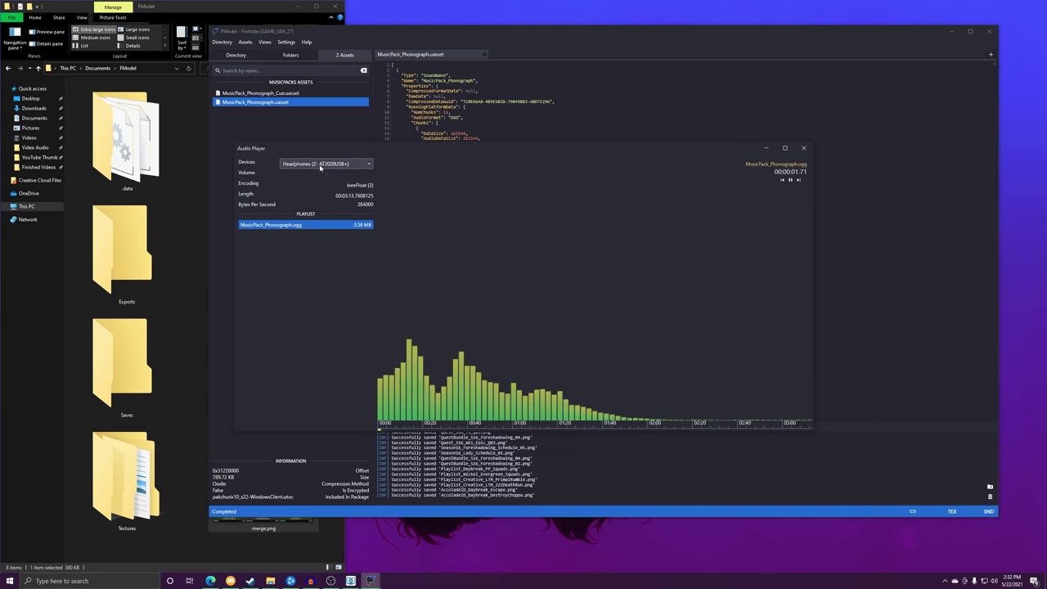
left_click(323, 163)
left_click(612, 205)
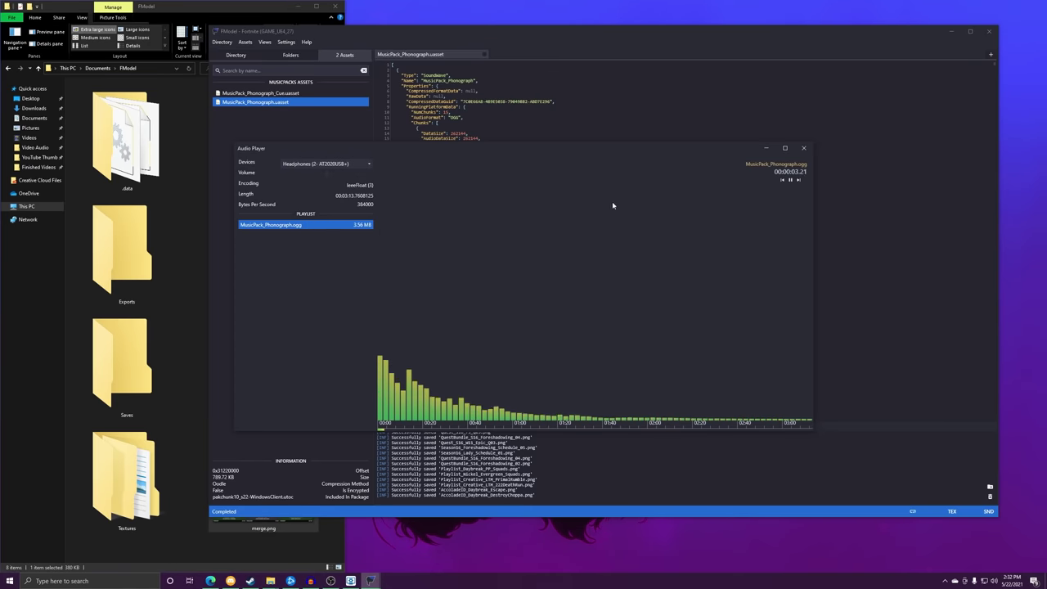
left_click(790, 179)
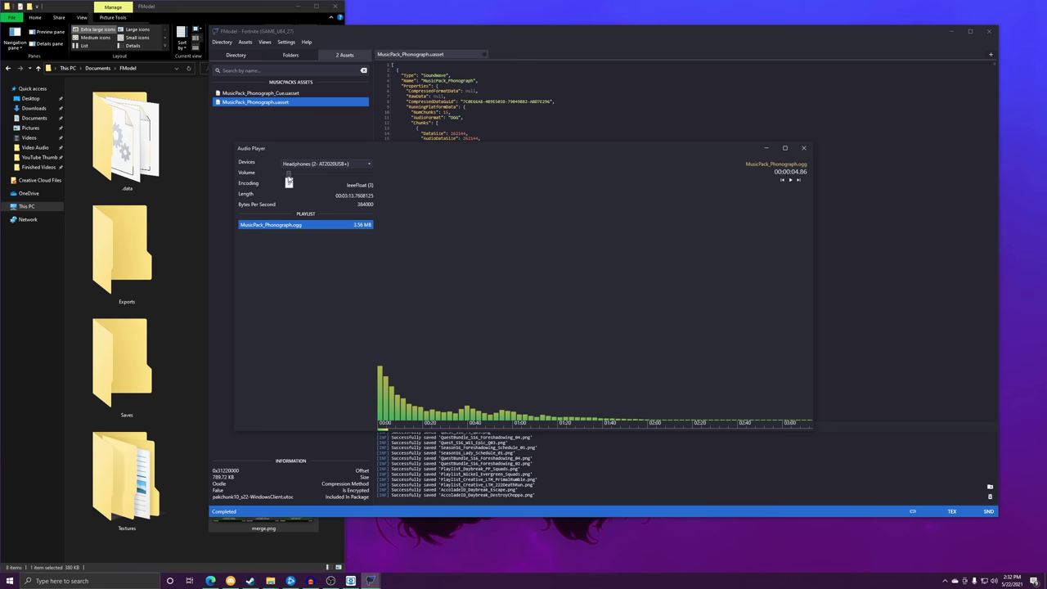
Set the audio output device to Speakers (Razer USB Sound Card), adjust the playback volume and close the Audio Player.
left_click(299, 164)
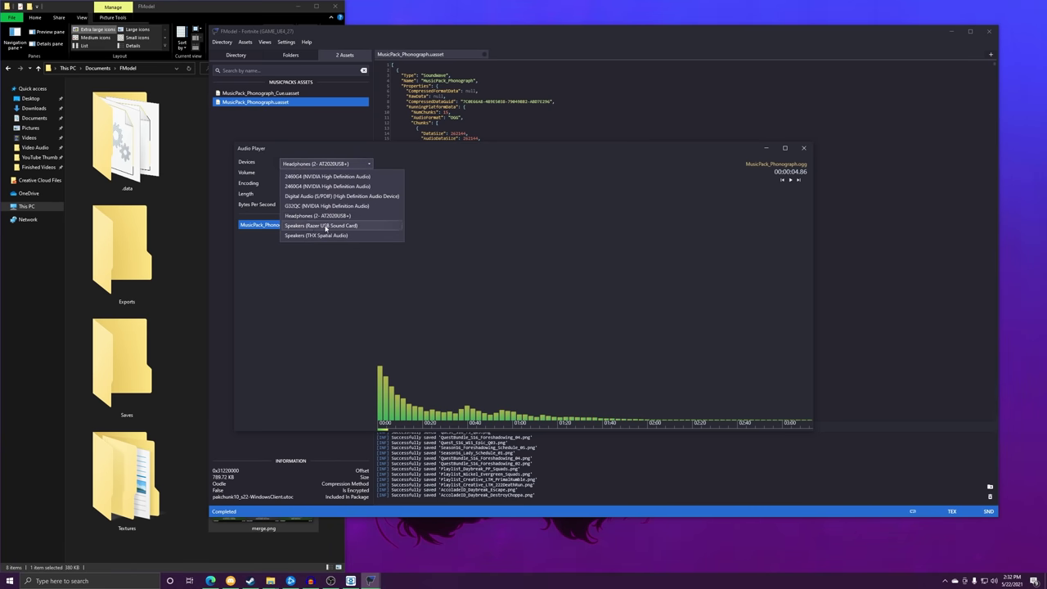
left_click(328, 226)
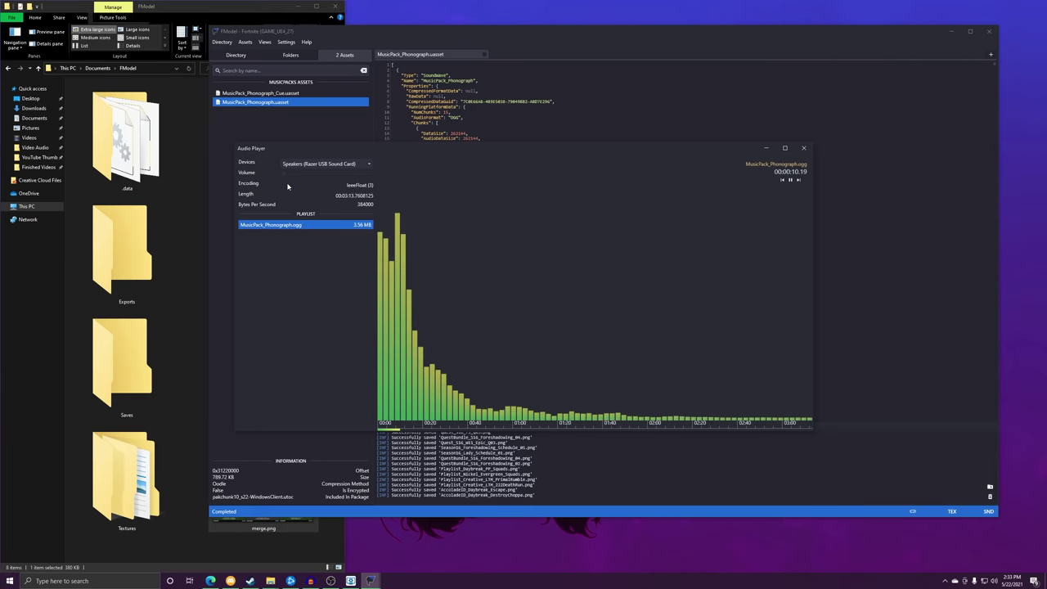
mouse_move(284, 172)
left_mouse_down()
mouse_move(676, 185)
mouse_move(316, 201)
mouse_move(289, 190)
left_mouse_up()
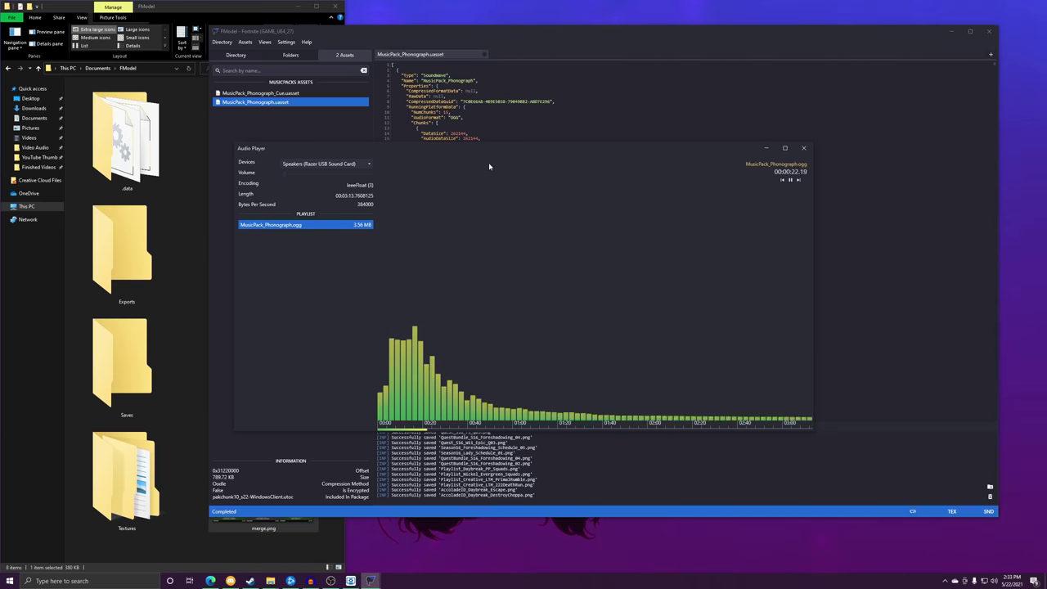
left_click(805, 149)
Return to the folder tree and expand the Props and Emotes folders under Athena's Sounds.
left_click(287, 55)
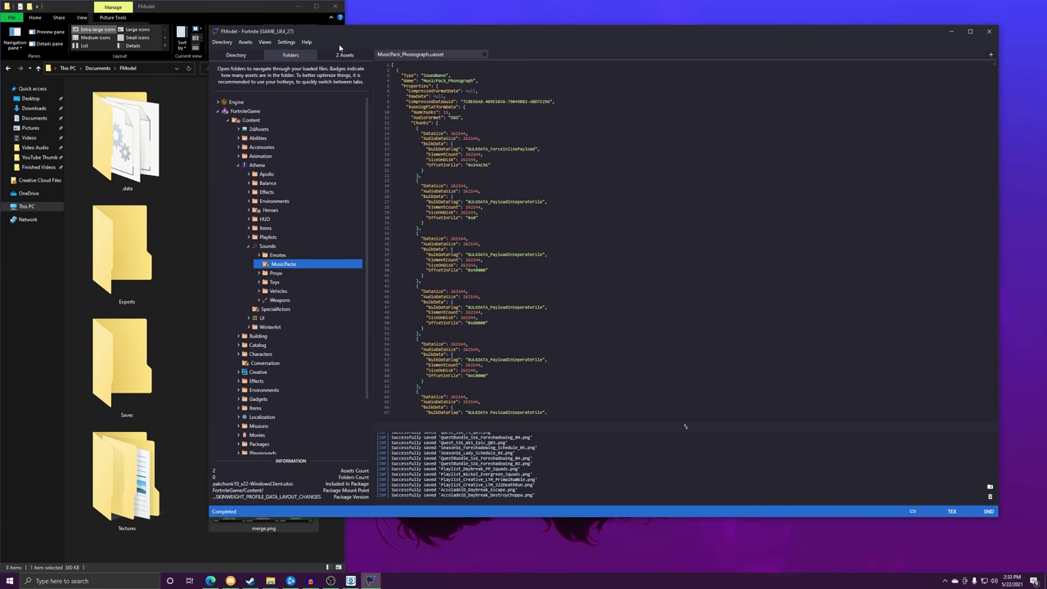
left_click(311, 275)
double_click(311, 276)
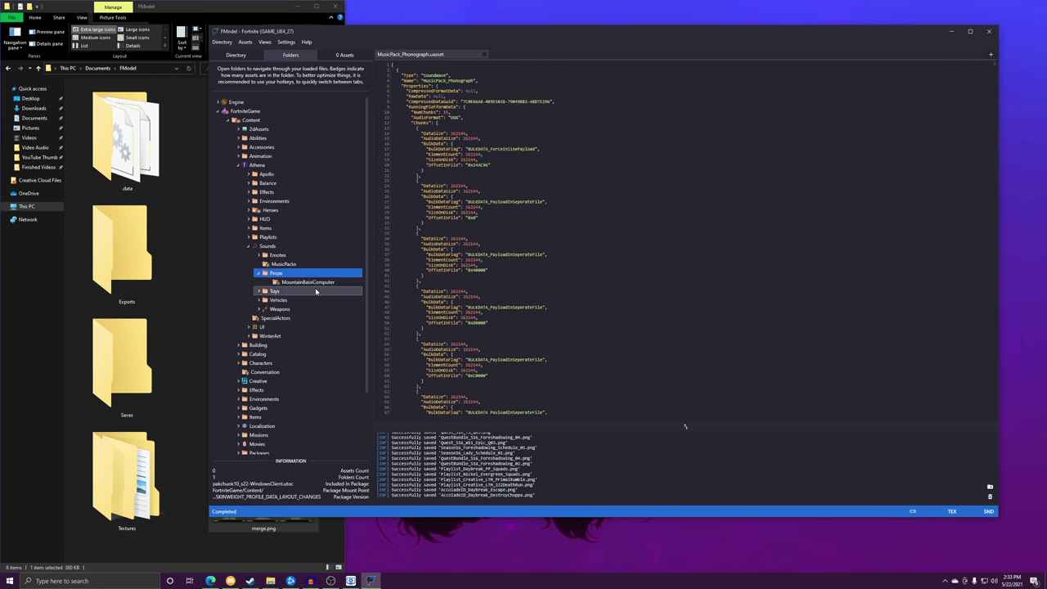
scroll(312, 283, "down", 3)
double_click(290, 181)
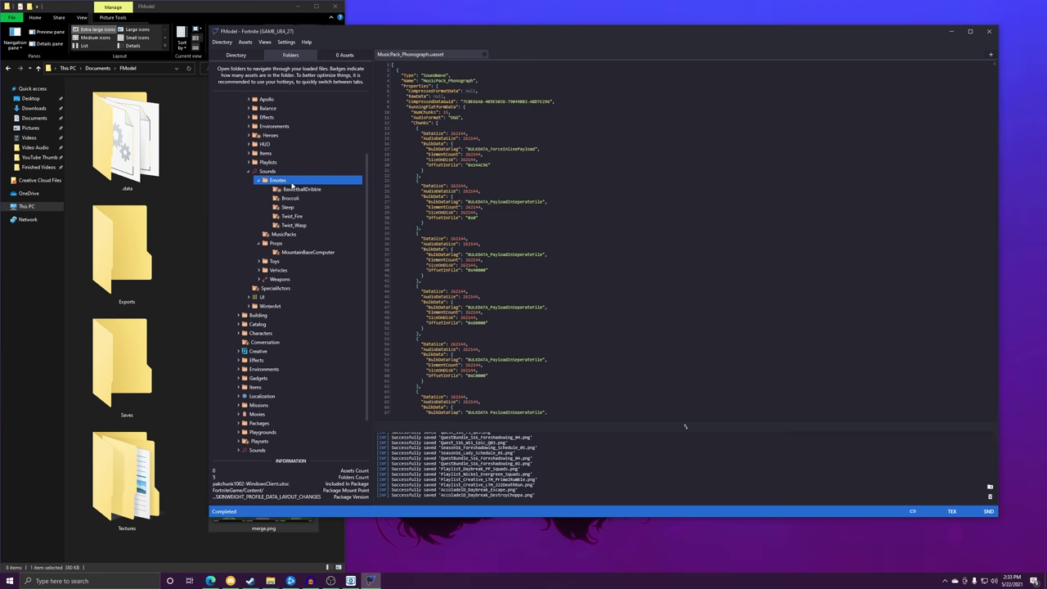
left_click(245, 42)
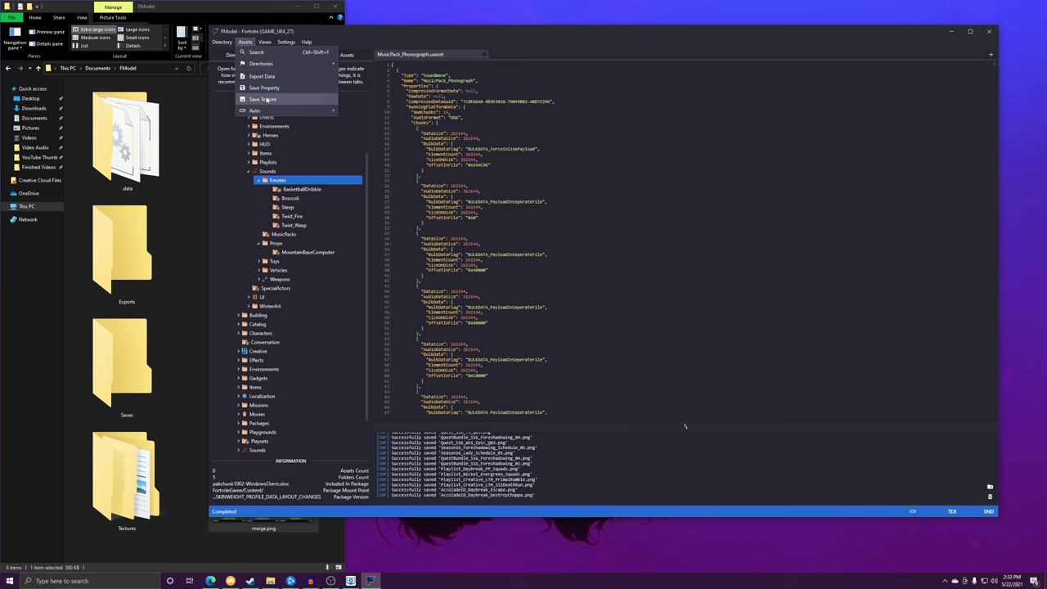
triple_click(441, 217)
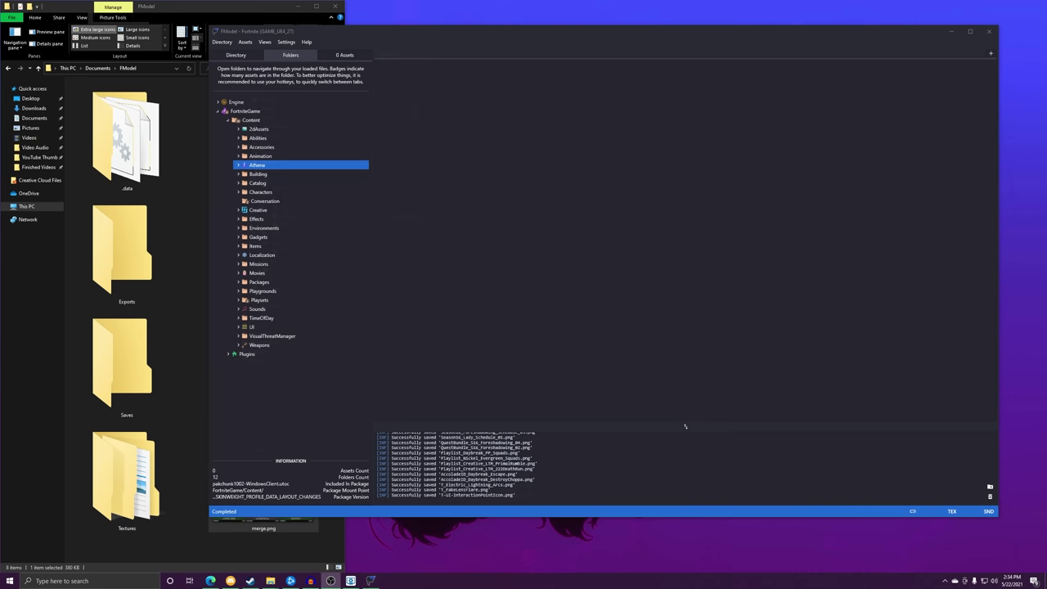
left_click(520, 175)
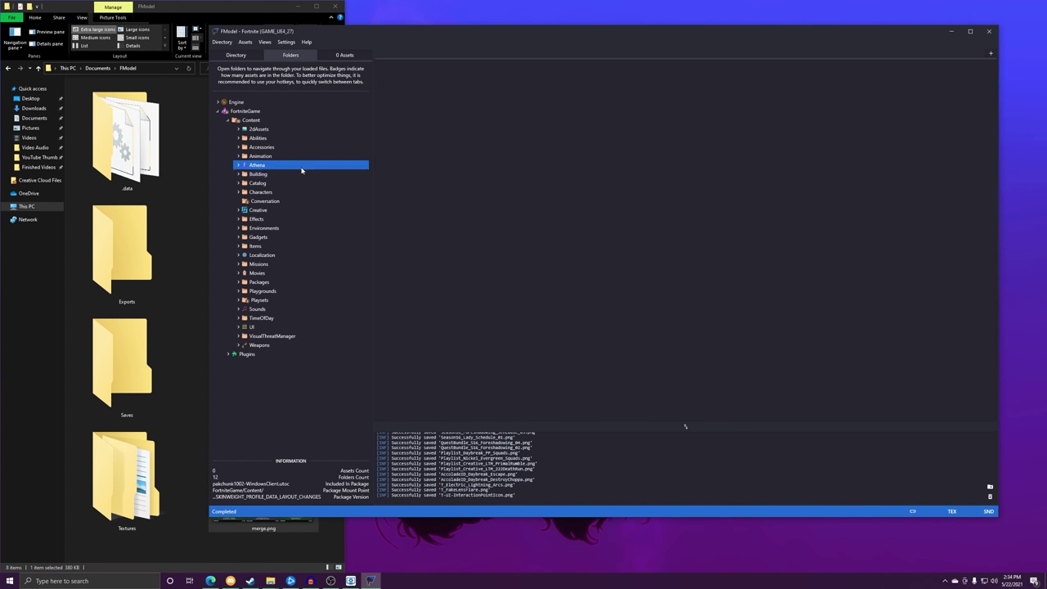
Expand the Weapons folder and its FORT_Melee subfolder, and expand the Athena folder under Content.
double_click(264, 346)
double_click(273, 353)
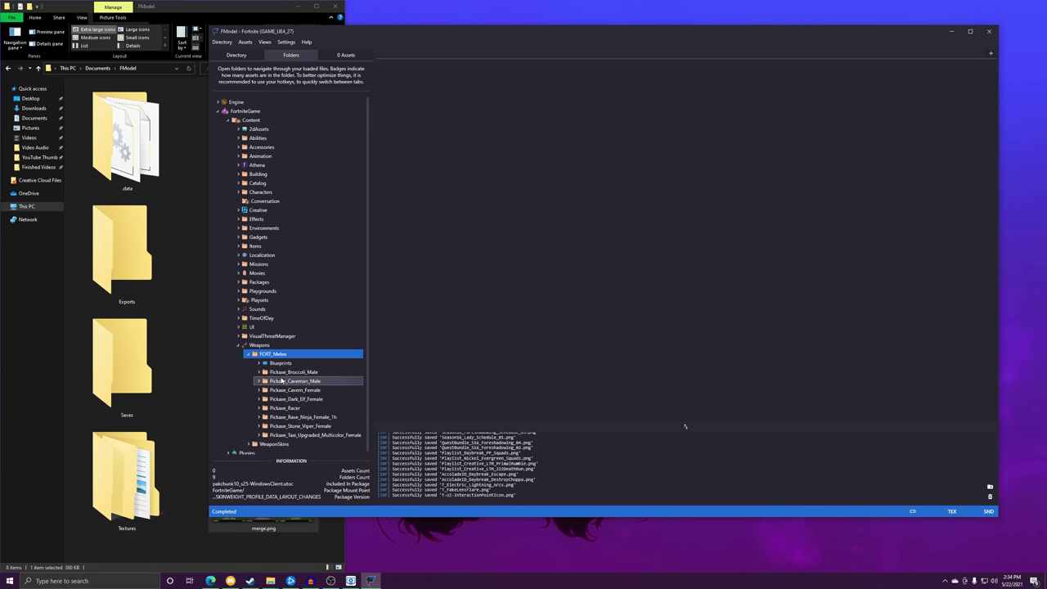
double_click(253, 164)
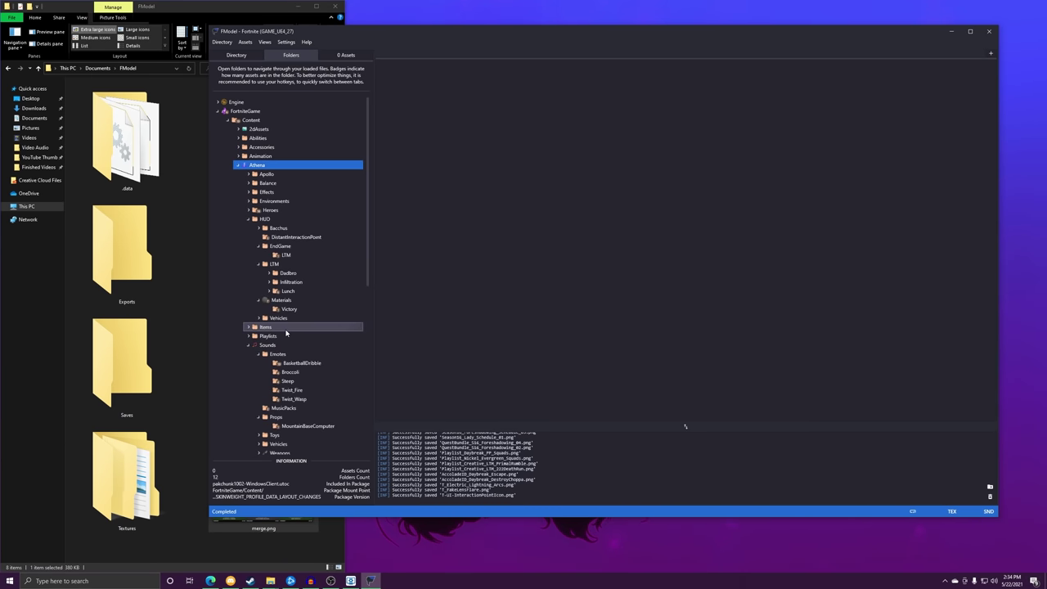
scroll(253, 205, "down", 1)
Review the saved asset directories such as Cosmetics and Weapons, and open the Weapons folder under Athena's Items.
left_click(244, 42)
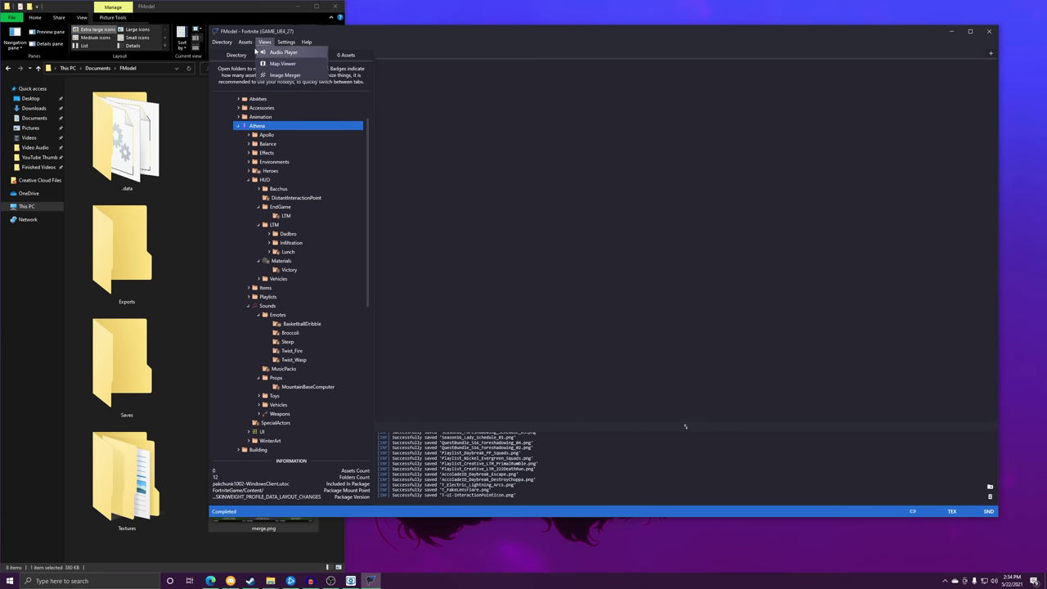
mouse_move(263, 63)
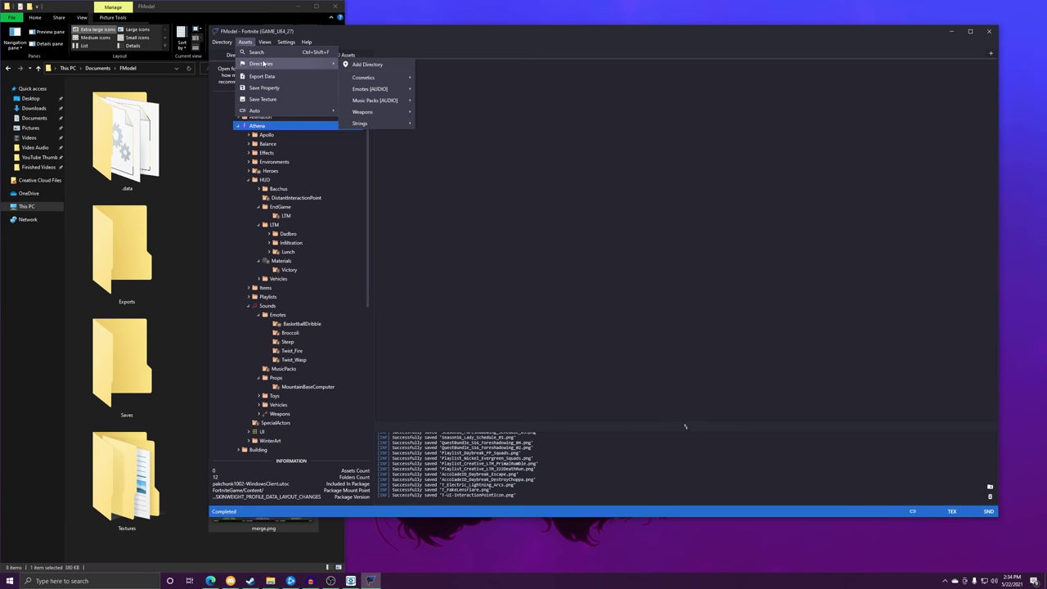
left_click(422, 112)
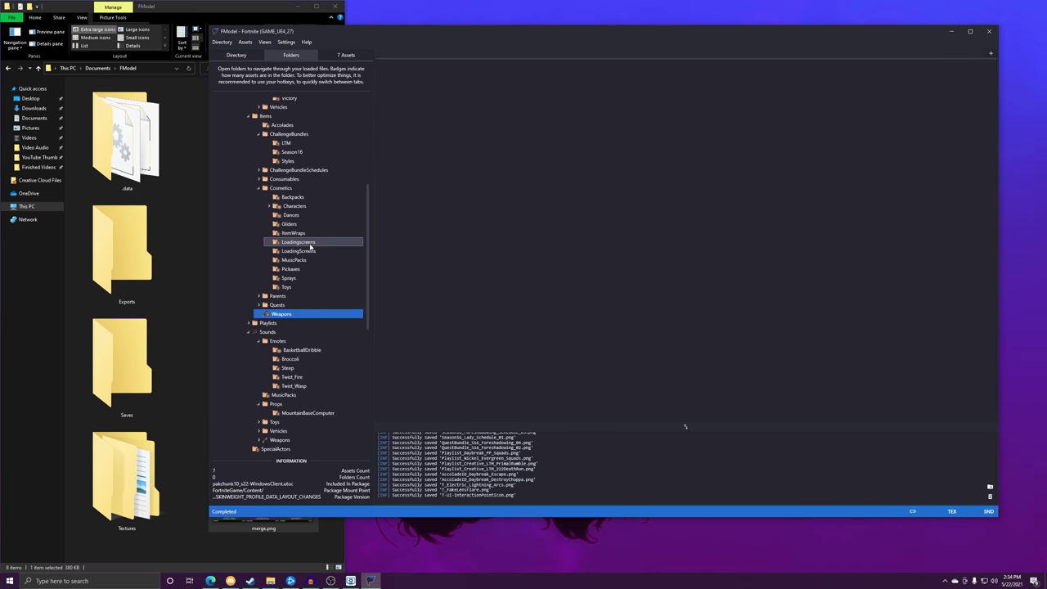
double_click(289, 319)
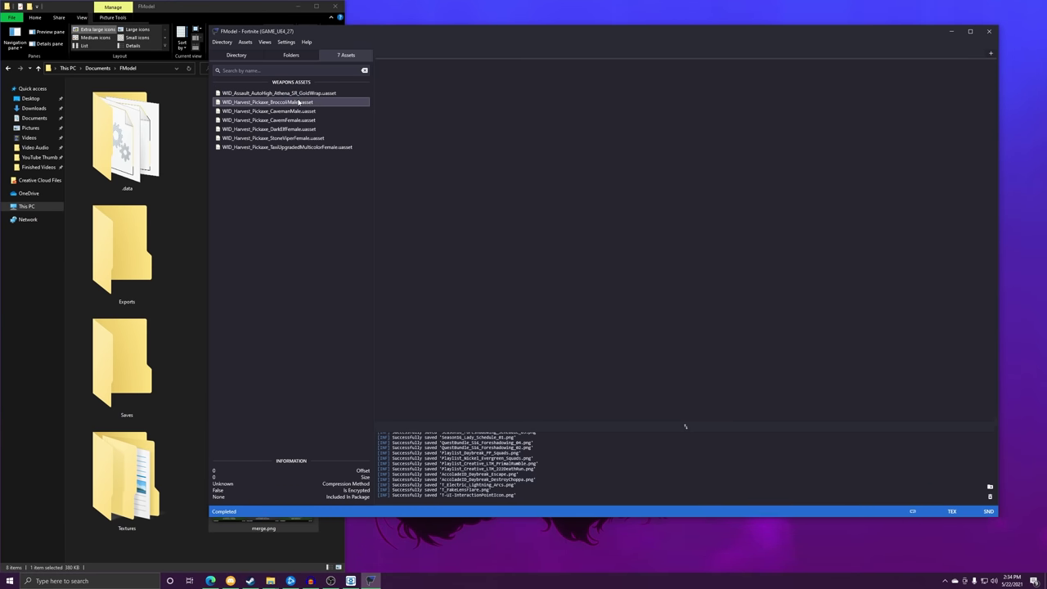
View the WID_Harvest_Pickaxe_DarkElfFemale.uasset preview image in its own window, close it and open WID_Harvest_Pickaxe_BroccoliMale.uasset.
double_click(293, 129)
right_click(831, 158)
left_click(855, 163)
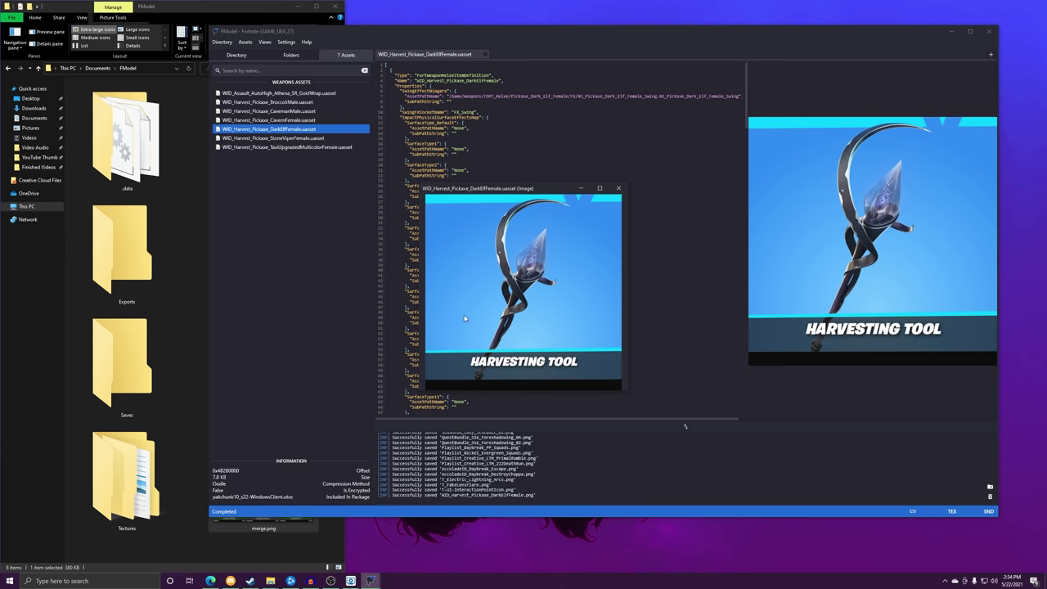
left_click(612, 191)
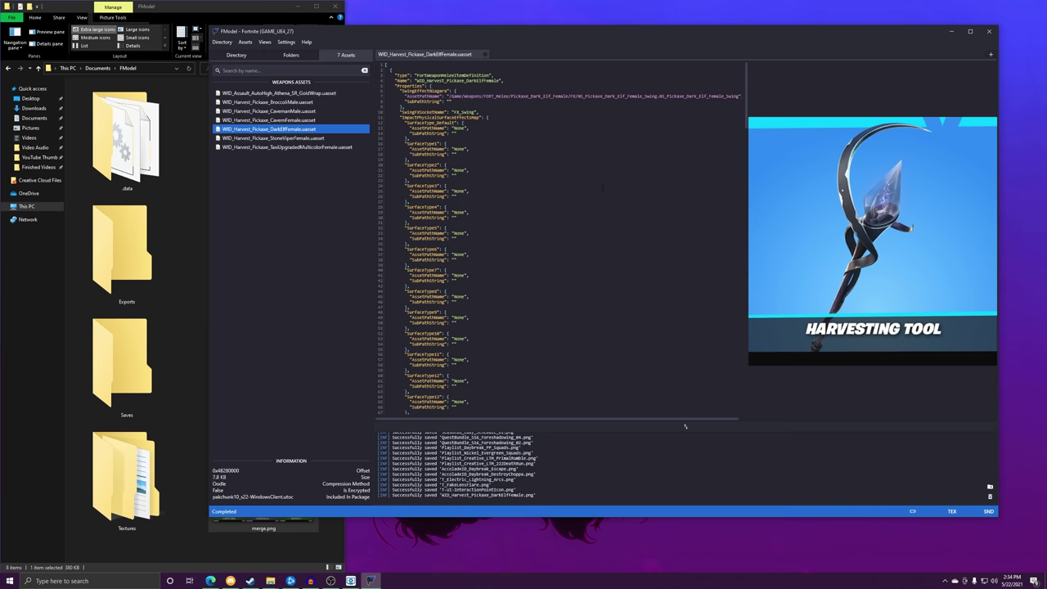
double_click(263, 98)
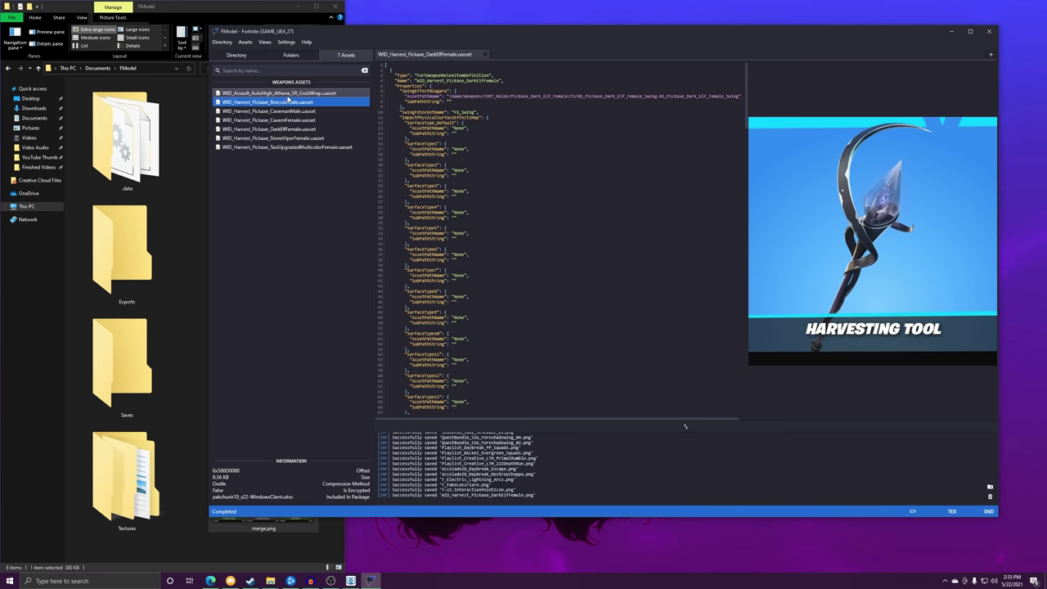
View the WID_Assault_AutoHigh_Athena_SR_GoldWrap.uasset preview image in its own window.
right_click(909, 242)
left_click(935, 243)
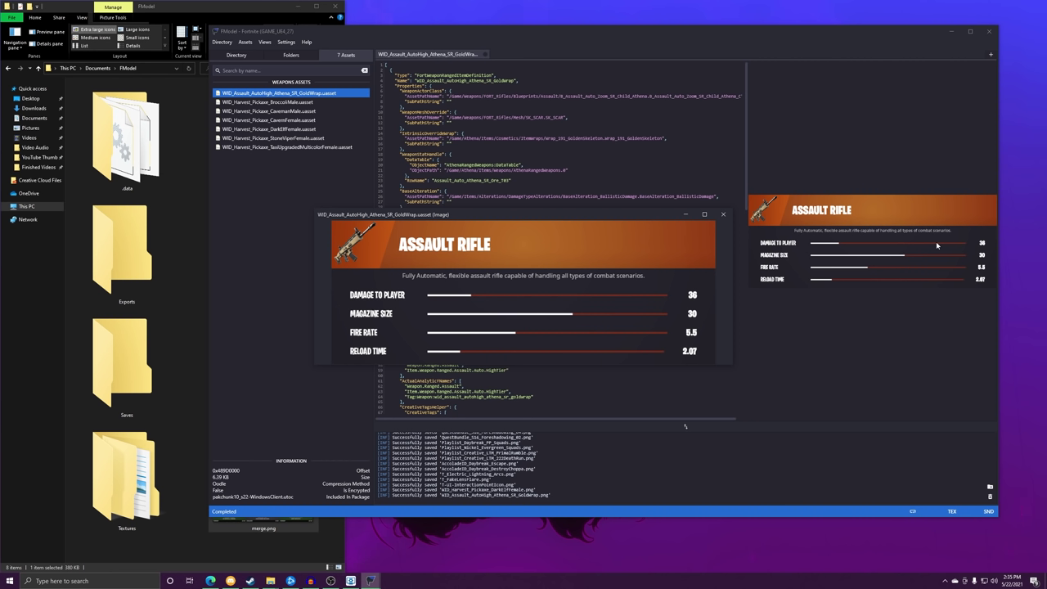
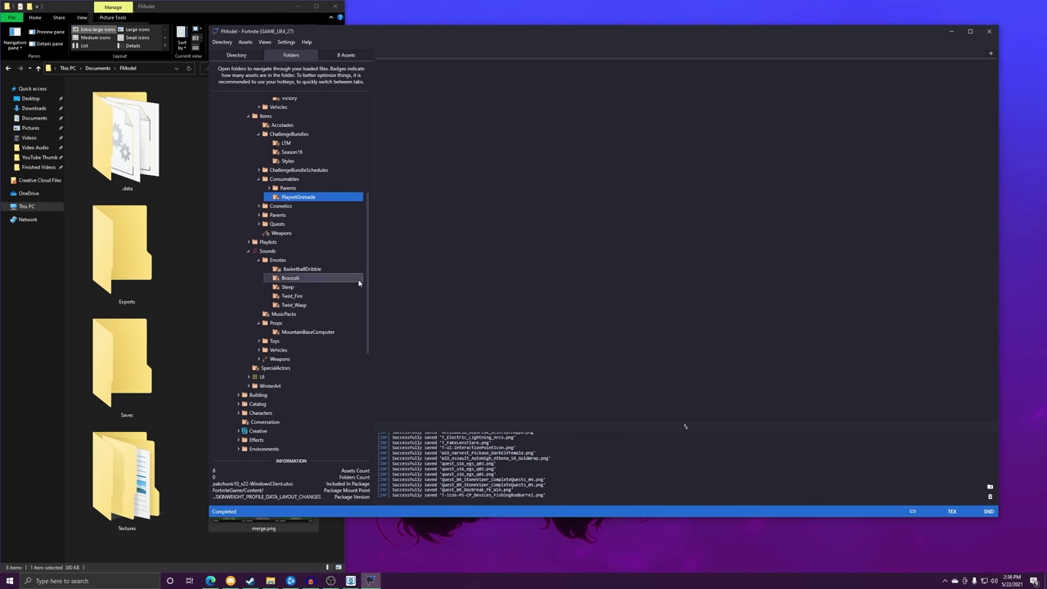
Collapse the Athena and Weapons folders under Content in the folder tree.
scroll(349, 281, "up", 5)
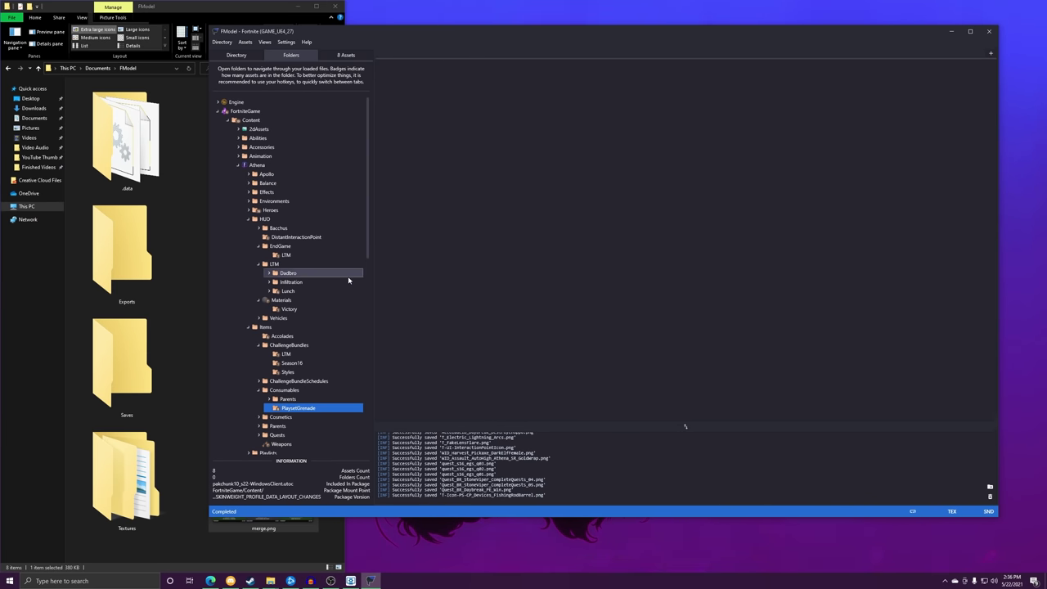
double_click(245, 166)
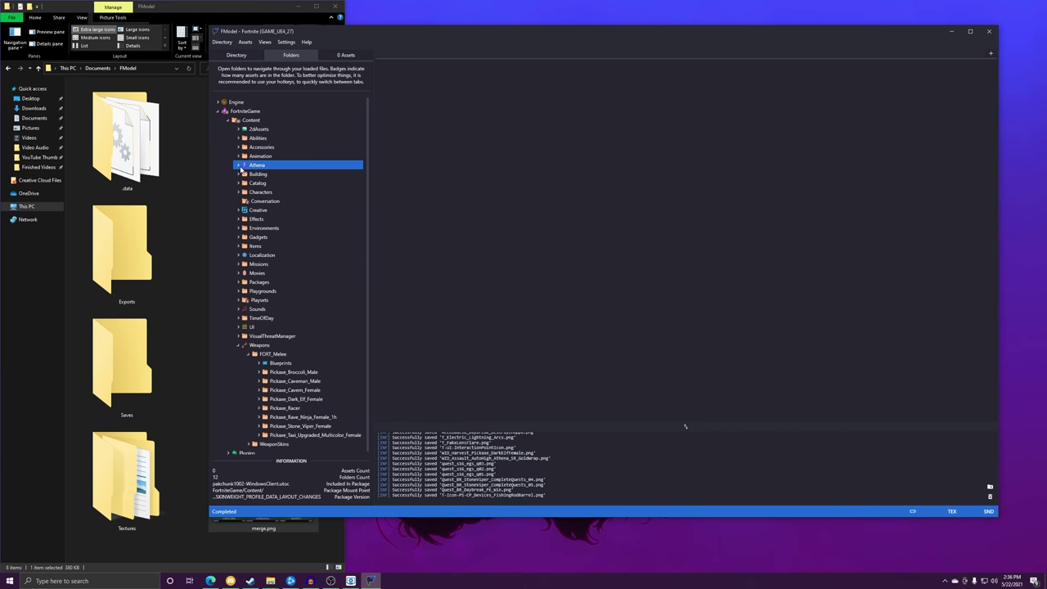
double_click(255, 345)
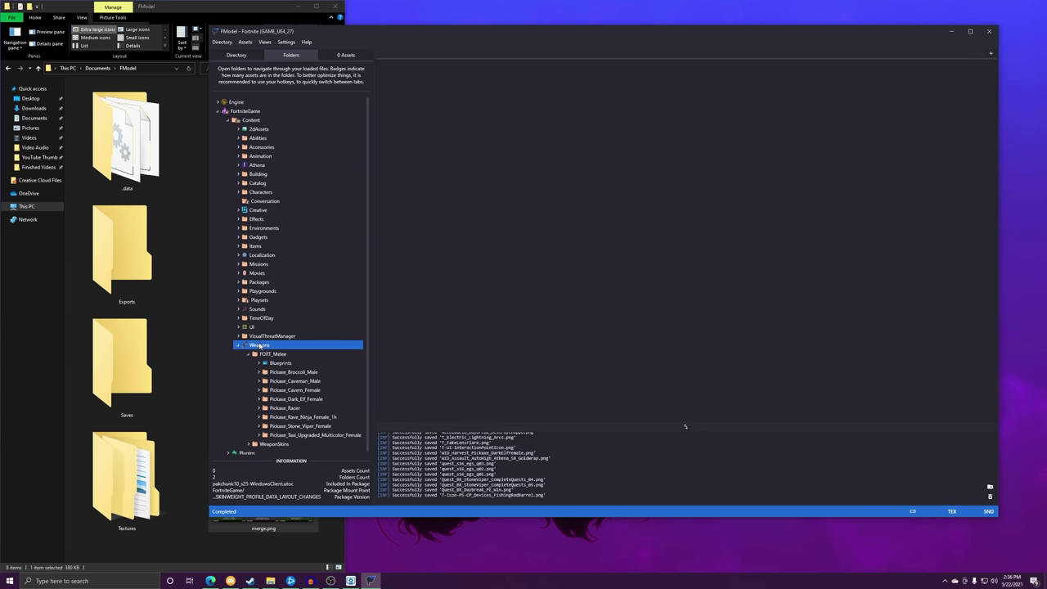
double_click(253, 355)
scroll(256, 359, "down", 3)
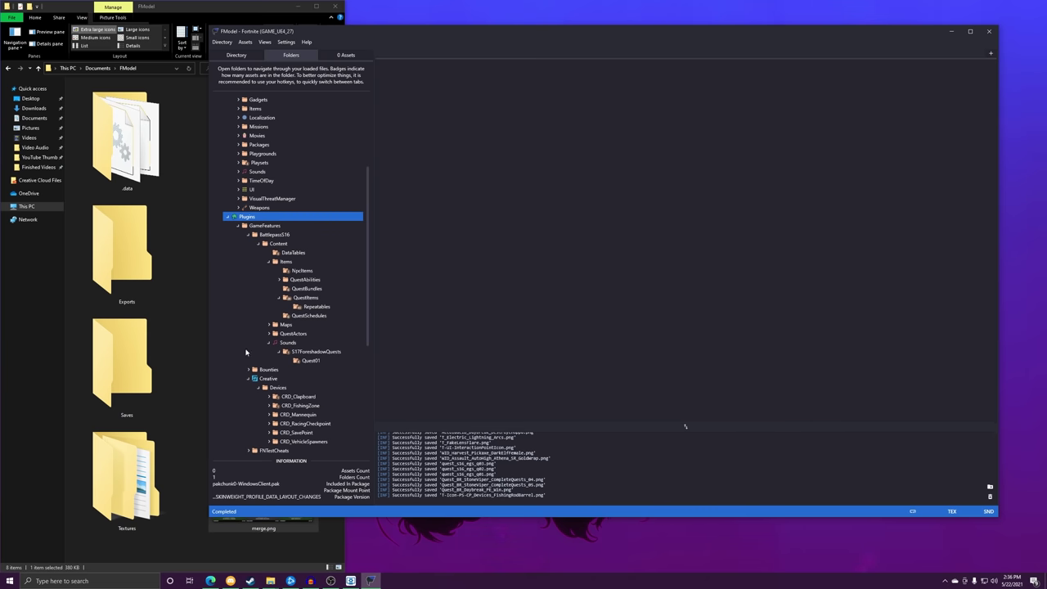
scroll(270, 319, "down", 3)
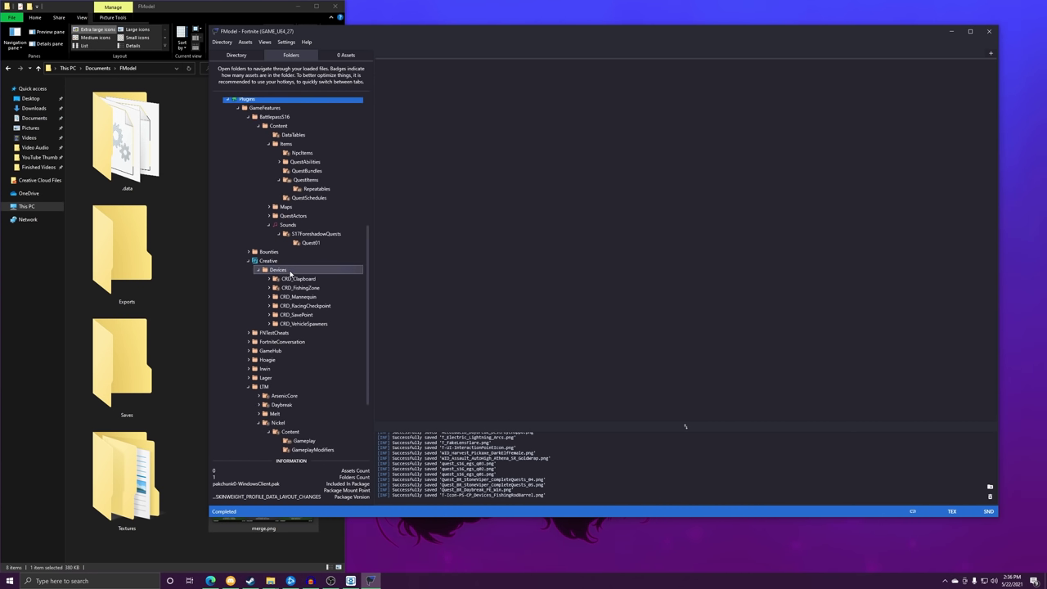
Collapse the BattlepassS16, LTM and Creative folders under GameFeatures in Plugins.
scroll(256, 264, "up", 3)
double_click(257, 207)
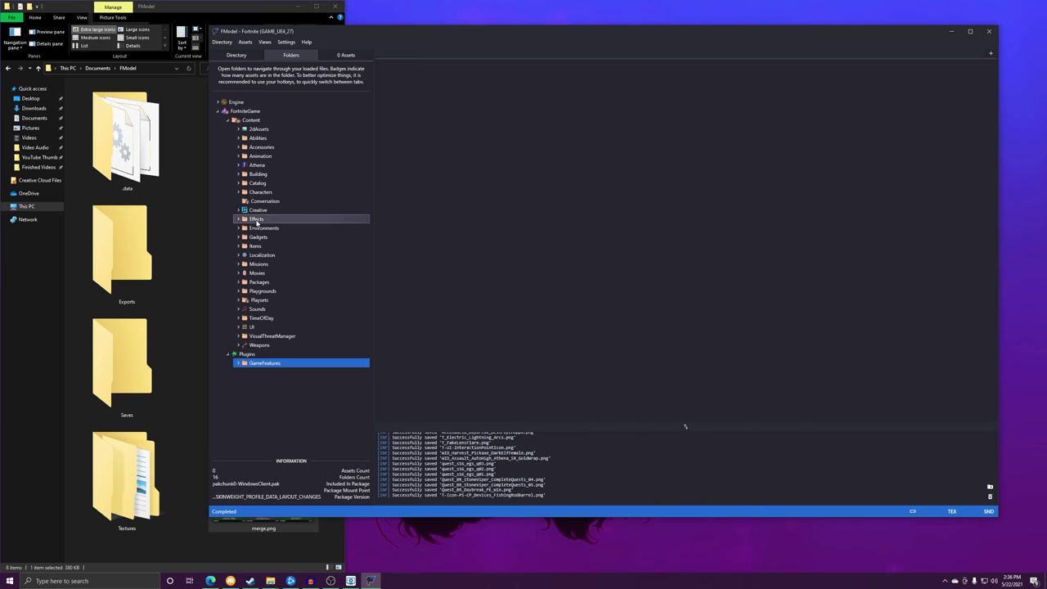
double_click(250, 363)
scroll(262, 341, "down", 4)
double_click(274, 215)
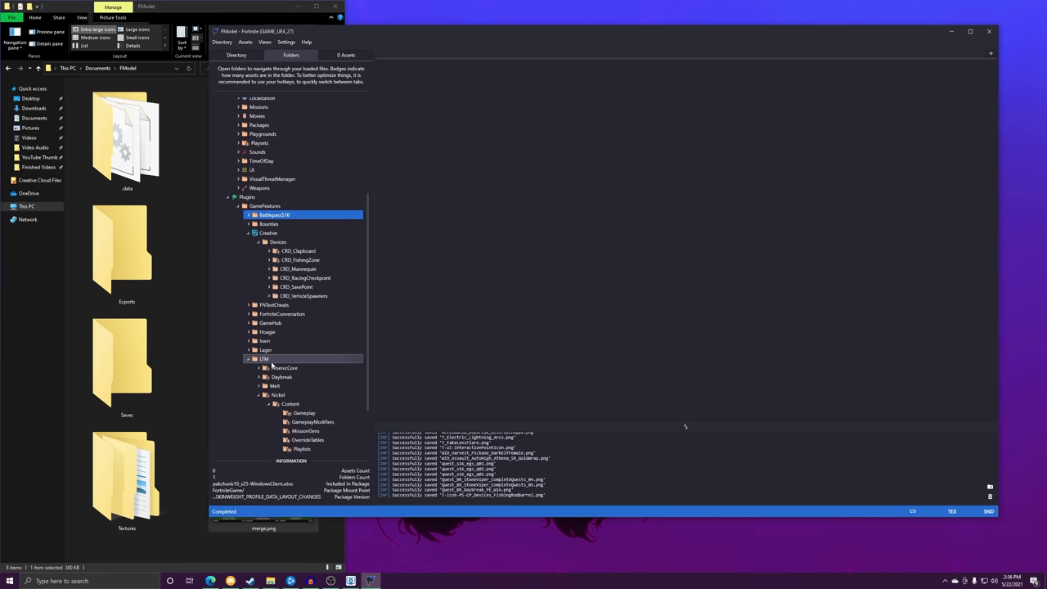
double_click(271, 360)
double_click(263, 272)
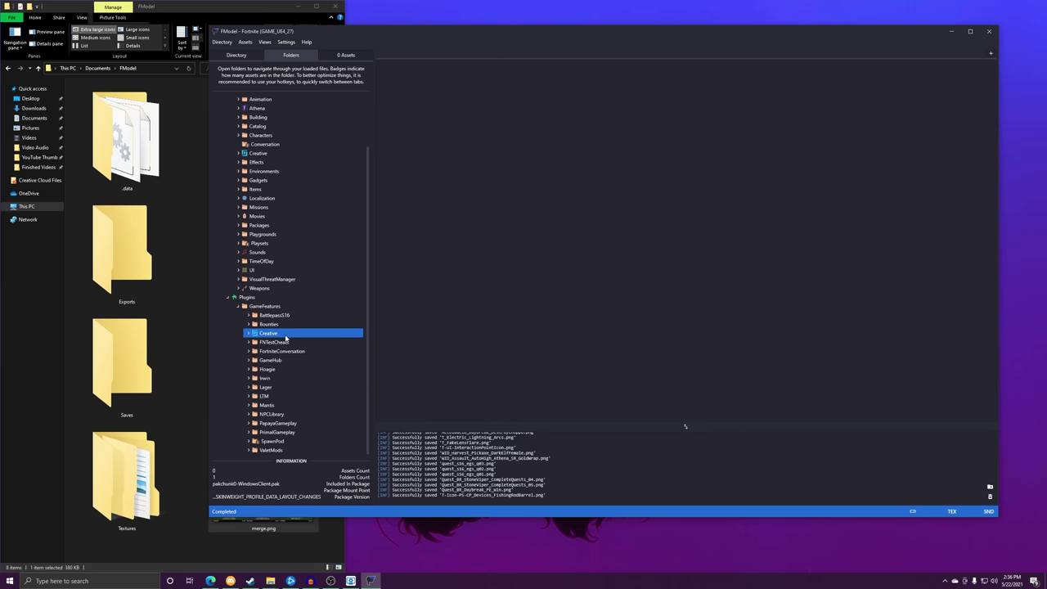
Expand CRD_Clapboard under Creative's Devices folder and look at the assets in its Content folder.
double_click(285, 336)
double_click(290, 289)
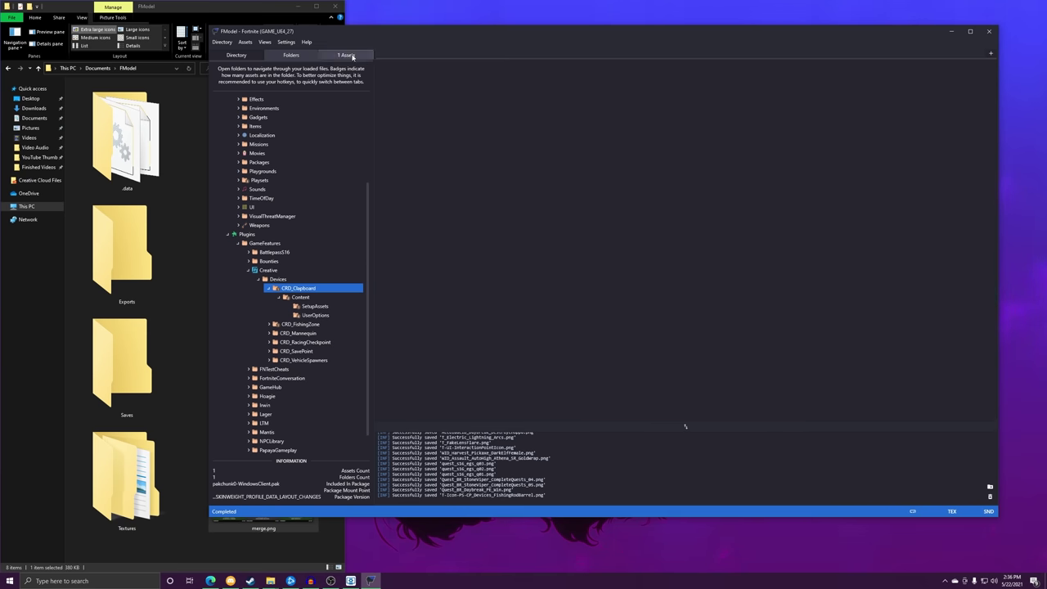
left_click(269, 287)
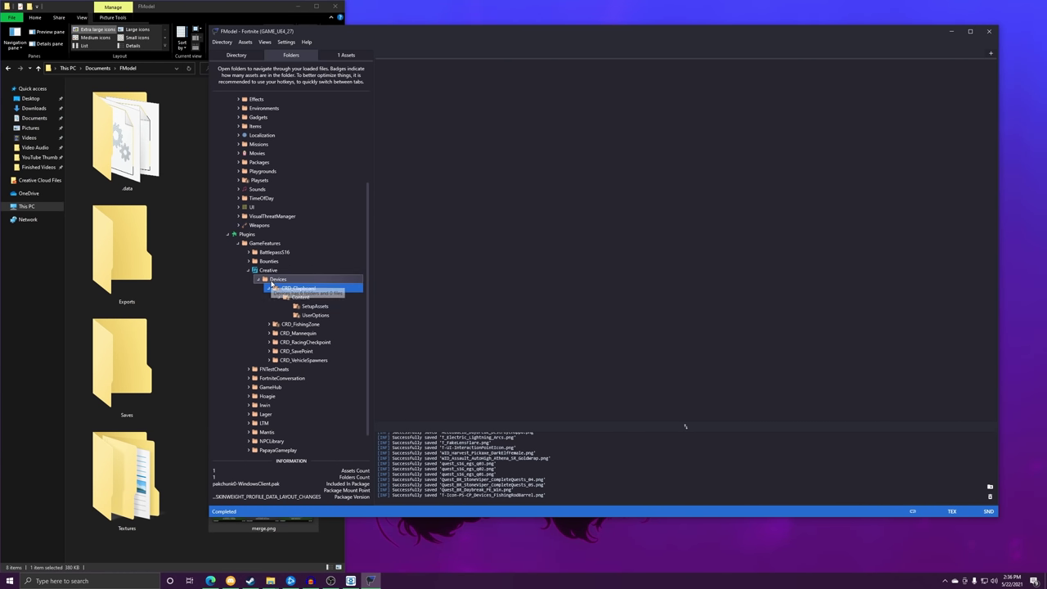
left_click(269, 287)
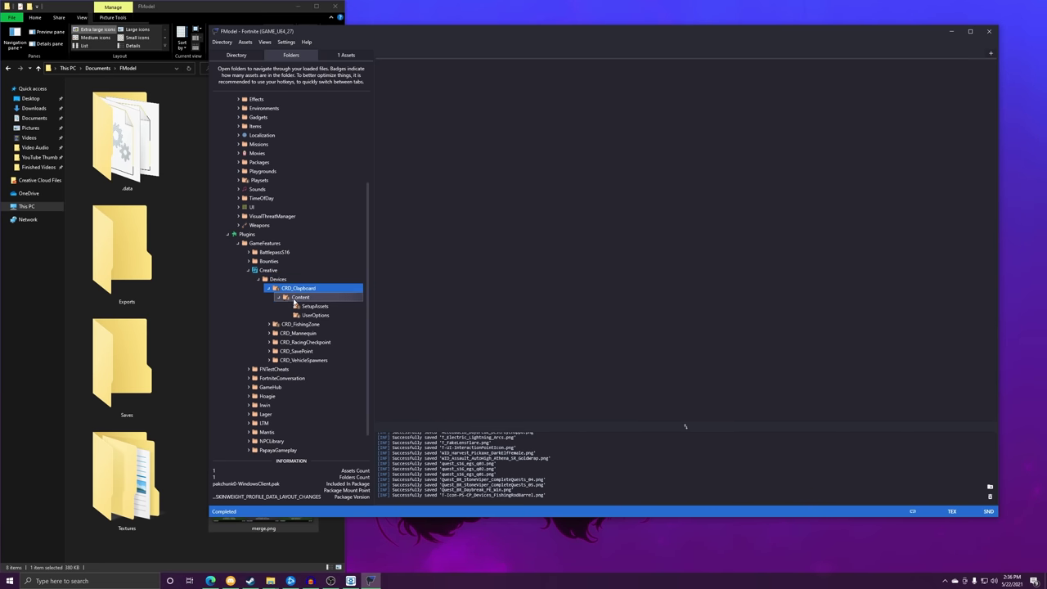
left_click(292, 298)
left_click(344, 57)
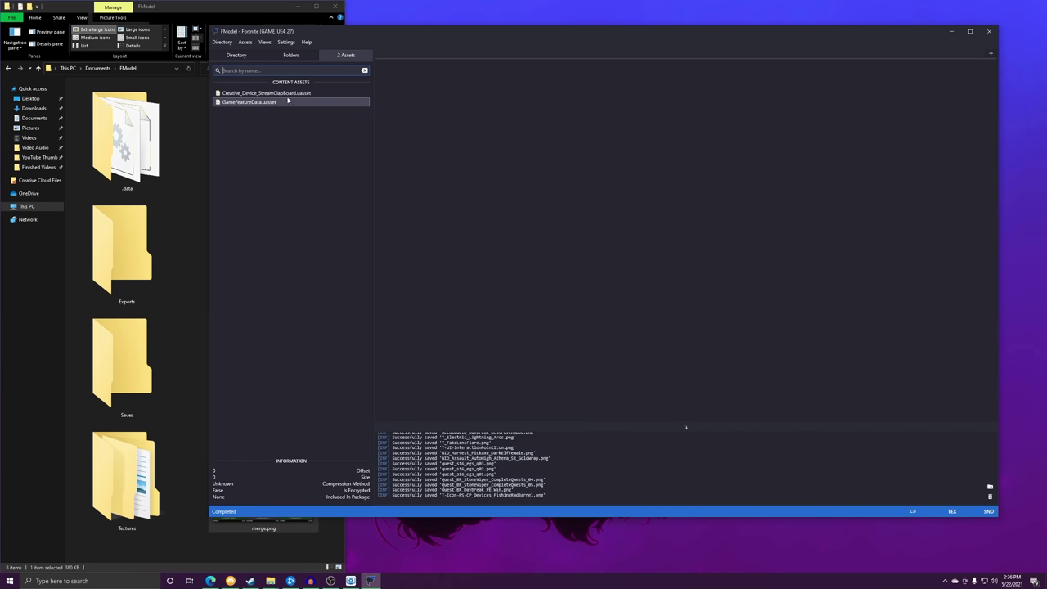
left_click(302, 58)
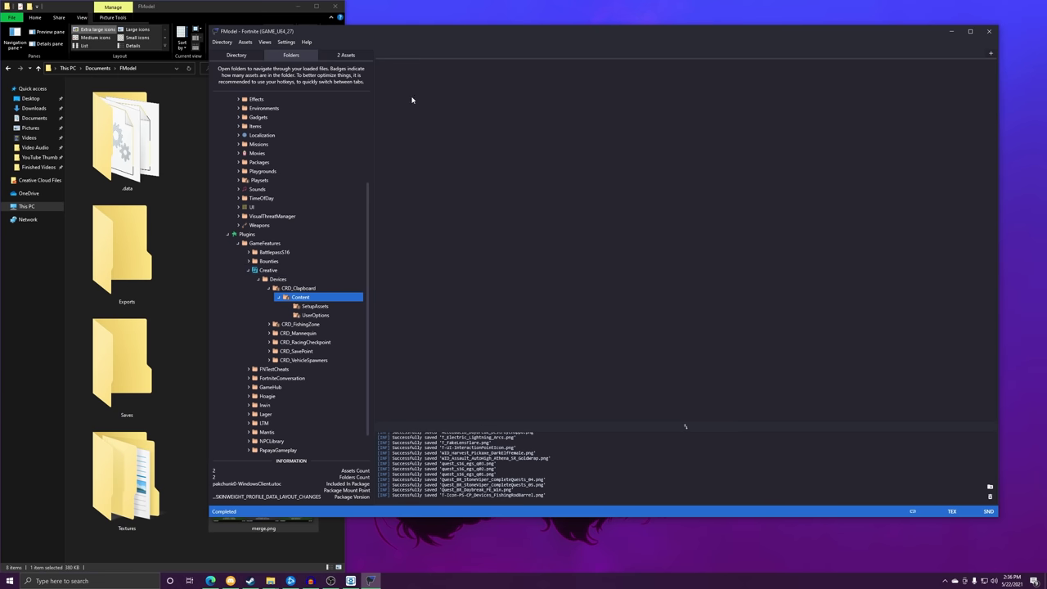
Open PID_CP_Devices_Clapboard.uasset from SetupAssets, view its preview image maximized in its own window, and close the image.
double_click(311, 305)
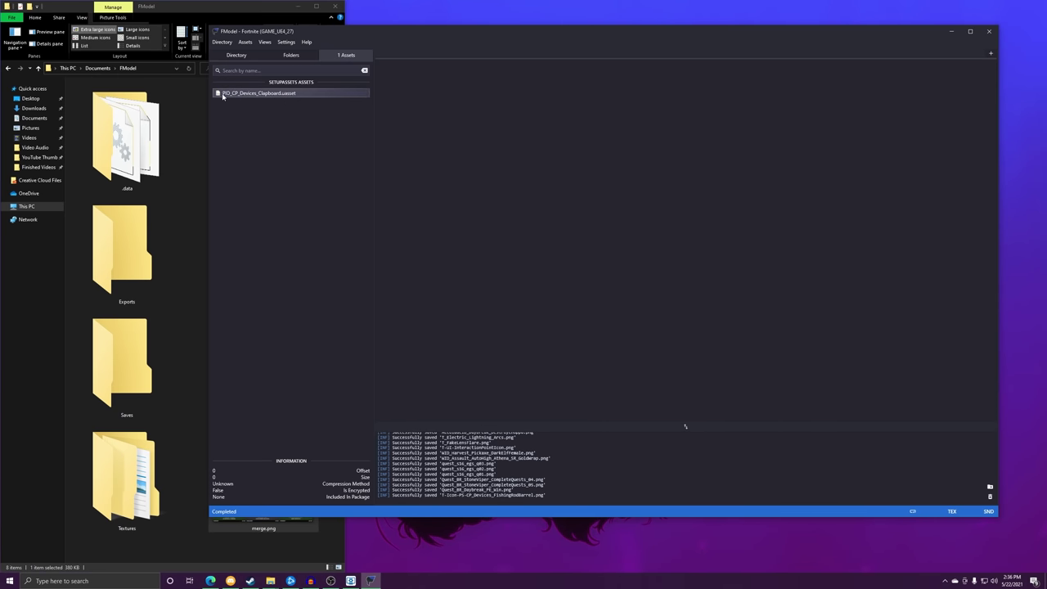
double_click(239, 93)
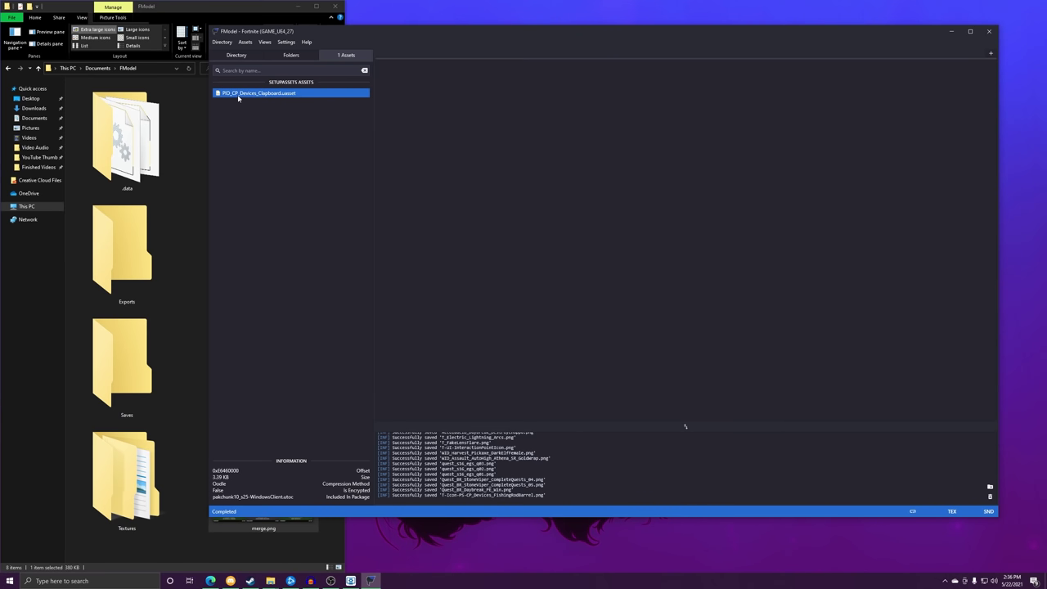
right_click(847, 142)
left_click(873, 149)
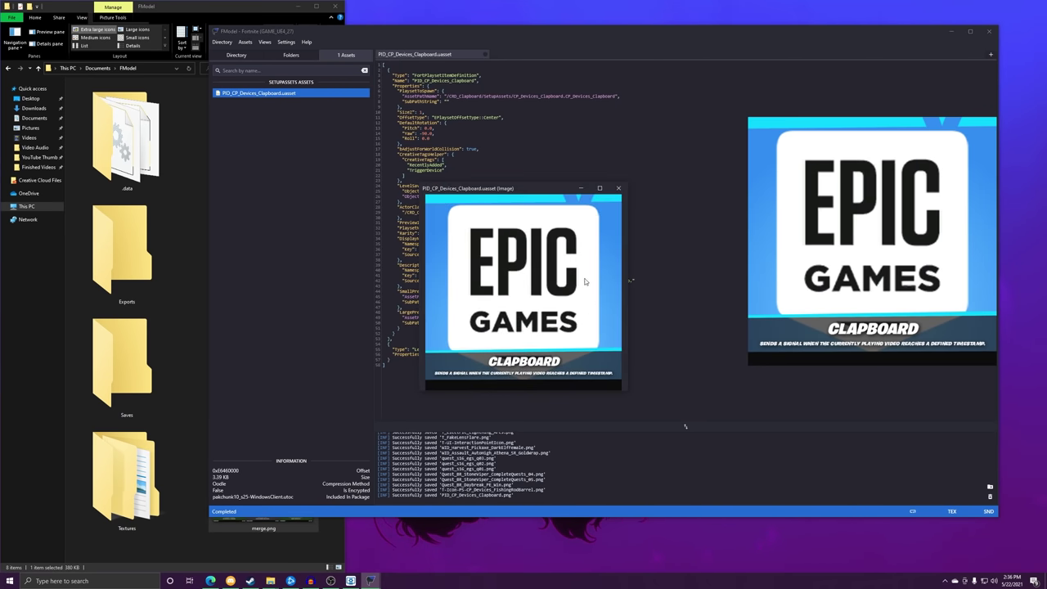
left_click(598, 190)
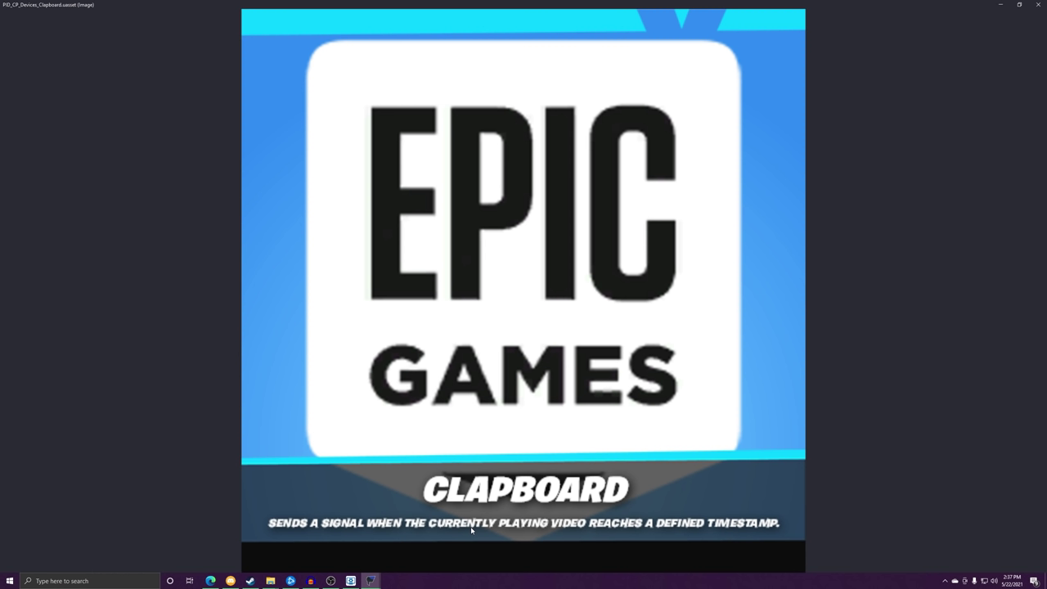
left_click(1014, 4)
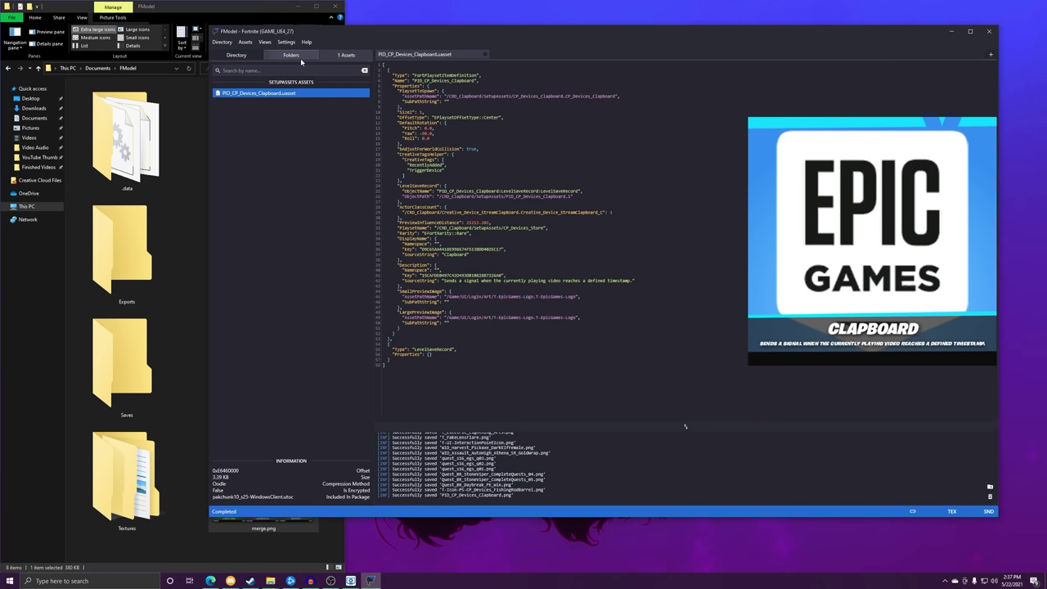
Open PID_Device_FishingZone.uasset from the SetupAssets folder of CRD_FishingZone.
left_click(300, 58)
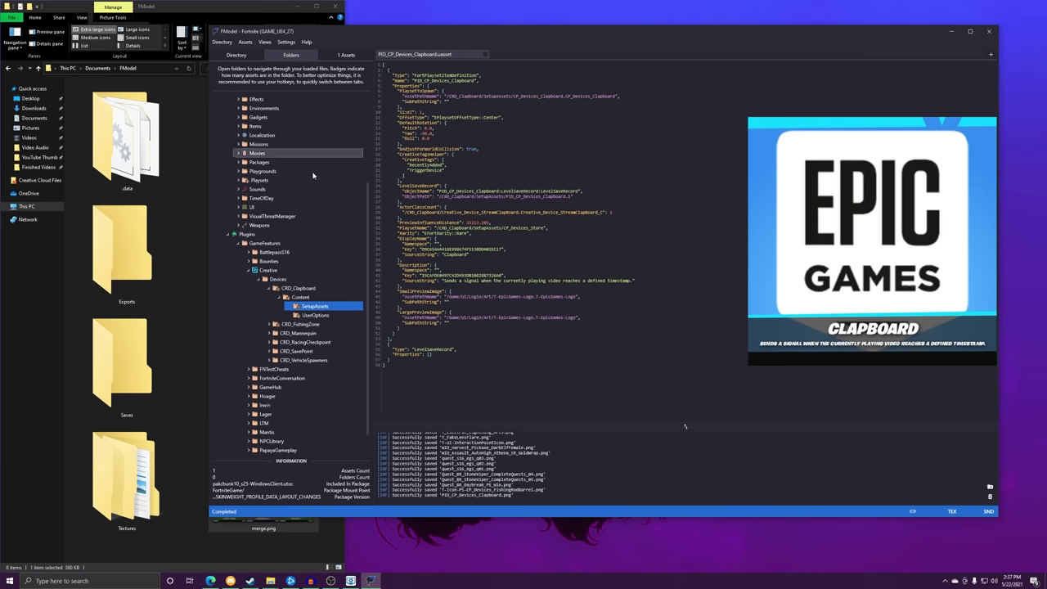
double_click(299, 323)
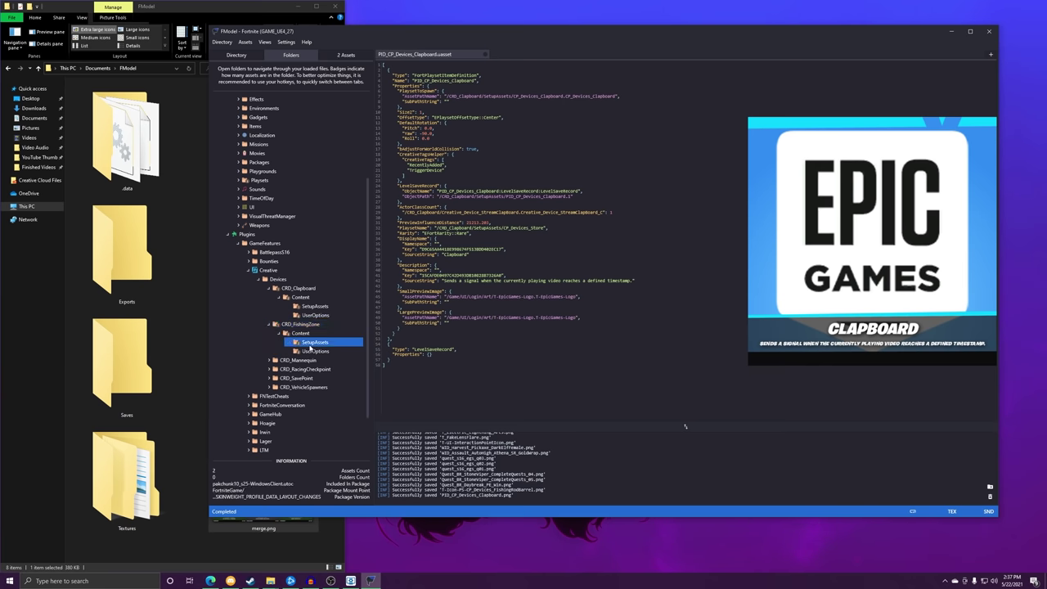
double_click(315, 342)
double_click(255, 102)
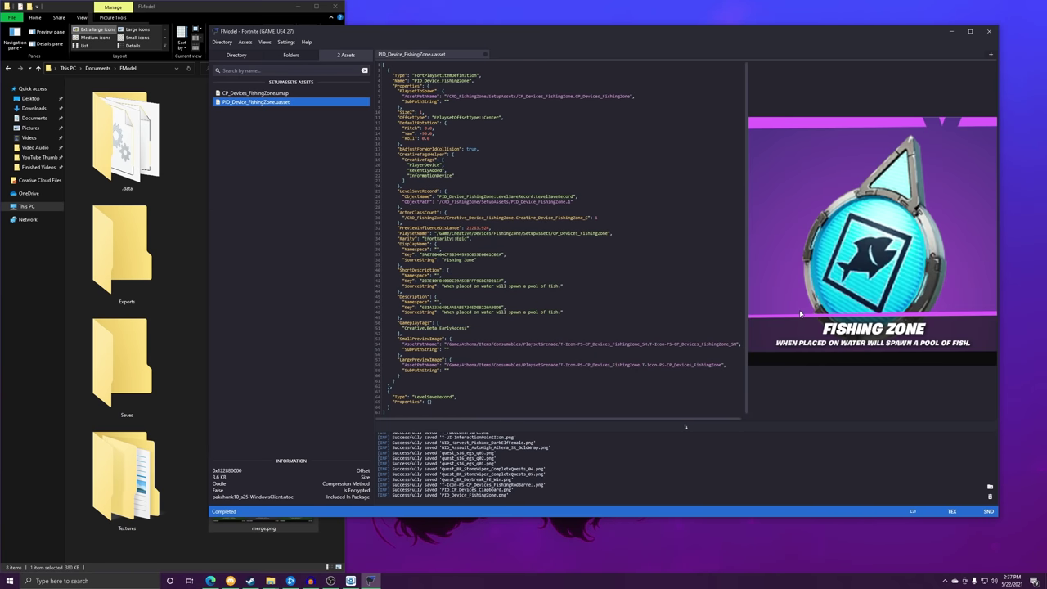
Look through the contents of CP_Devices_FishingZone.umap and reopen PID_Device_FishingZone.uasset.
double_click(255, 92)
scroll(685, 426, "down", 20)
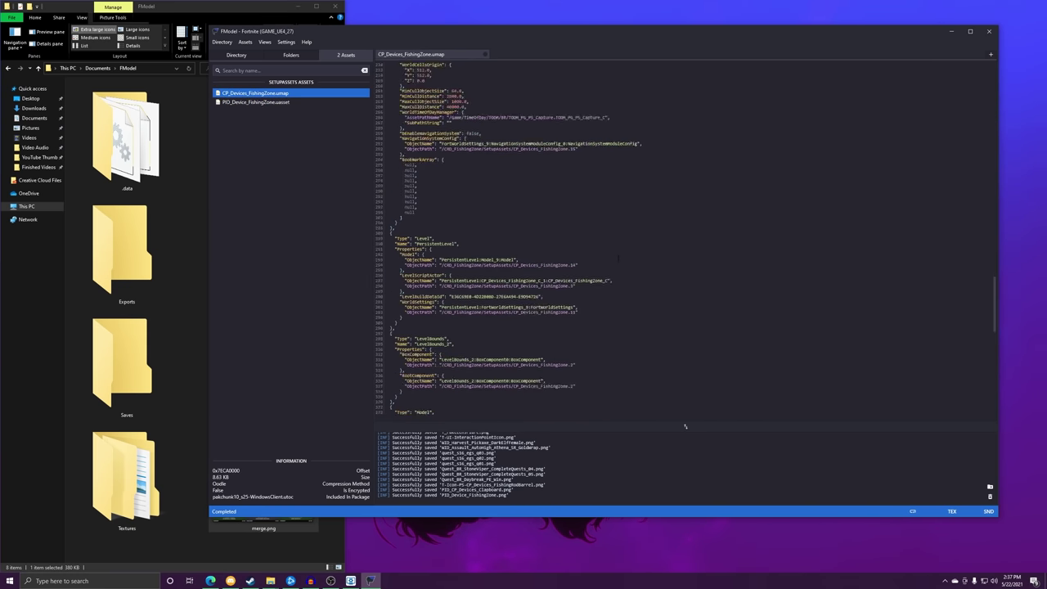
scroll(685, 426, "up", 18)
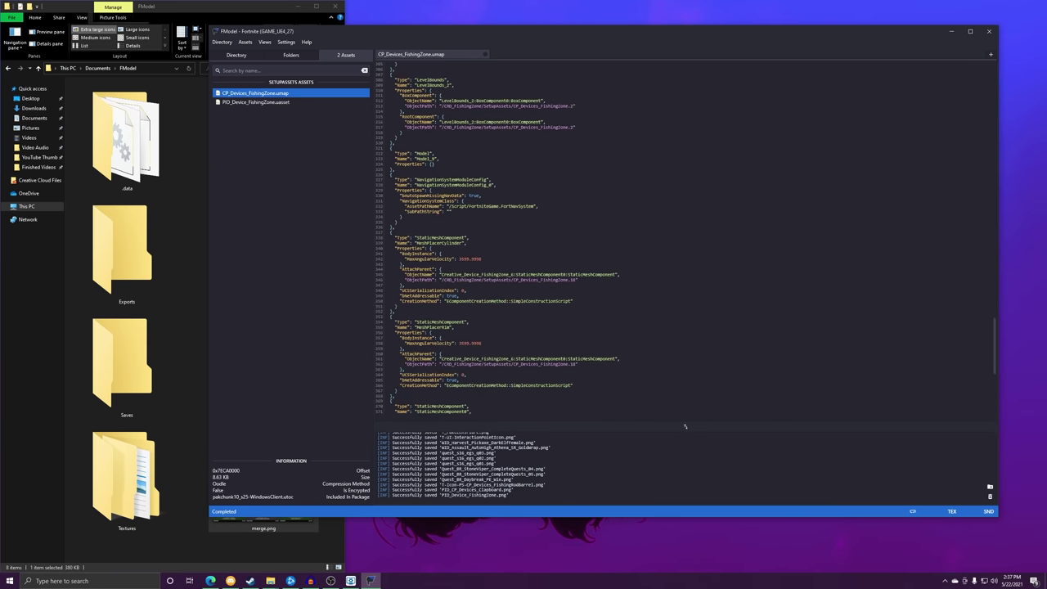
scroll(686, 426, "up", 6)
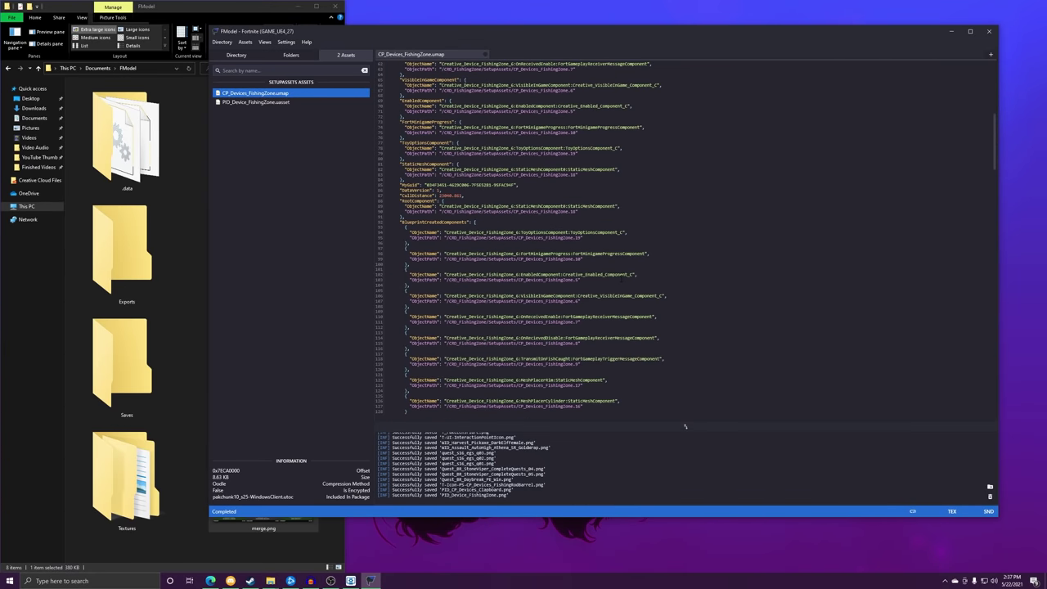
double_click(309, 103)
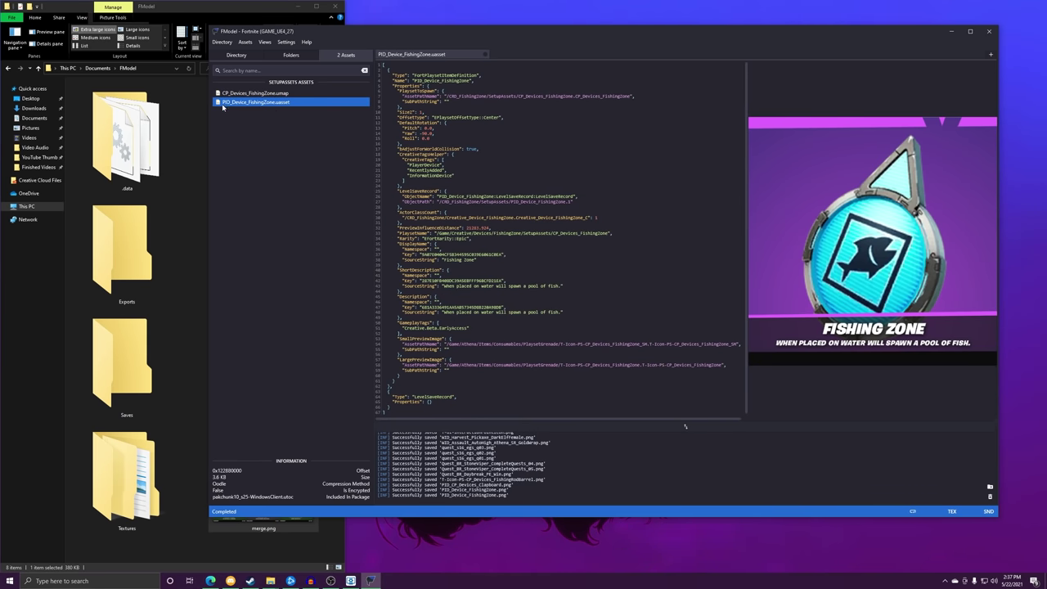
Return to the folder tree and review the list of saved asset directories.
left_click(236, 54)
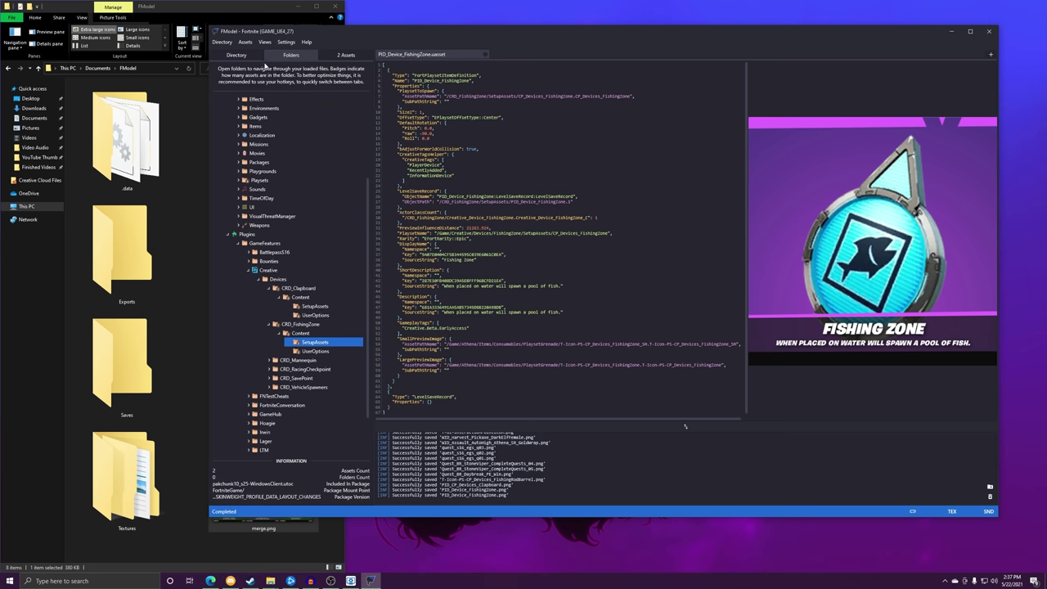
left_click(245, 41)
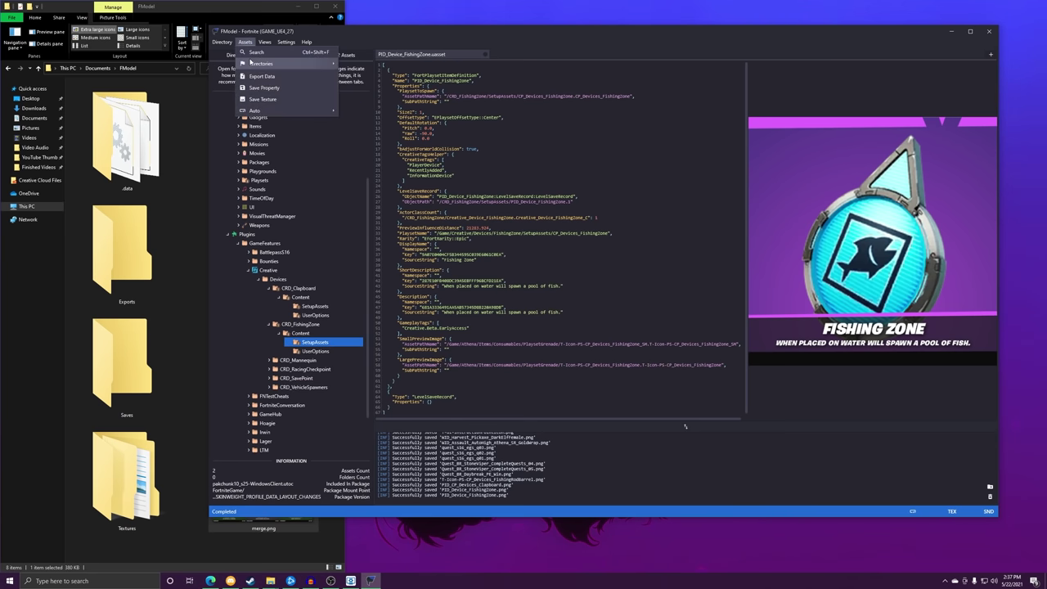
mouse_move(251, 62)
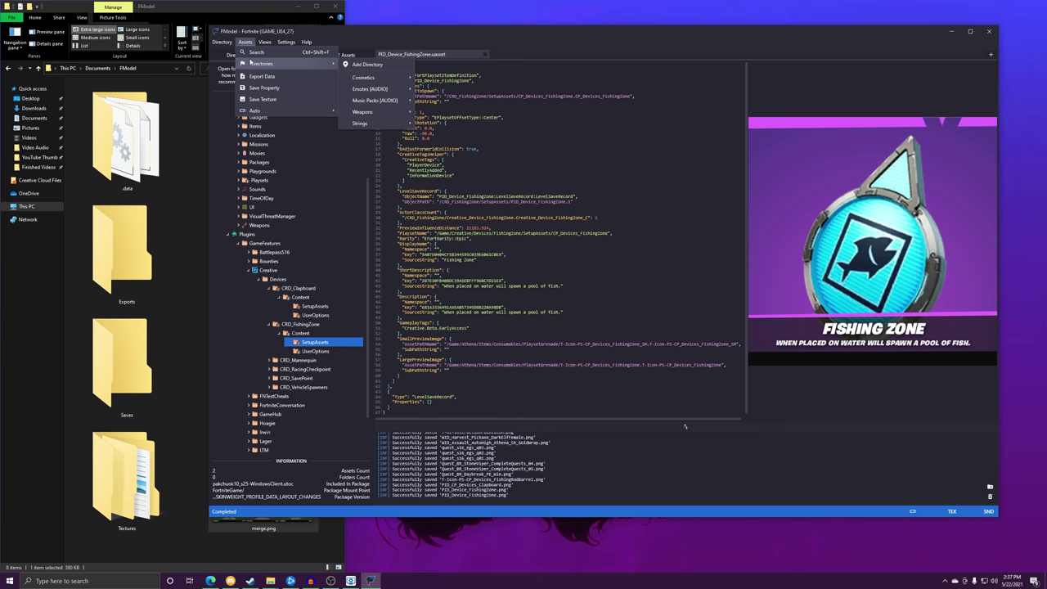
left_click(694, 176)
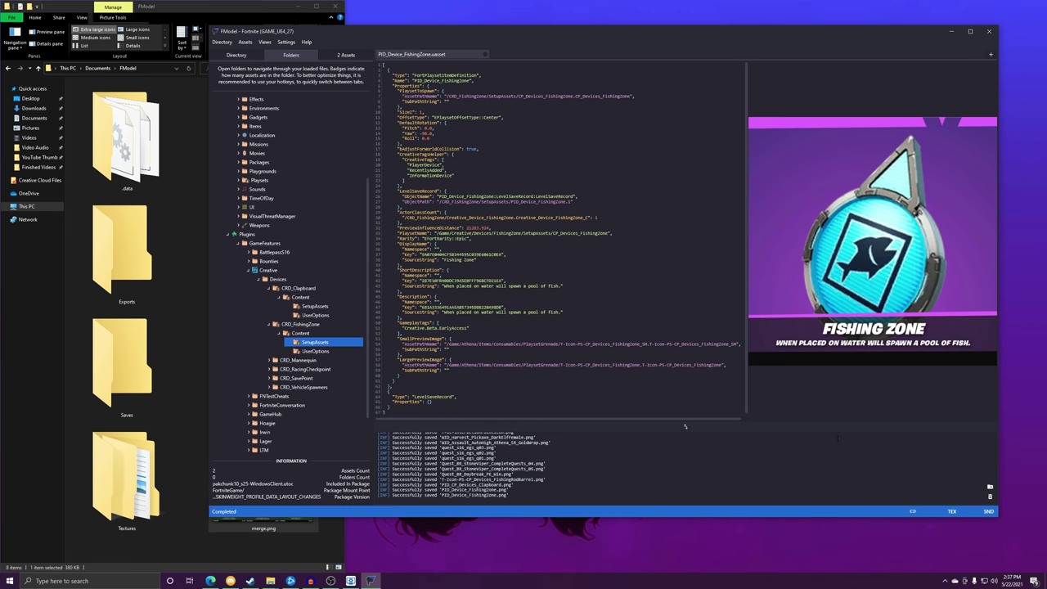
Search all loaded assets for "PID_" and open PID_Playset_215x215_Composed_Archipelago_XL.uasset from the results.
key("ctrl+shift+f")
left_click(880, 65)
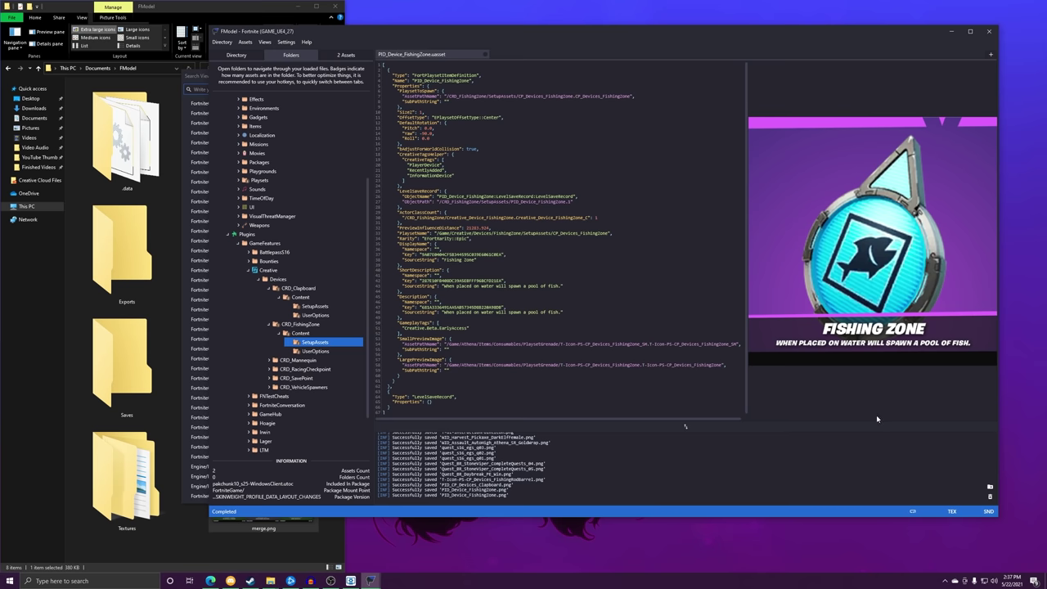
key("ctrl+shift+f")
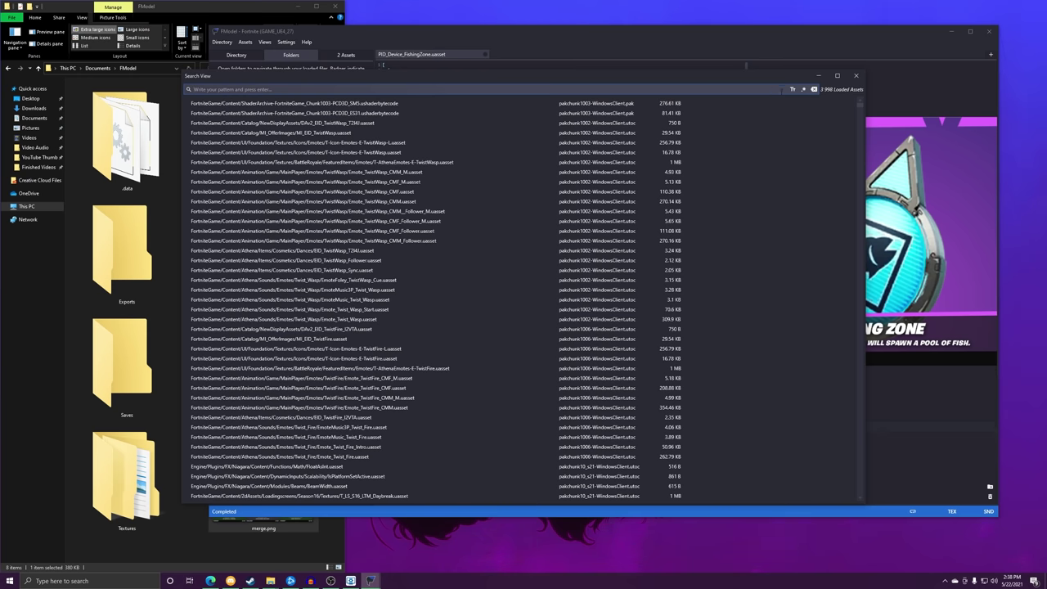
type("PID_")
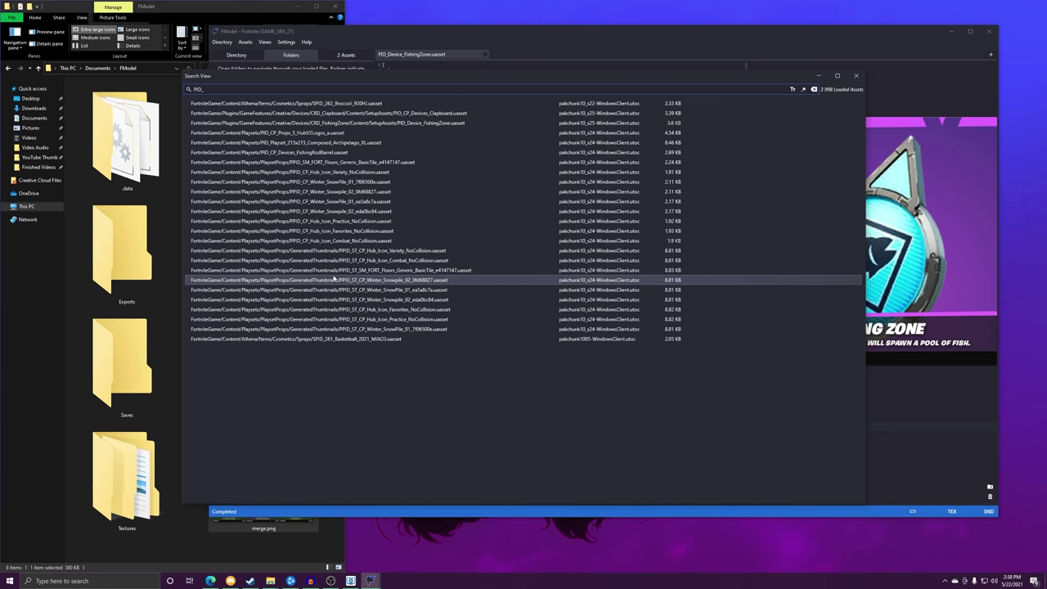
double_click(333, 143)
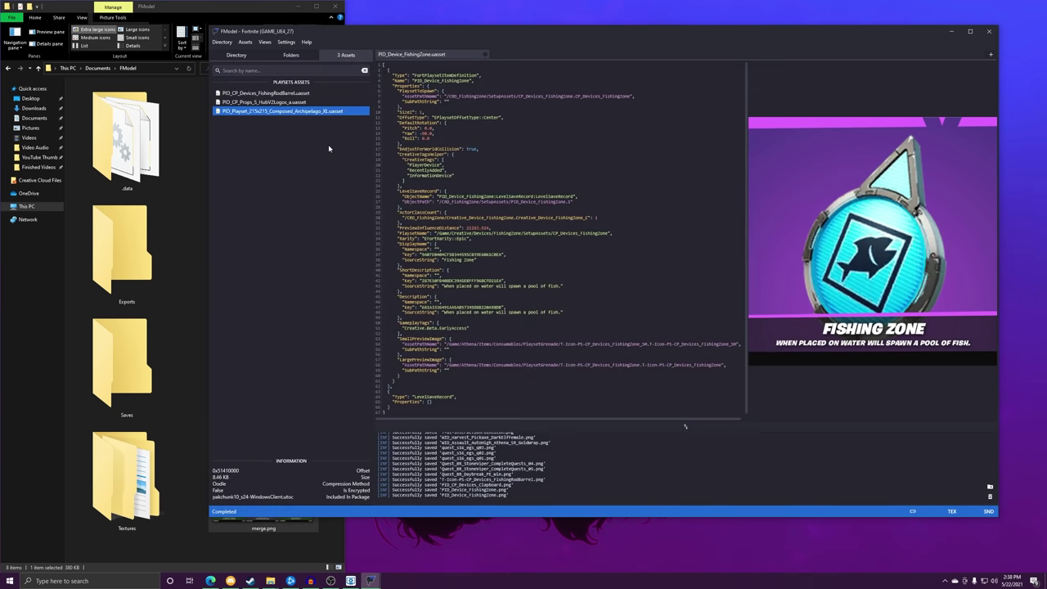
View the fishing rod barrel, Hub V2 logo and Archipelago XL playset assets one after another.
double_click(307, 93)
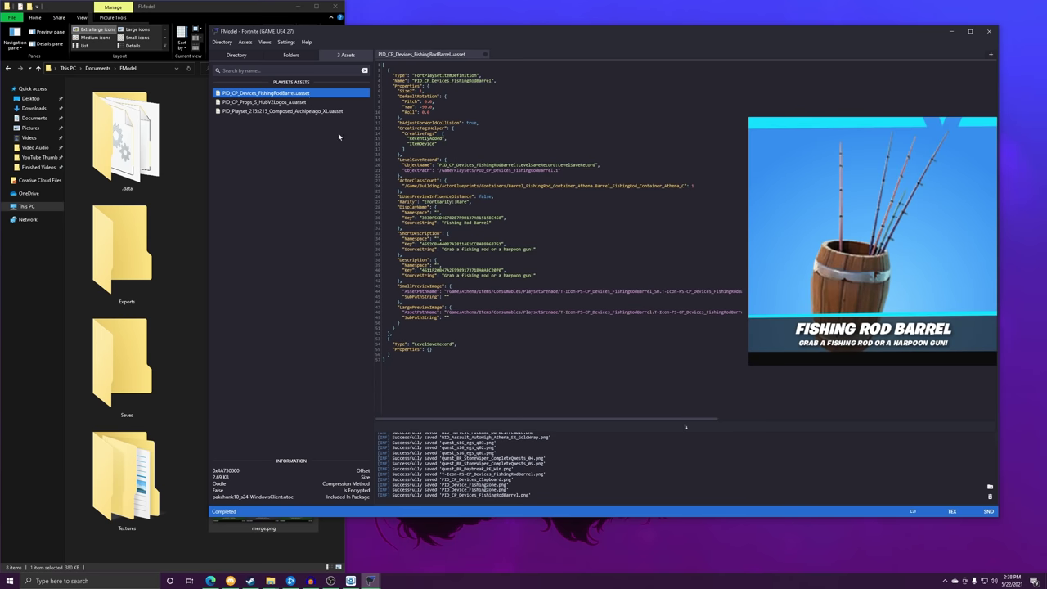
double_click(314, 100)
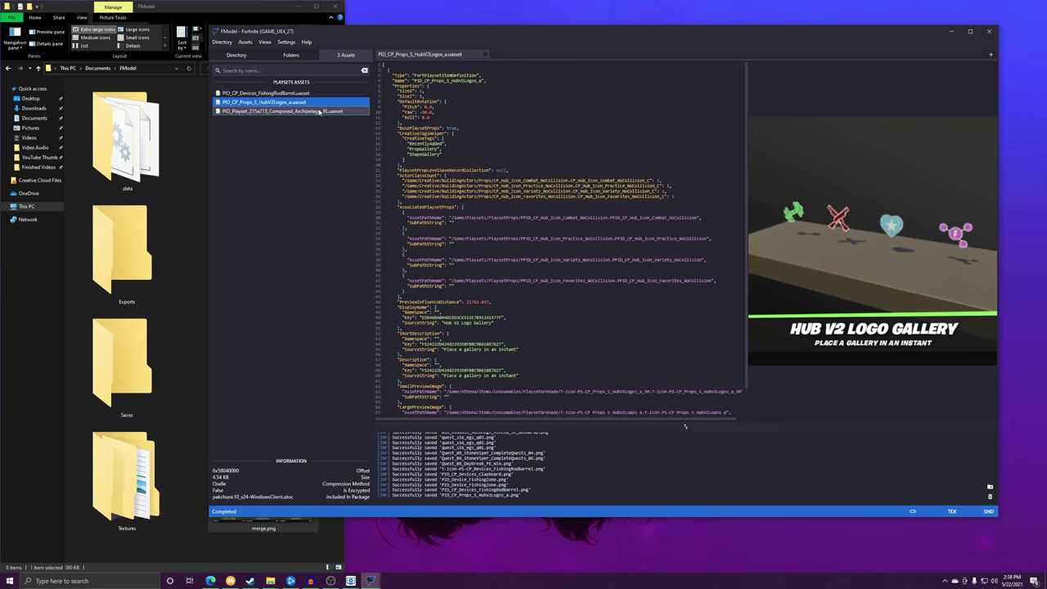
double_click(319, 111)
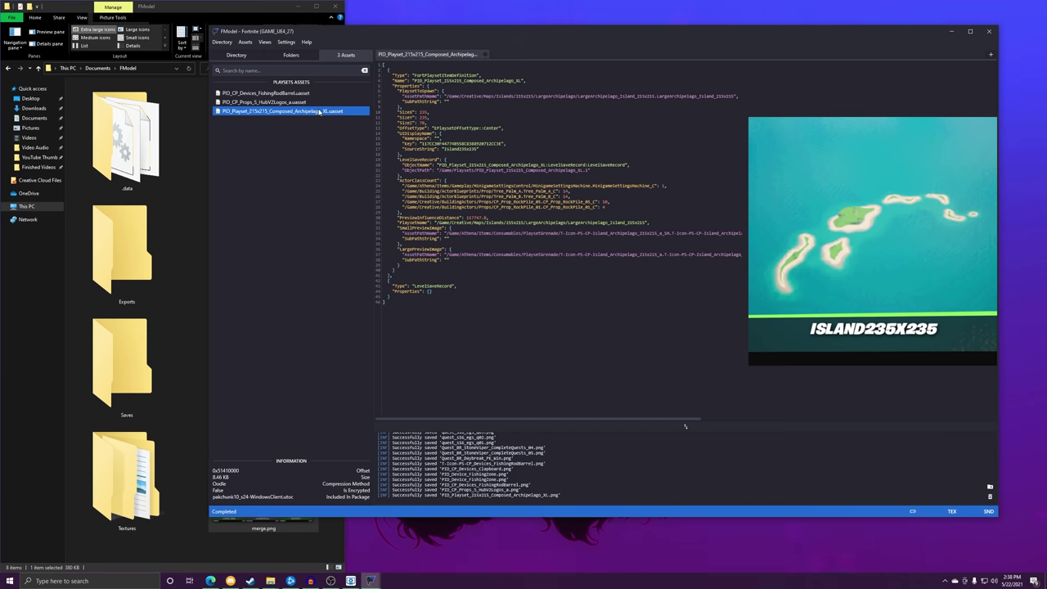
Copy "Archipelago" from the playset's name, search all loaded assets for it and open Archipelago_XL.uasset from the Plots folder.
left_click_drag(516, 80, 488, 81)
key("ctrl+c")
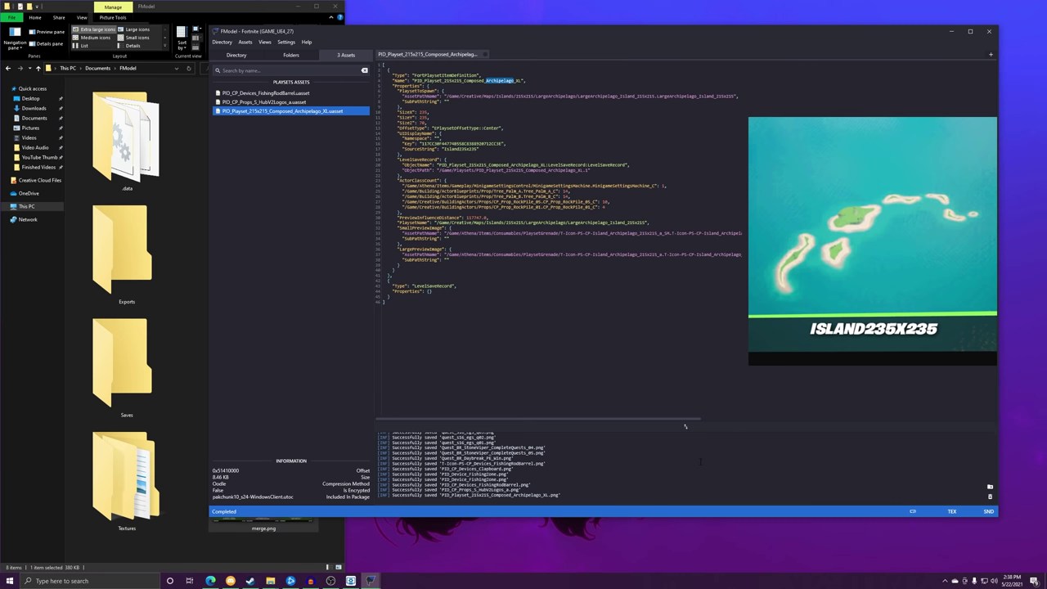
key("ctrl+shift+f")
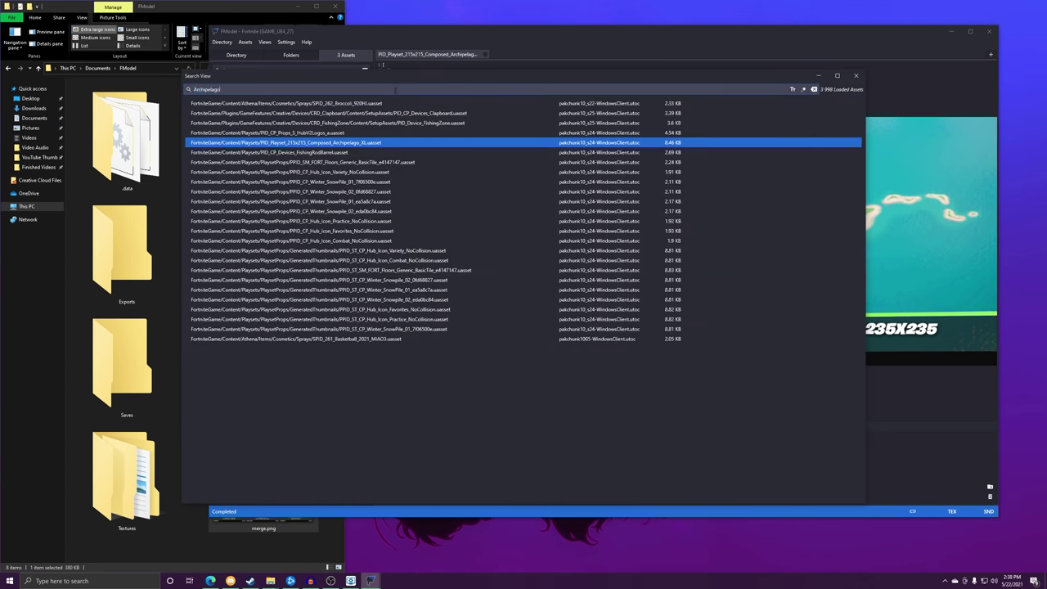
key("ctrl+v")
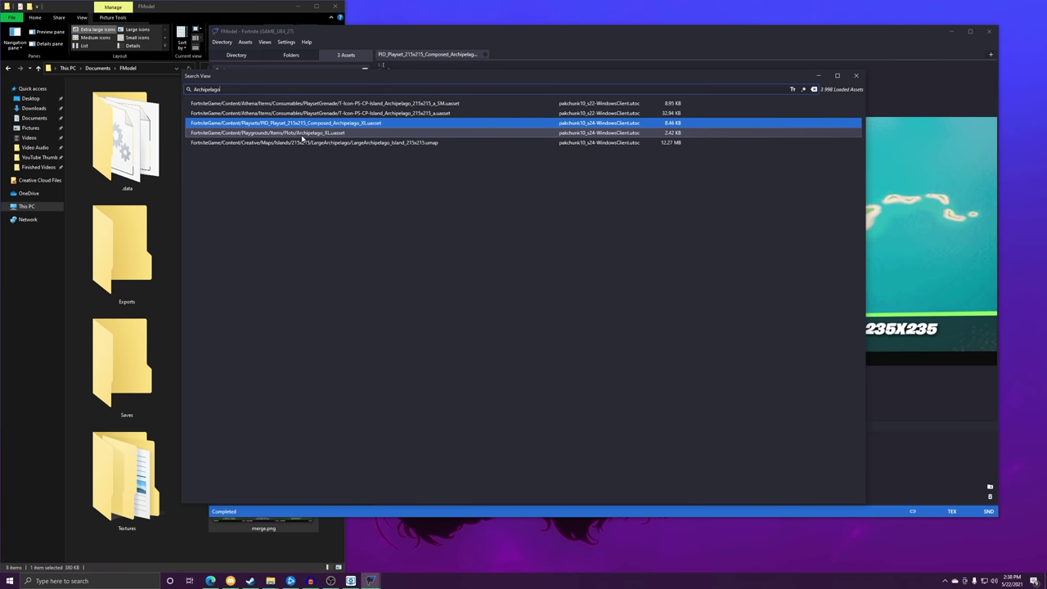
double_click(291, 135)
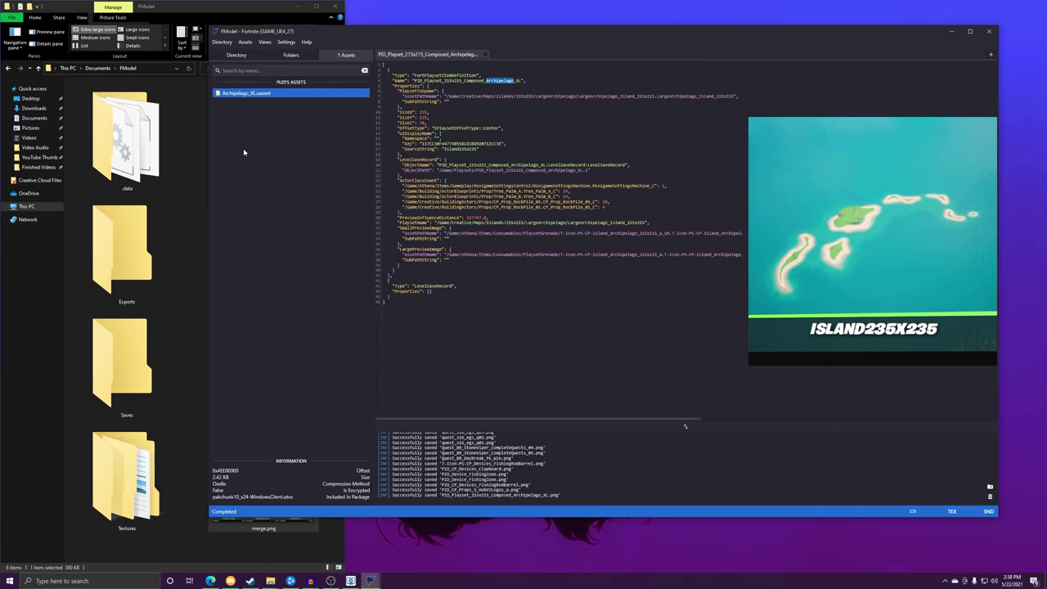
double_click(254, 93)
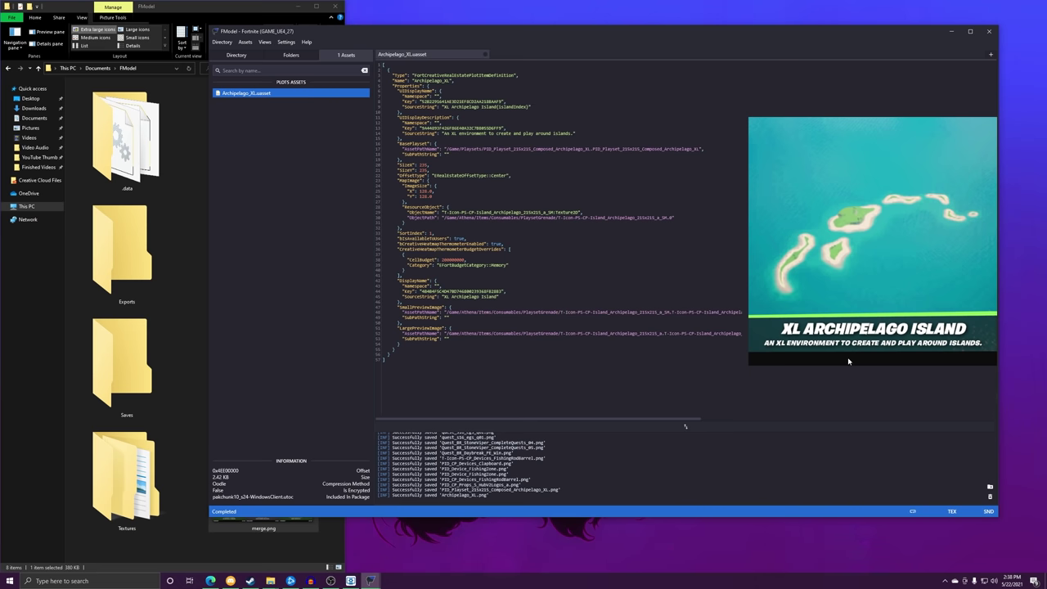
Look through the saved asset directories and try to go to the Weapons directory.
left_click(244, 41)
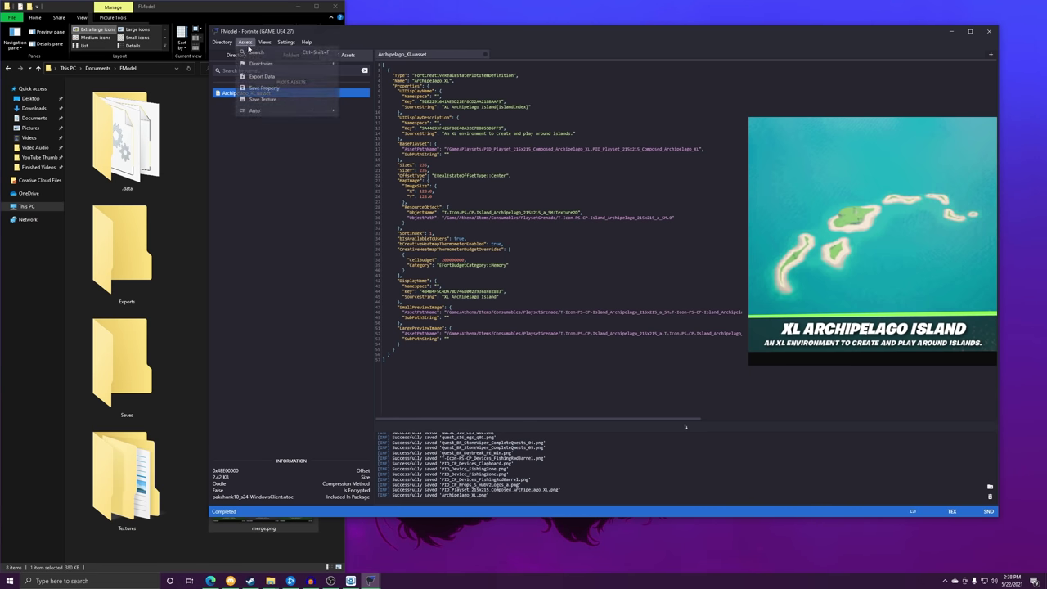
left_click(336, 86)
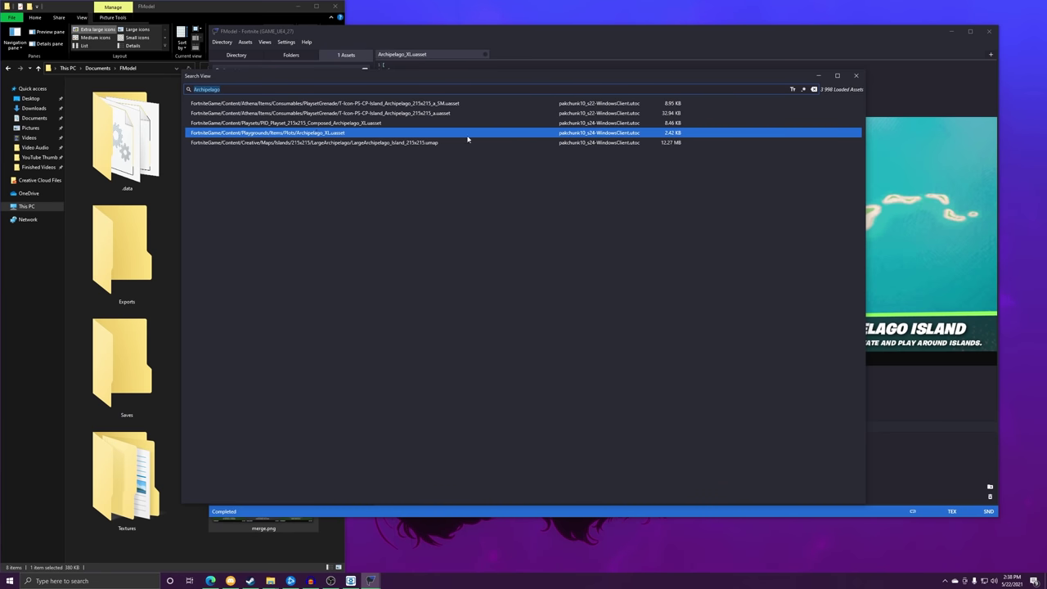
left_click(853, 76)
left_click(245, 41)
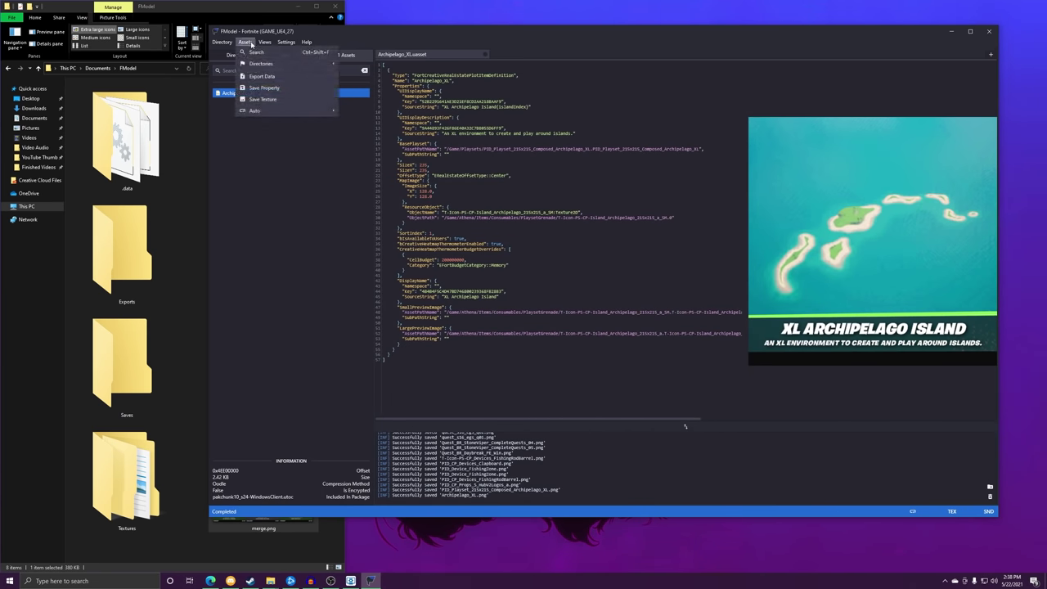
mouse_move(259, 64)
mouse_move(378, 112)
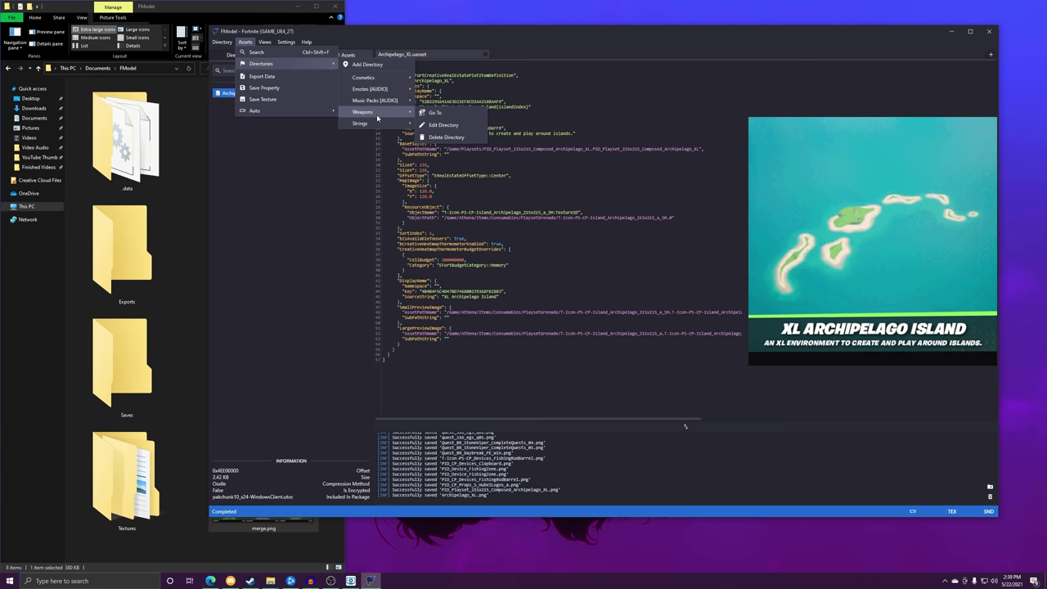
left_click(433, 112)
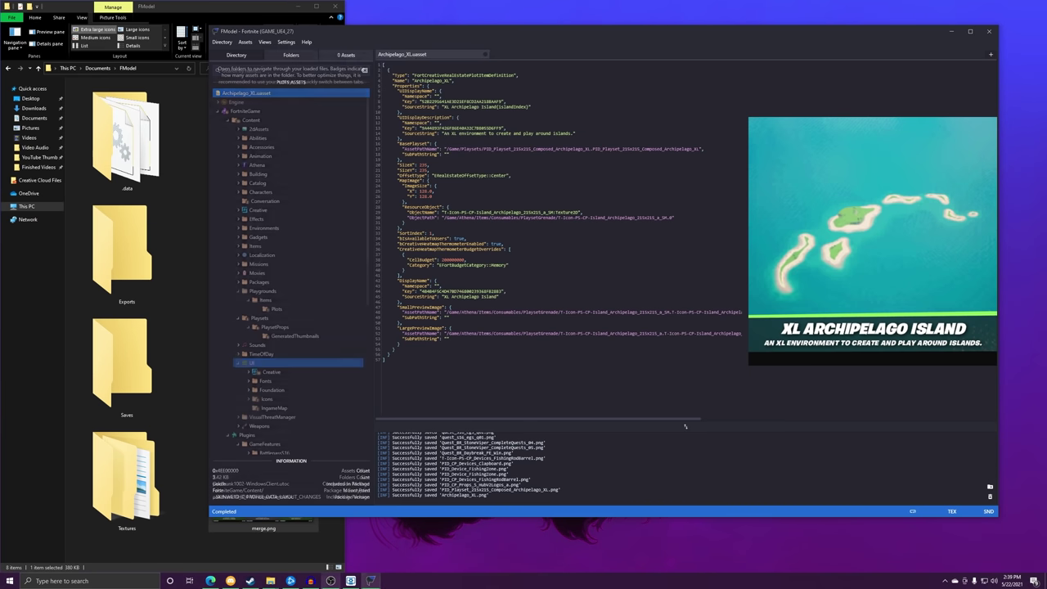
left_click(685, 425)
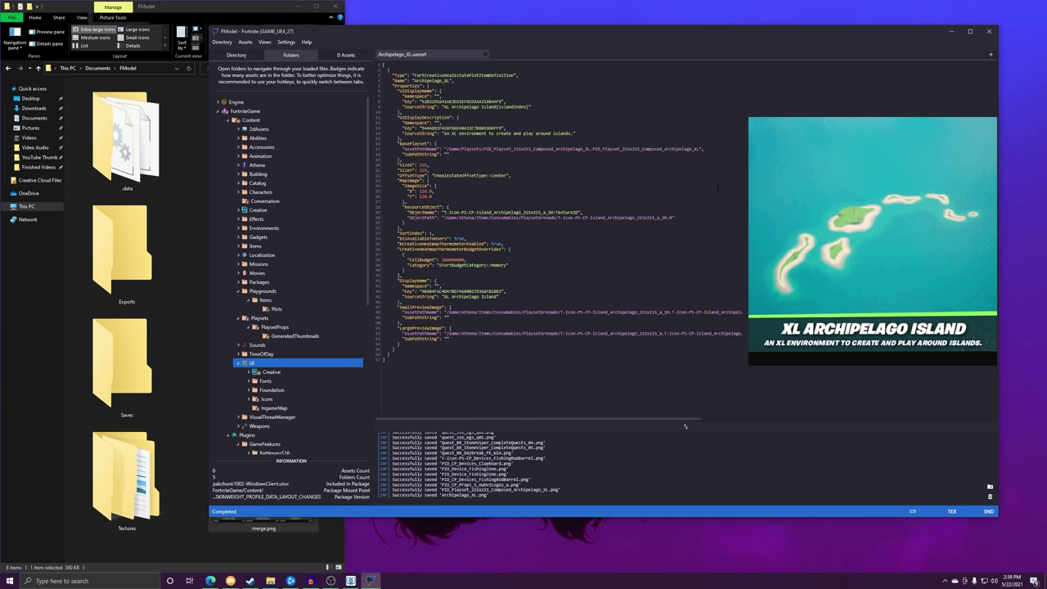
Load all modified game files, using FortniteGame_16_30.fbkp as the older backup for comparison.
left_click(237, 55)
left_click(311, 70)
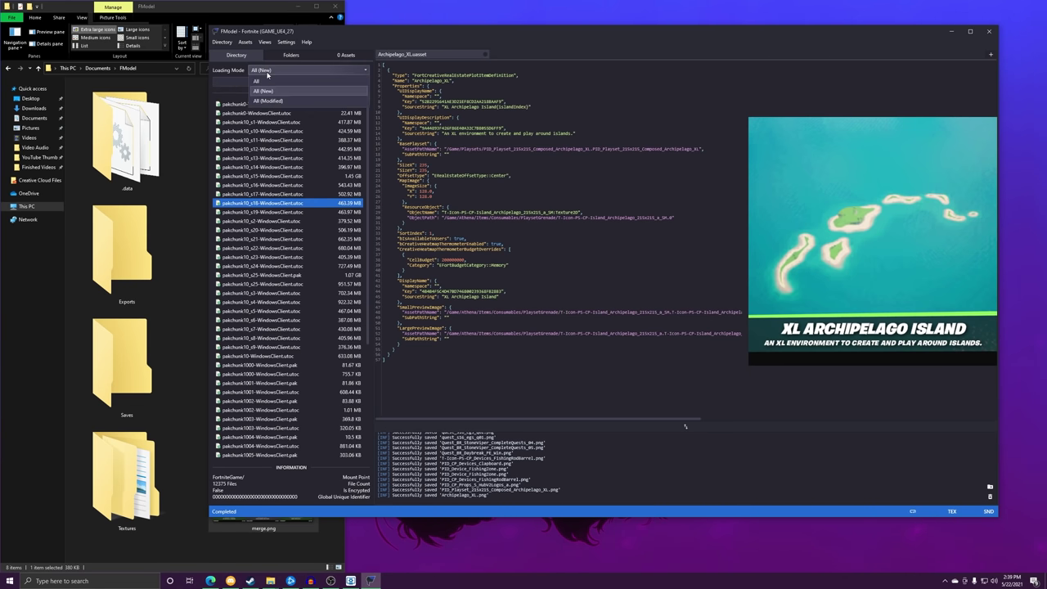
left_click(267, 82)
left_click(248, 82)
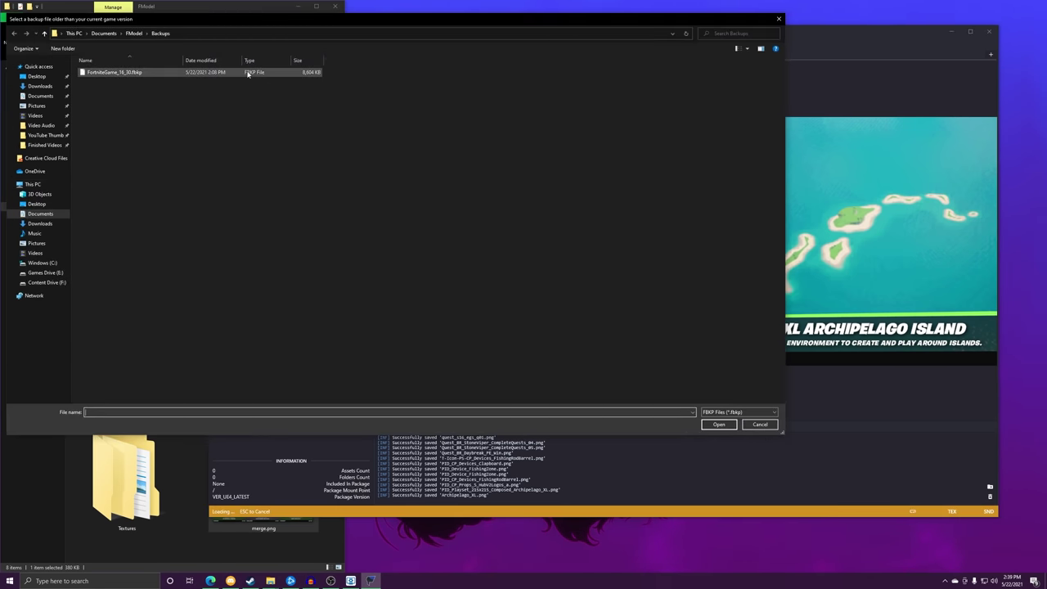
double_click(248, 73)
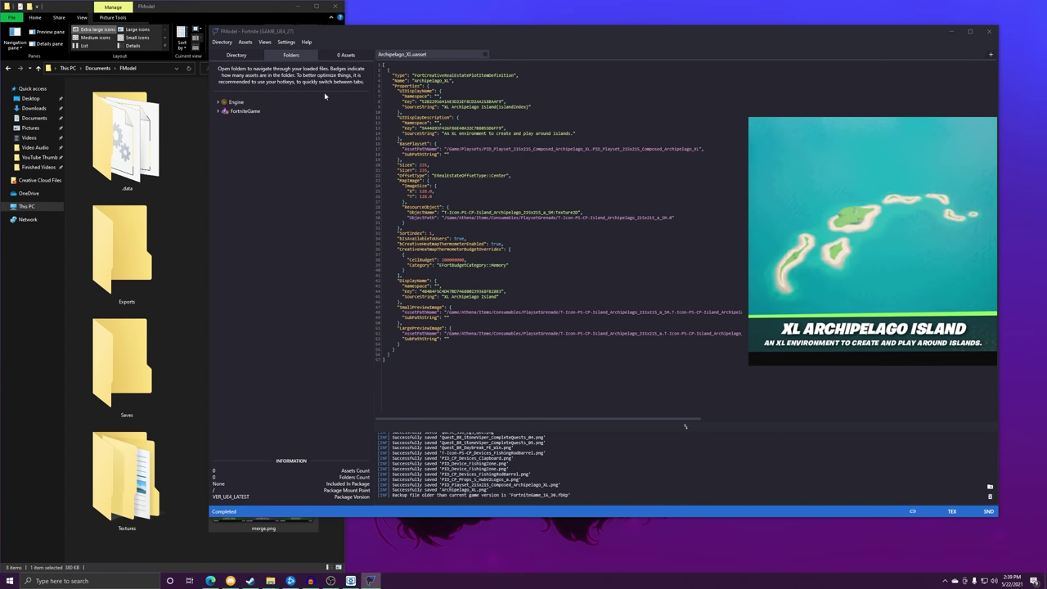
Expand the FortniteGame folder and go to the saved Strings directory, which points to Localization.
left_click(291, 110)
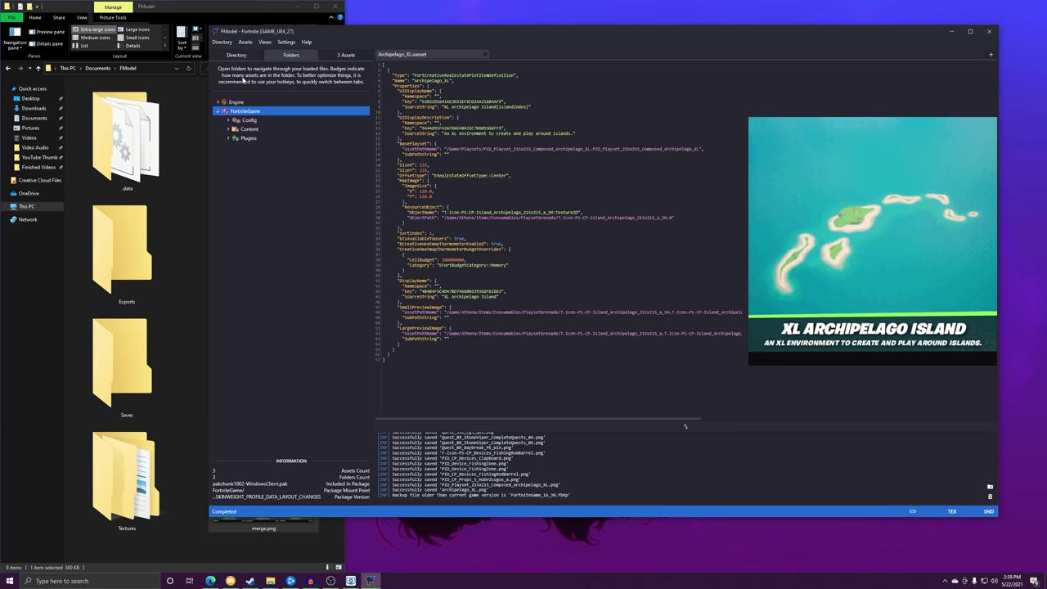
left_click(246, 42)
mouse_move(270, 64)
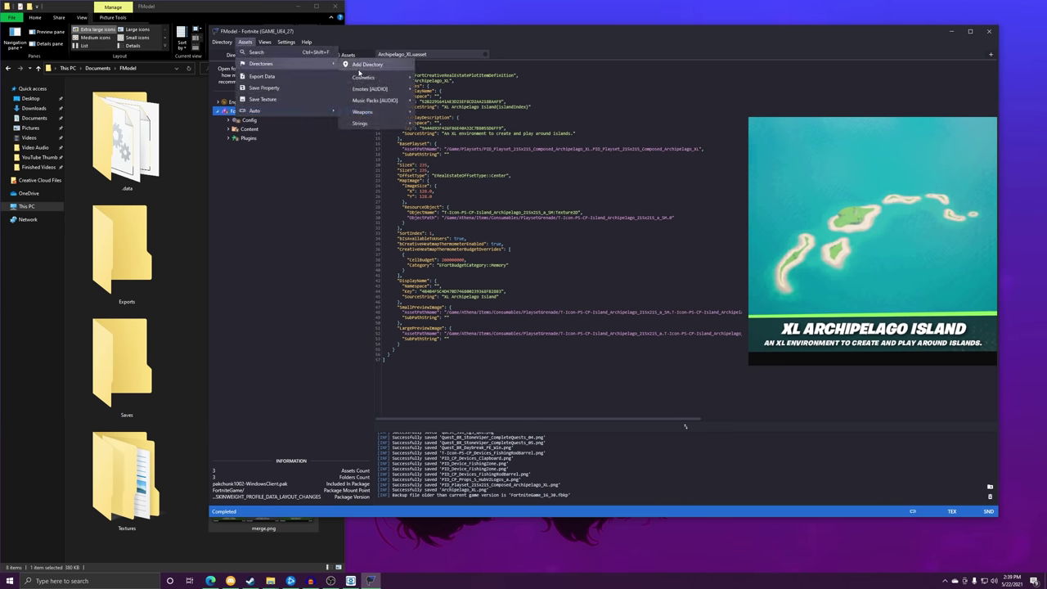
left_click(426, 128)
scroll(284, 255, "down", 2)
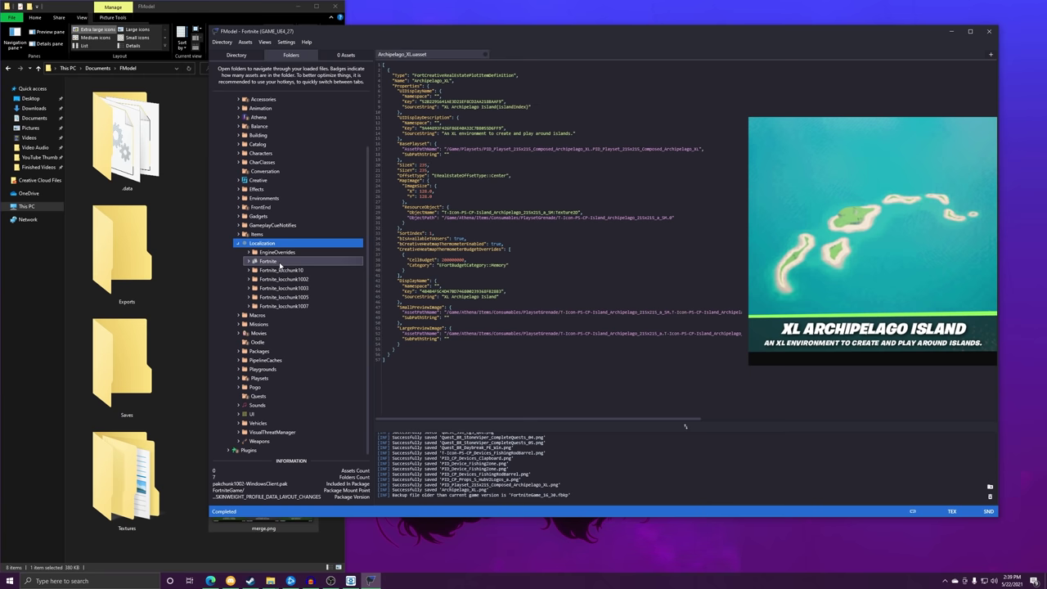
Open Fortnite_locchunk1002.locres from the en folder of Fortnite_locchunk1002.
left_click(305, 279)
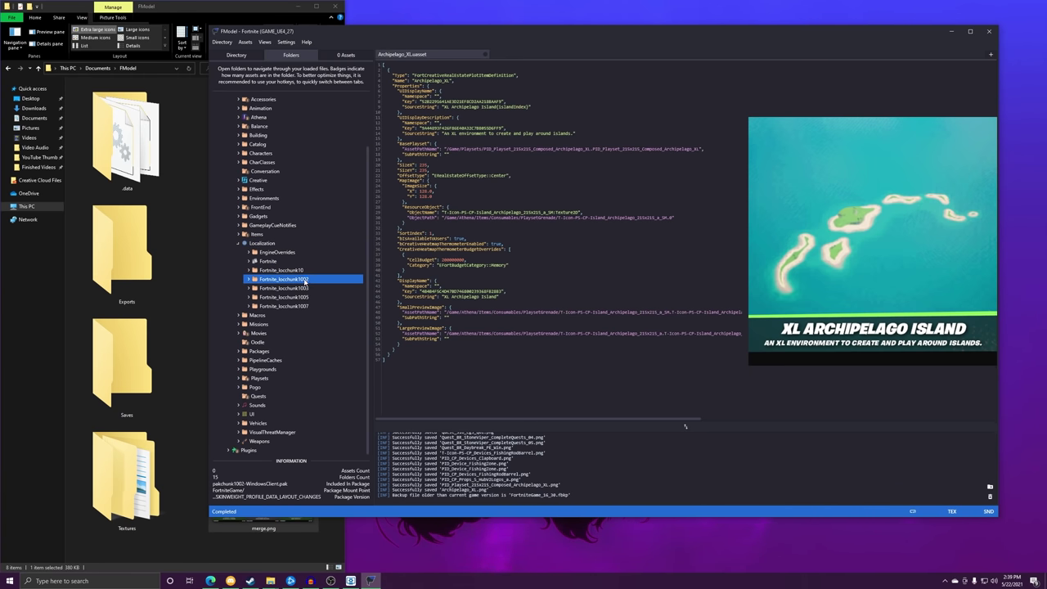
double_click(305, 279)
left_click(284, 307)
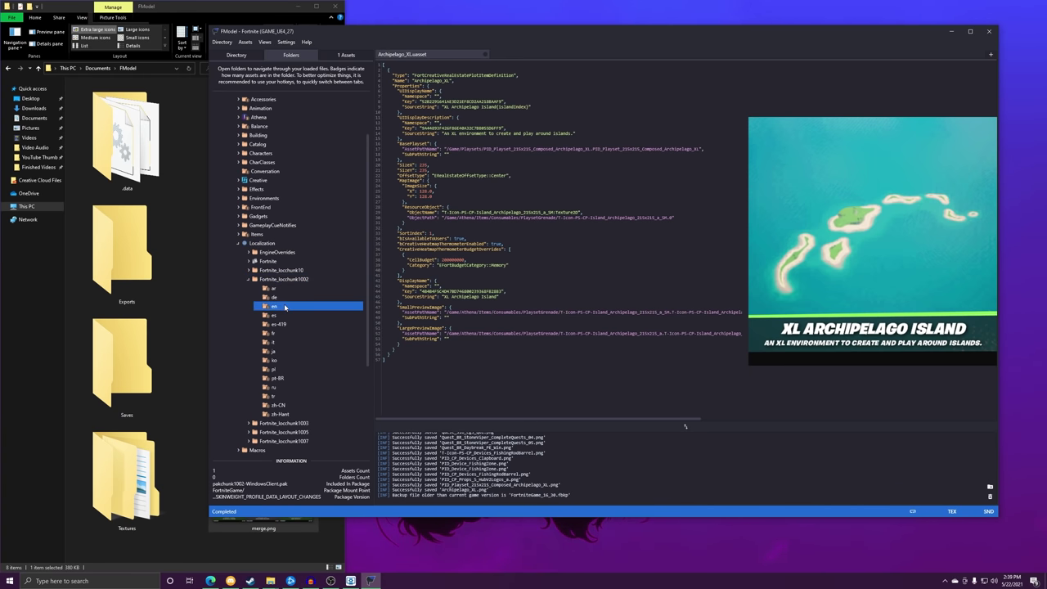
double_click(285, 306)
left_click(270, 94)
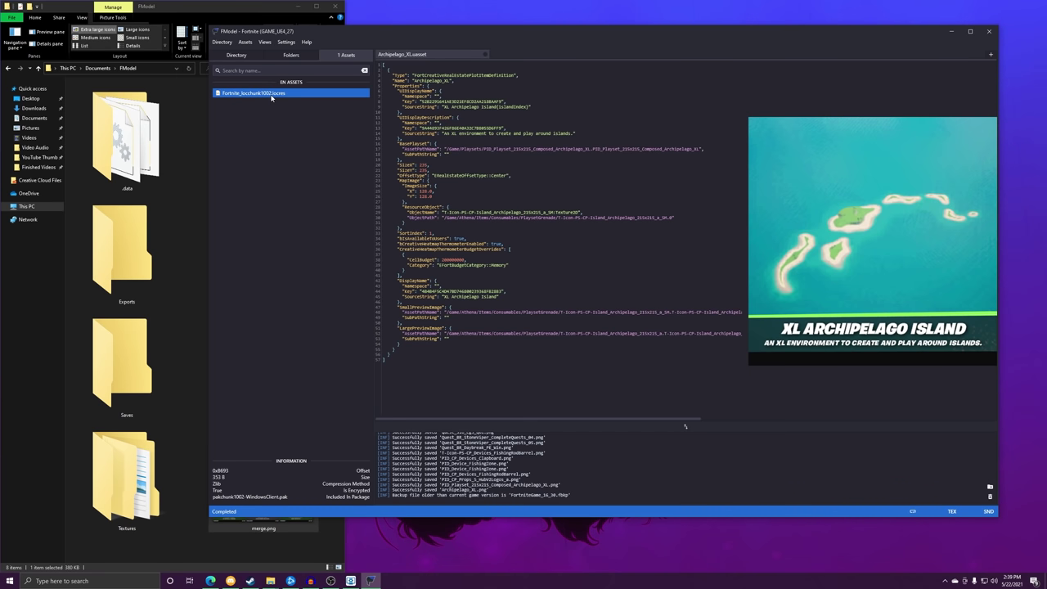
double_click(272, 97)
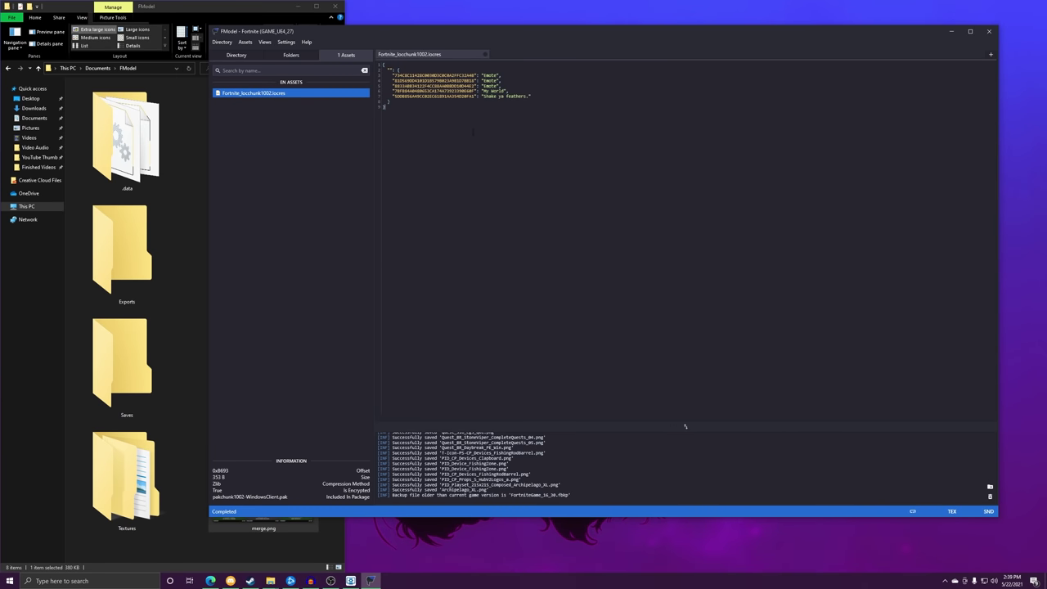
Return to the folder tree and open Fortnite_locchunk1005.locres from the en folder of Fortnite_locchunk1005.
left_click(291, 56)
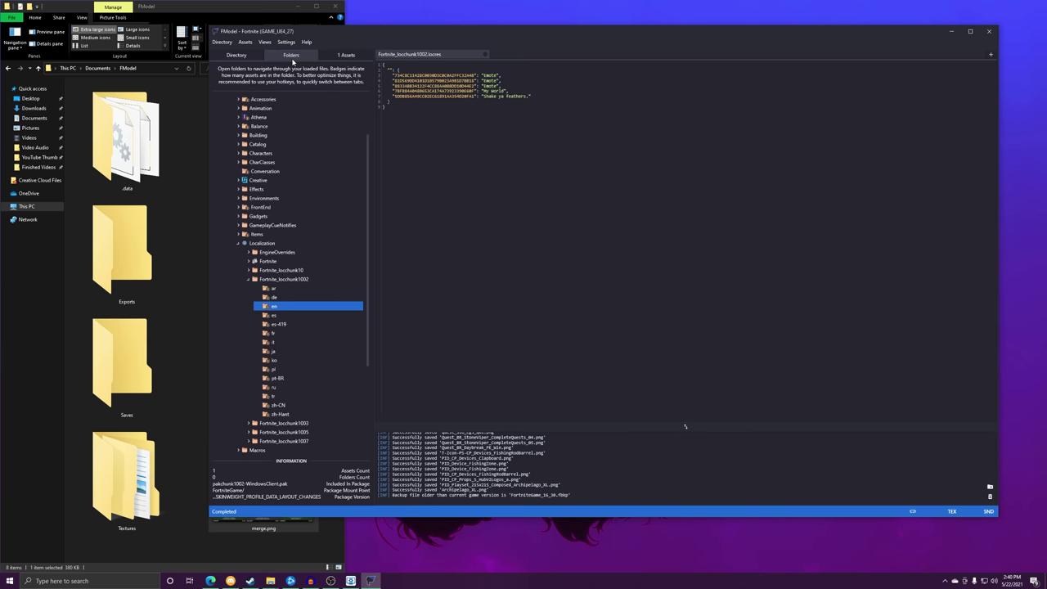
double_click(299, 281)
double_click(296, 298)
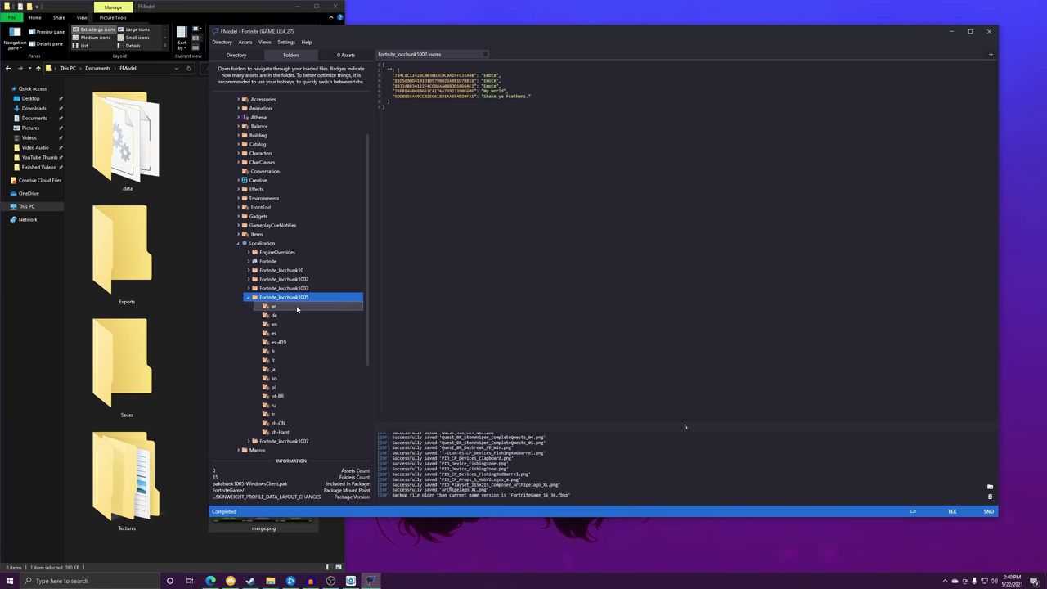
double_click(288, 324)
double_click(296, 92)
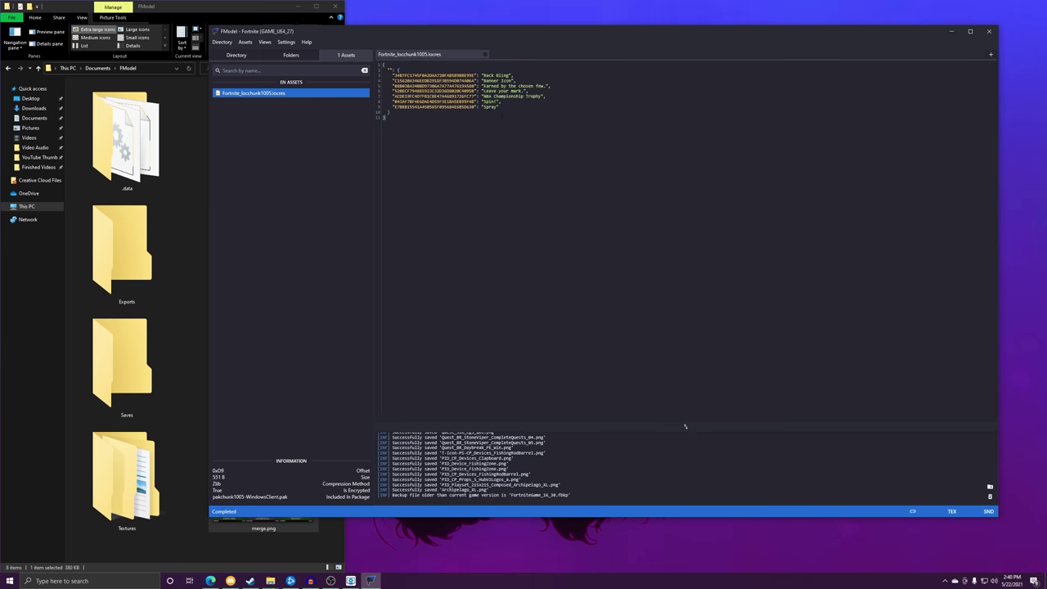
Open the first EngineOverrides.locres from the en folder of EngineOverrides and look through its text strings.
left_click(291, 55)
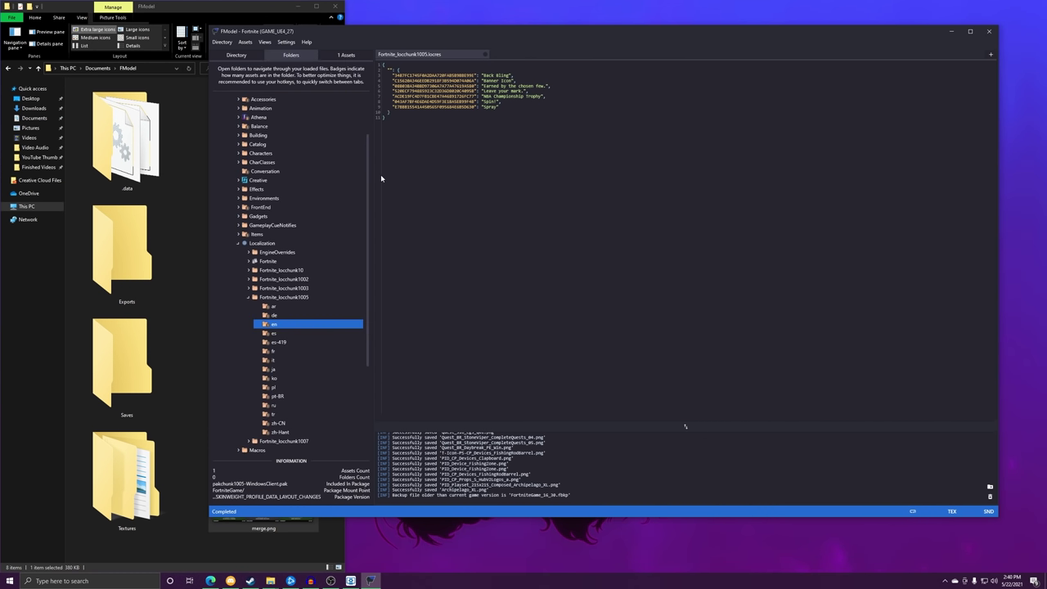
double_click(276, 252)
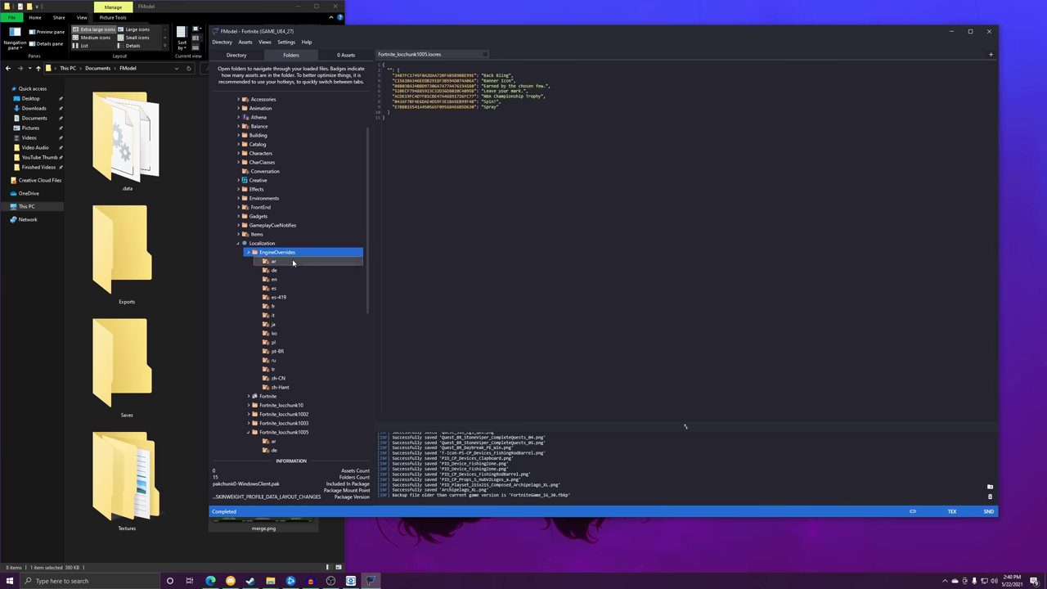
double_click(275, 270)
double_click(249, 94)
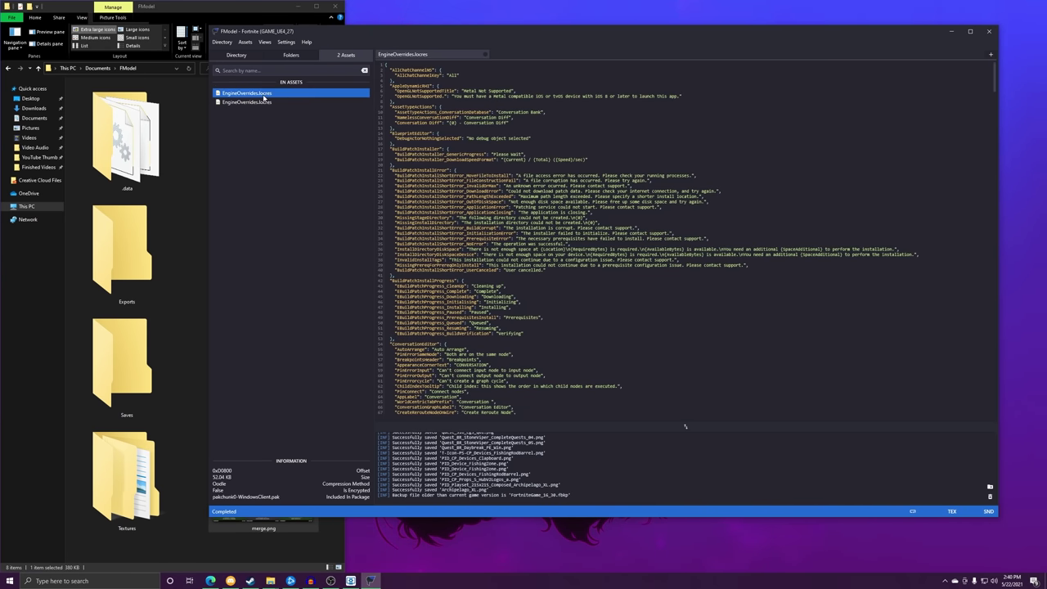
scroll(685, 426, "down", 20)
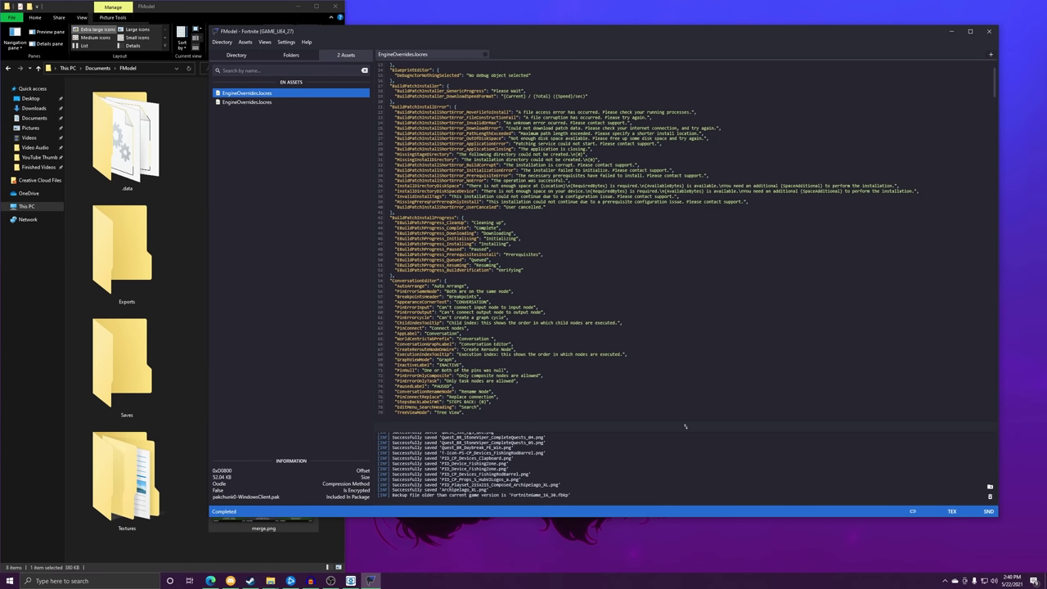
scroll(685, 426, "down", 20)
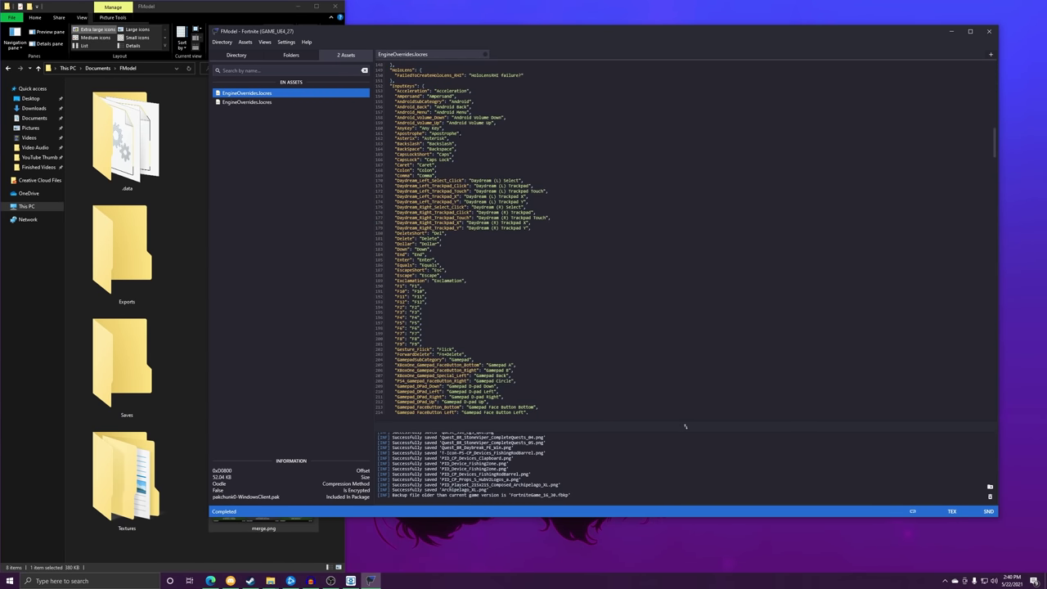
scroll(685, 426, "down", 10)
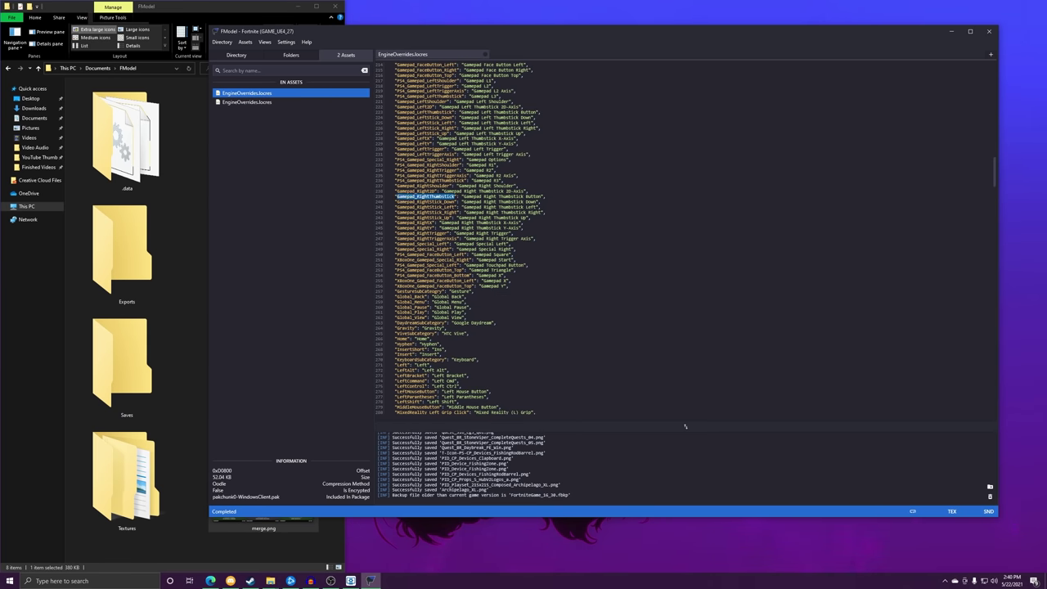
scroll(685, 426, "down", 15)
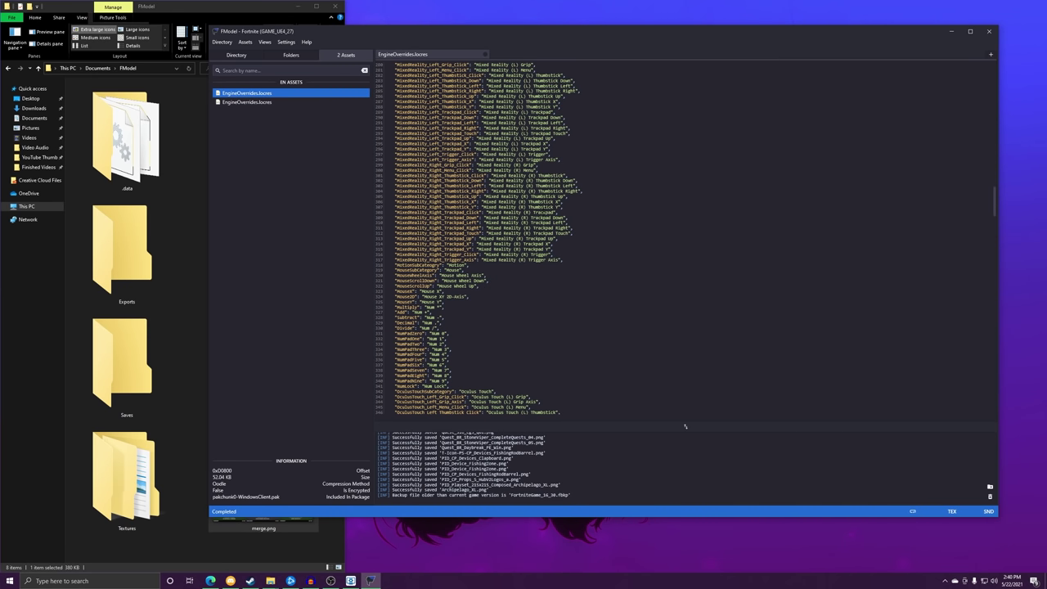
scroll(685, 426, "up", 6)
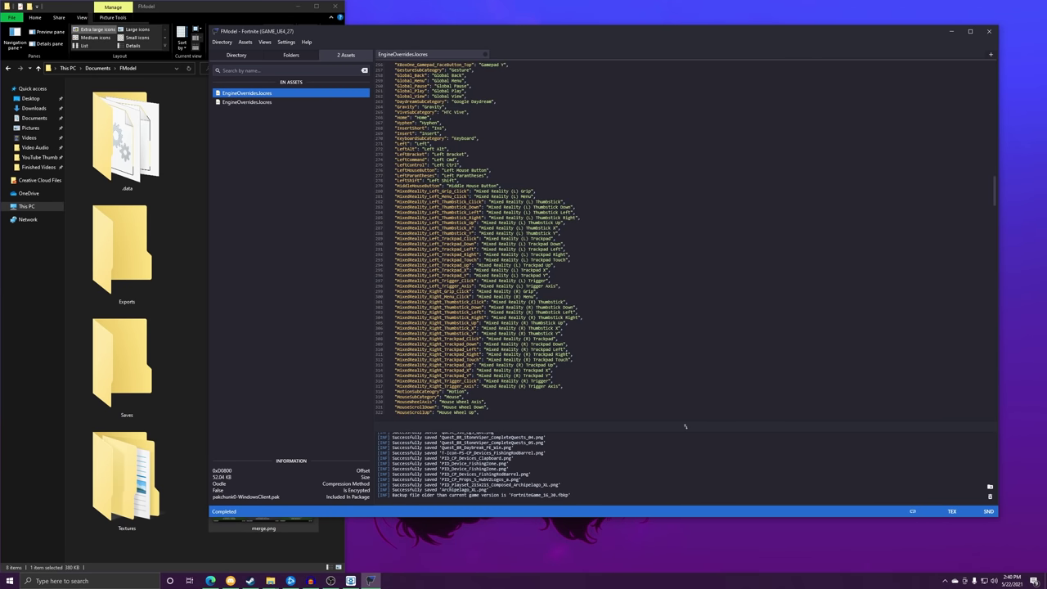
Read through more EngineOverrides.locres strings, highlighting the Vive controller entries and continuing to the OnlineAccount section.
scroll(686, 426, "down", 2)
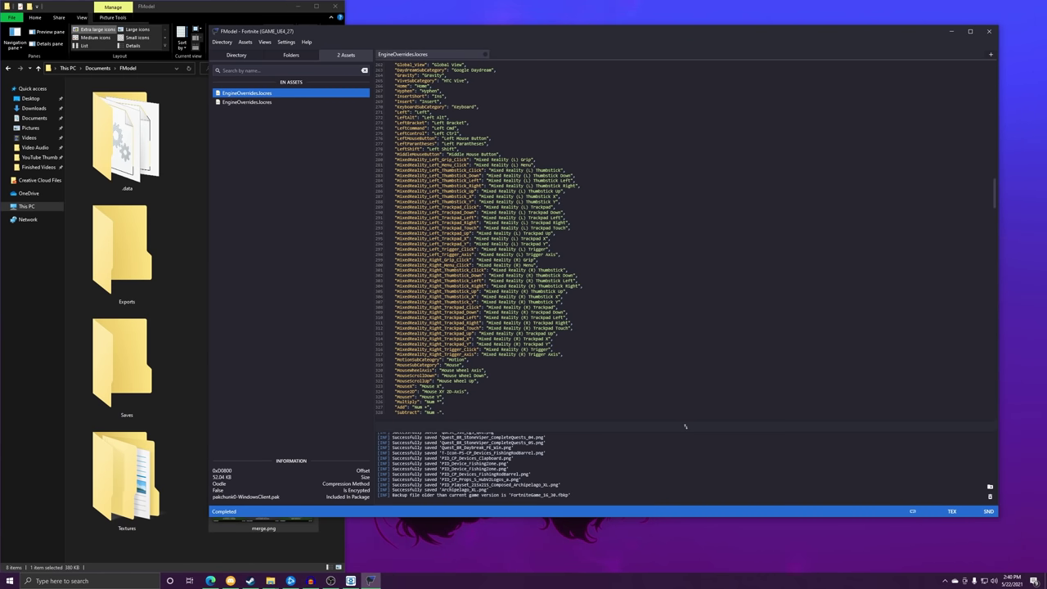
scroll(685, 426, "down", 14)
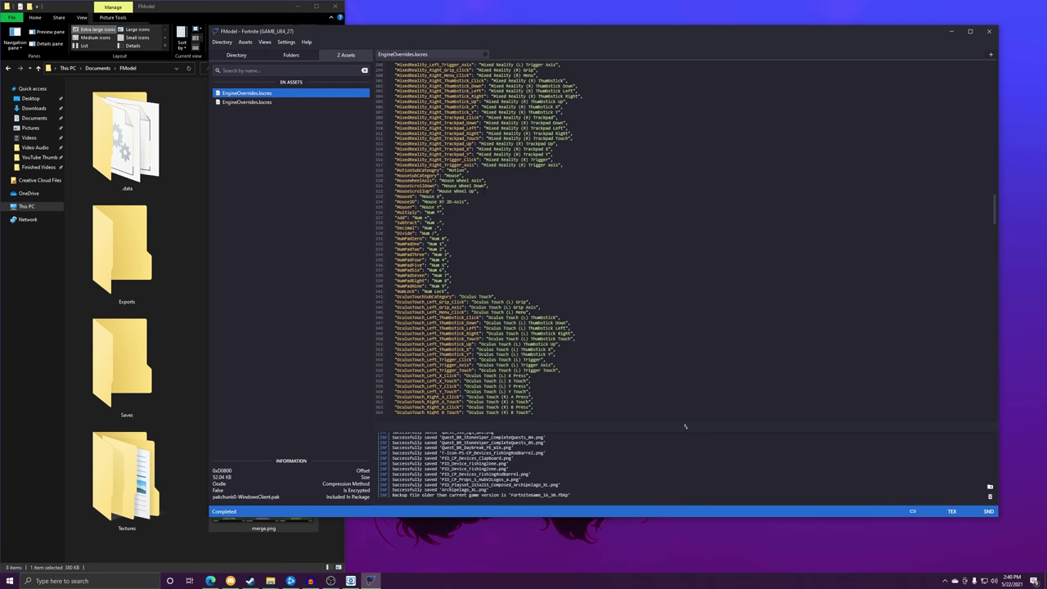
scroll(685, 426, "down", 20)
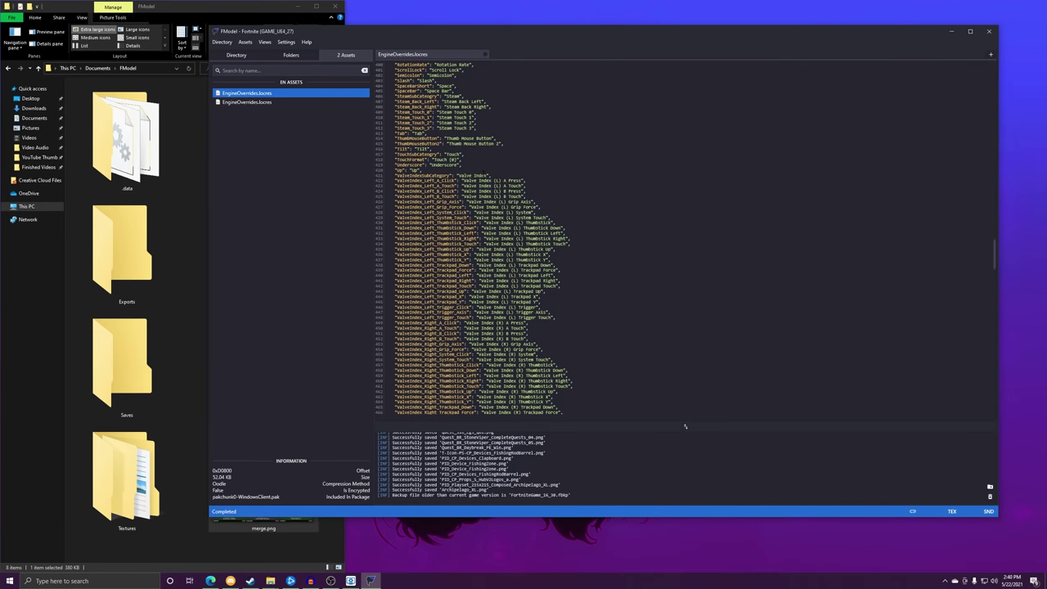
scroll(685, 426, "down", 19)
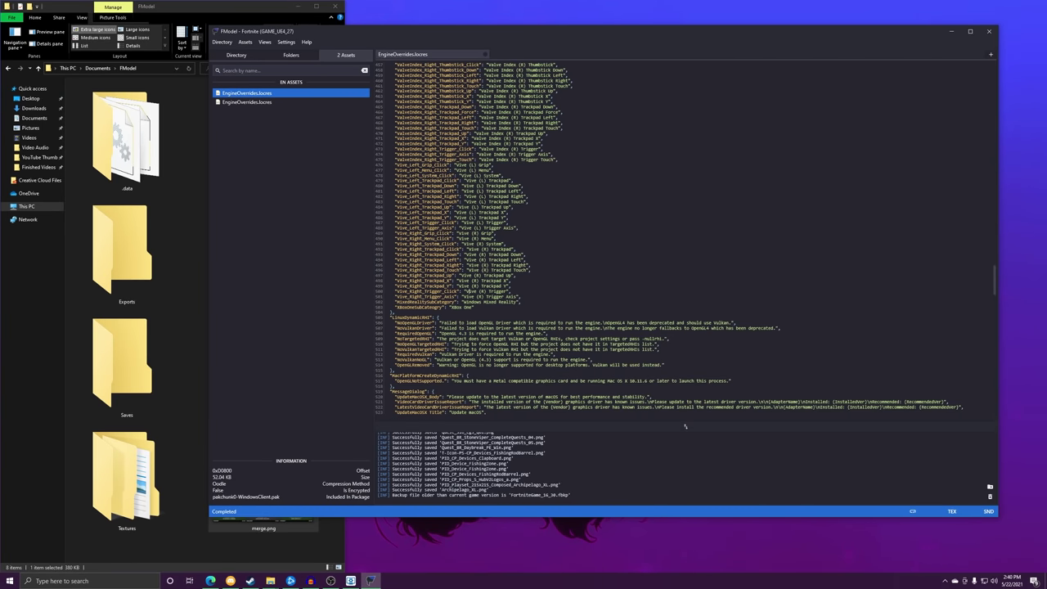
left_click_drag(520, 296, 386, 165)
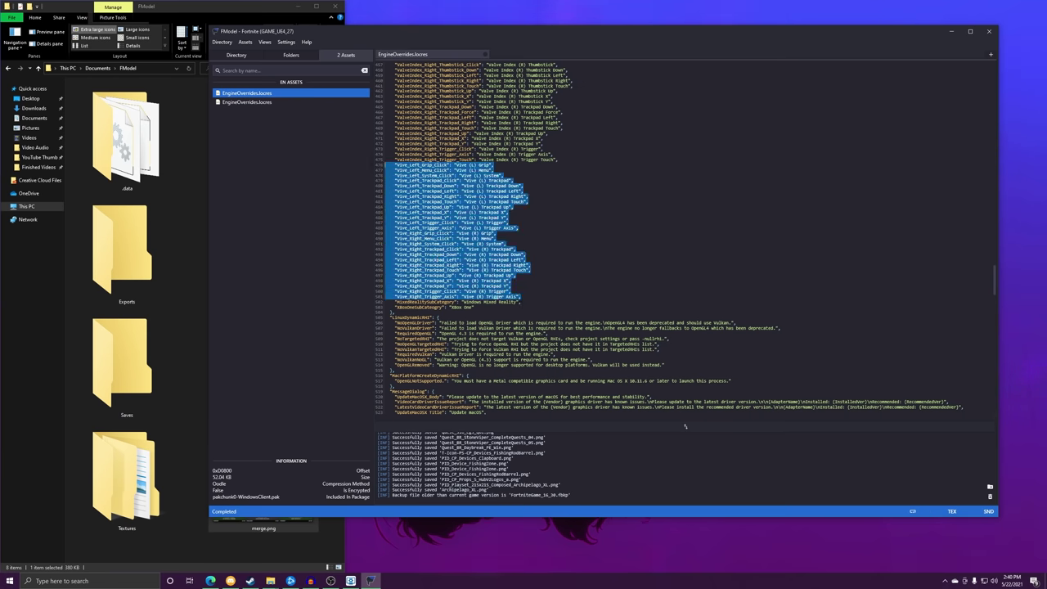
left_click(529, 196)
scroll(563, 237, "down", 9)
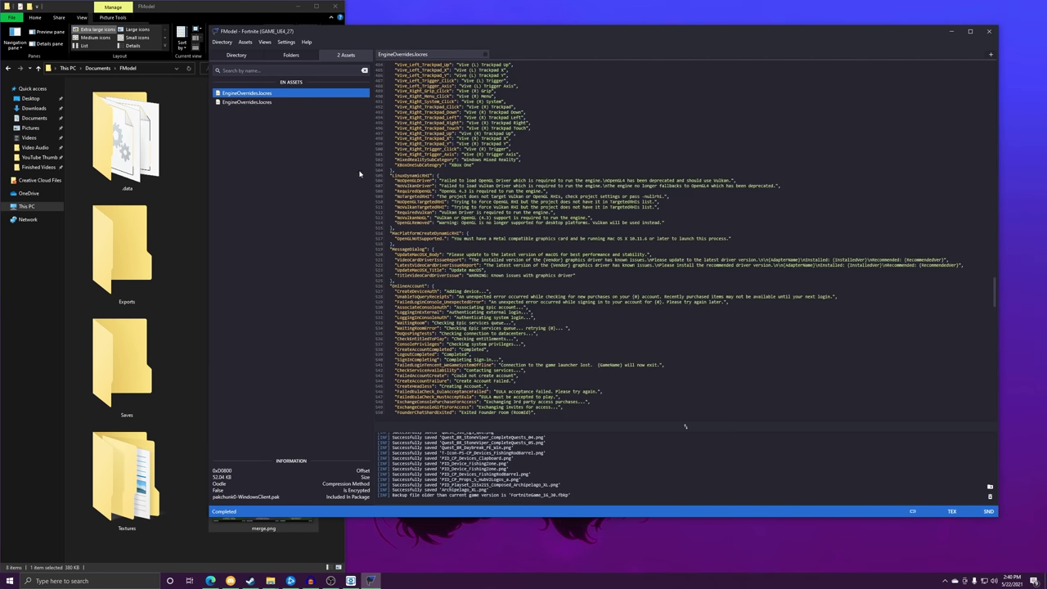
Return to the folder tree, collapse EngineOverrides, and open Fortnite.locres from the en folder of Fortnite.
left_click(290, 55)
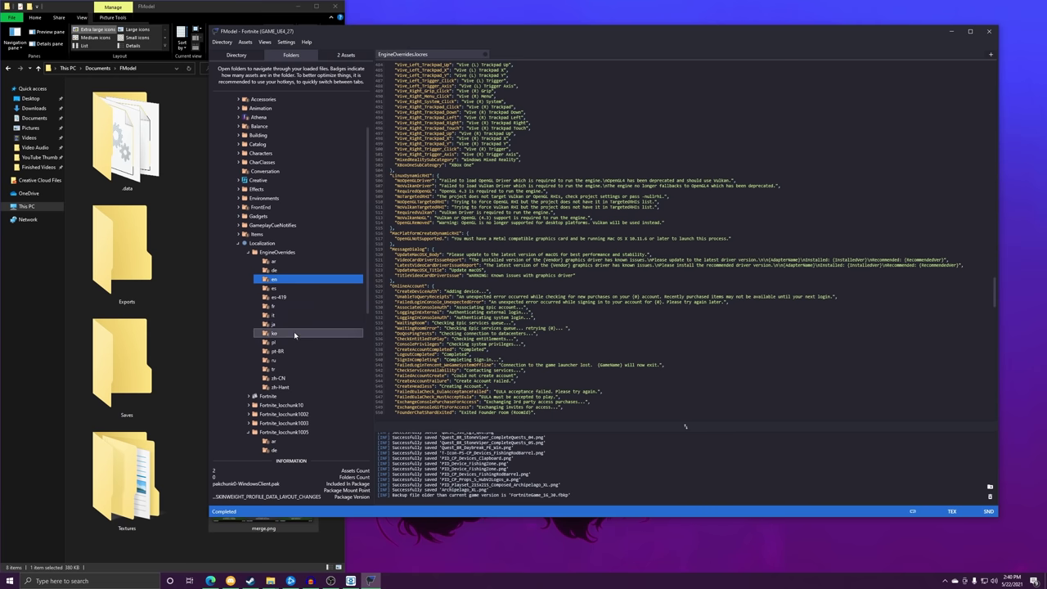
double_click(275, 252)
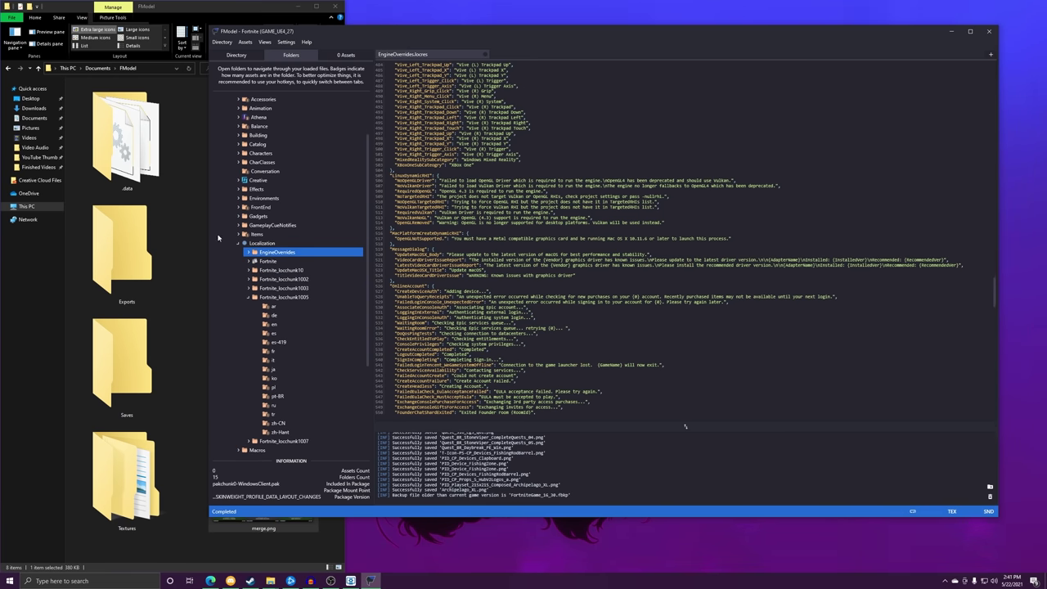
double_click(281, 270)
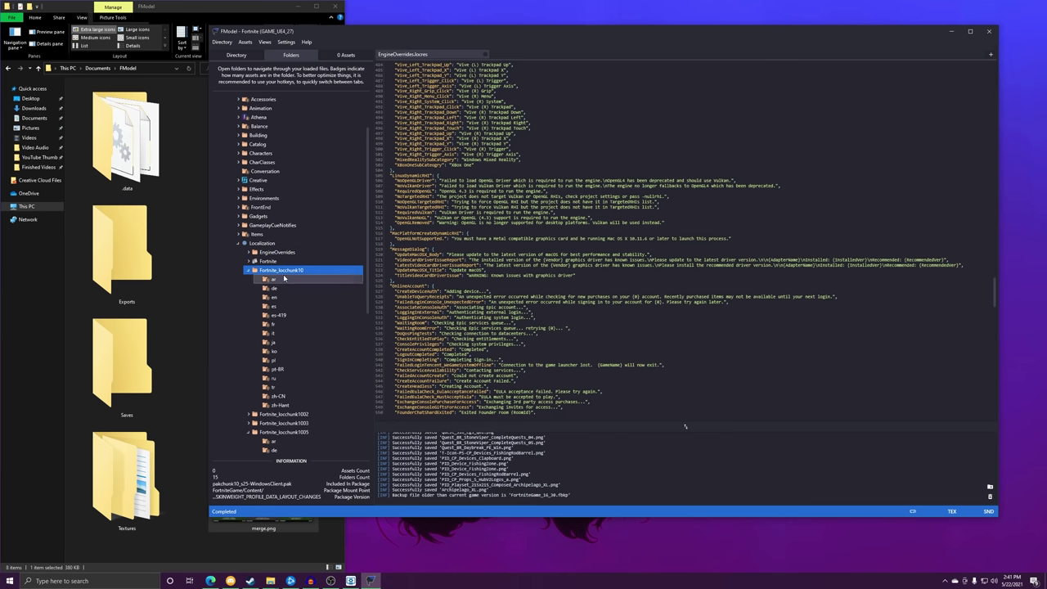
double_click(281, 287)
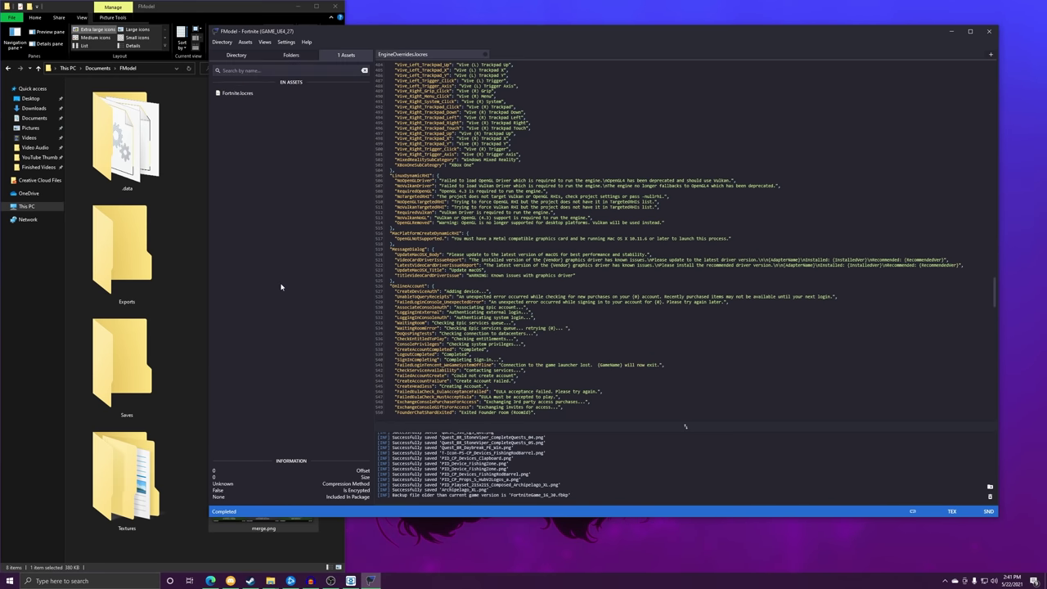
double_click(265, 93)
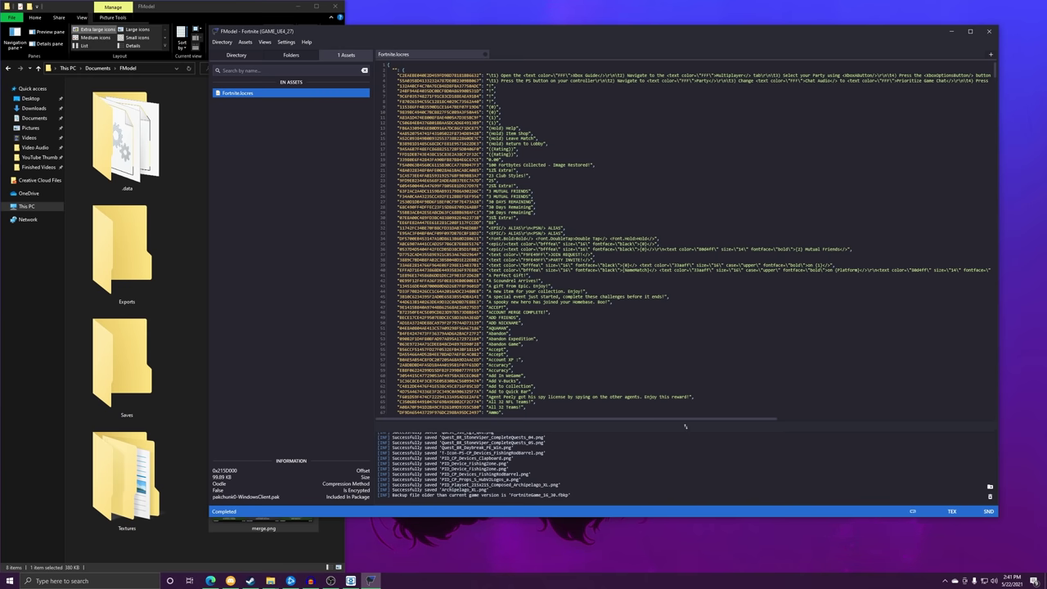
Look through the Fortnite.locres strings, highlighting the Agent Peely spy license text and examining the entries near the CraftingFormulas section.
scroll(685, 426, "down", 14)
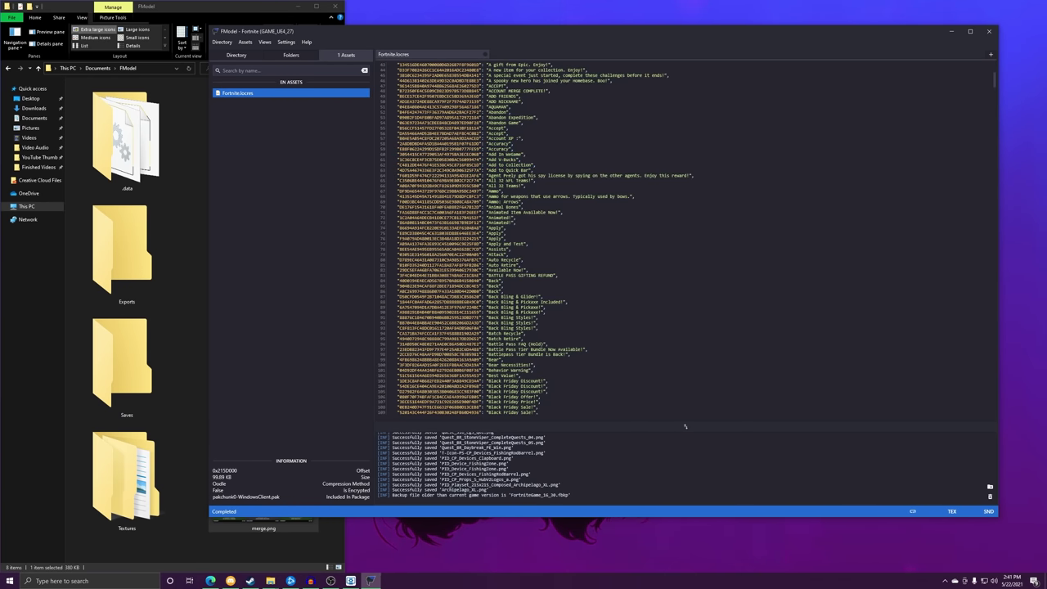
left_click_drag(502, 177, 640, 176)
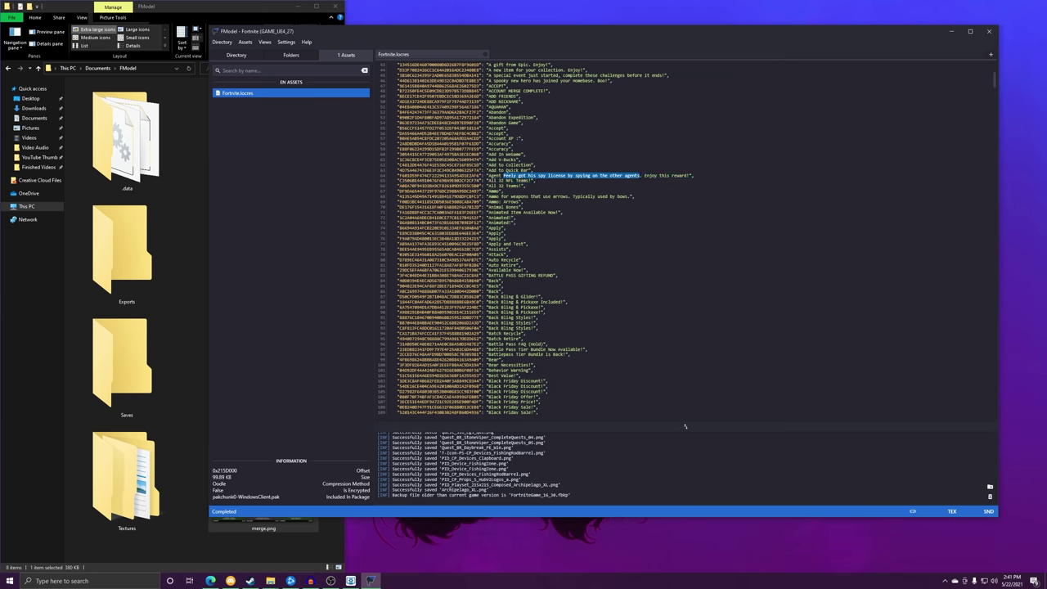
left_click_drag(993, 95, 1002, 375)
scroll(685, 426, "up", 20)
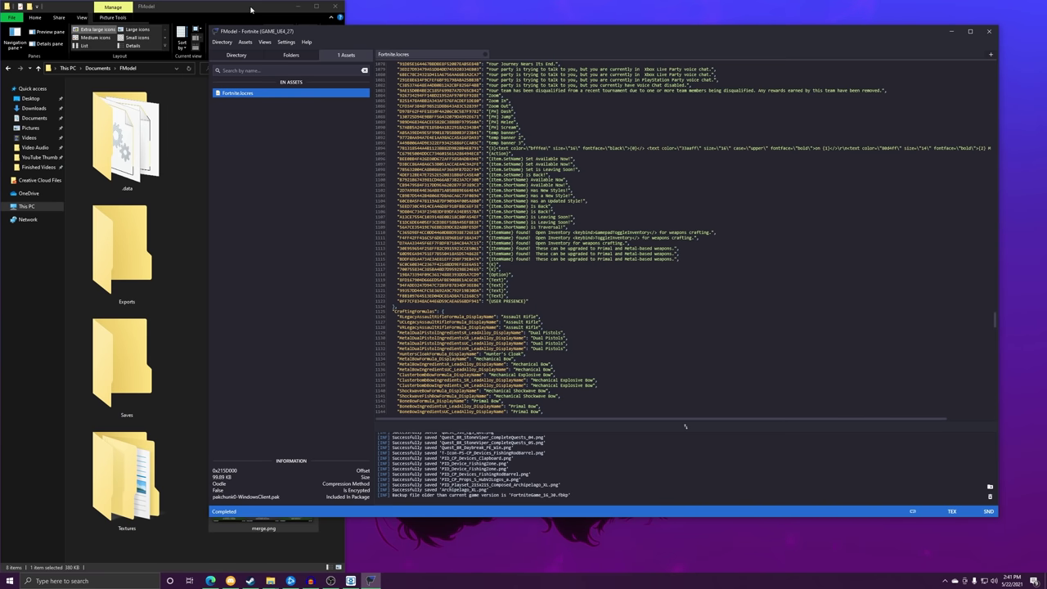
scroll(685, 425, "up", 3)
scroll(686, 425, "up", 1)
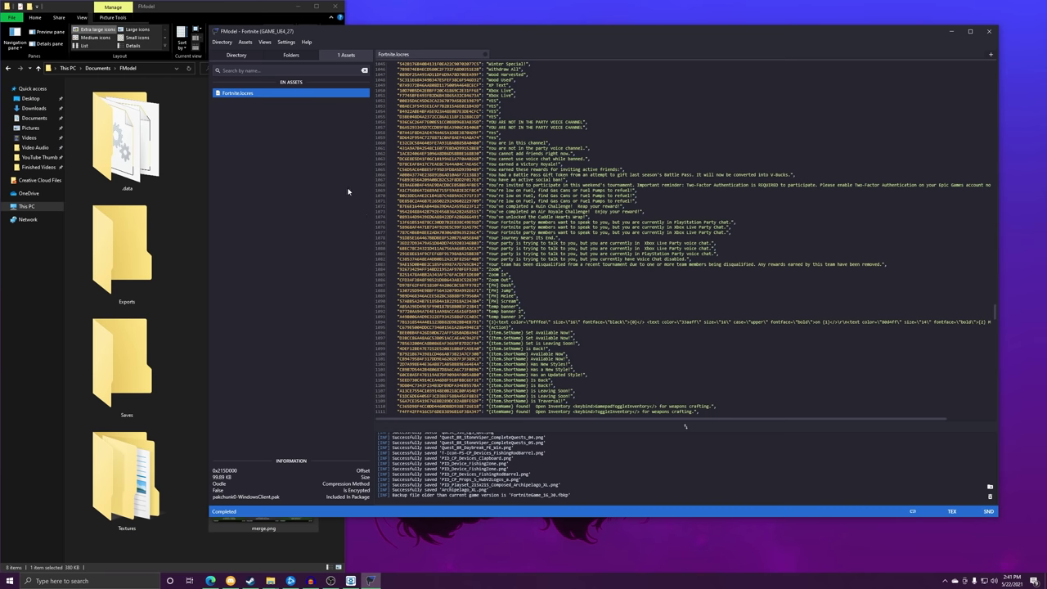
Return to the folder tree and open Fortnite_locchunk10.locres from the en folder of Fortnite_locchunk10.
left_click(294, 56)
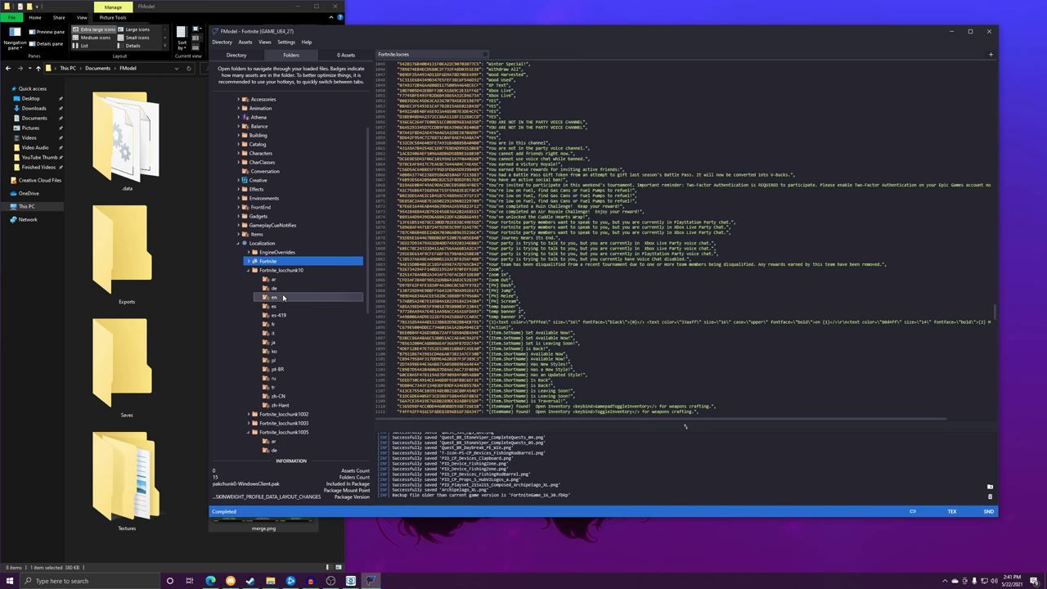
double_click(287, 300)
double_click(265, 93)
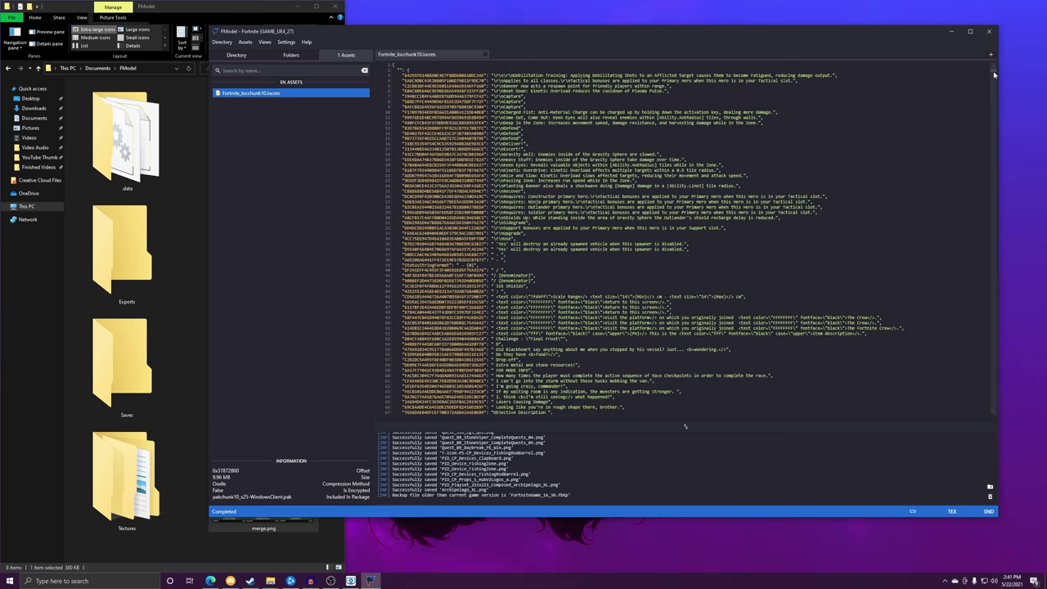
Look through the Fortnite_locchunk10.locres strings from the beginning to the end of the file.
scroll(991, 67, "down", 20)
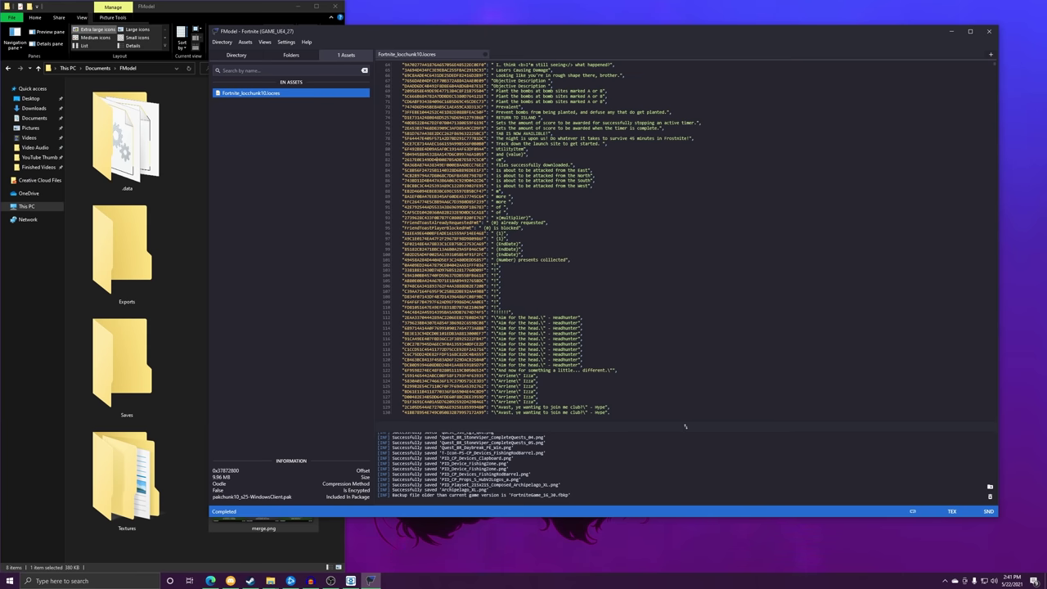
double_click(408, 161)
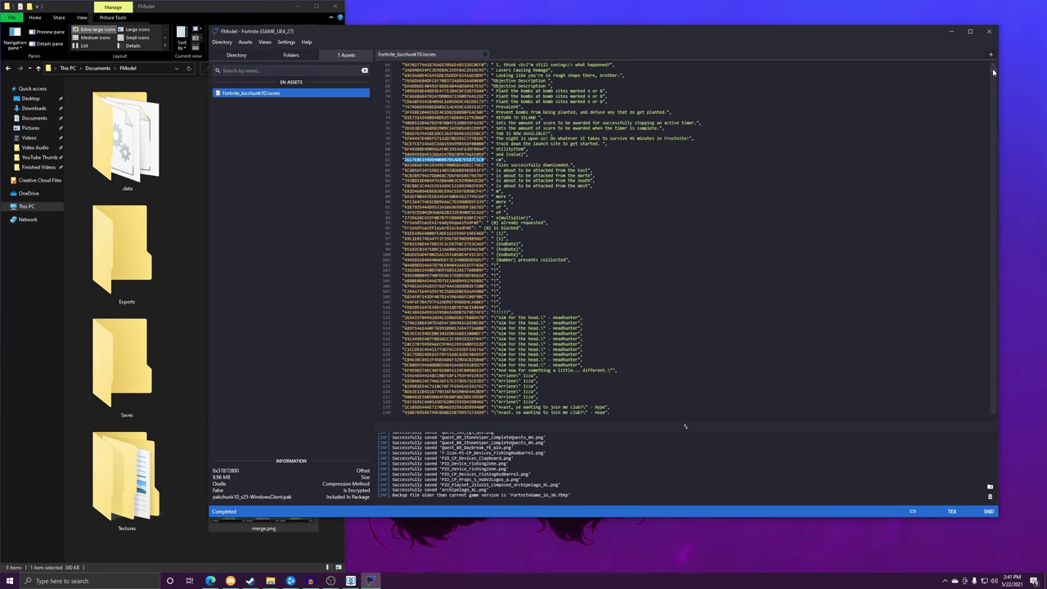
scroll(524, 156, "down", 14)
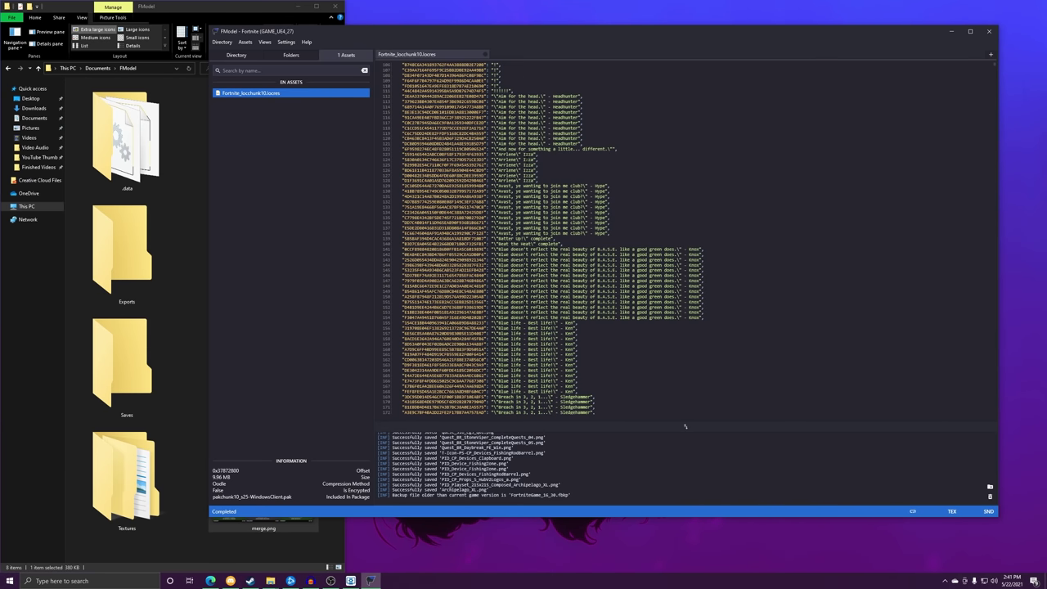
scroll(685, 426, "down", 20)
left_click(453, 266, "shift")
left_click(453, 267)
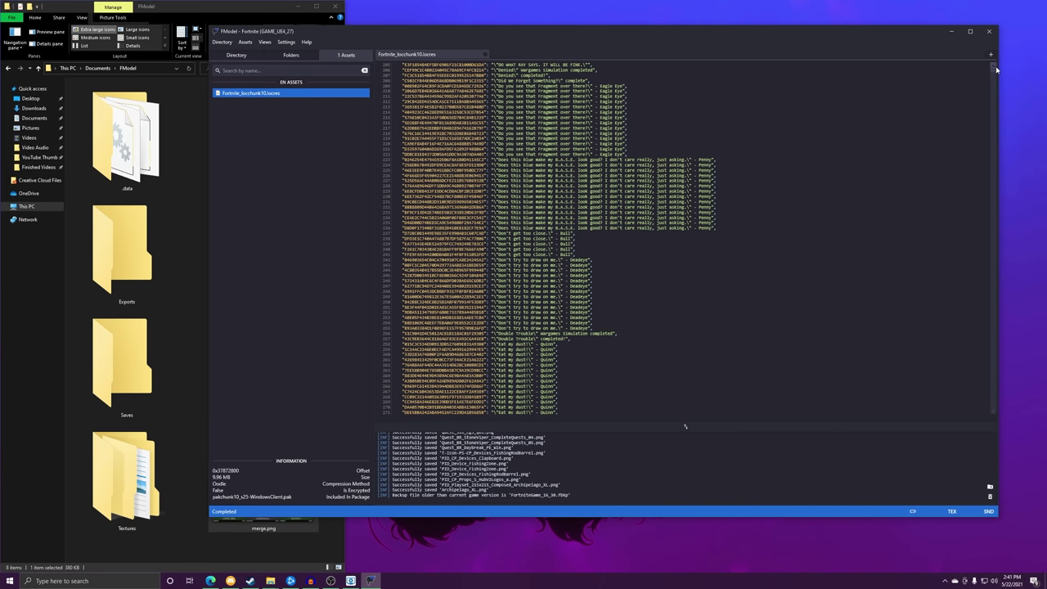
left_click_drag(993, 73, 1000, 417)
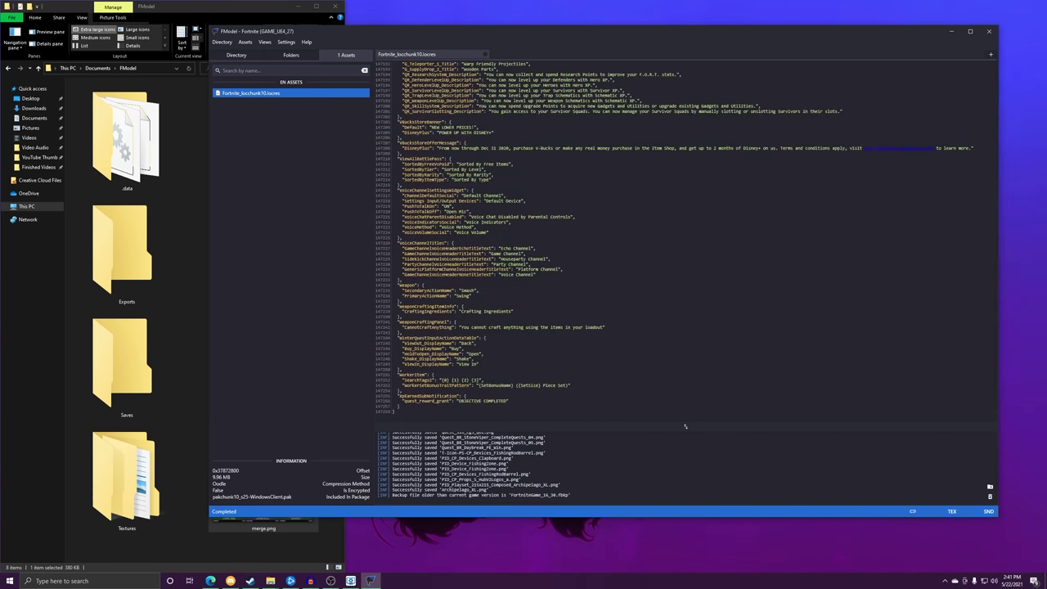
Switch to the LocalizationTracker GitHub repository in the browser and open the v16.40 commit listed for ini Files.
key("alt+Tab")
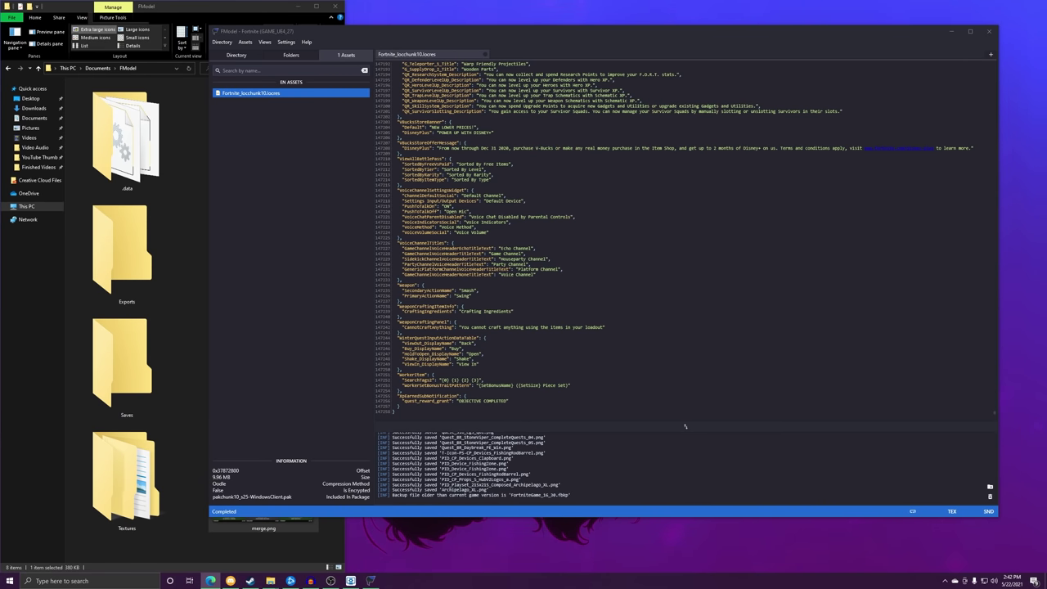
key("alt+Tab")
left_click_drag(719, 170, 453, 3)
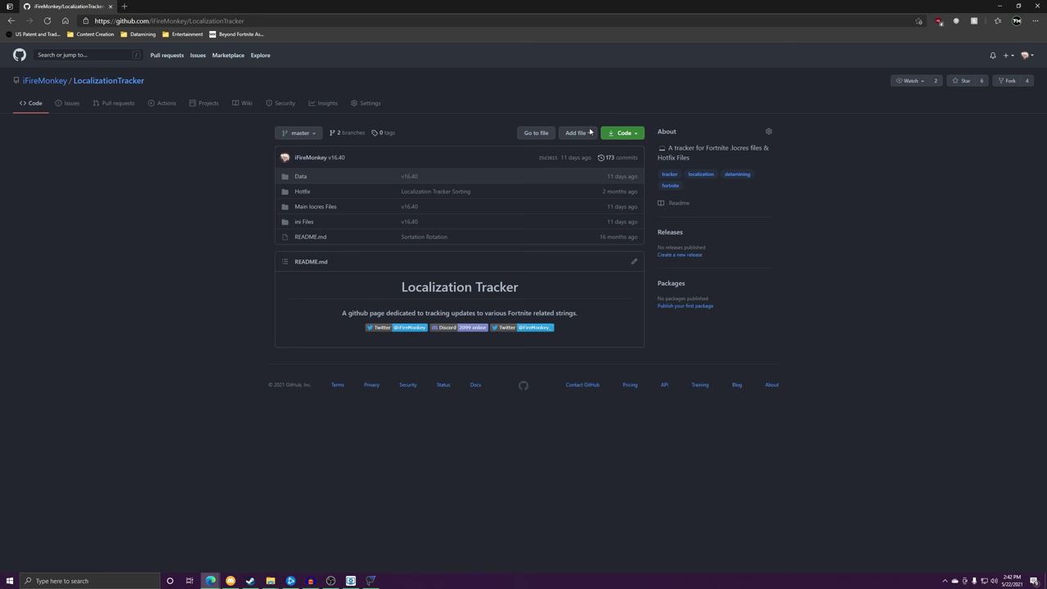
left_click(410, 222)
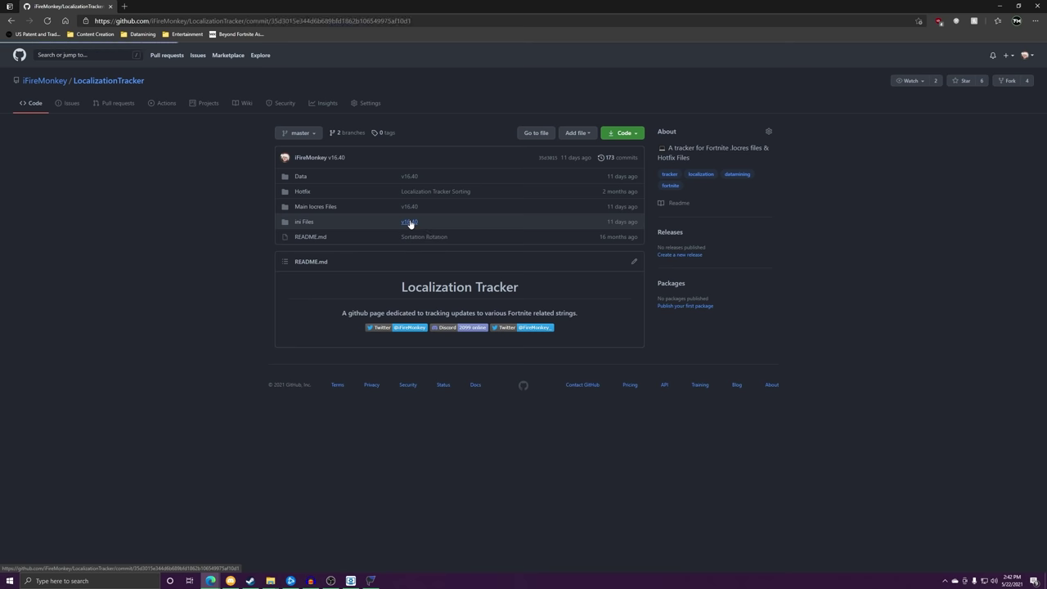
Compare the removed and added SourceString lines for the BlotGroup display name in the Data/CosmeticSets.json diff.
scroll(547, 354, "down", 2)
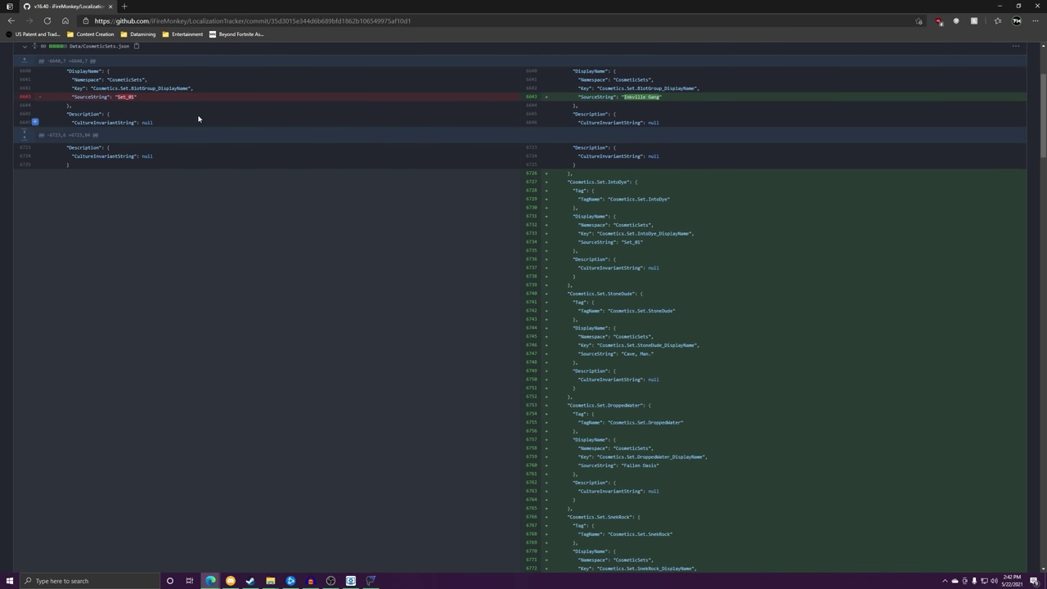
triple_click(144, 97)
left_click(149, 97)
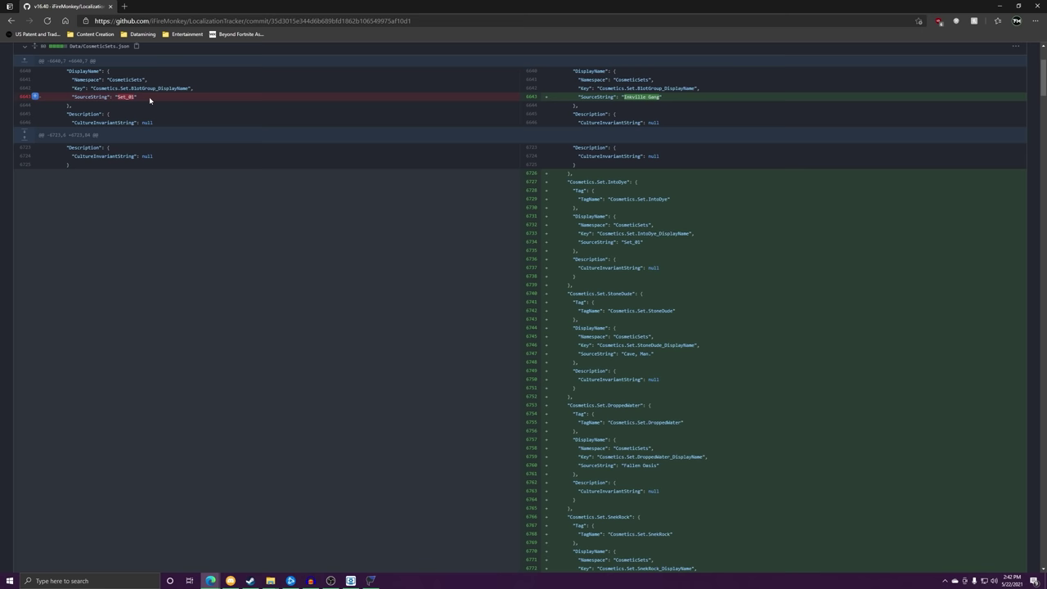
triple_click(781, 95)
left_click(776, 104)
Review the EngineOverrides.json changes and highlight the added lines from "[PH] Dash" to "temp banner 3" in the commit diff.
scroll(775, 114, "down", 15)
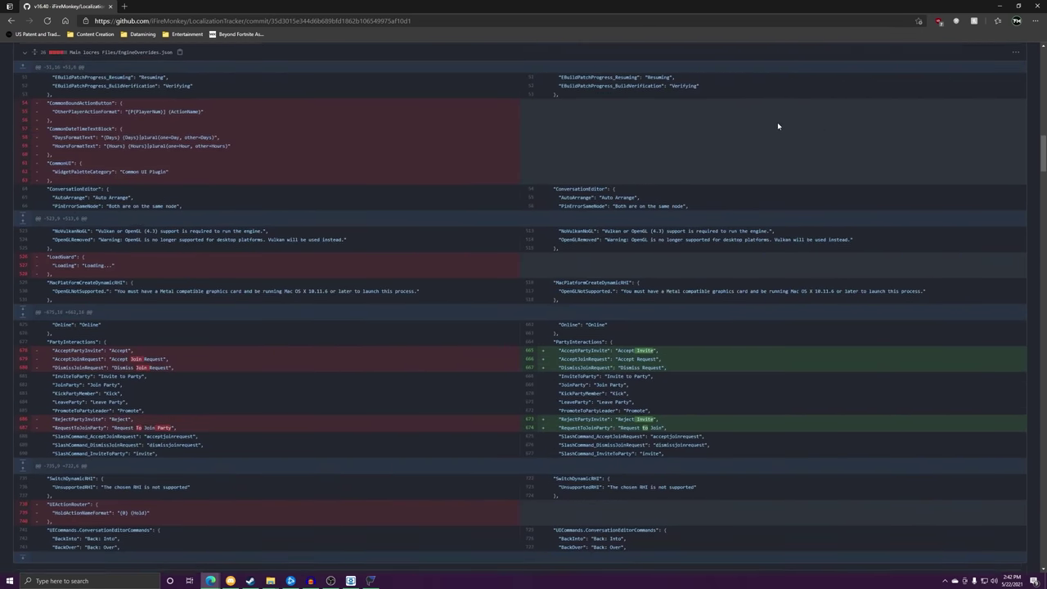
scroll(721, 144, "up", 1)
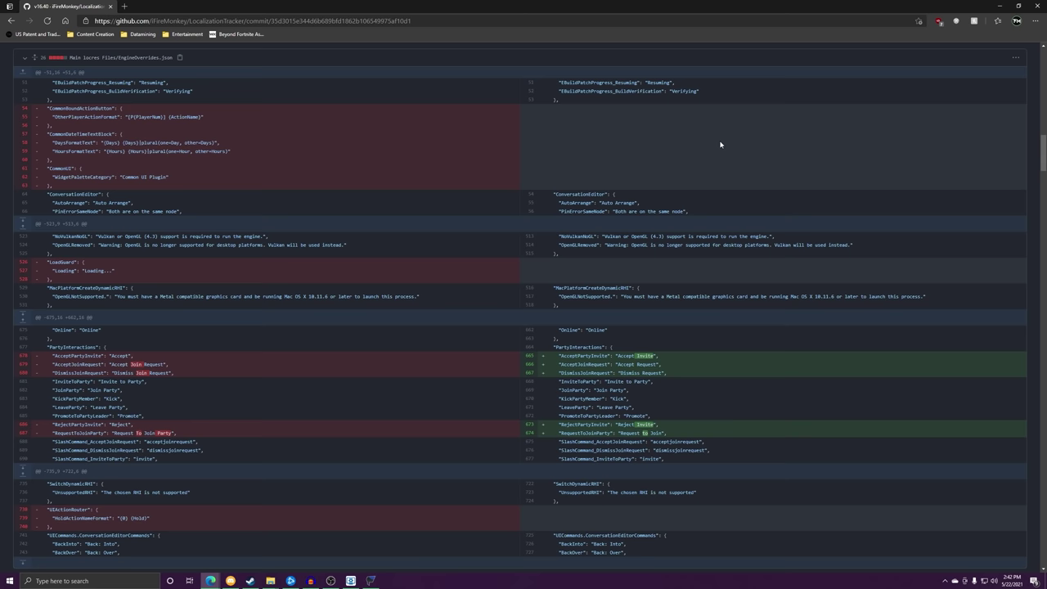
scroll(738, 128, "down", 15)
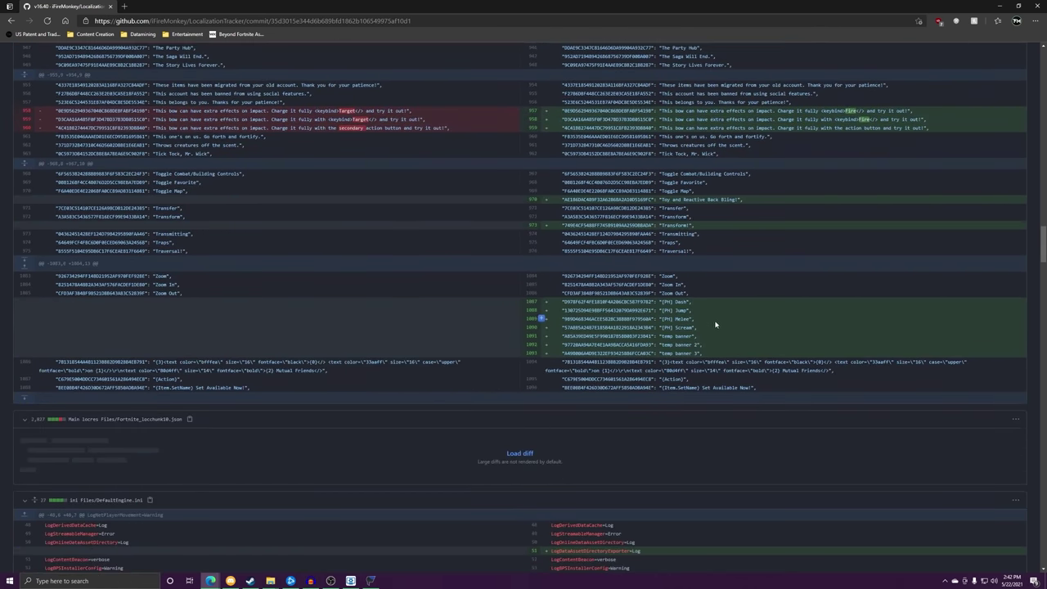
left_click_drag(537, 353, 537, 297)
left_click_drag(706, 357, 554, 302)
Switch back to FModel, look through the last sections of Fortnite_locchunk10.locres, and return to the folder tree.
key("alt+Tab")
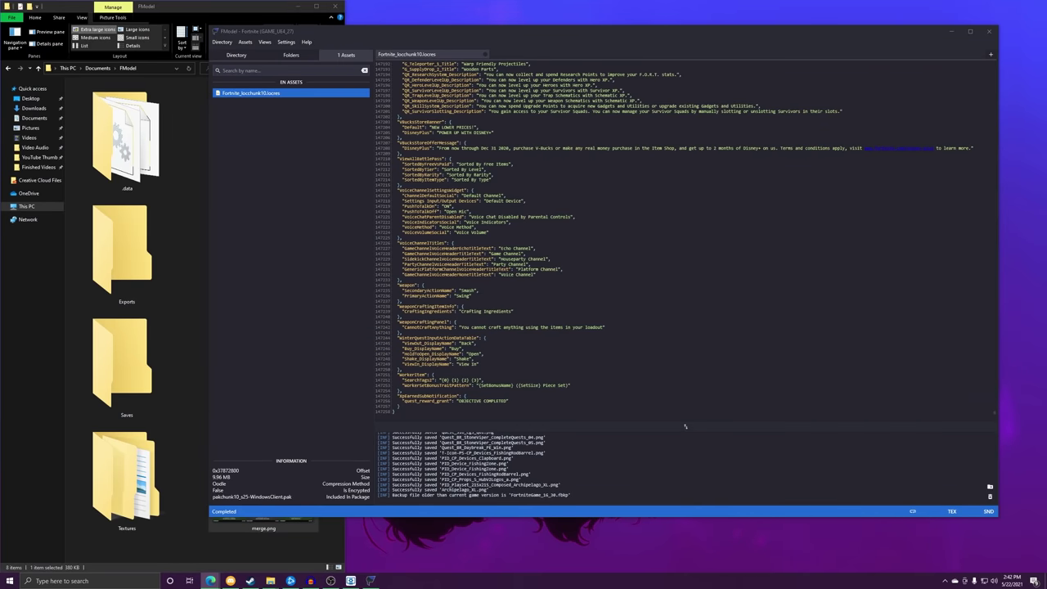
scroll(685, 426, "up", 20)
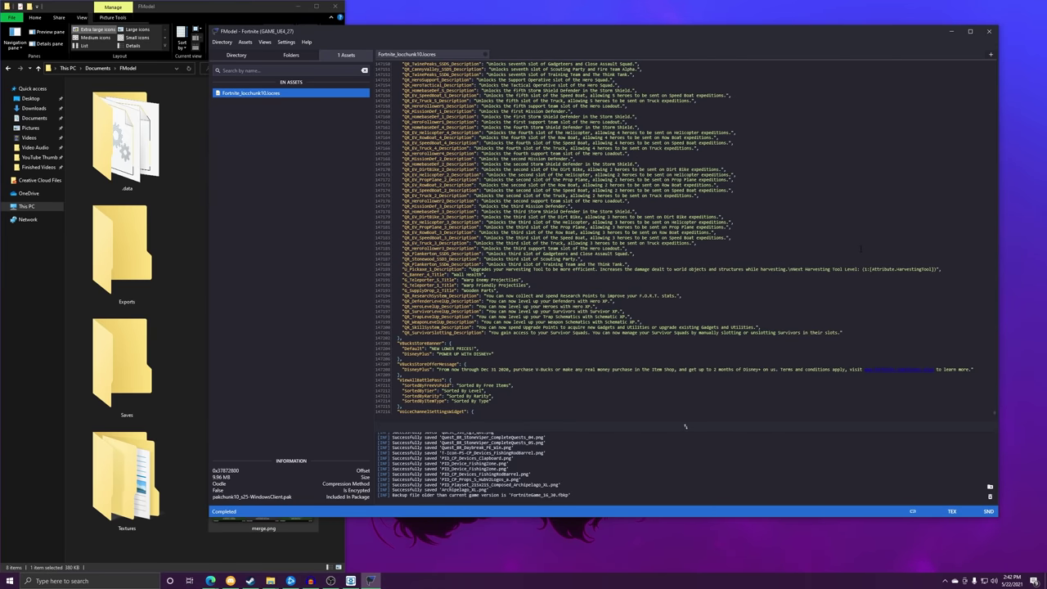
scroll(685, 426, "up", 20)
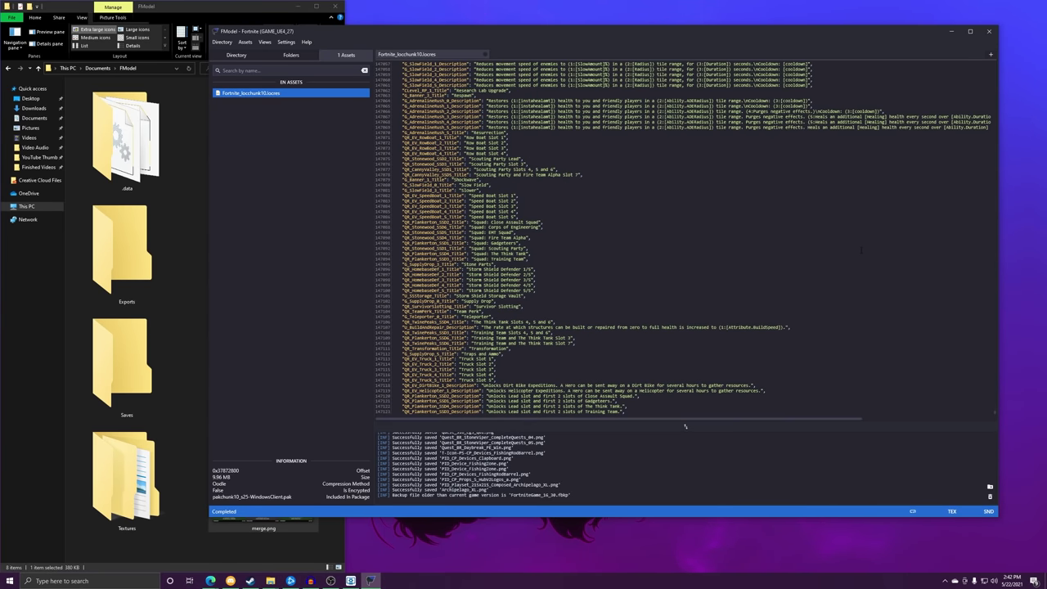
scroll(685, 426, "up", 4)
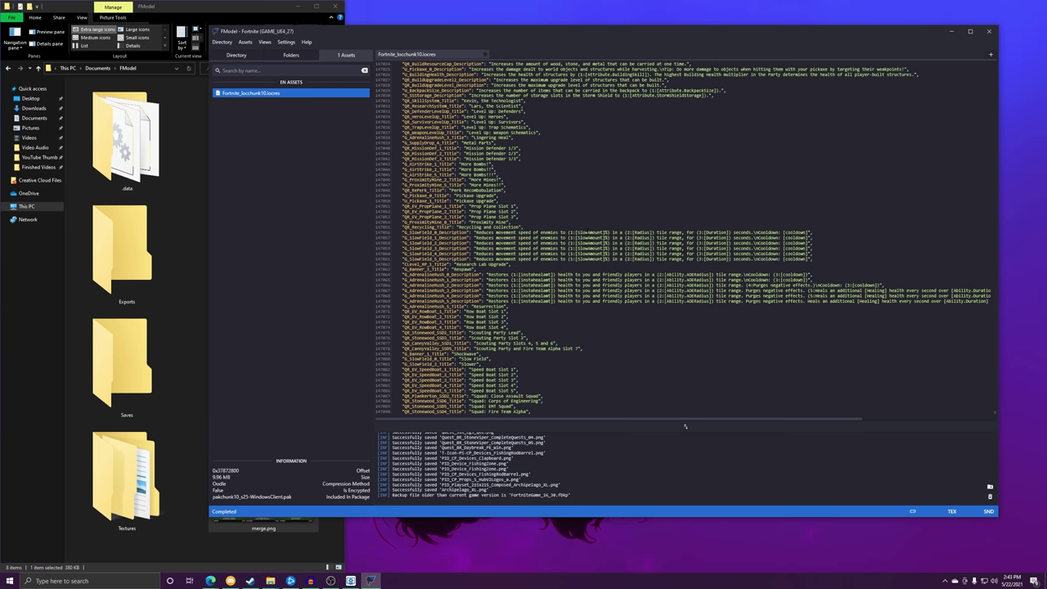
left_click(290, 55)
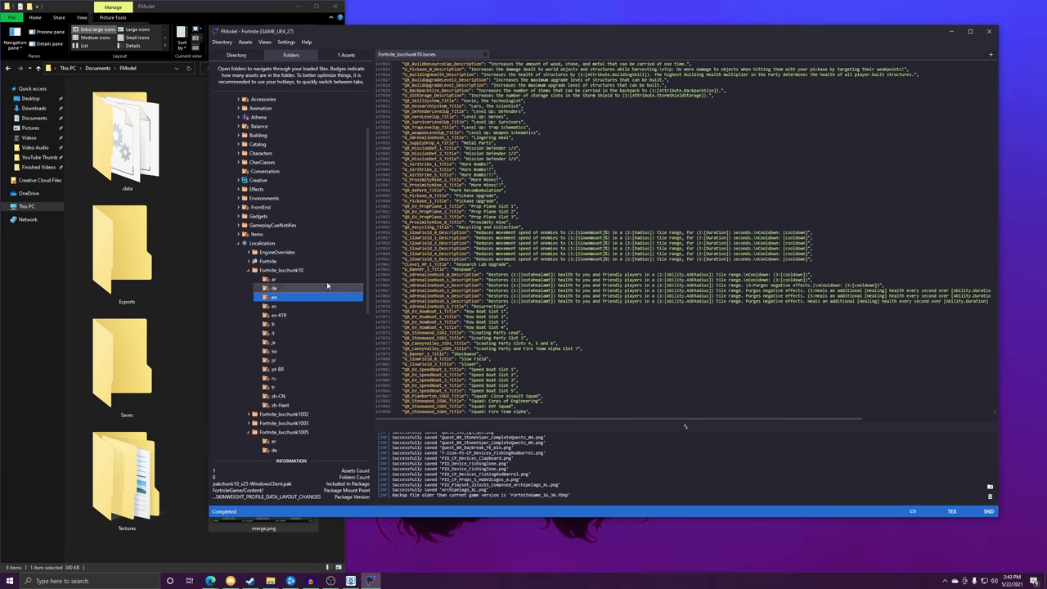
Export the raw data of Fortnite_locchunk10.locres from the English (en) assets.
left_click(345, 55)
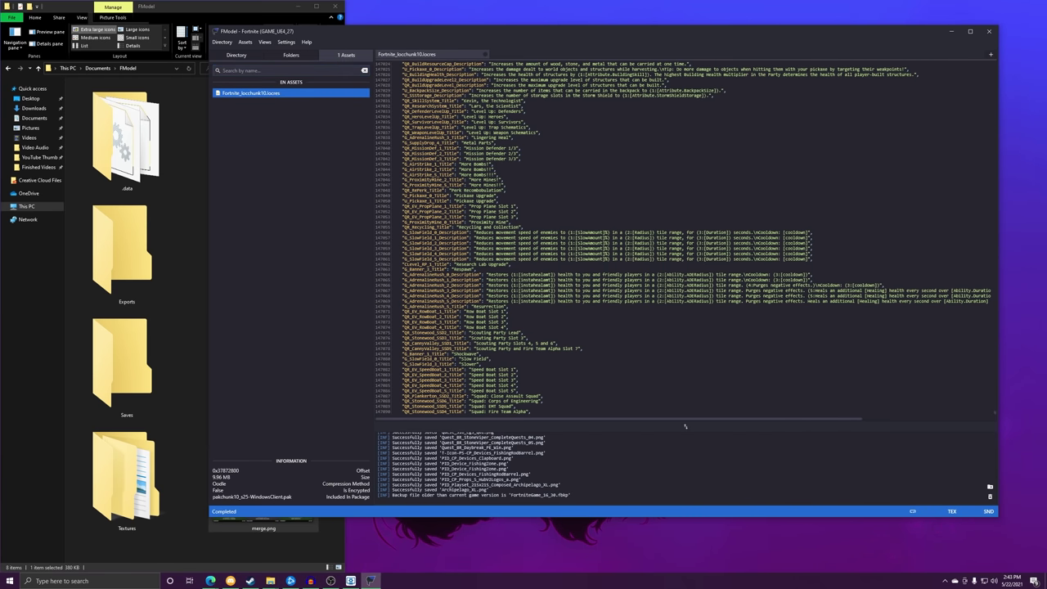
right_click(297, 95)
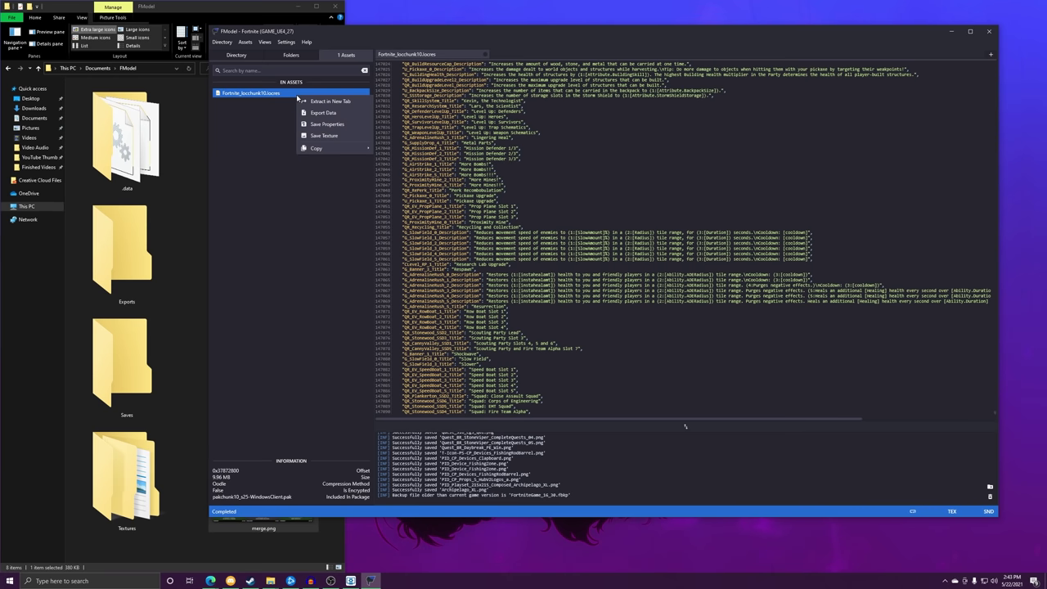
left_click(323, 112)
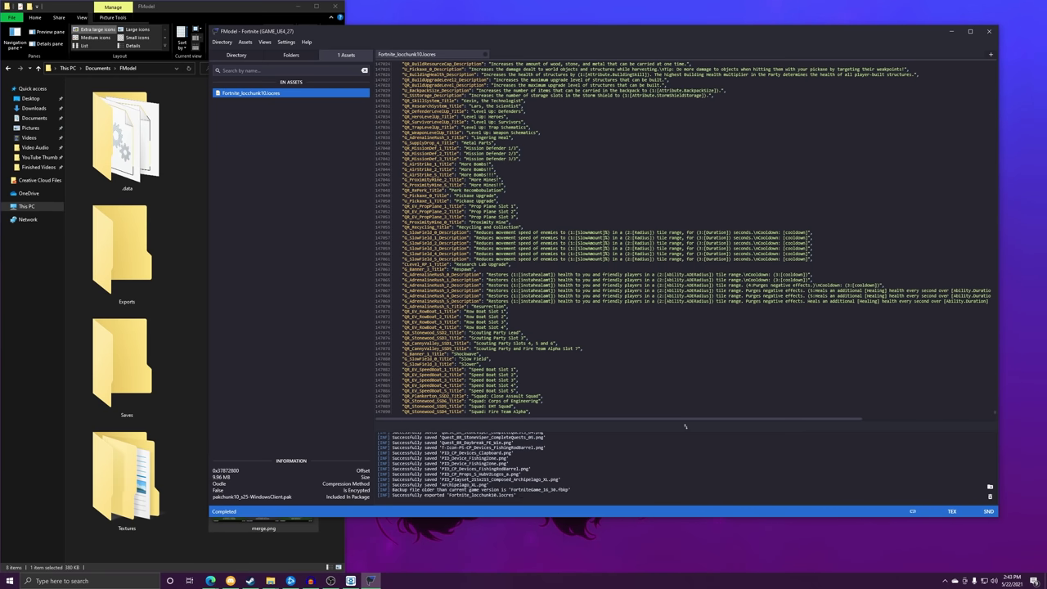
Switch to File Explorer and open the Exports folder down to Localization, Fortnite_locchunk10, en to locate the exported locres file.
double_click(123, 249)
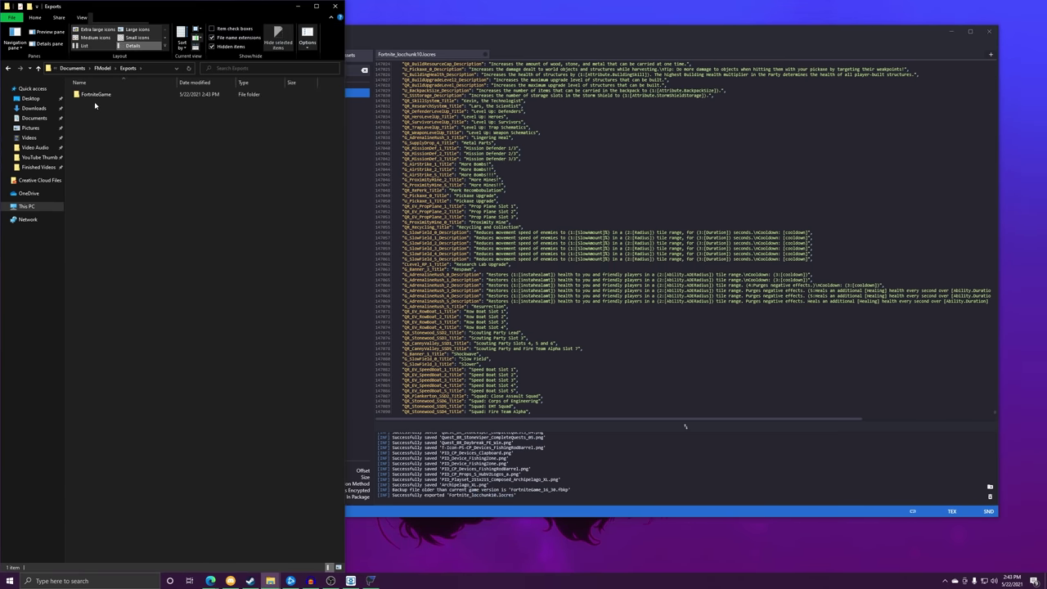
double_click(96, 94)
double_click(98, 94)
double_click(99, 94)
double_click(100, 94)
double_click(100, 94)
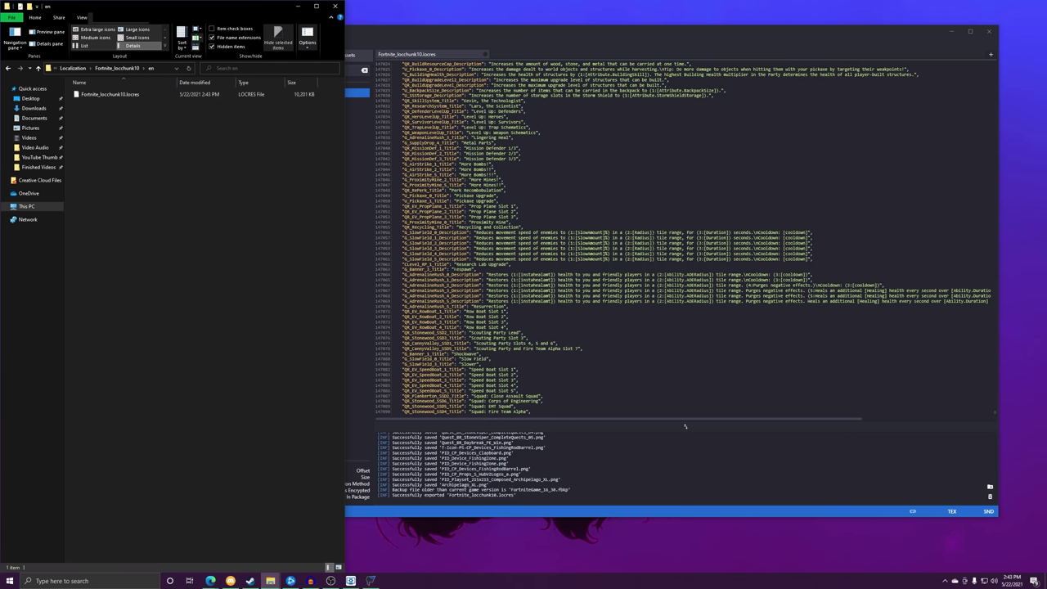
Switch back to FModel and start saving the properties of Fortnite_locchunk10.locres as a JSON file, highlighting the suggested file name.
key("alt+Tab")
right_click(272, 95)
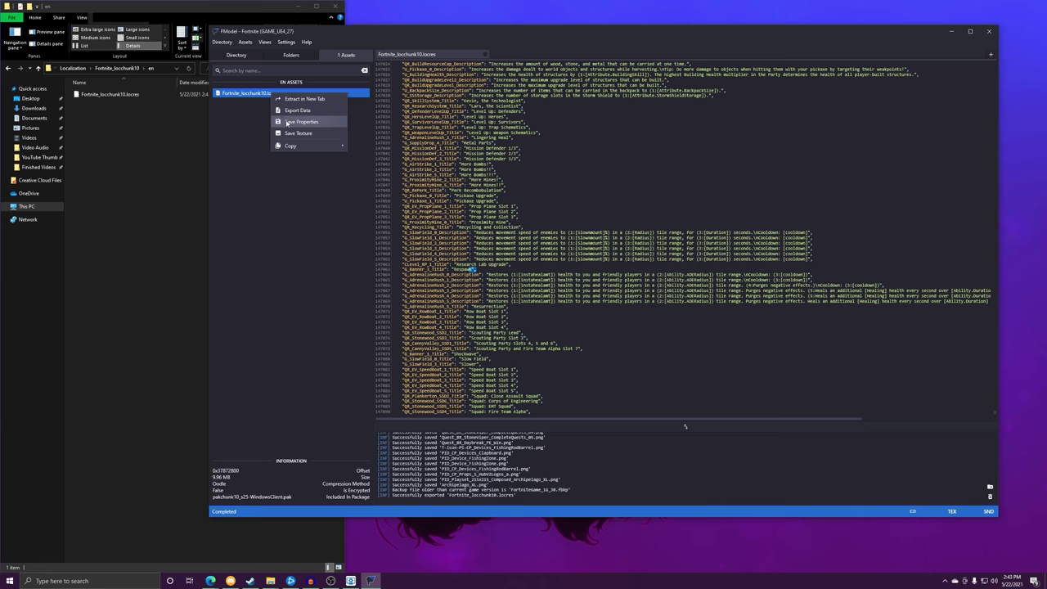
left_click(299, 123)
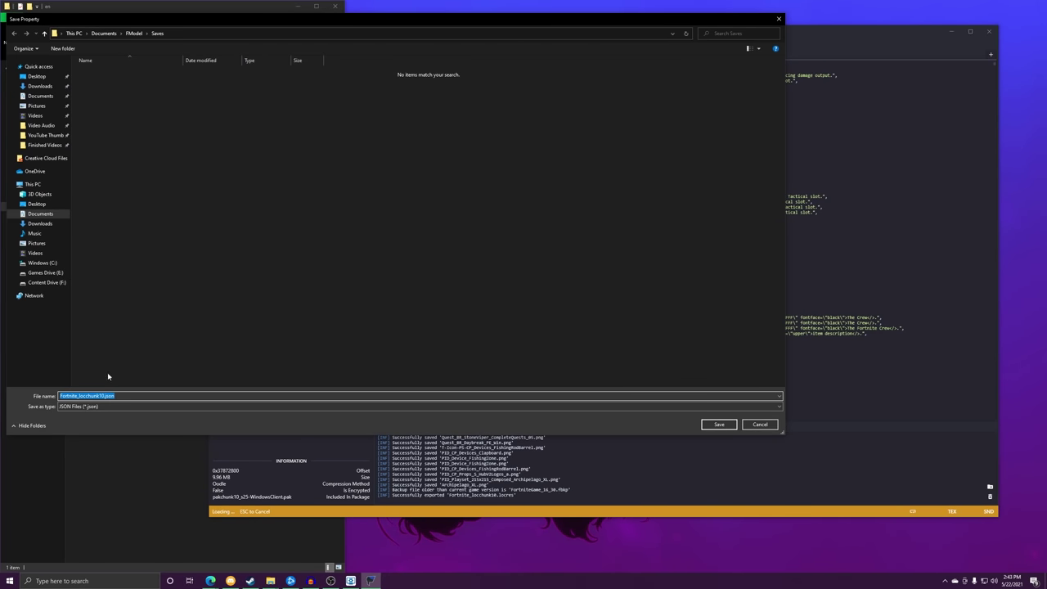
left_click(116, 396)
left_click_drag(116, 396, 58, 396)
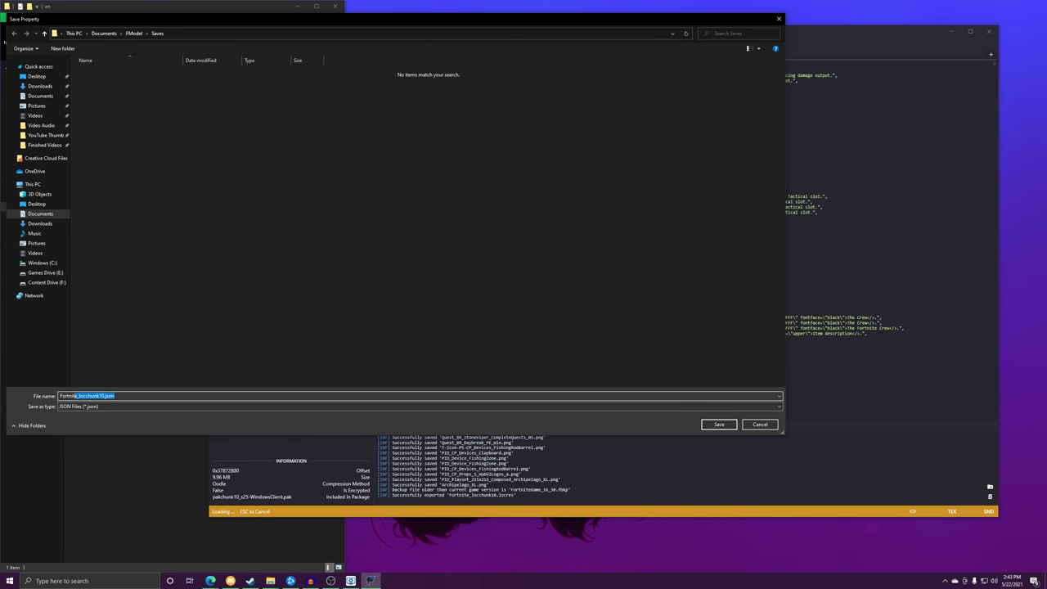
Look through the main locres JSON diffs of the v16.40 commit in the browser, and cancel the property save back in FModel.
scroll(537, 205, "down", 10)
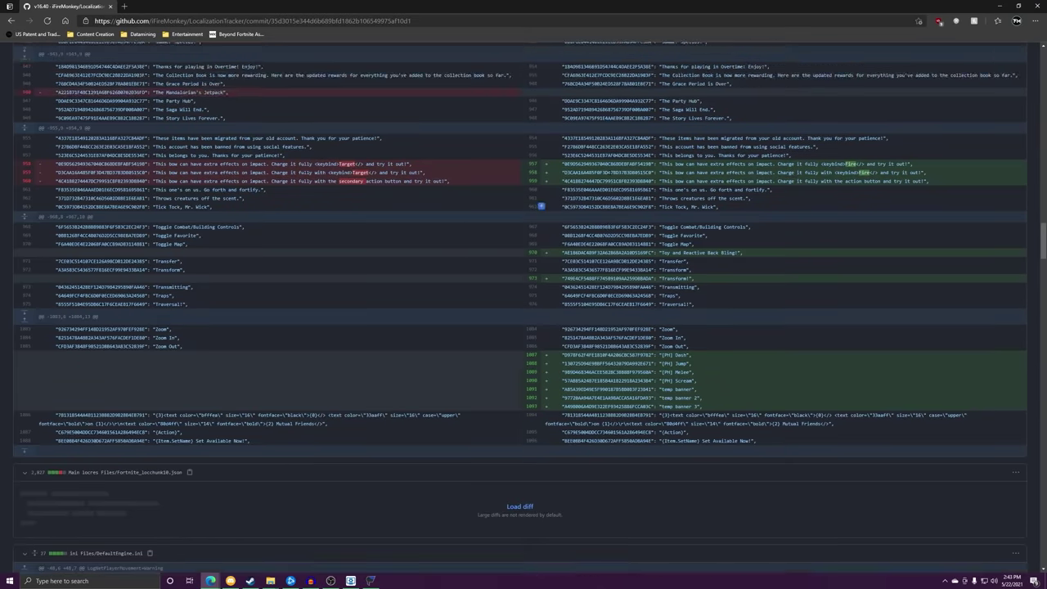
scroll(311, 368, "down", 4)
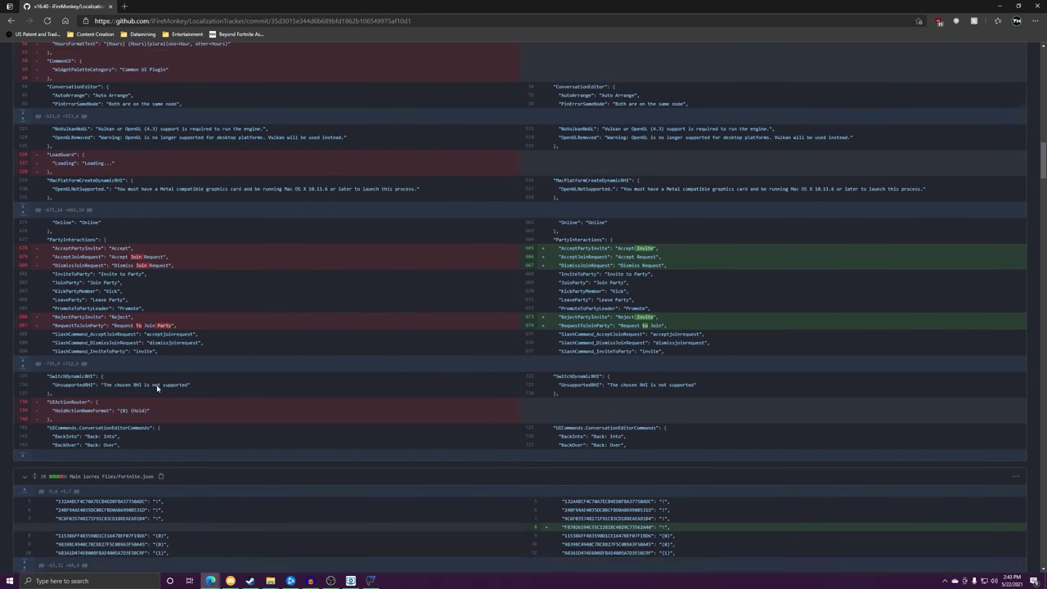
left_click_drag(563, 227, 790, 381)
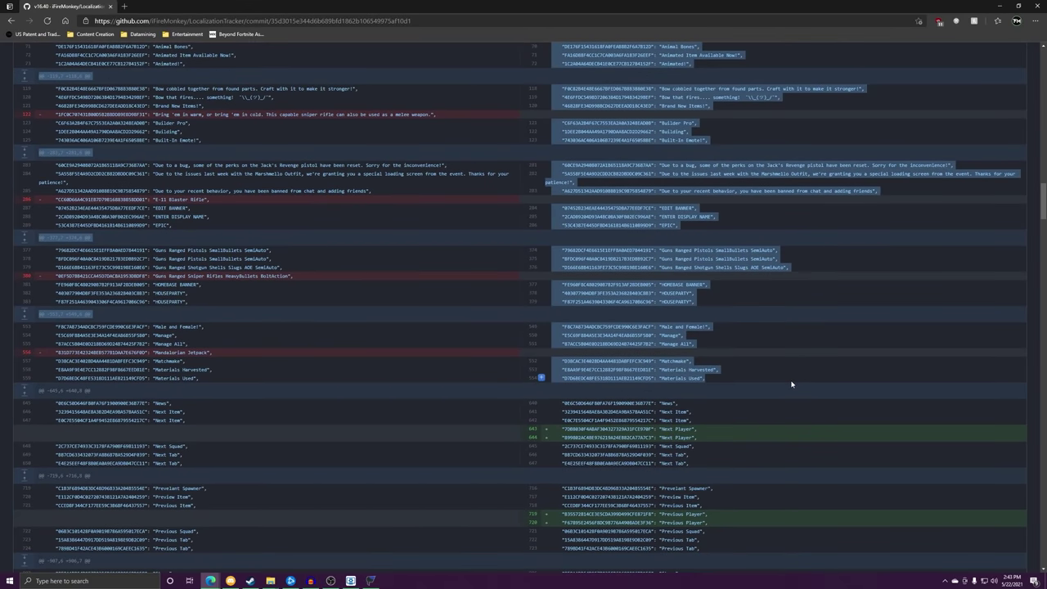
left_click_drag(757, 9, 1045, 9)
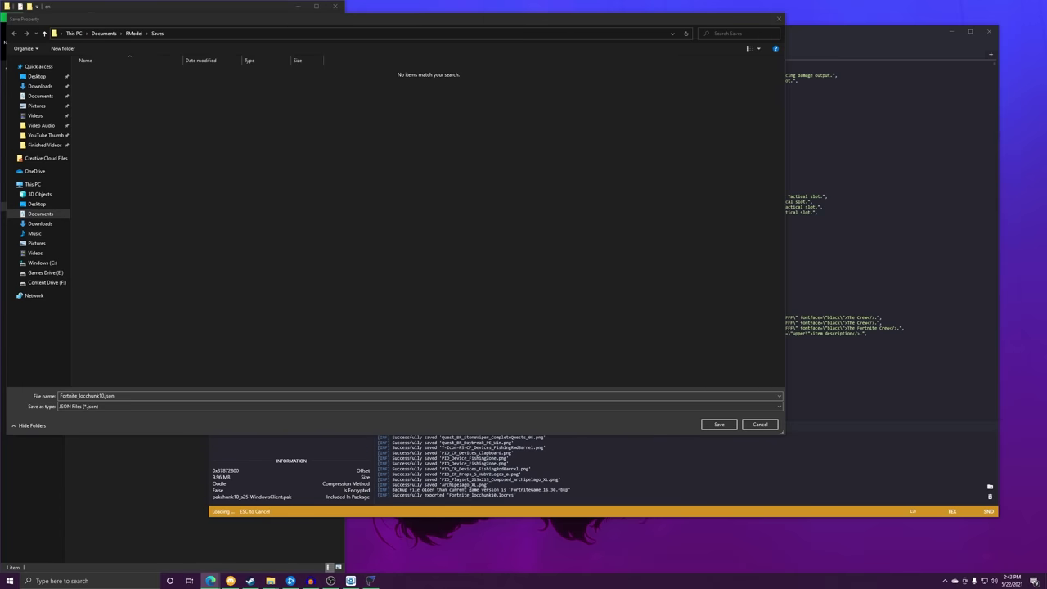
left_click(760, 423)
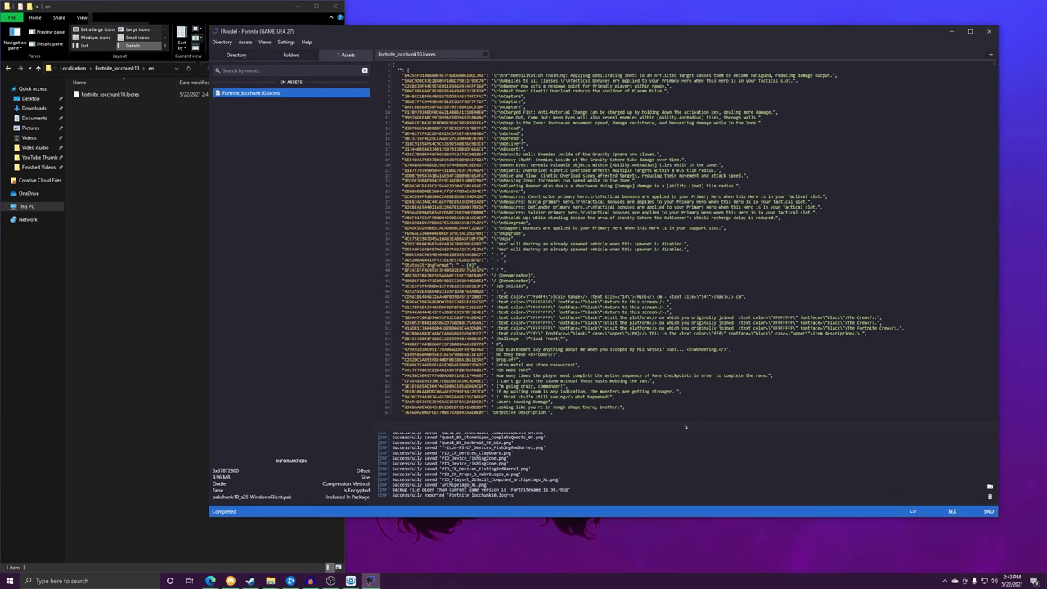
right_click(282, 92)
left_click_drag(490, 90, 564, 284)
left_click(564, 284)
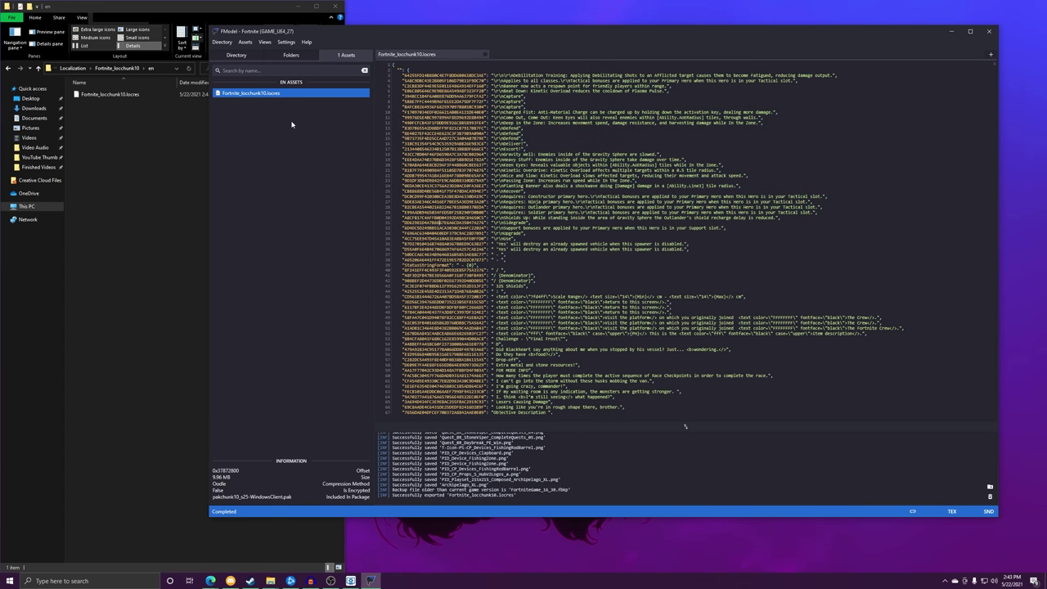
right_click(296, 91)
left_click(158, 119)
right_click(288, 102)
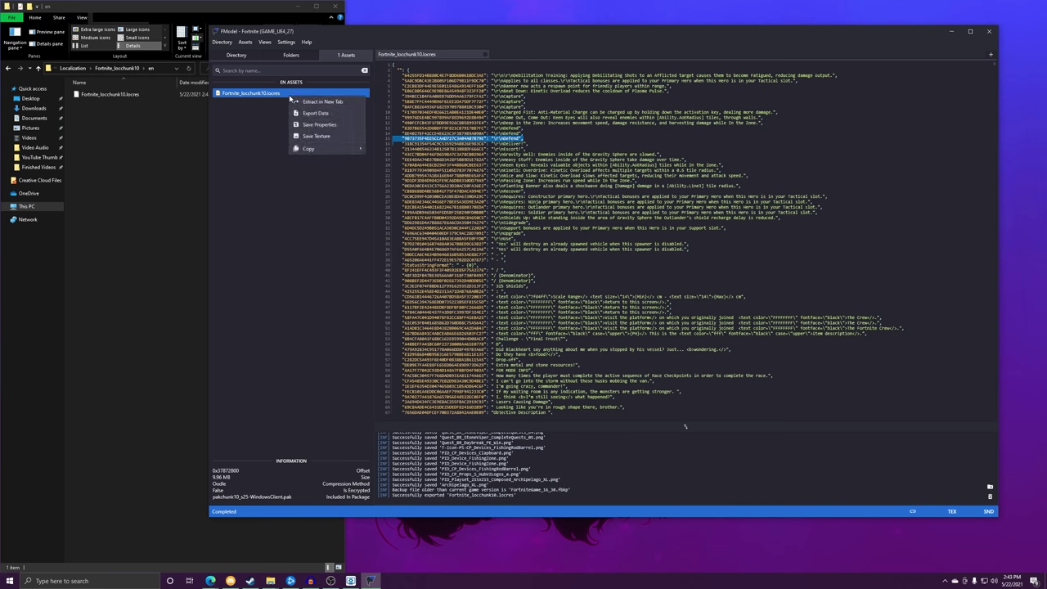
left_click(314, 136)
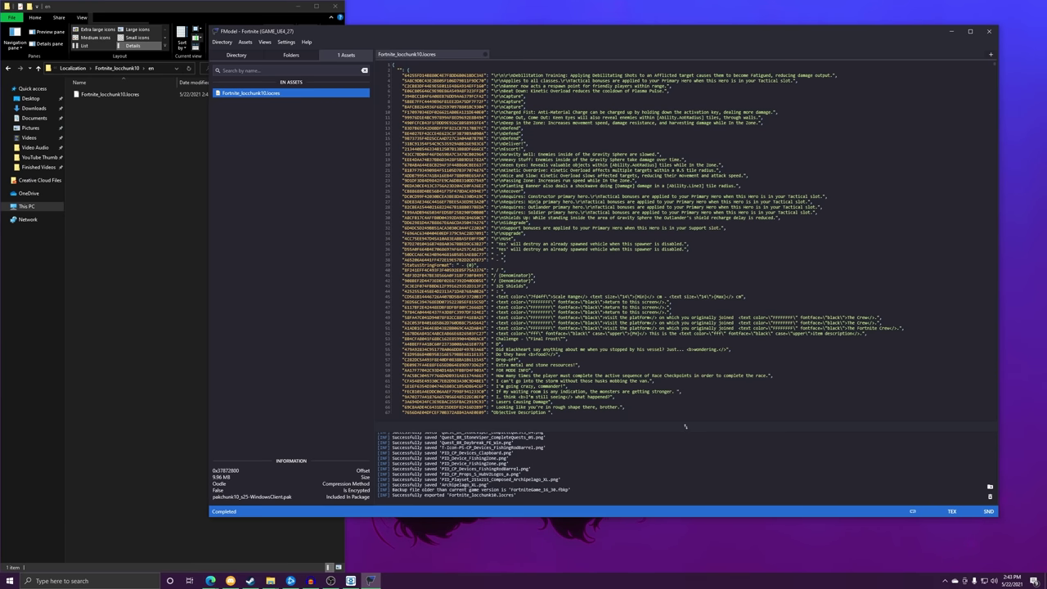
left_click_drag(394, 122, 740, 274)
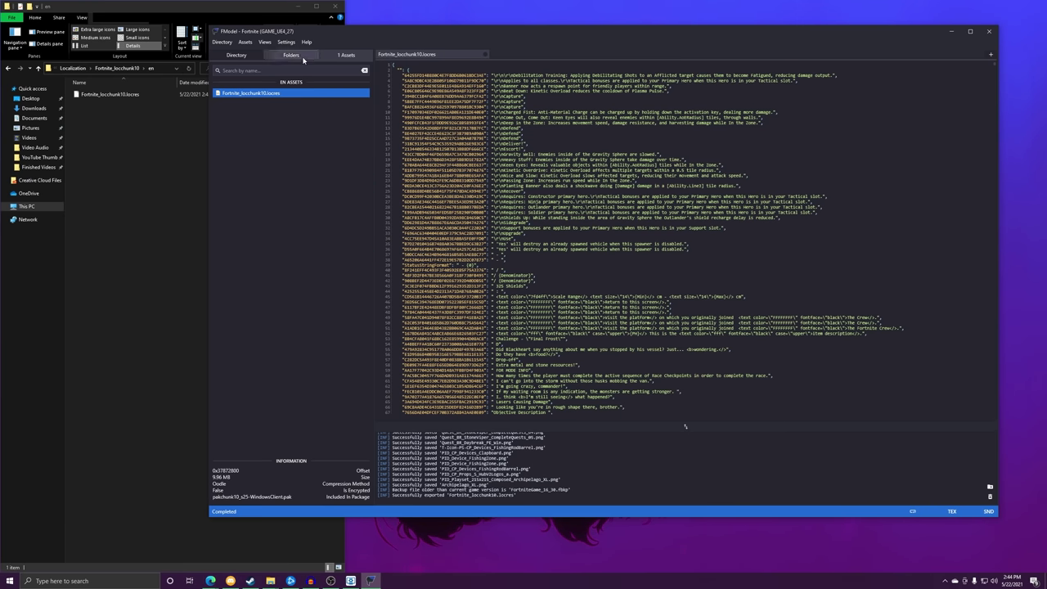